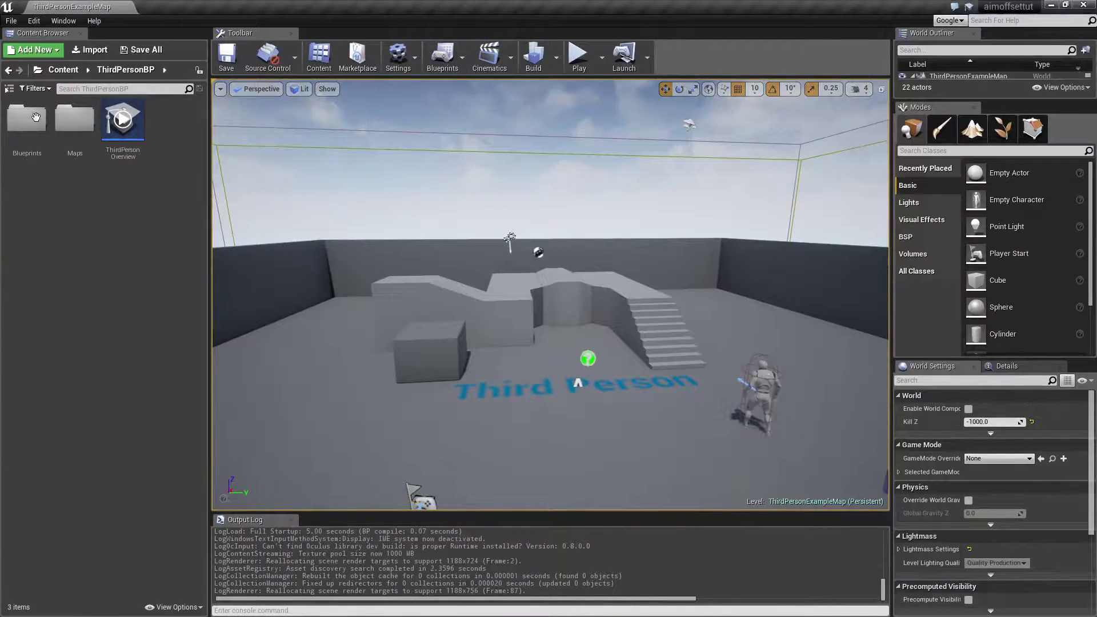
Display the folder tree and move the ThirdPersonCharacter blueprint from ThirdPersonBP/Blueprints into the Mannequin folder
left_click(9, 89)
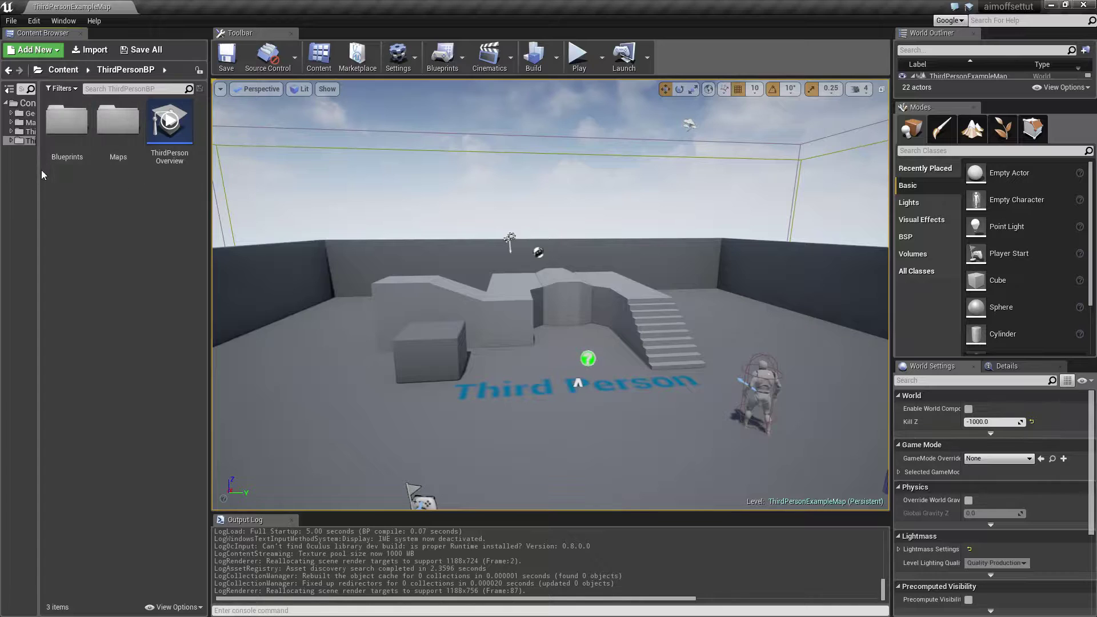
left_click_drag(39, 174, 93, 178)
left_click(11, 140)
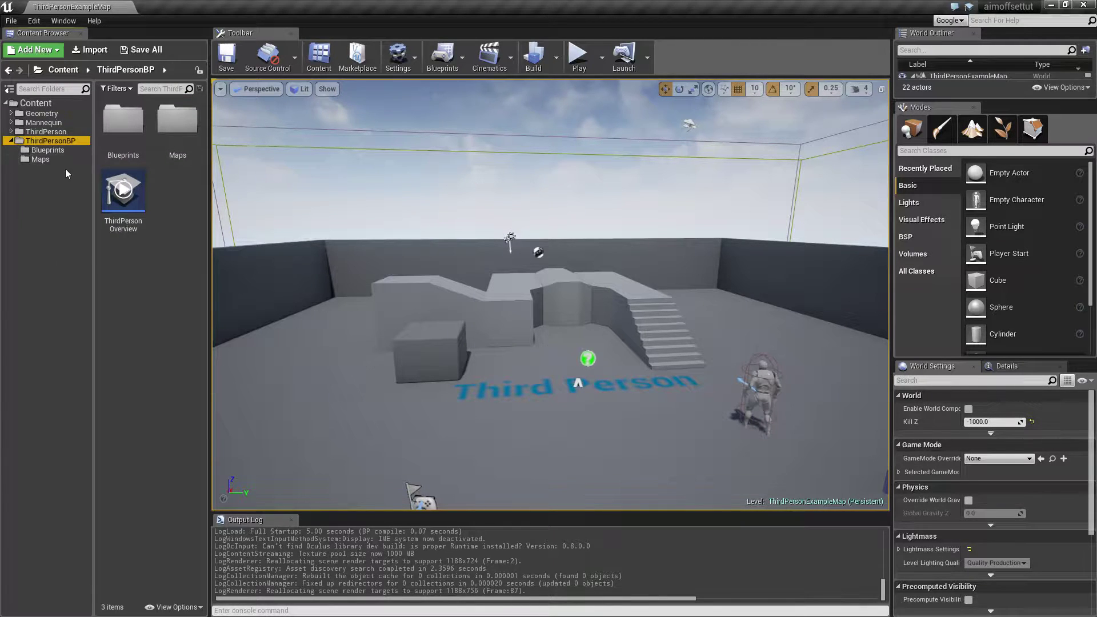
left_click(48, 150)
left_click_drag(121, 117, 46, 124)
left_click(81, 149)
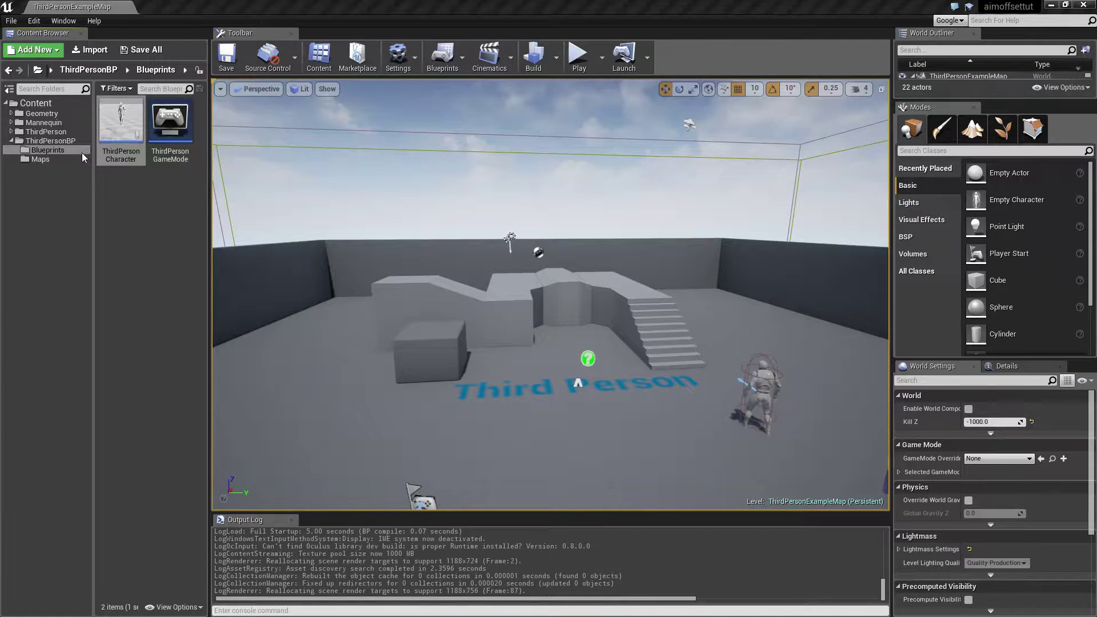
Move the ThirdPerson_AnimBP animation blueprint from Mannequin/Animations into the Mannequin folder
left_click(12, 123)
left_click(49, 132)
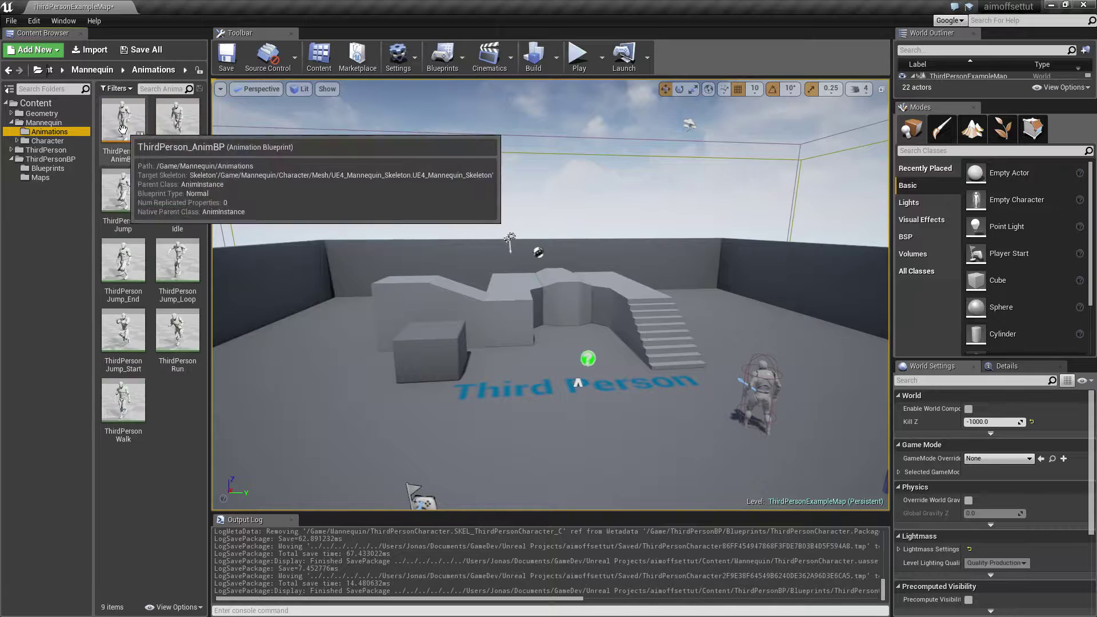
left_click_drag(123, 133, 44, 127)
left_click(68, 153)
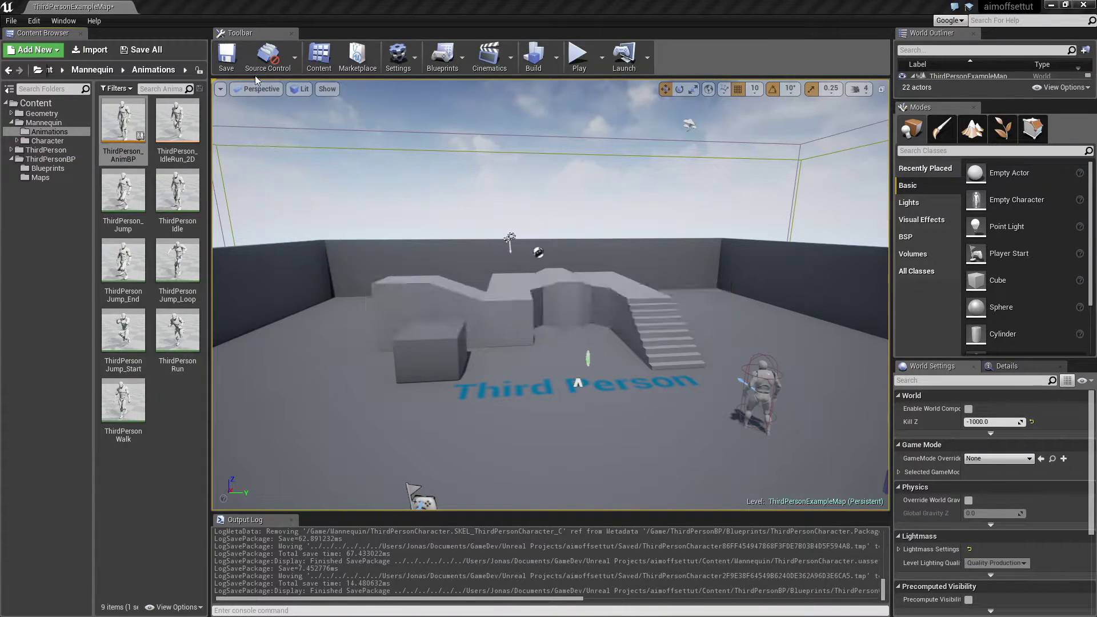
Import the project's input settings from "JOMSE Input Settings.ini" on the Desktop and close the Project Settings
left_click(398, 57)
left_click(439, 104)
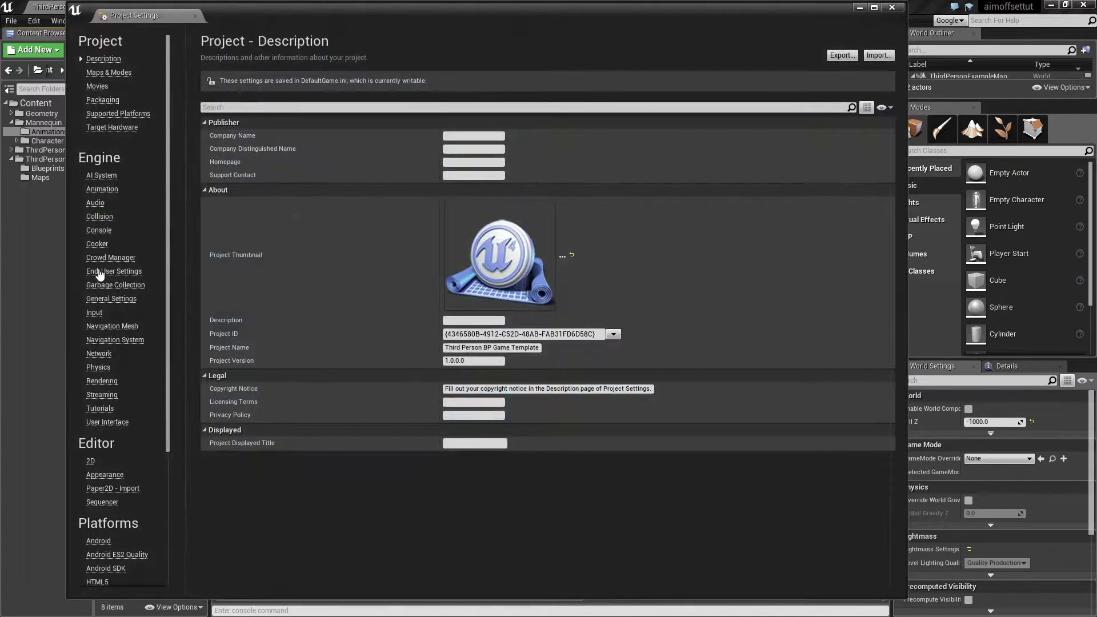
left_click(95, 314)
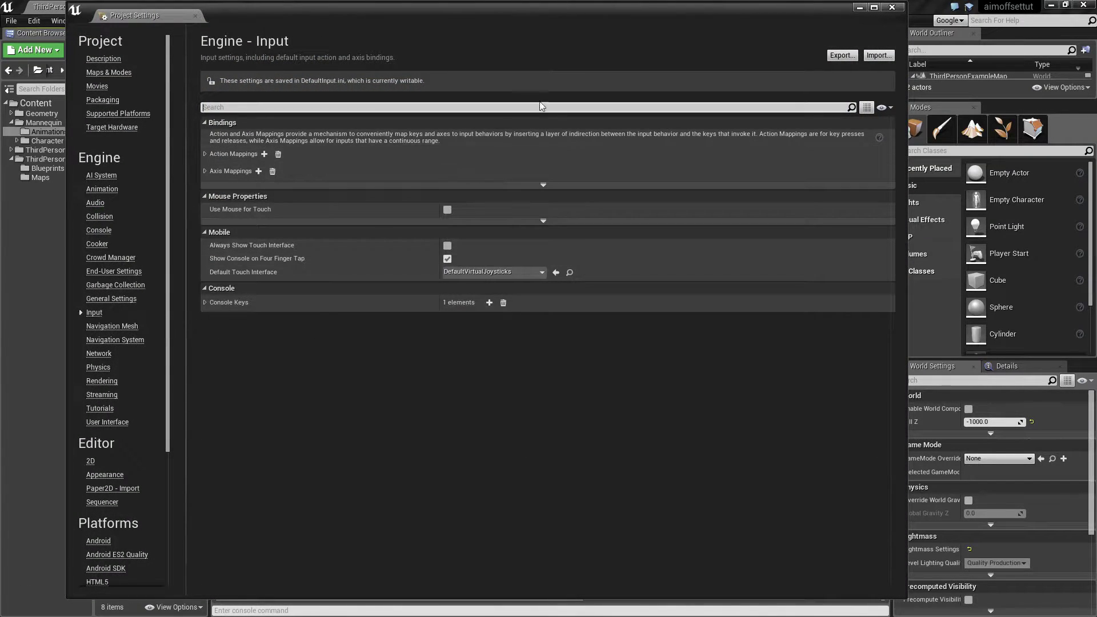
left_click(877, 55)
scroll(114, 97, "up", 4)
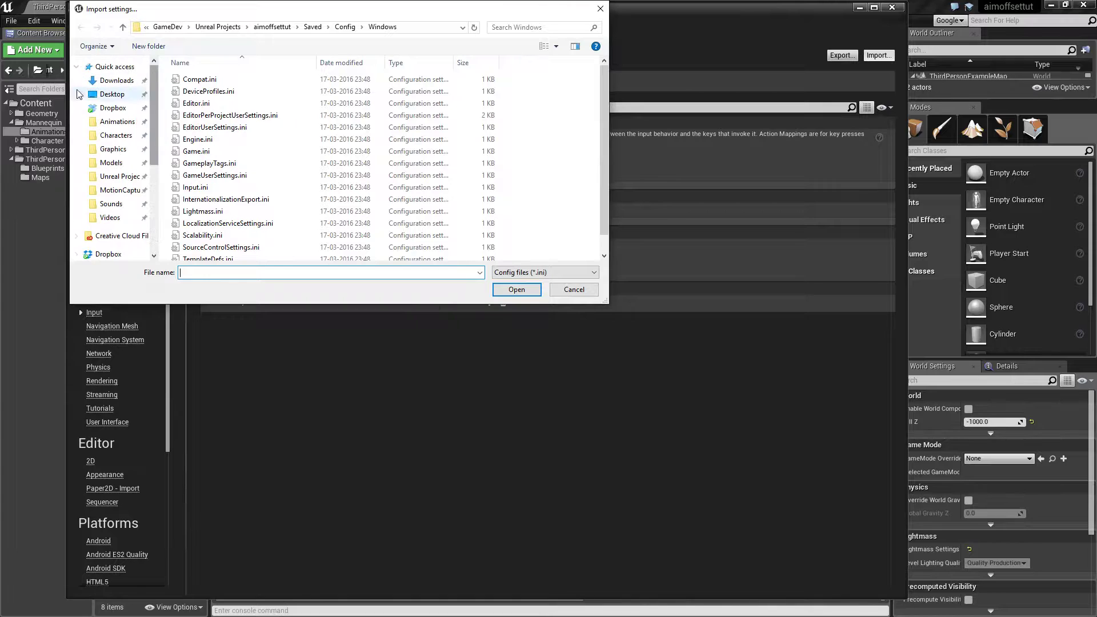
left_click(112, 94)
double_click(228, 124)
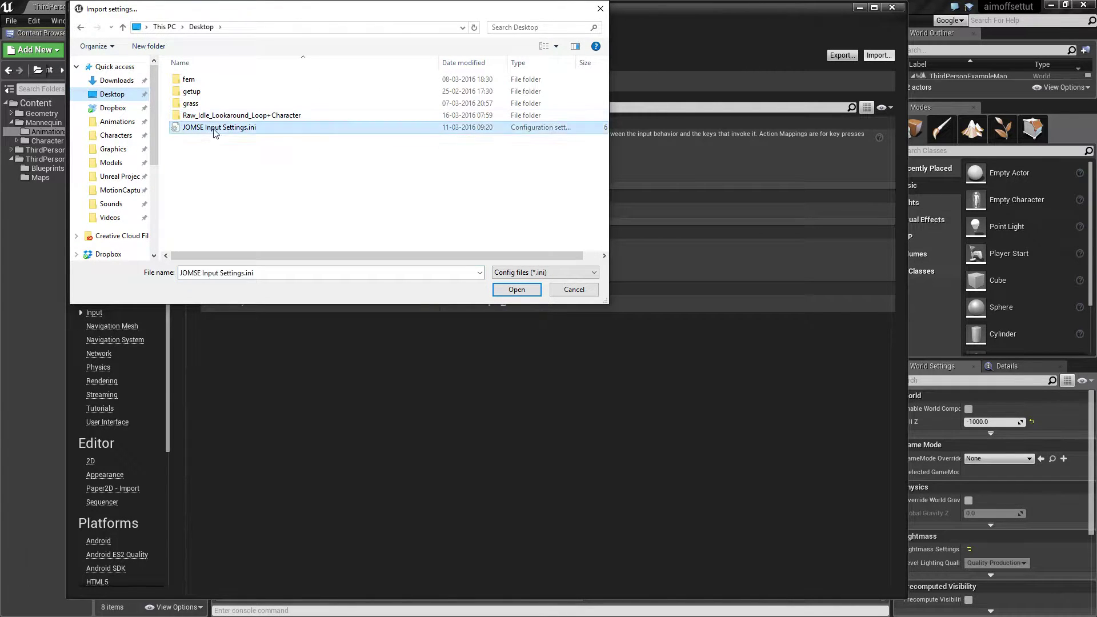
left_click(891, 8)
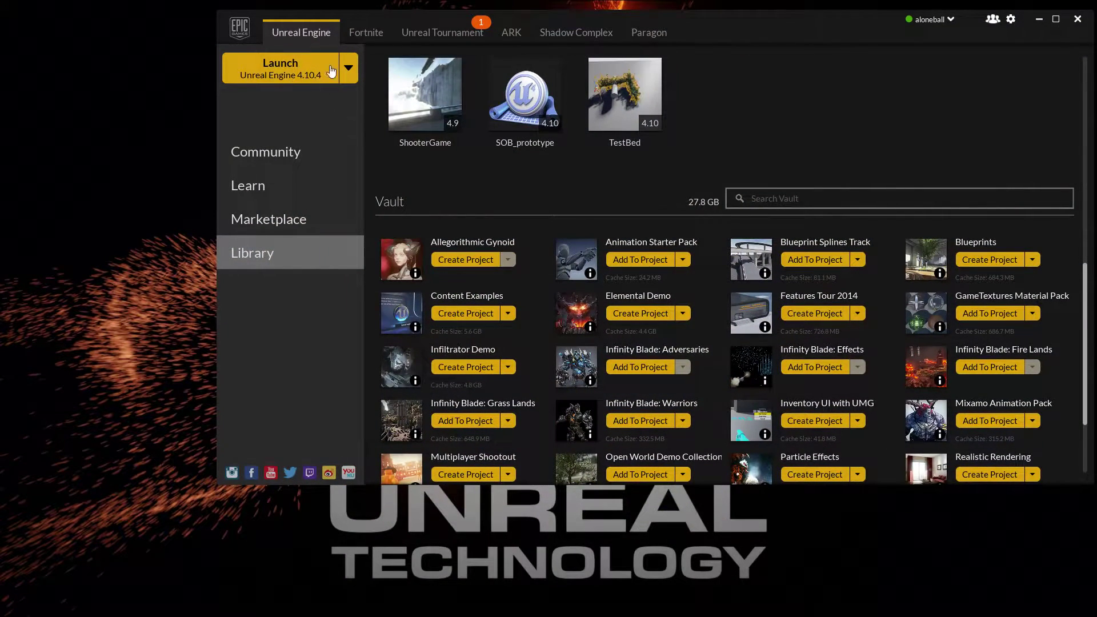
In the Epic Games Launcher library, add the Animation Starter Pack to the aimoffsettut project
left_click(635, 261)
scroll(657, 257, "down", 2)
scroll(743, 229, "up", 1)
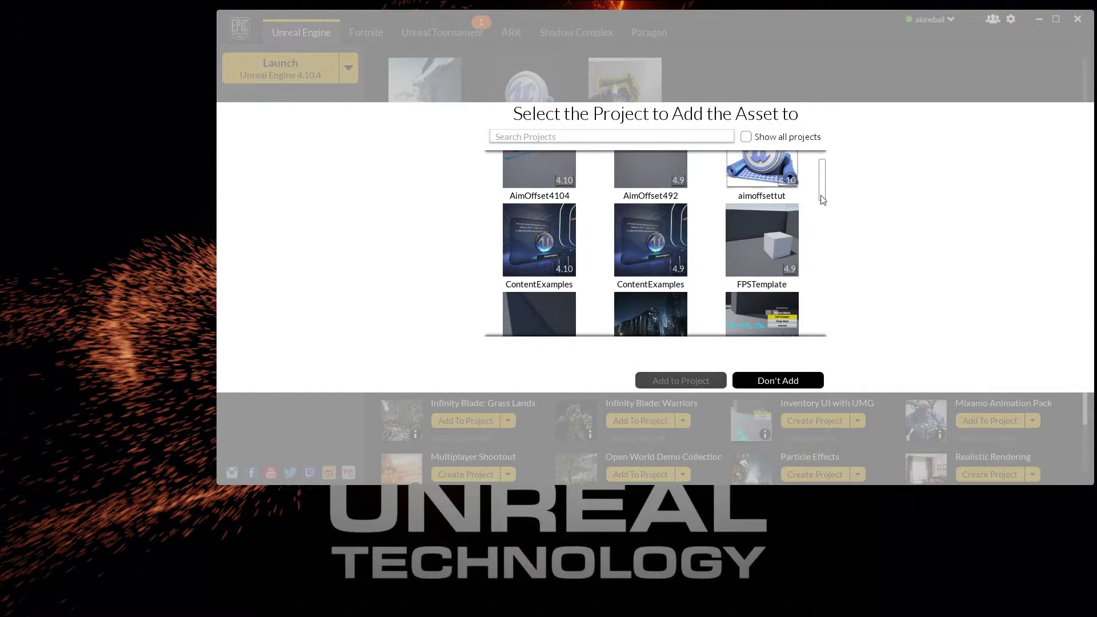
left_click(777, 183)
left_click(661, 383)
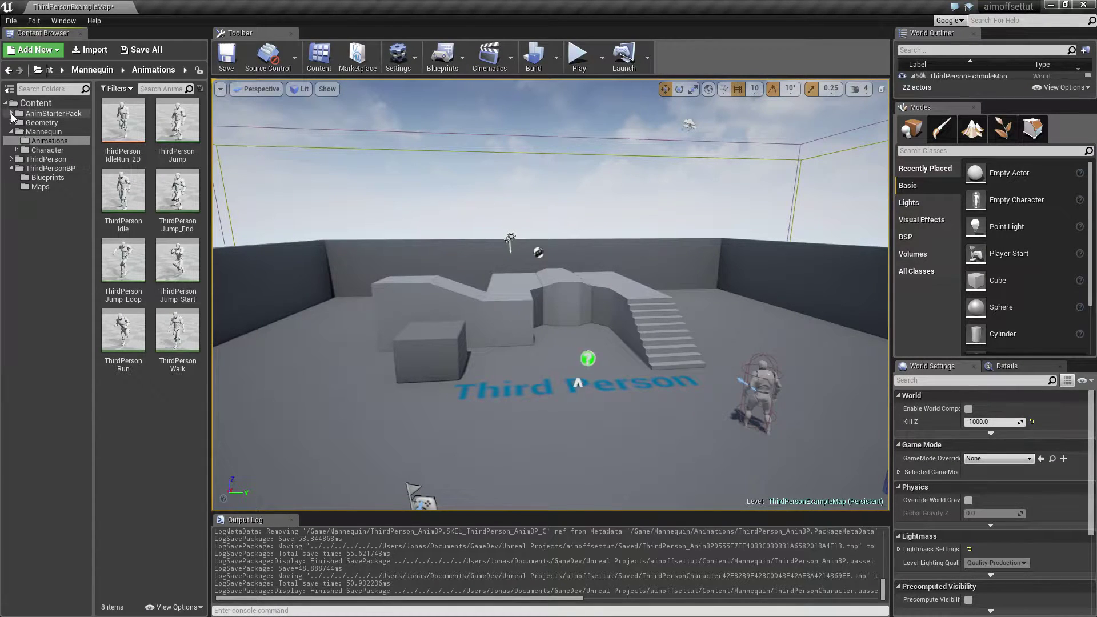
Back in the Unreal Editor, open the AnimStarterPack folder and filter its assets by "jog"
left_click(12, 114)
left_click(53, 113)
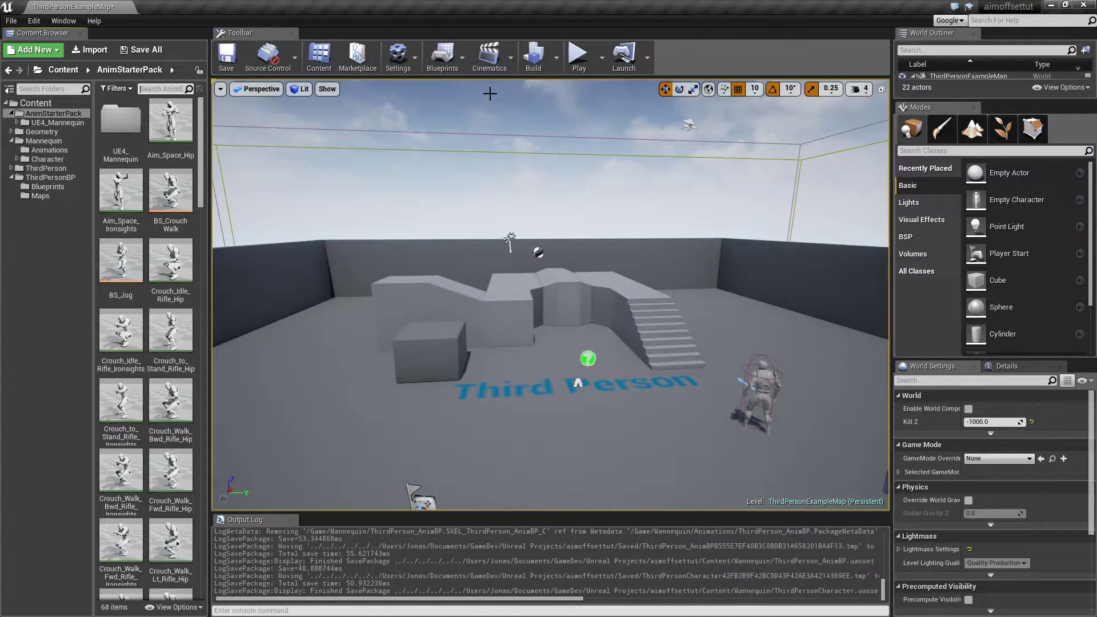
type("jeg")
key("BackSpace")
key("BackSpace")
type("og")
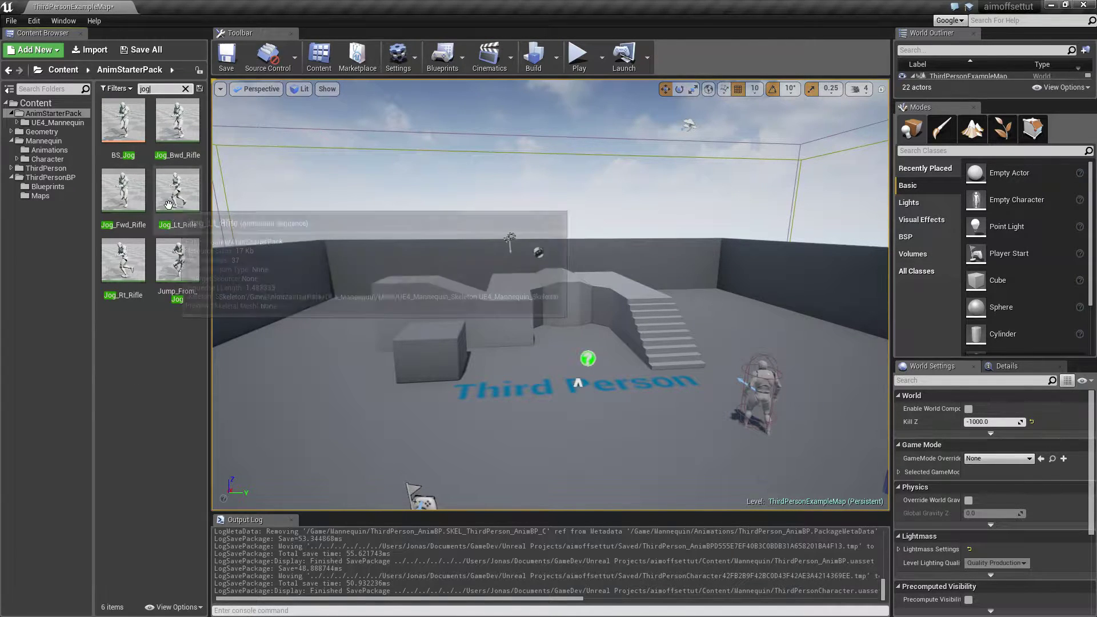
Duplicate and retarget Jog_Fwd_Rifle to UE4_Mannequin_Skeleton with Show Only Compatible Skeletons turned off
right_click(126, 212)
mouse_move(180, 266)
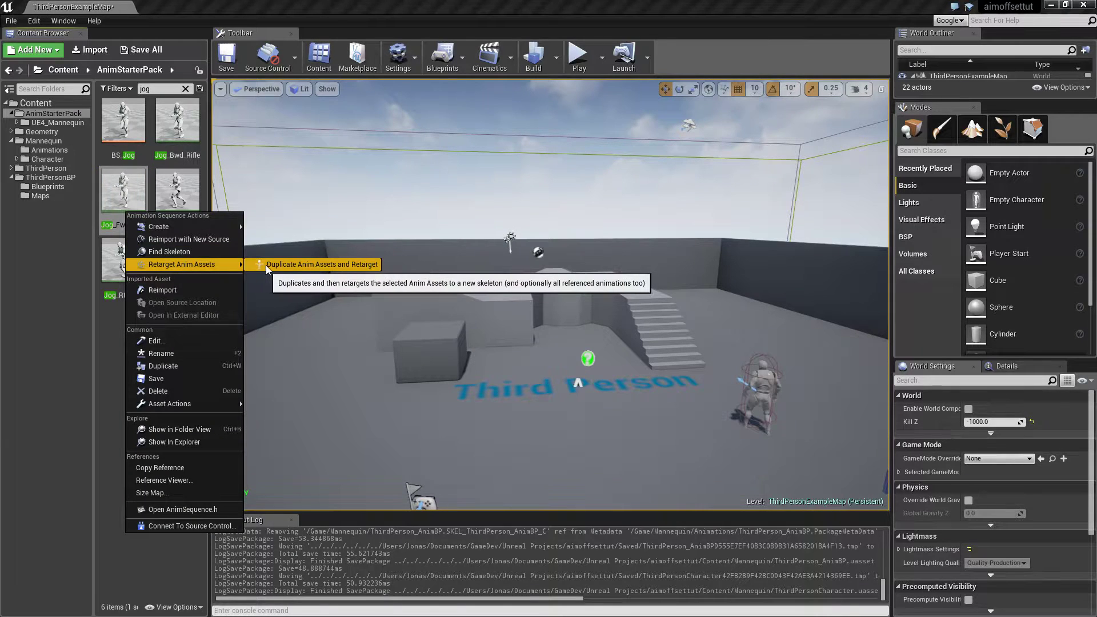
left_click(308, 264)
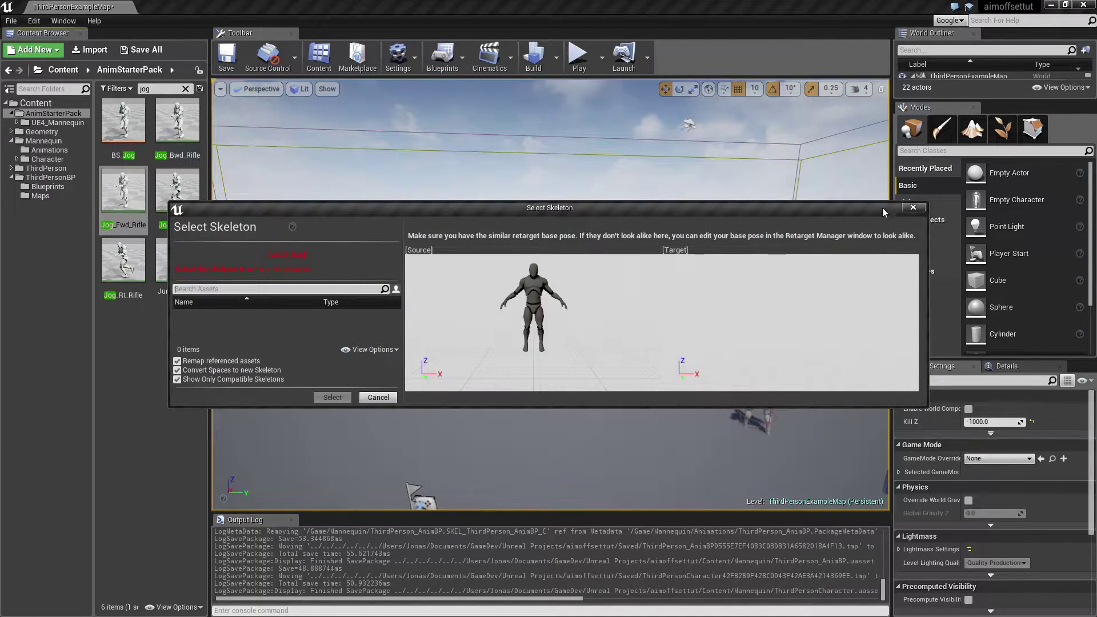
left_click(206, 380)
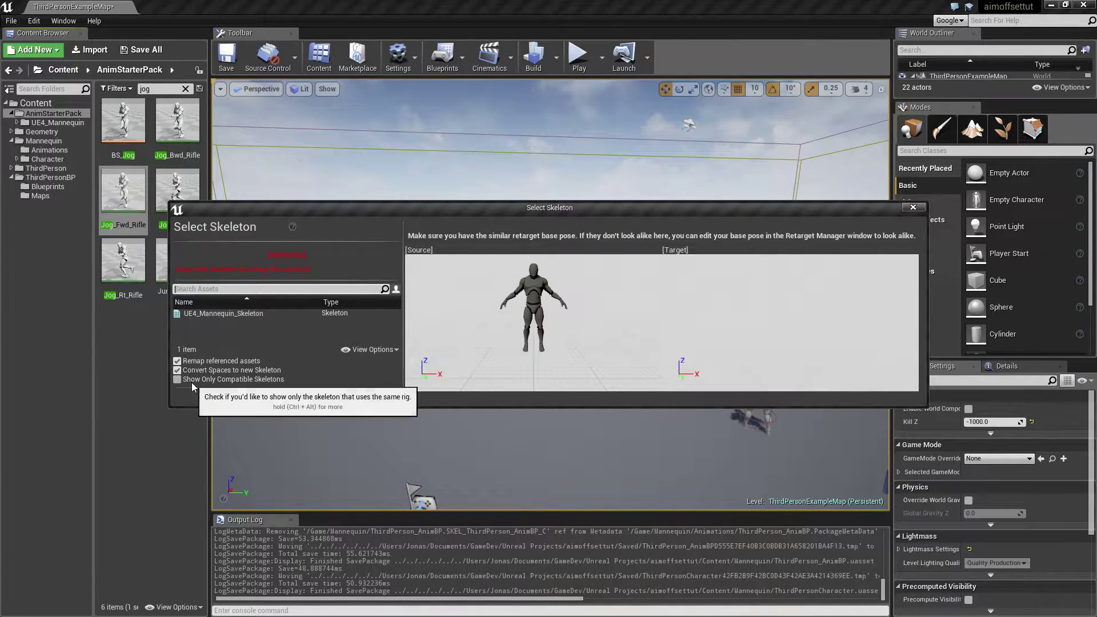
left_click(236, 313)
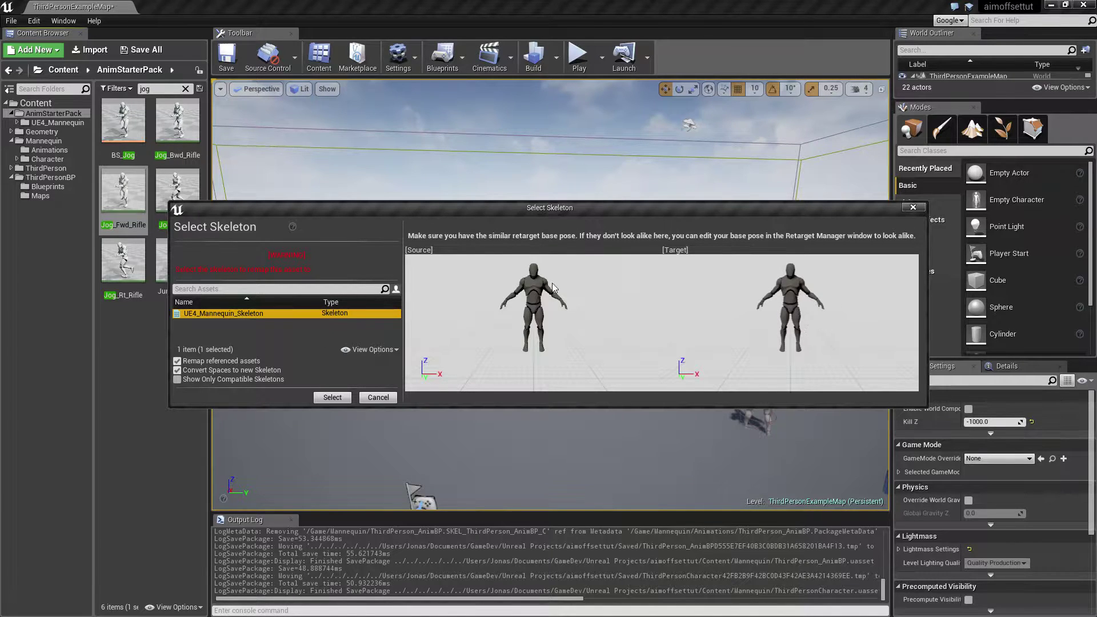
left_click(324, 399)
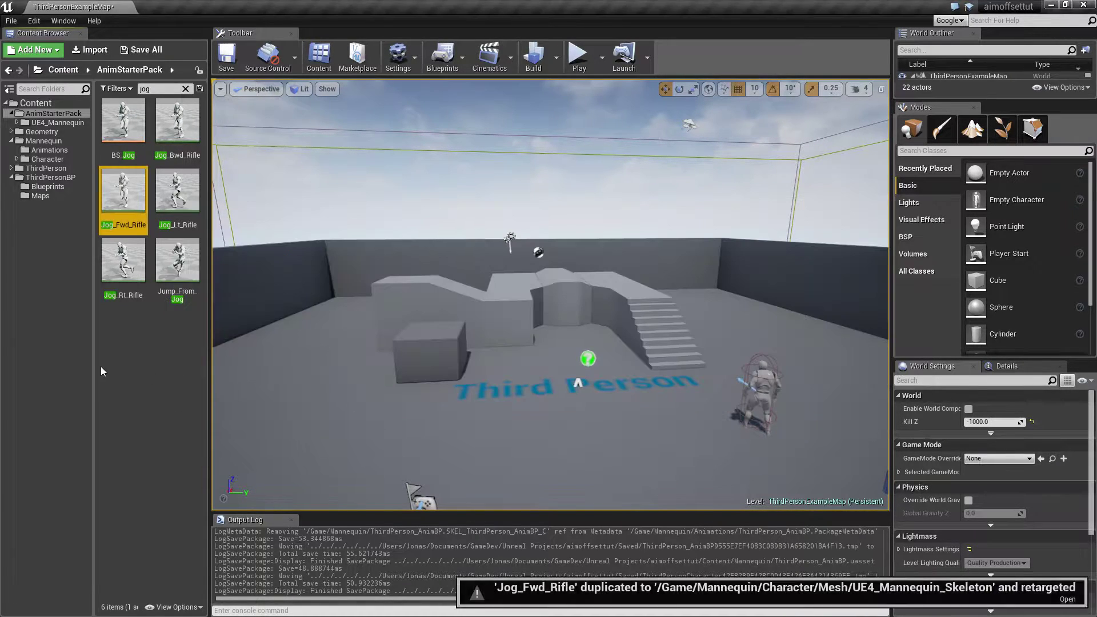
Search AnimStarterPack for "walk" and duplicate and retarget Walk_Fwd_Rifle_Ironsights to UE4_Mannequin_Skeleton, with Show Only Compatible Skeletons off
left_click(154, 88)
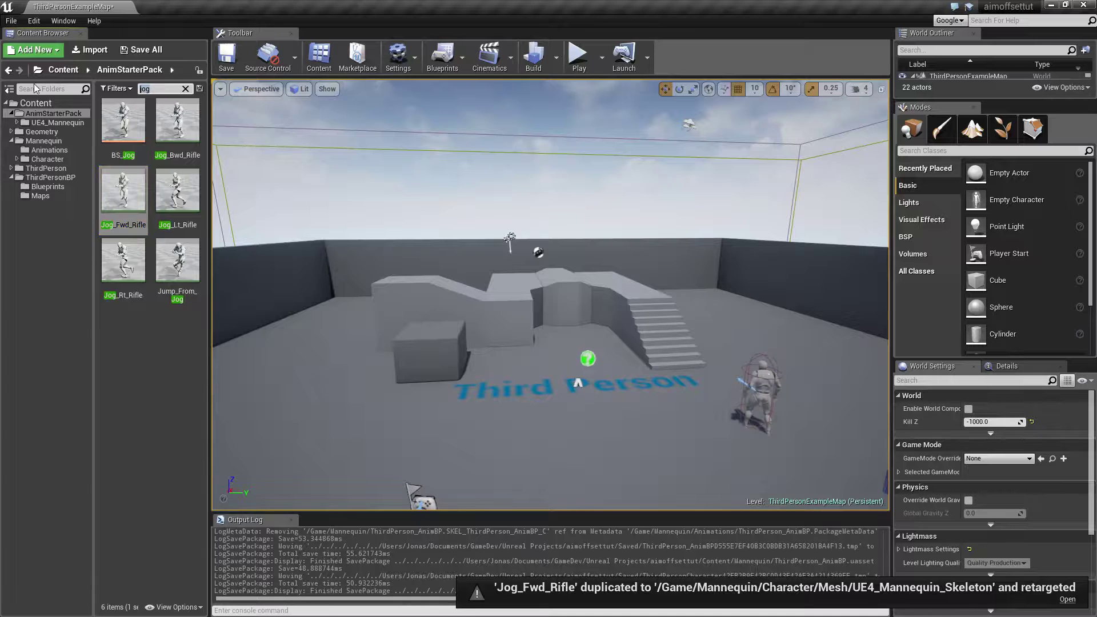
type("walk")
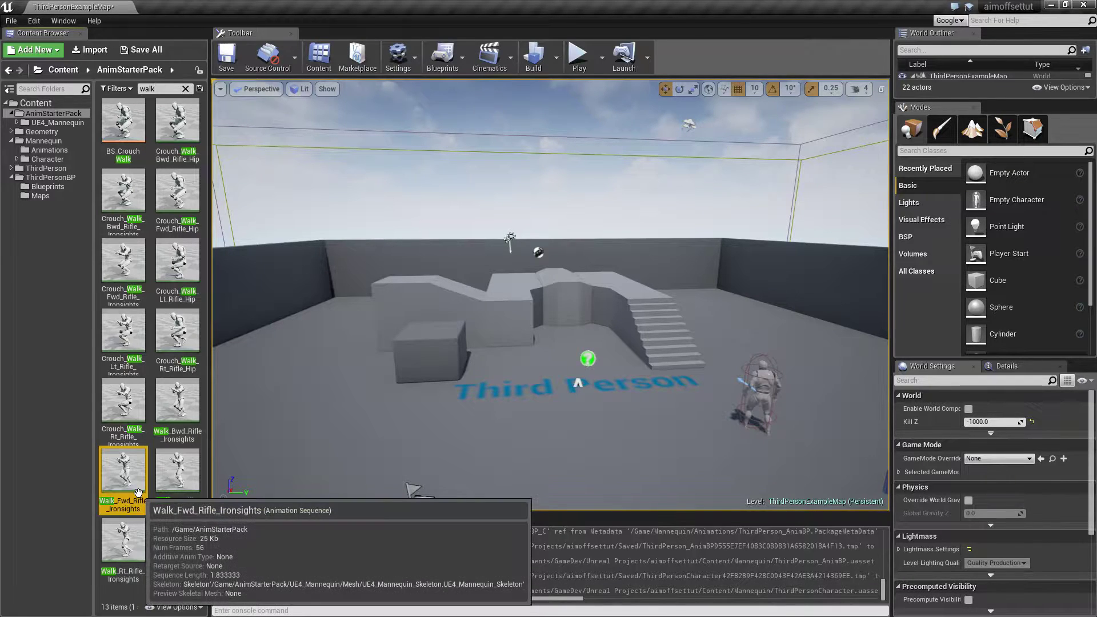
right_click(140, 511)
mouse_move(167, 348)
left_click(307, 349)
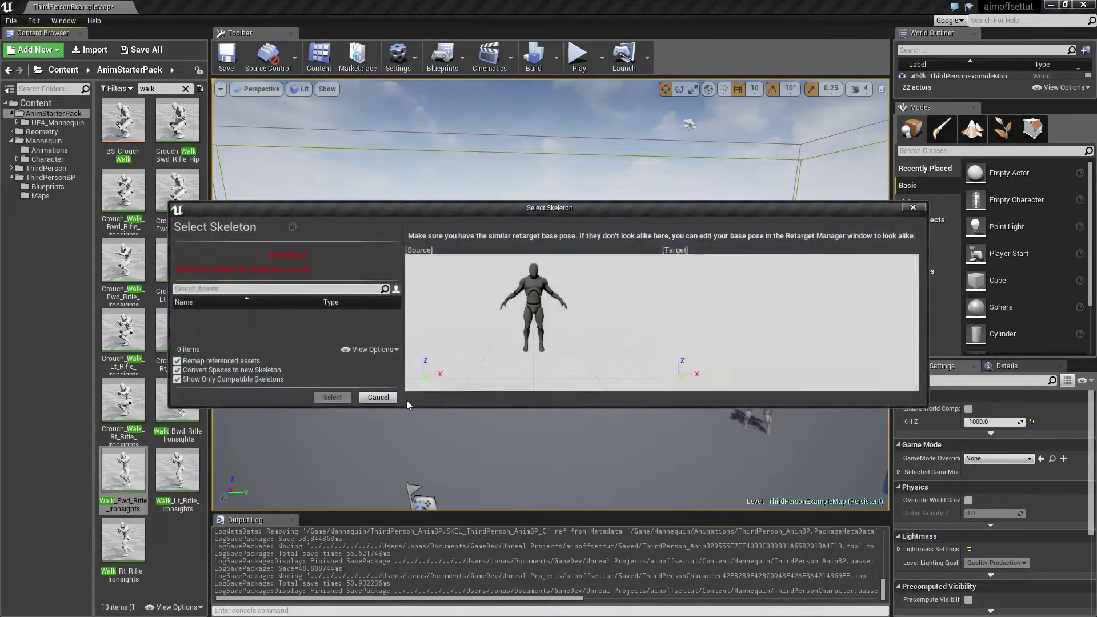
left_click(234, 379)
left_click(257, 313)
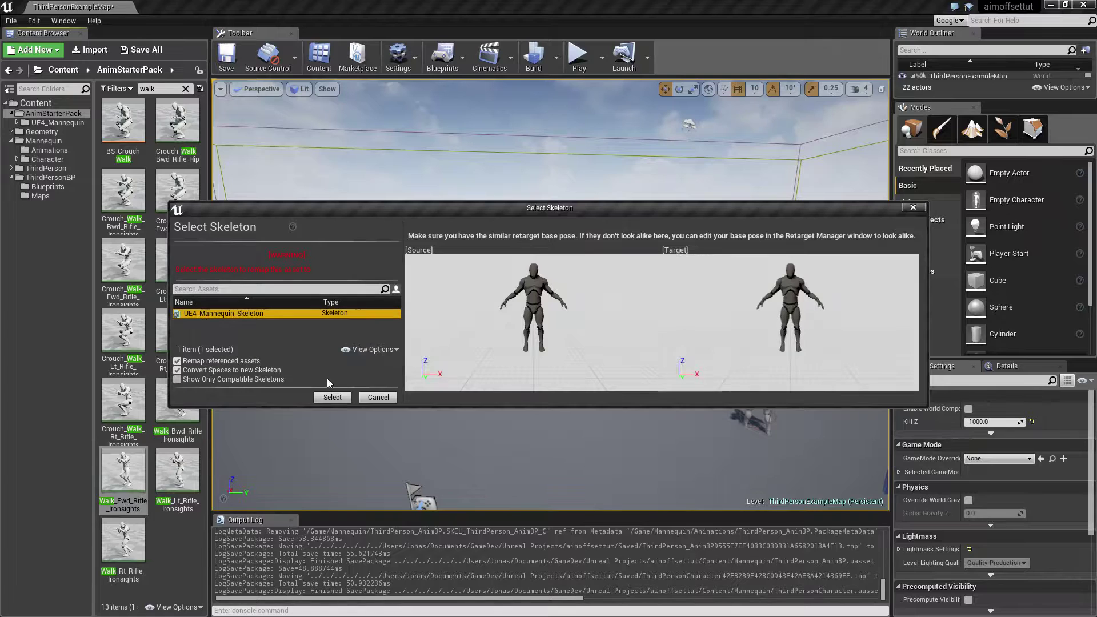
left_click(332, 398)
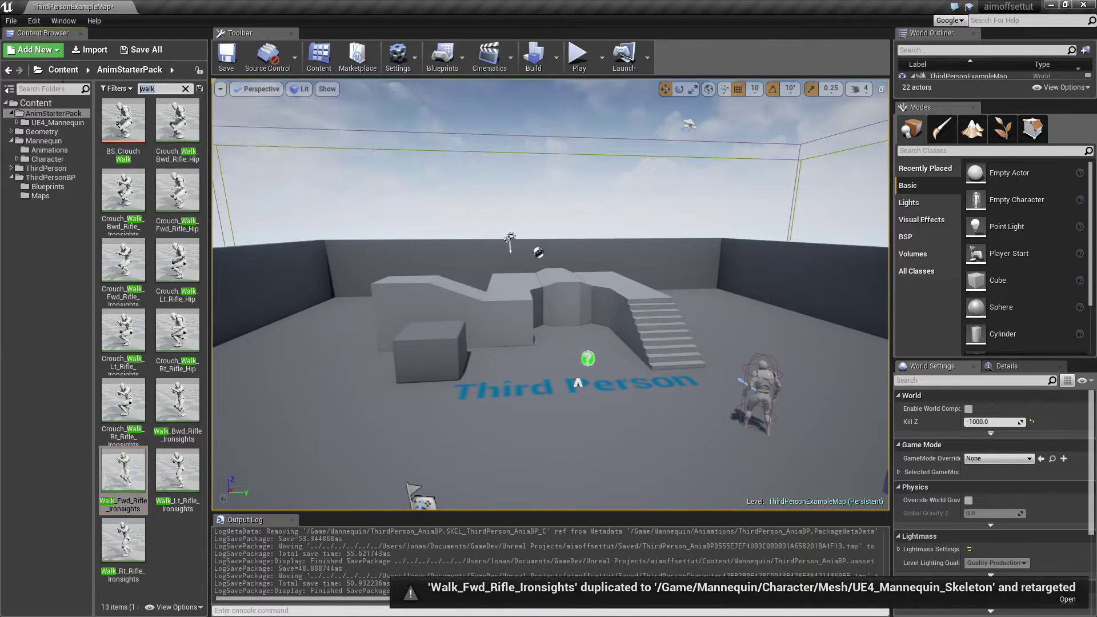
Search AnimStarterPack for "idle rifle" and duplicate and retarget Idle_Rifle_Ironsights to UE4_Mannequin_Skeleton, with Show Only Compatible Skeletons off
type("idle rifle")
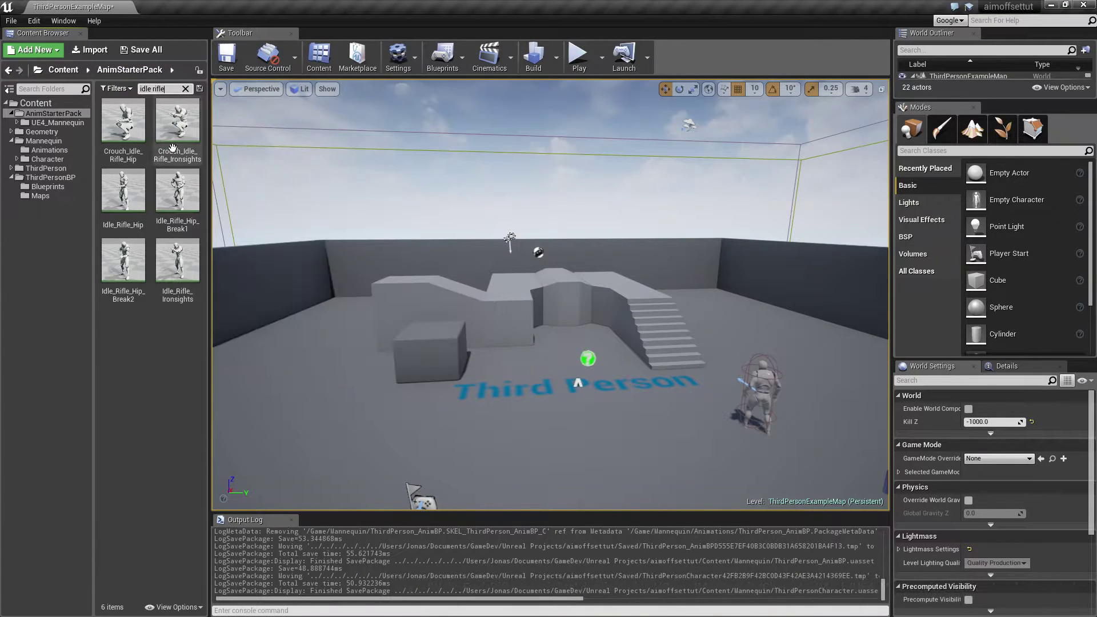
left_click(194, 260)
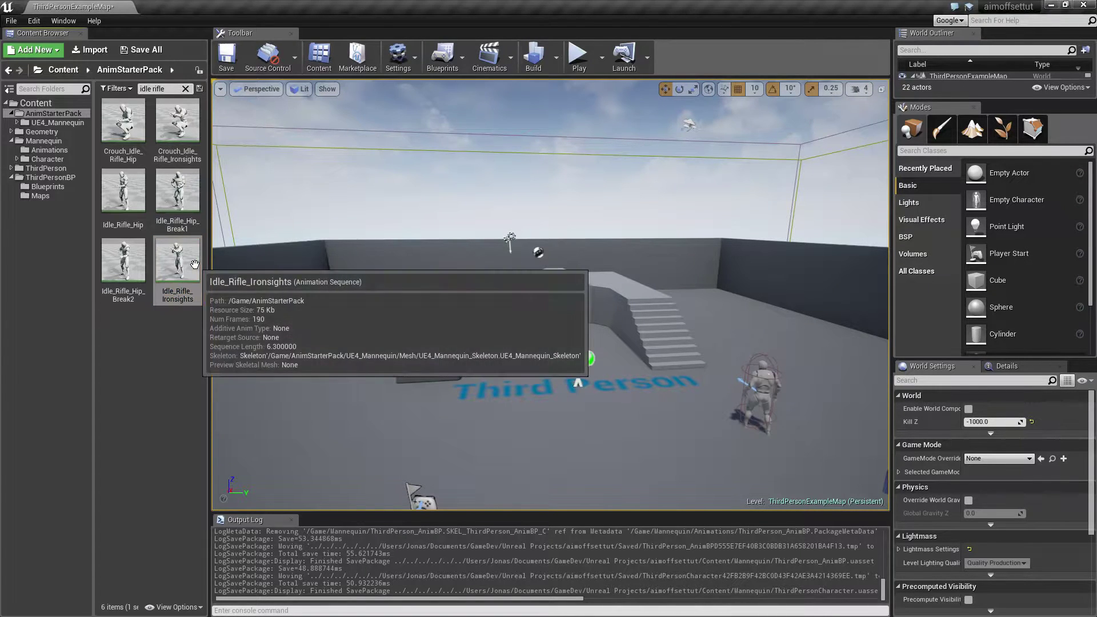
right_click(194, 264)
left_click(354, 319)
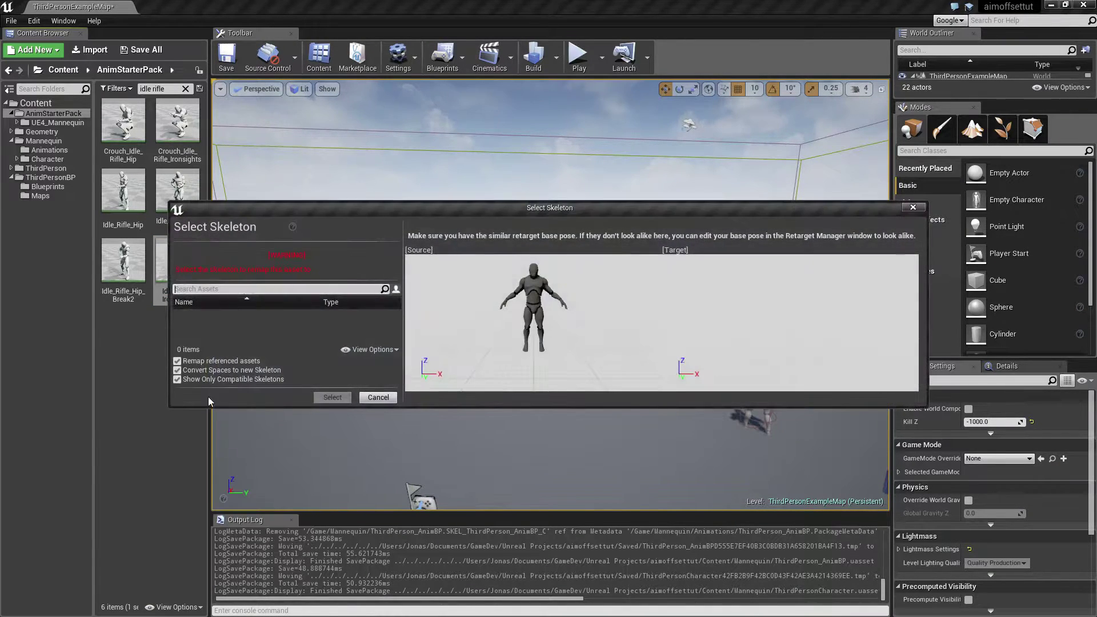
left_click(177, 380)
left_click(223, 313)
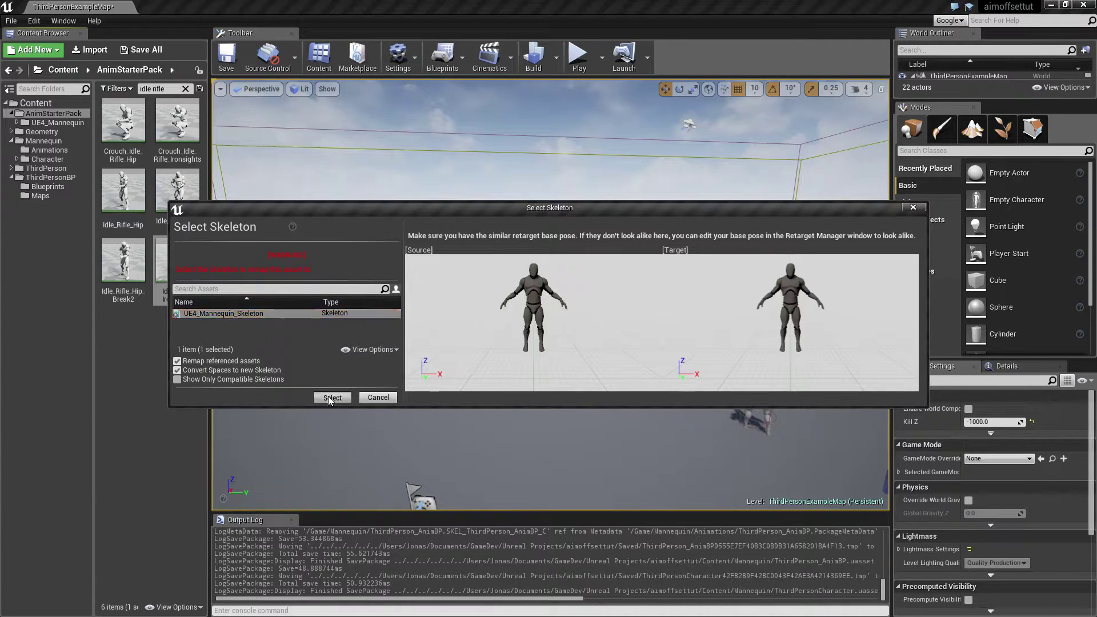
left_click(332, 398)
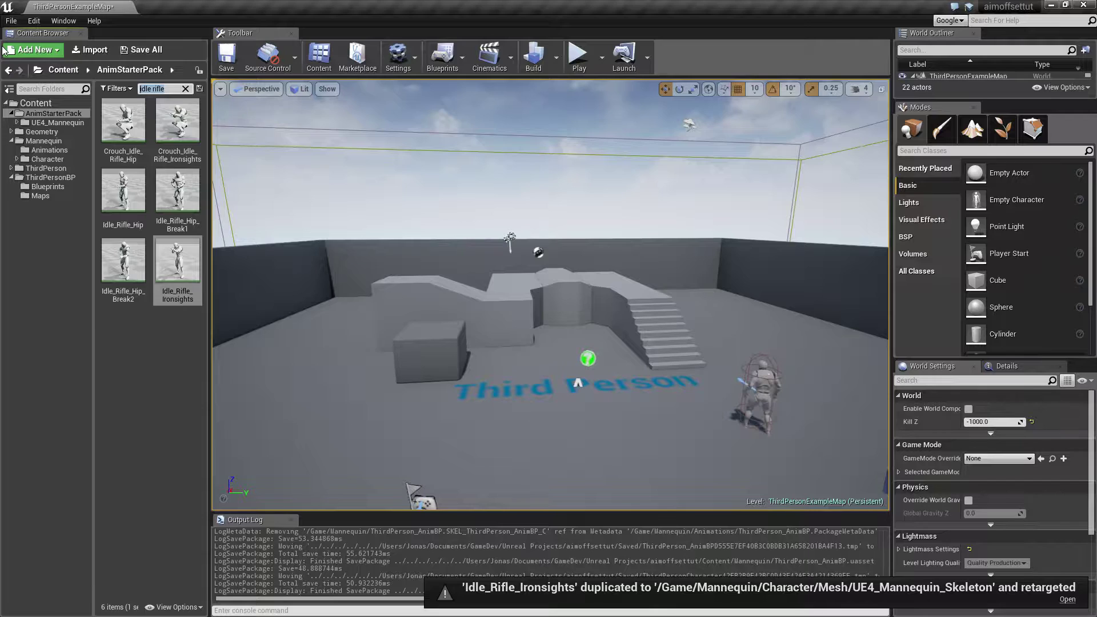
Search AnimStarterPack for "aim" and duplicate and retarget Aim_Space_Ironsights to UE4_Mannequin_Skeleton, including incompatible skeletons in the list
type("aim")
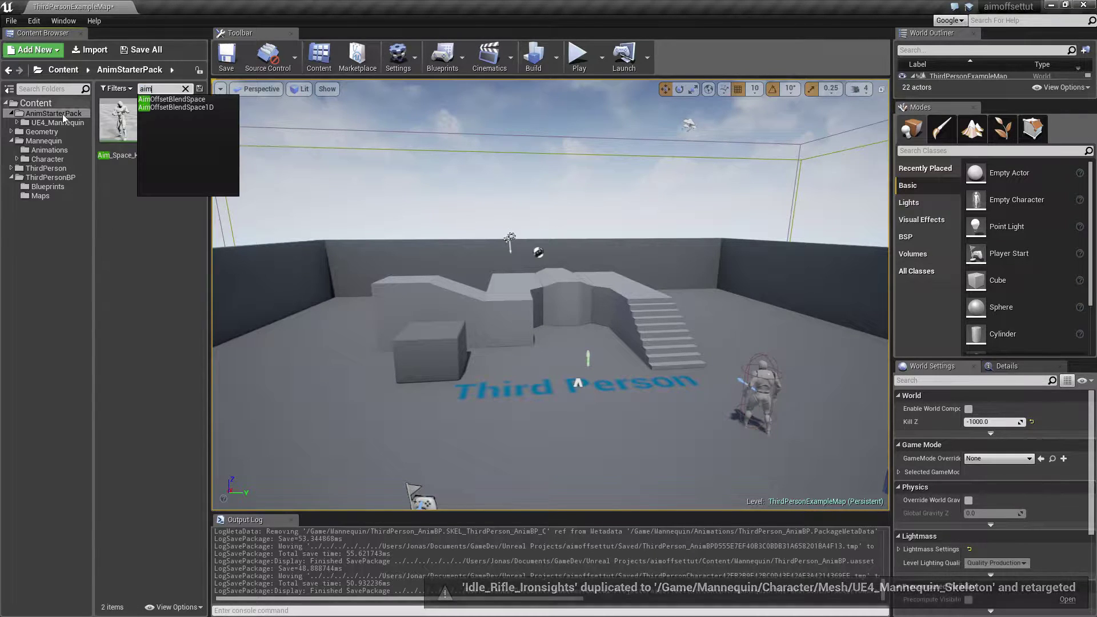
left_click(171, 132)
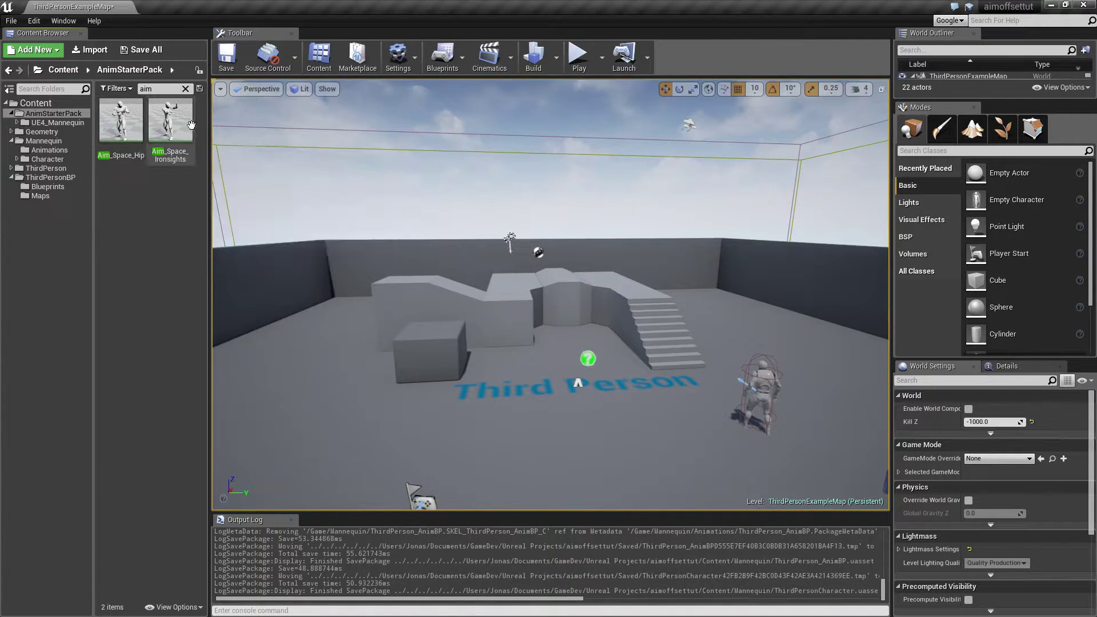
right_click(182, 130)
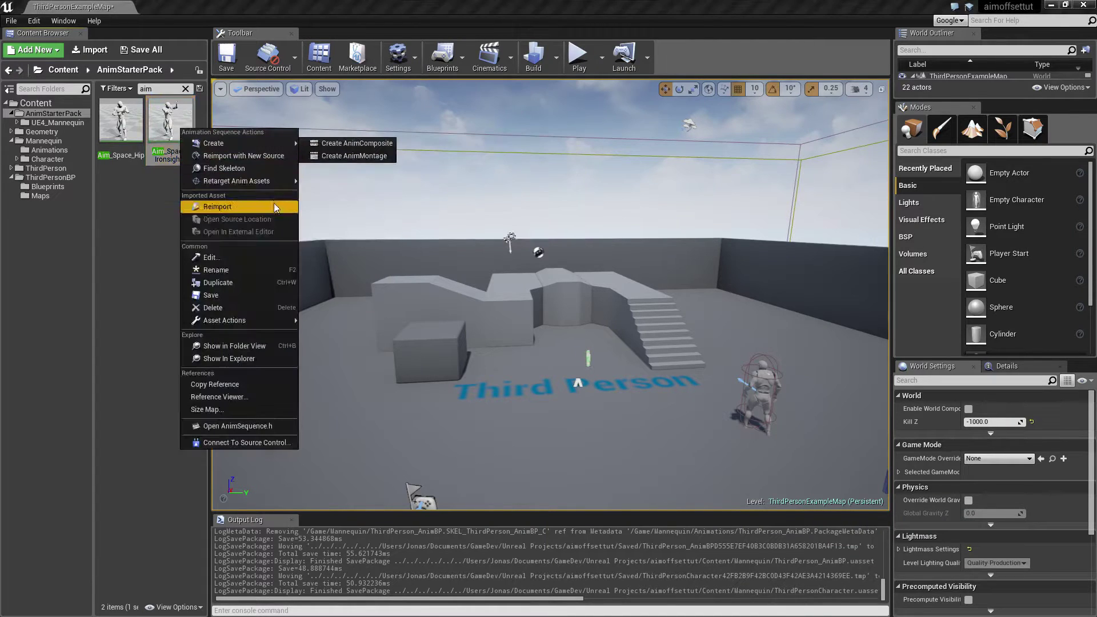
mouse_move(266, 181)
left_click(324, 181)
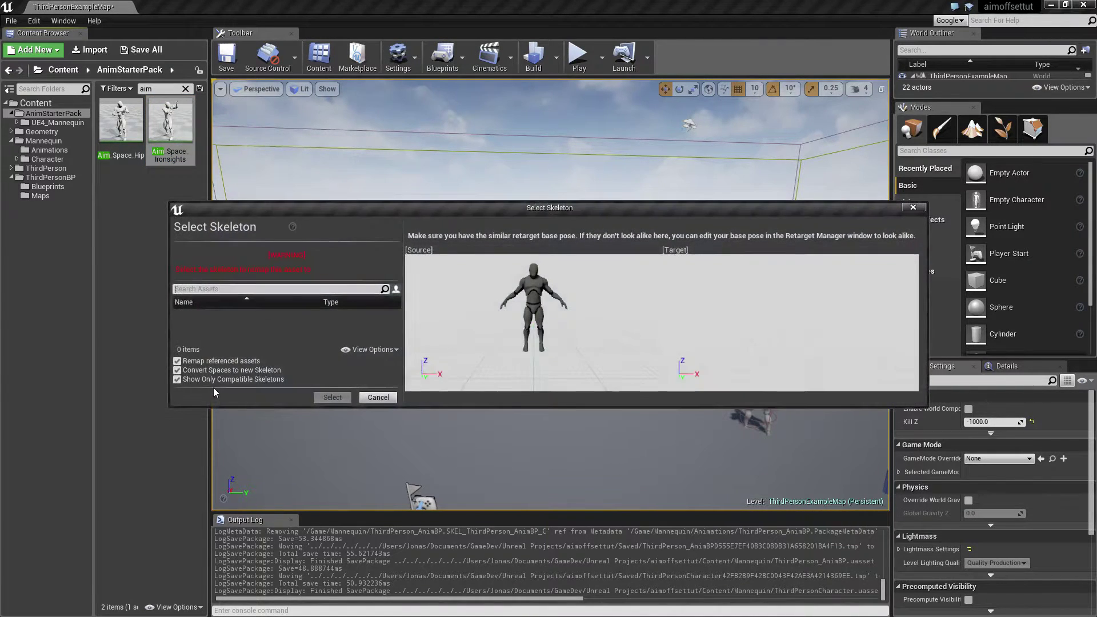
left_click(211, 315)
left_click(332, 397)
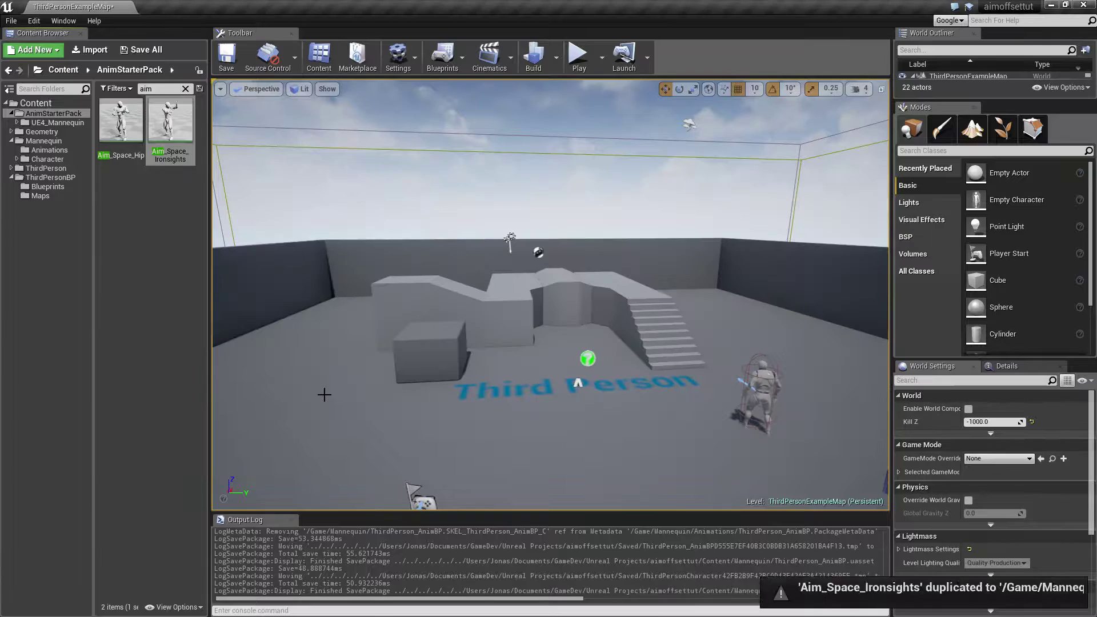
Open the ThirdPerson_IdleRun_2D blend space from Mannequin/Animations and delete its existing samples from the speed graph
left_click(50, 149)
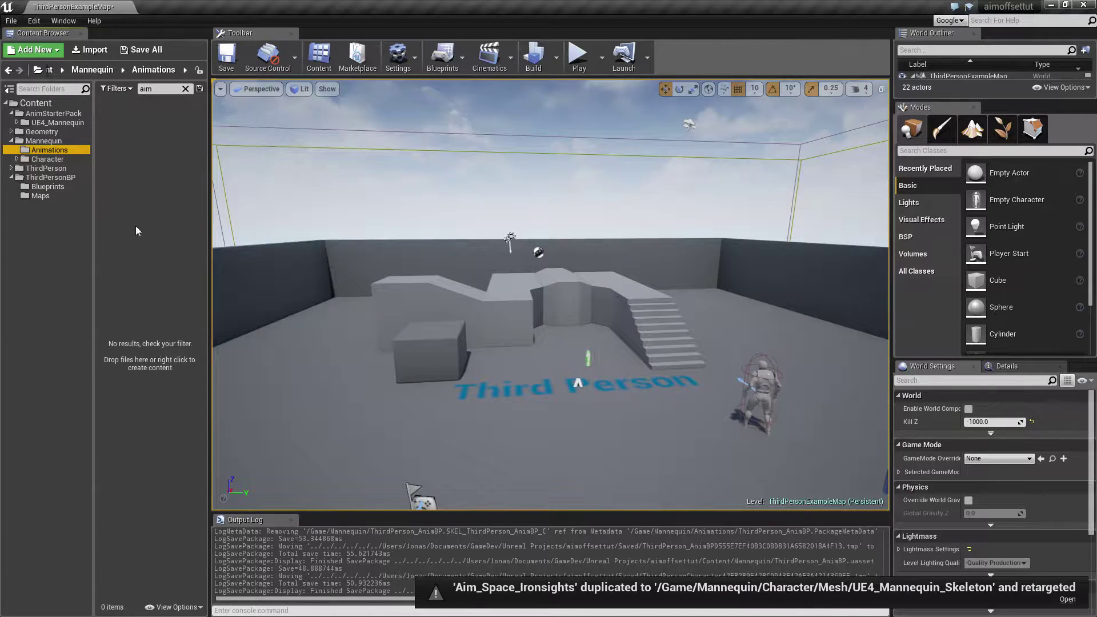
left_click(185, 90)
left_click(44, 141)
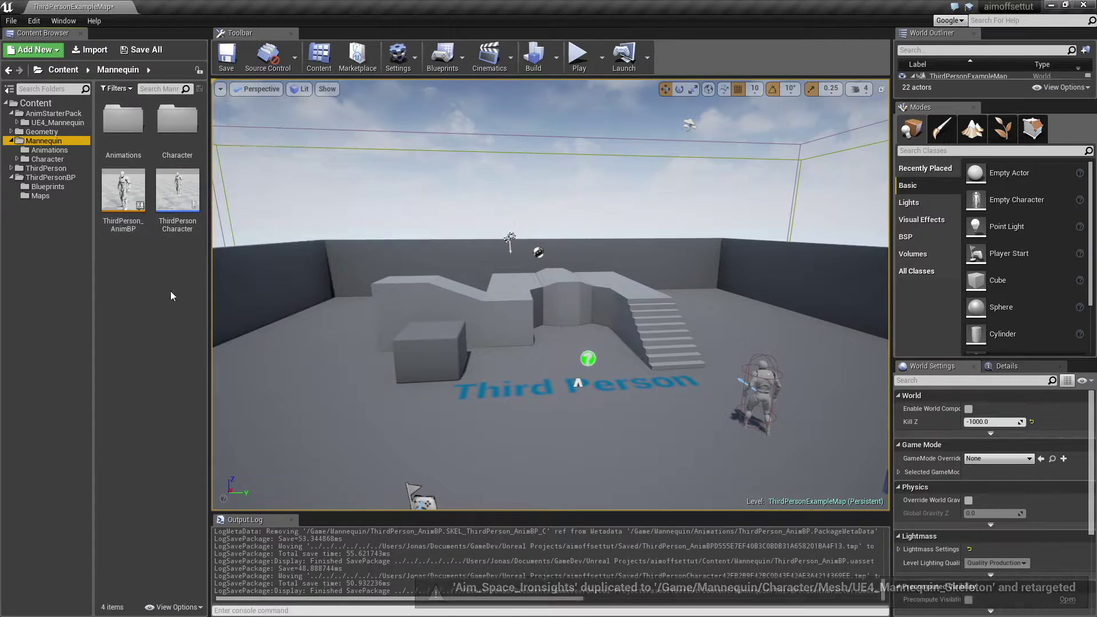
left_click(49, 151)
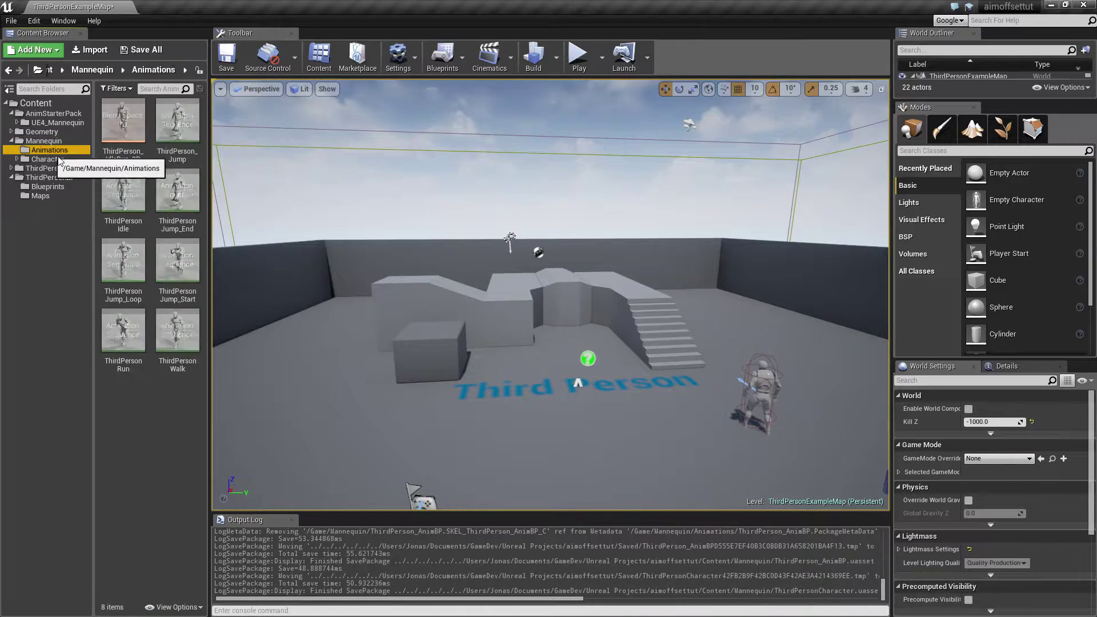
double_click(130, 135)
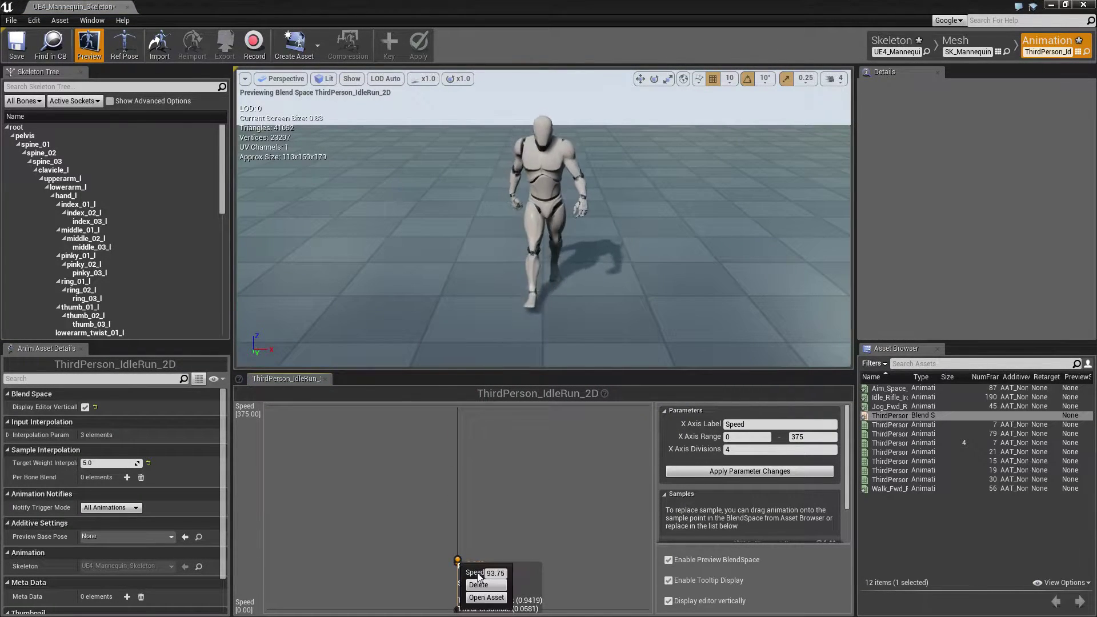
right_click(459, 607)
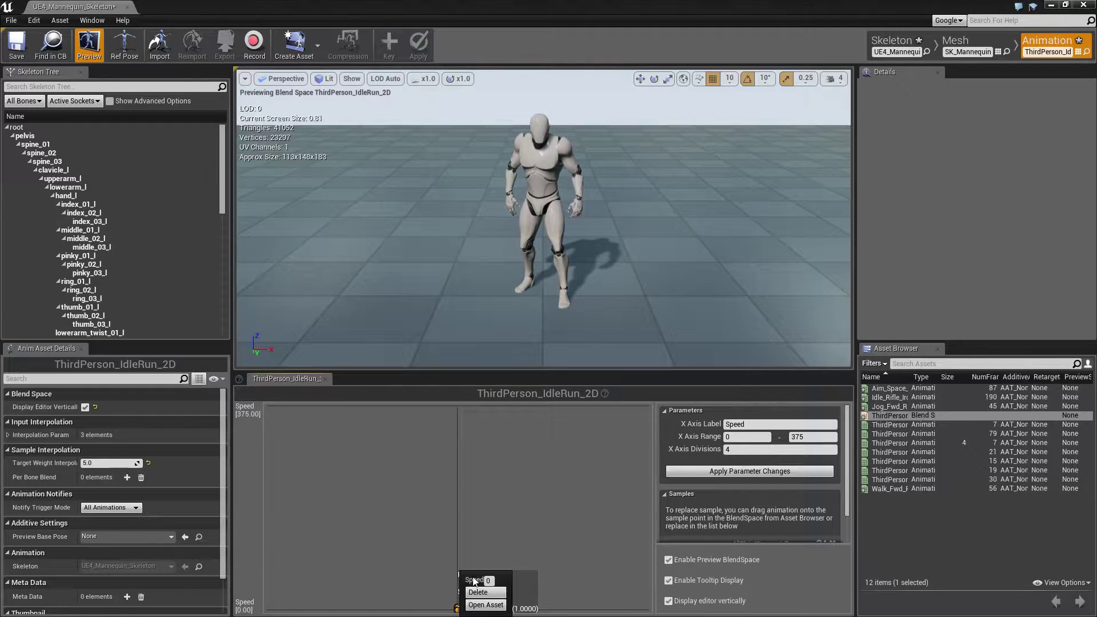
left_click(476, 588)
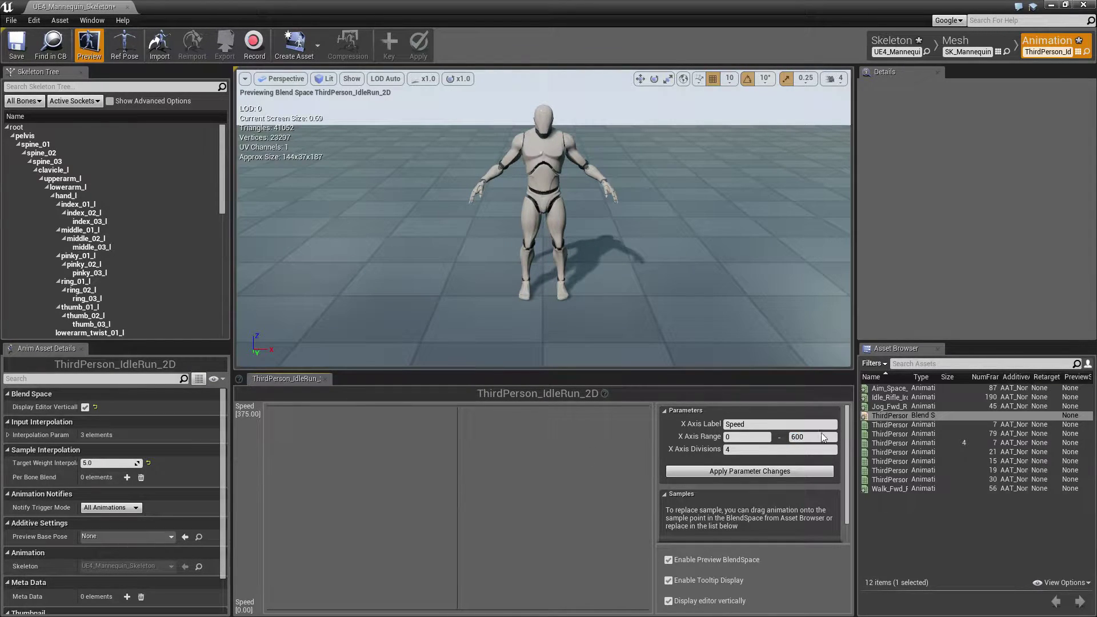
Place Jog_Fwd_Rifle_Copy at the maximum speed and Idle_Rifle_Ironsights_Copy at speed 0 in the blend space
left_click_drag(909, 380, 1009, 376)
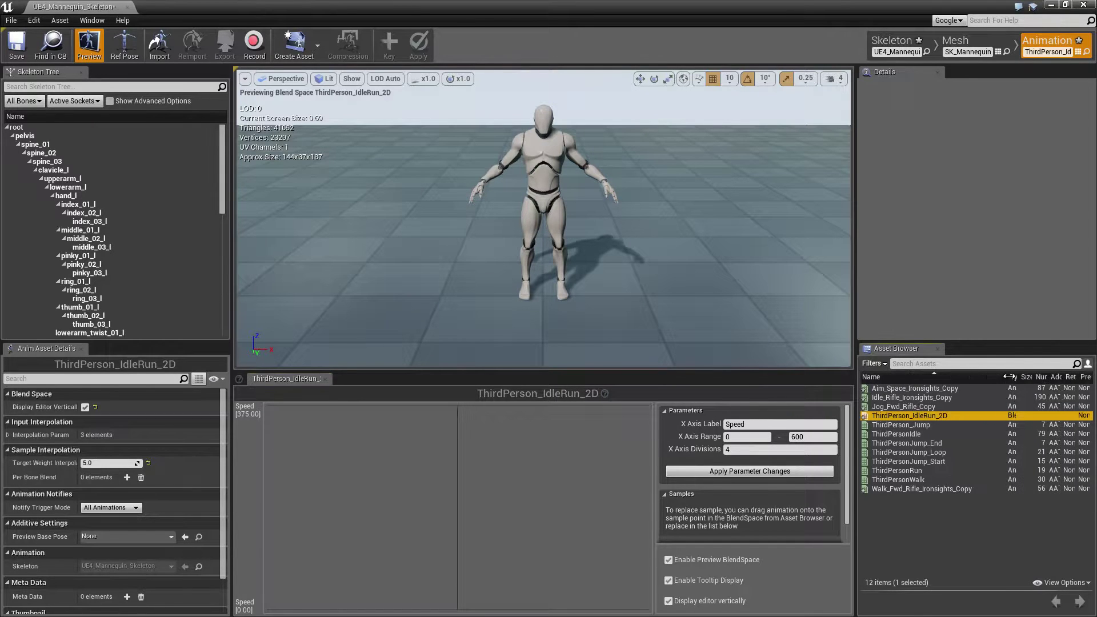
mouse_move(887, 412)
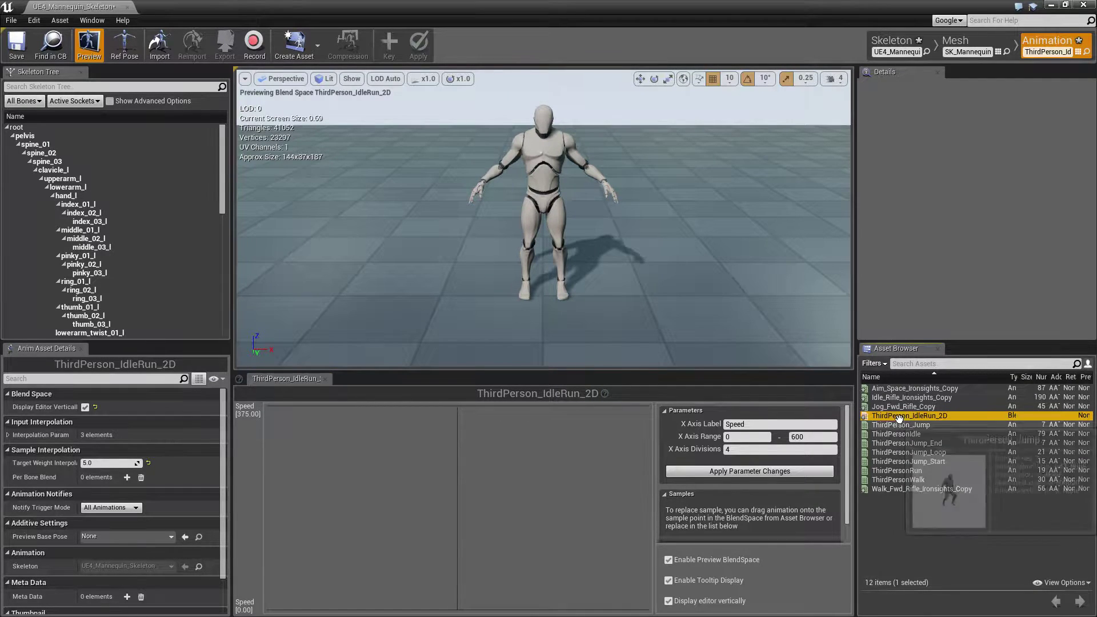
left_click_drag(891, 407, 457, 406)
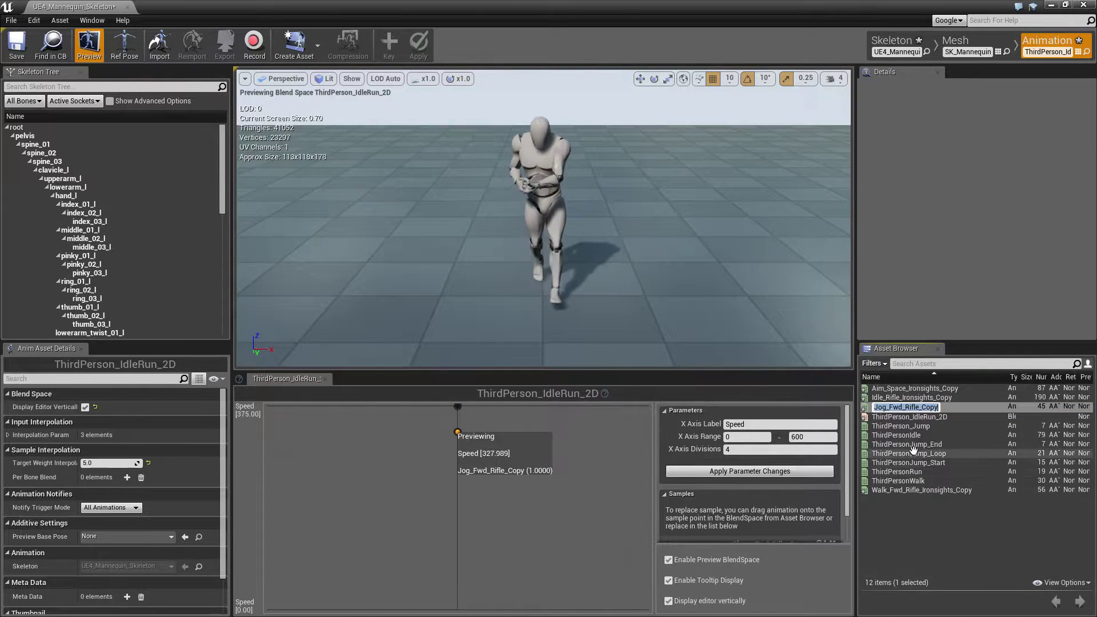
left_click_drag(913, 397, 459, 608)
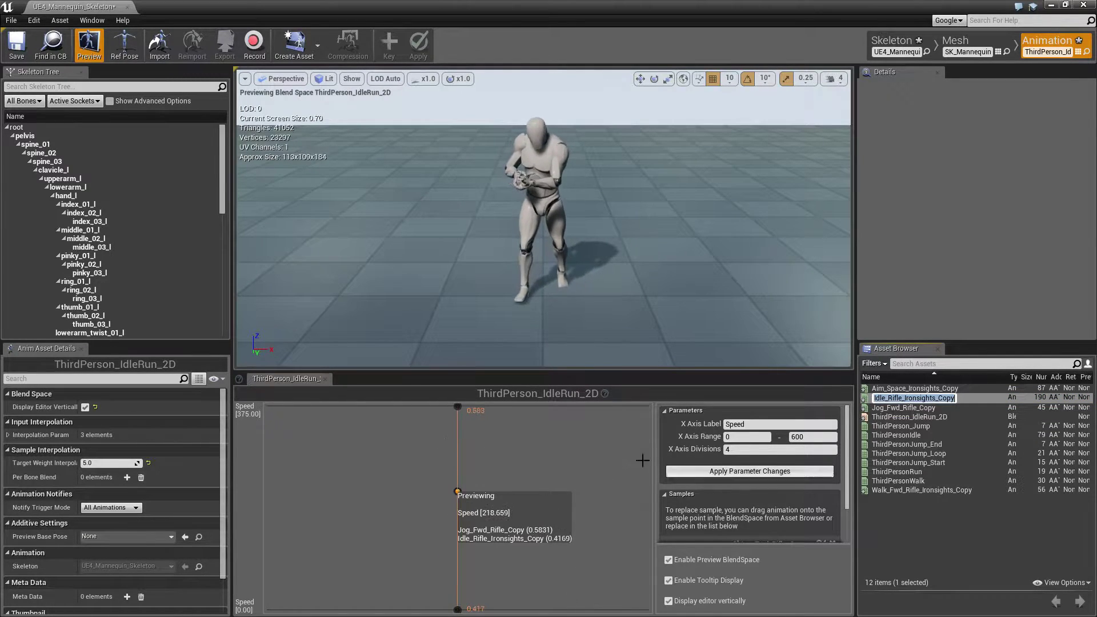
Apply the 0 to 600 speed range and add Walk_Fwd_Rifle_Ironsights_Copy at the first division above zero
left_click(715, 473)
left_click_drag(458, 483, 458, 407)
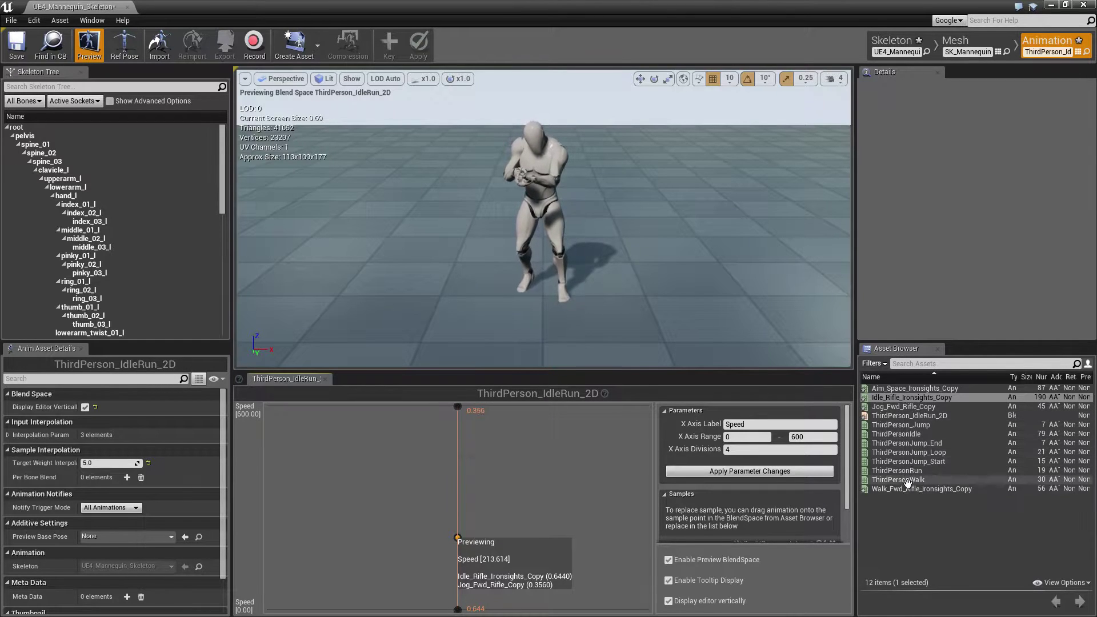
left_click_drag(904, 485, 511, 586)
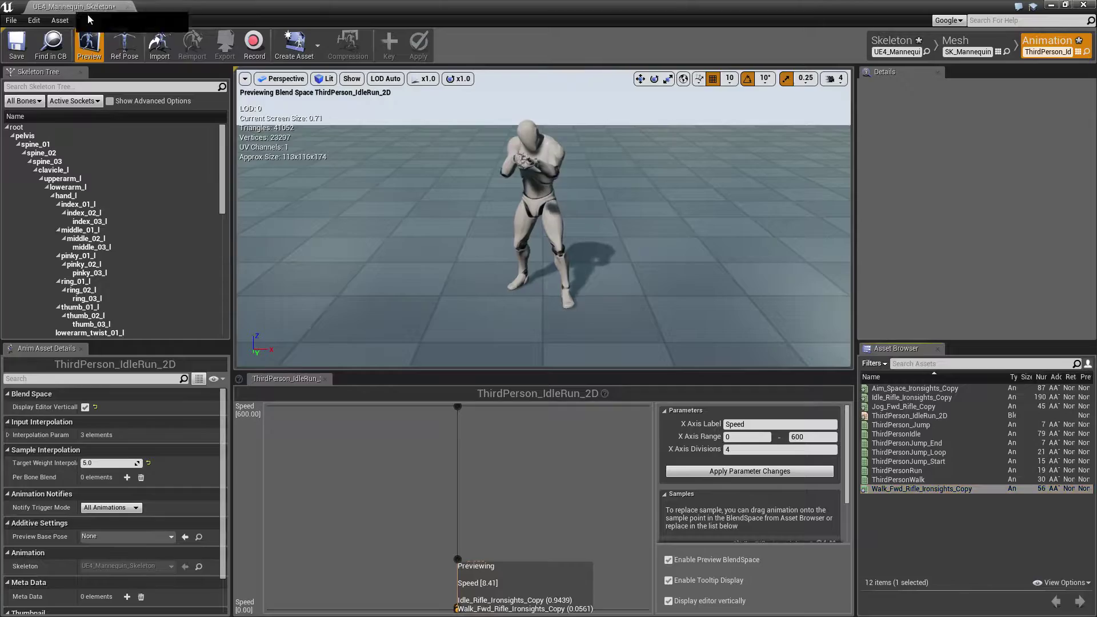
Return to the ThirdPersonExampleMap level and play it to test the character's rifle idle and movement animations, then stop the session
left_click_drag(77, 7, 164, 5)
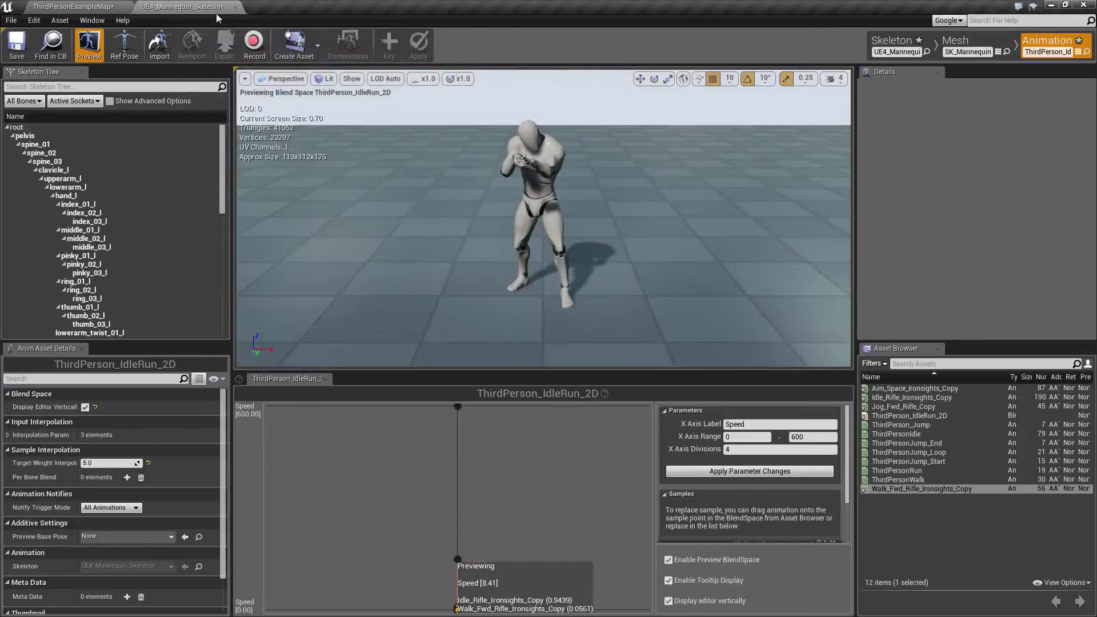
left_click(73, 7)
left_click(579, 54)
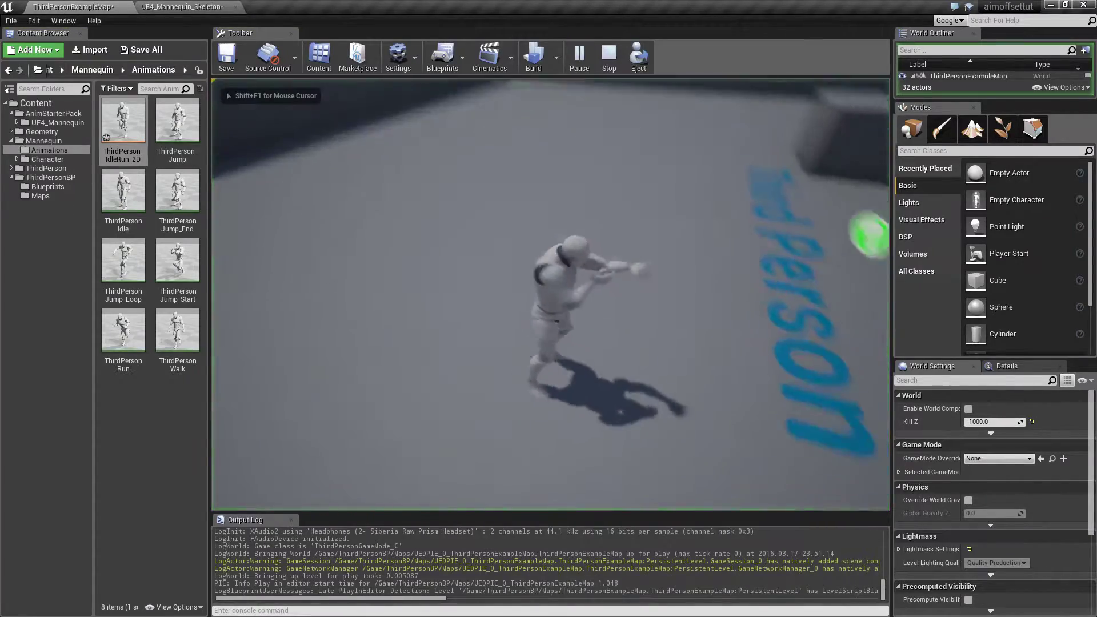
key("w")
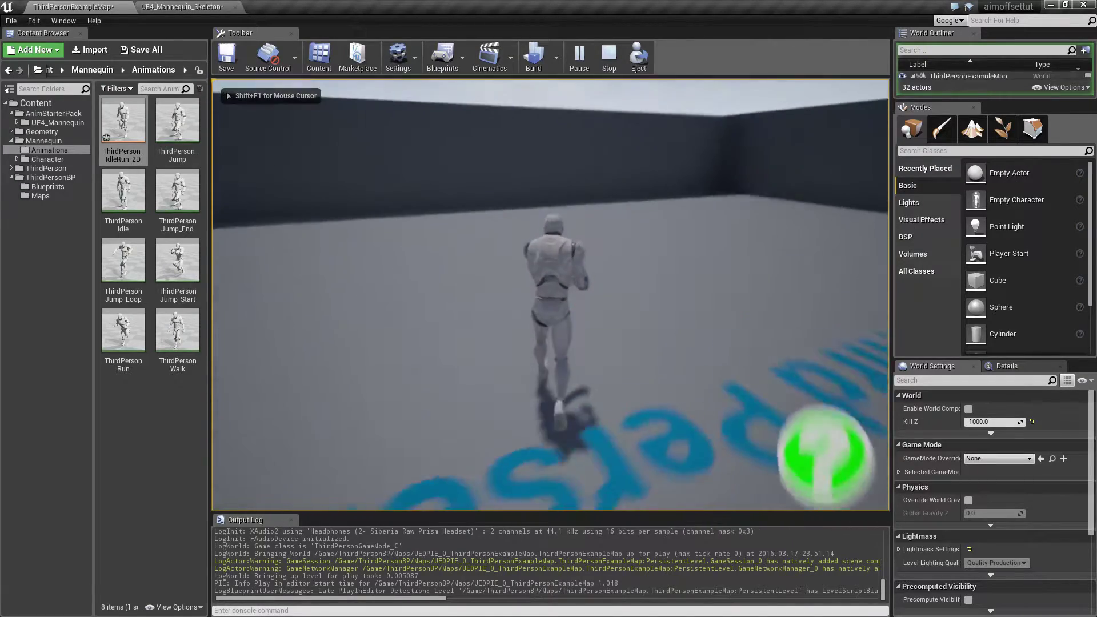
key("w")
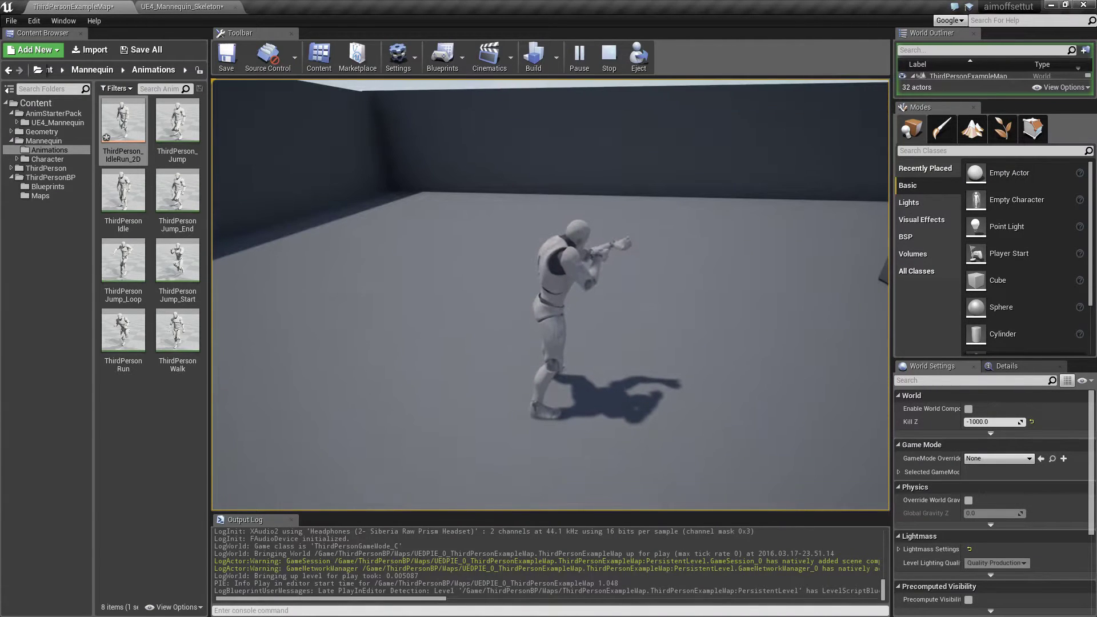
key("Escape")
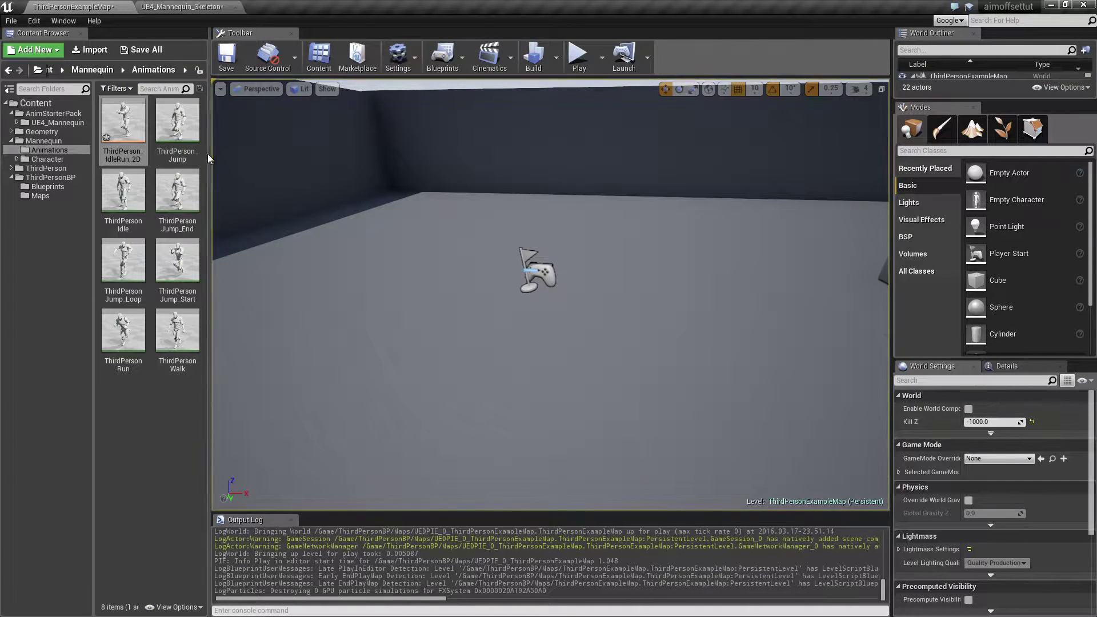
Duplicate Aim_Space_Ironsights_Copy twice in the Mannequin/Character/Mesh folder, naming the copies Aim_Space_Ironsights_Copy2 and Aim_Space_Ironsights_Copy3
double_click(31, 161)
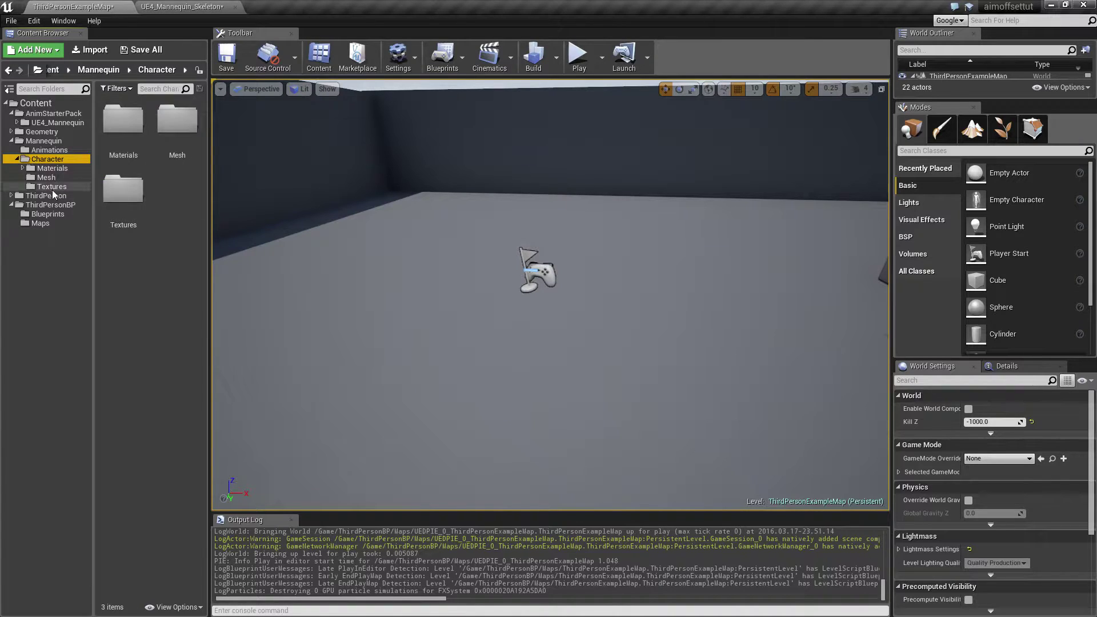
left_click(46, 177)
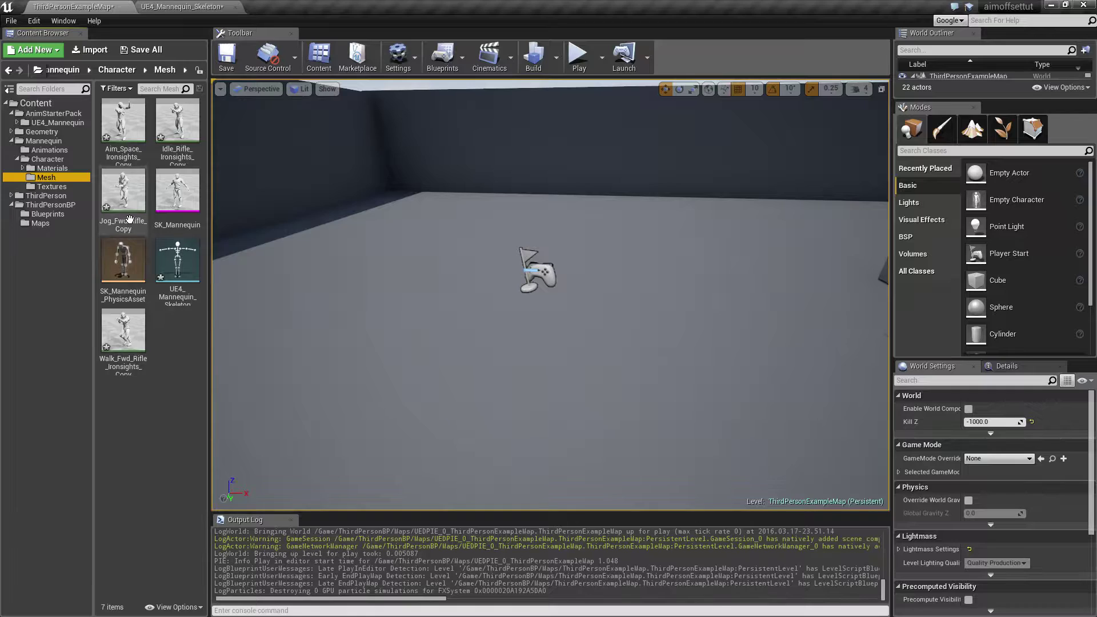
left_click(131, 137)
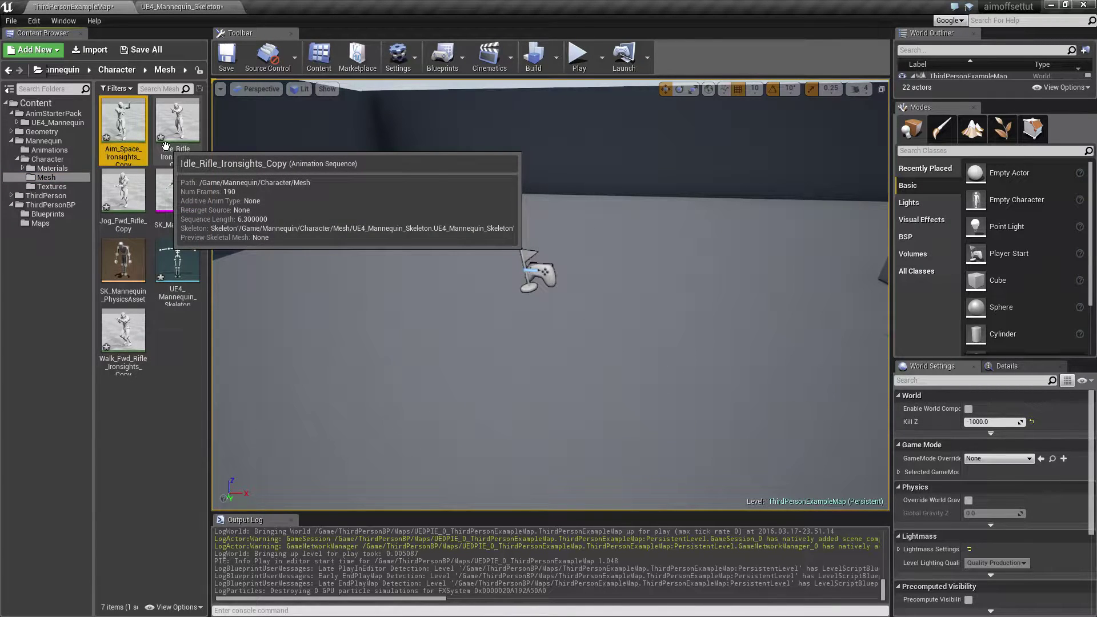
key("ctrl+w")
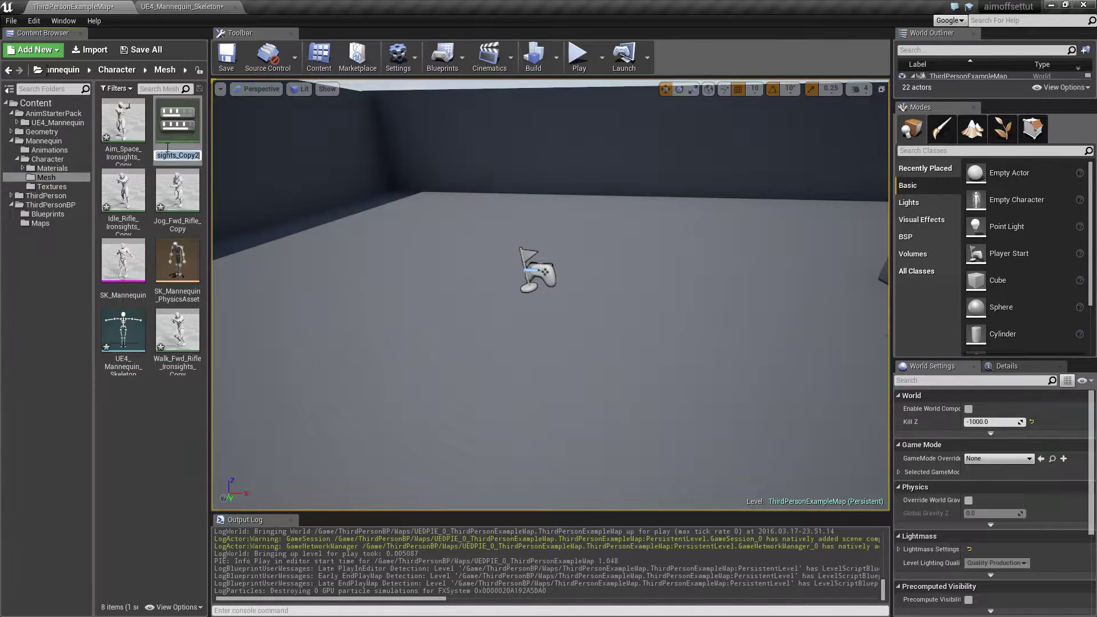
key("Return")
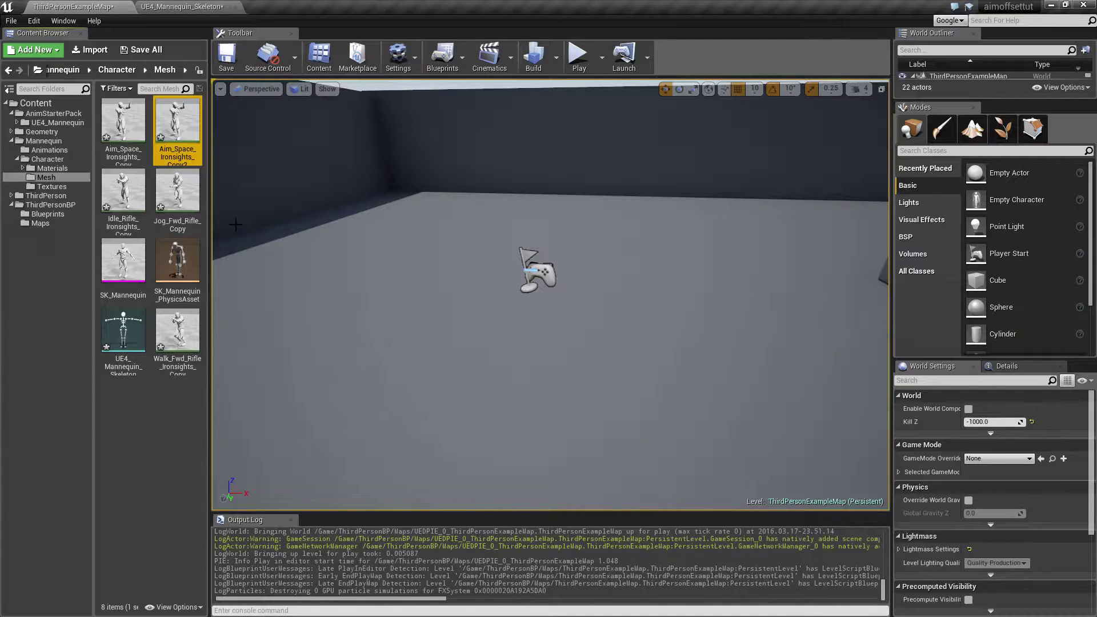
left_click(166, 151)
right_click(173, 131)
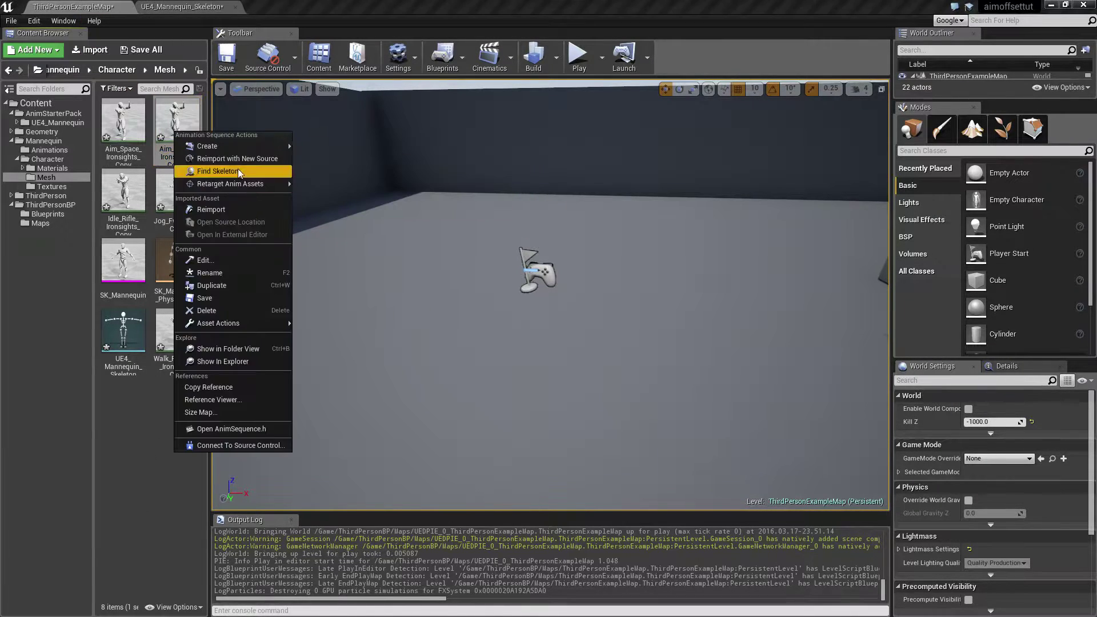
left_click(222, 285)
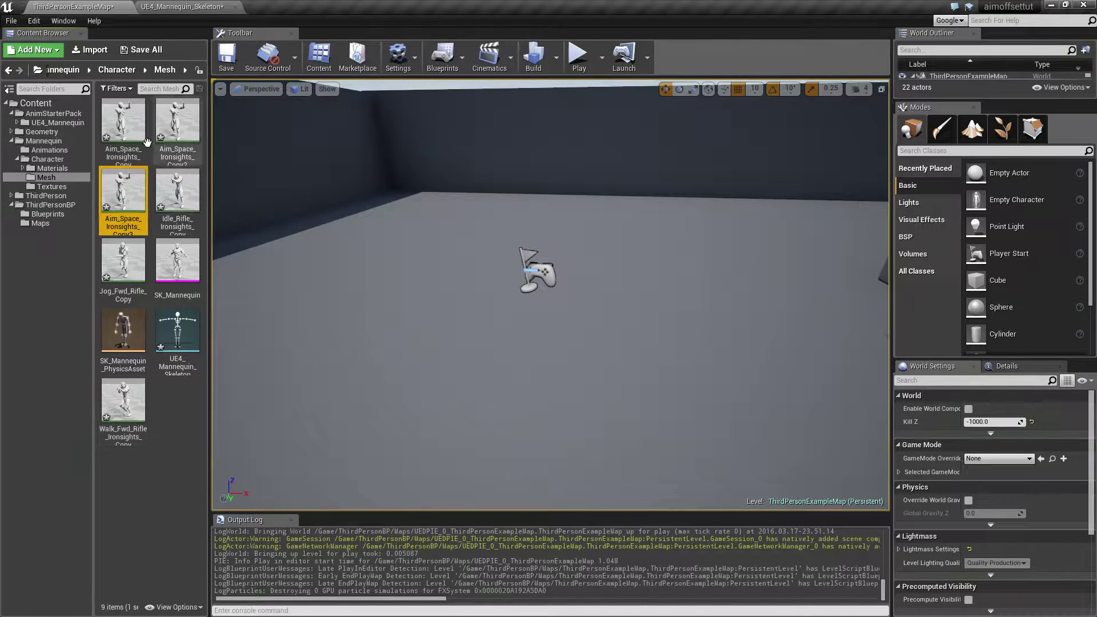
Rename Aim_Space_Ironsights_Copy as Aim_Space_Ironsights_CC
left_click(131, 164)
left_click(130, 164)
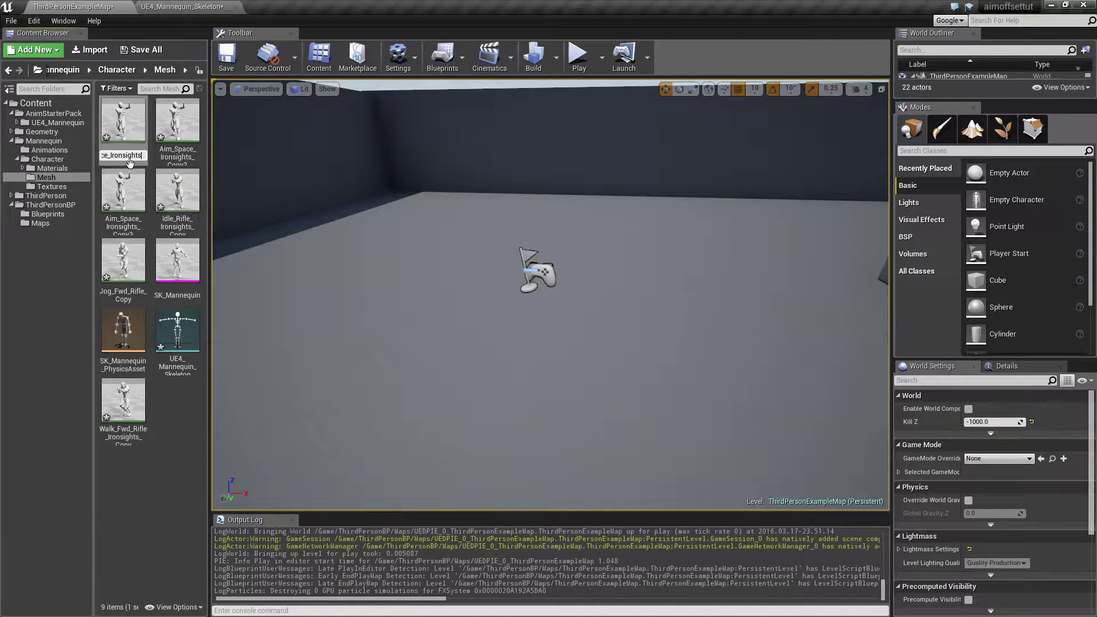
key("Return")
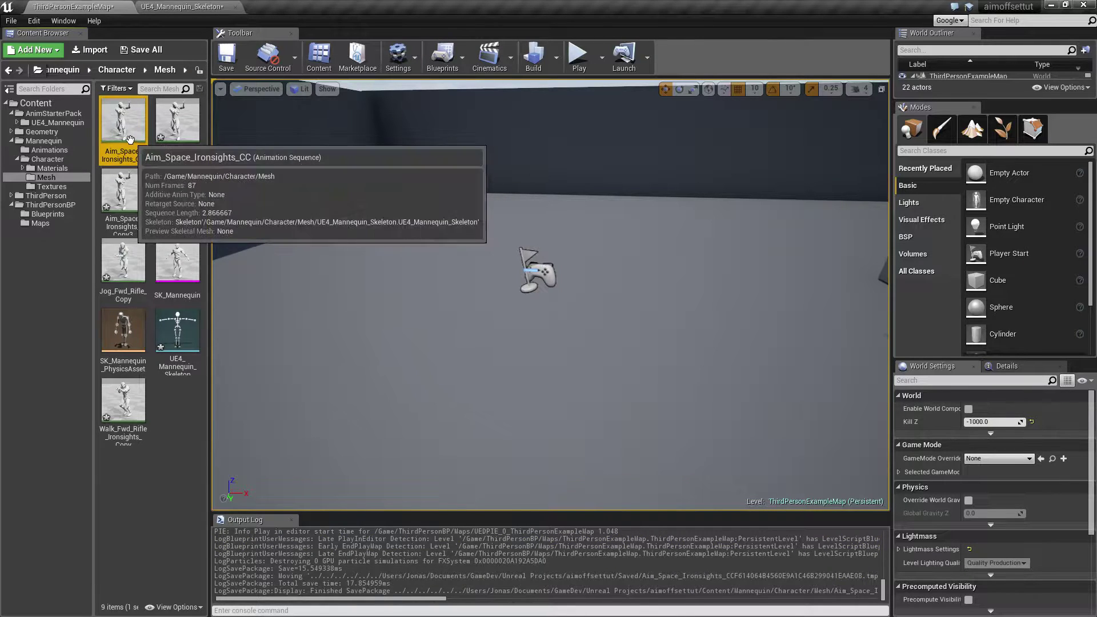
Open Aim_Space_Ironsights_CC and remove frames 1 to 87, keeping only the pose at frame 0
double_click(123, 123)
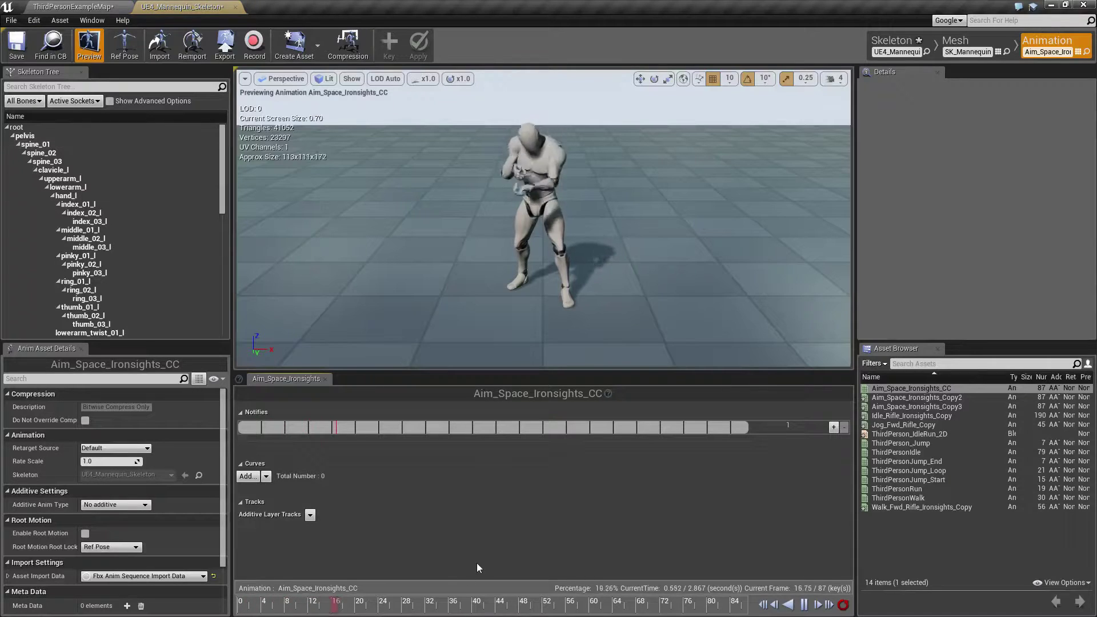
left_click(804, 605)
left_click_drag(543, 612, 228, 607)
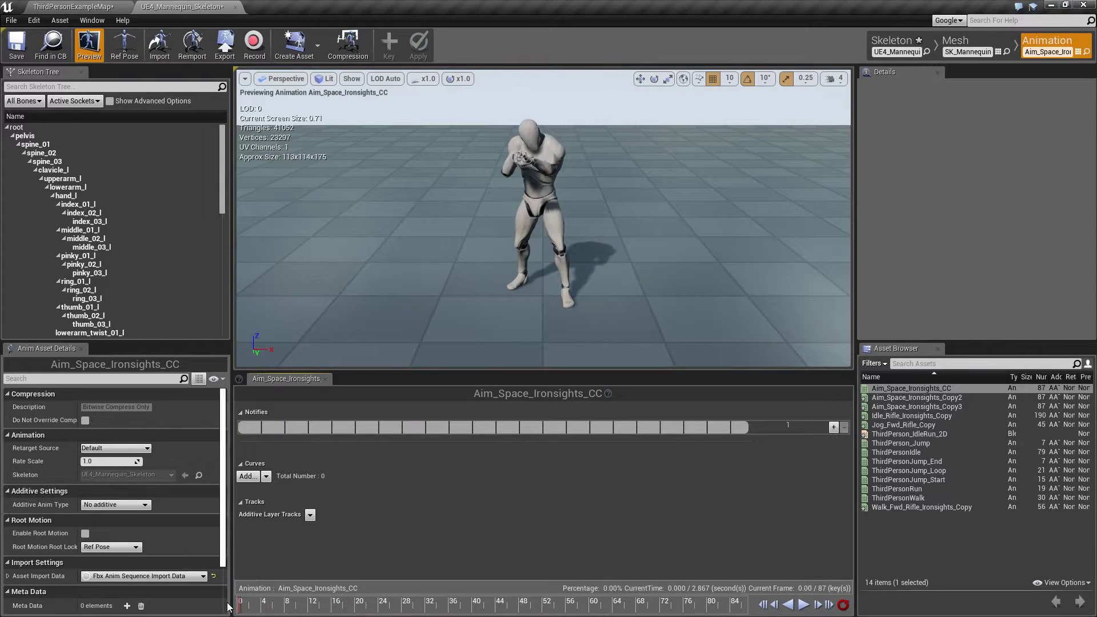
right_click(240, 608)
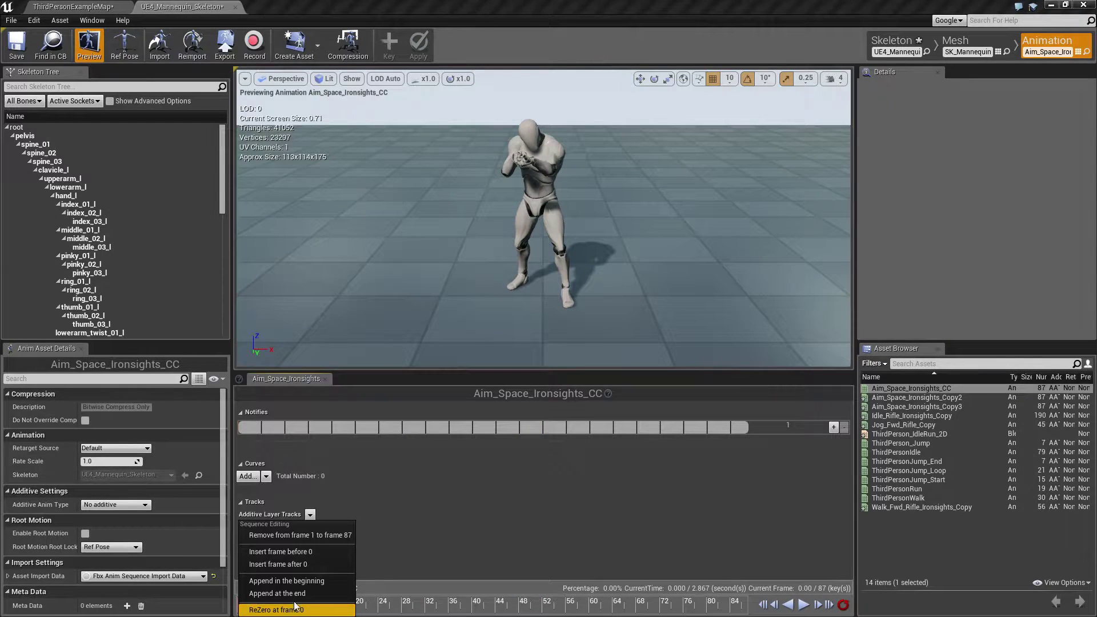
left_click(287, 536)
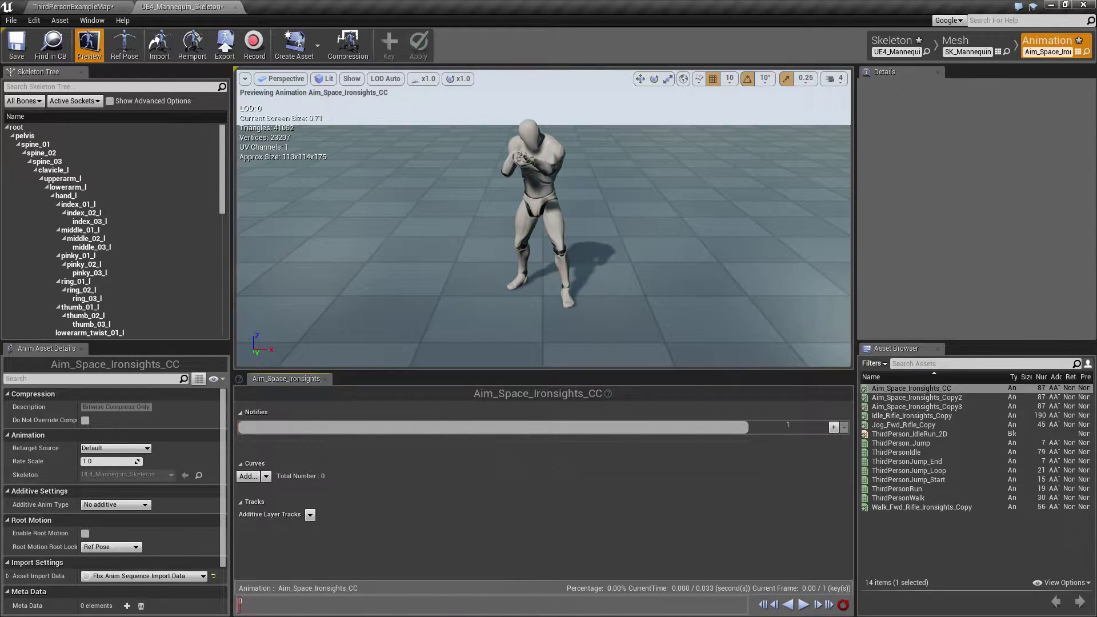
Set the additive type to Mesh Space and the base pose type to Selected animation frame, with Aim_Space_Ironsights_CC as base pose
left_click(115, 505)
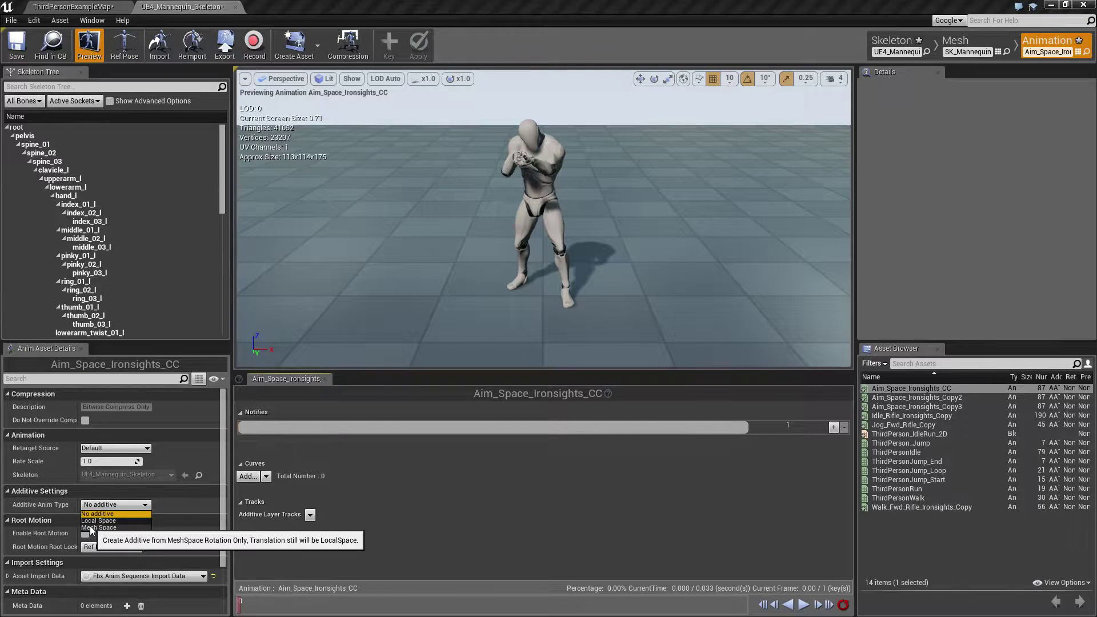
left_click(91, 528)
left_click(114, 519)
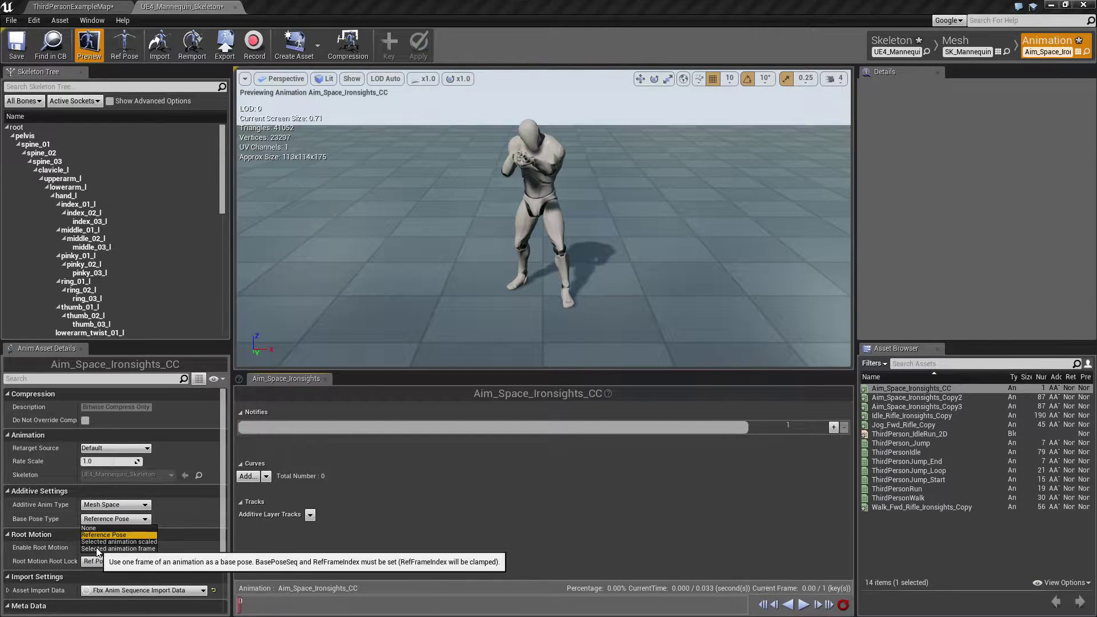
left_click(98, 549)
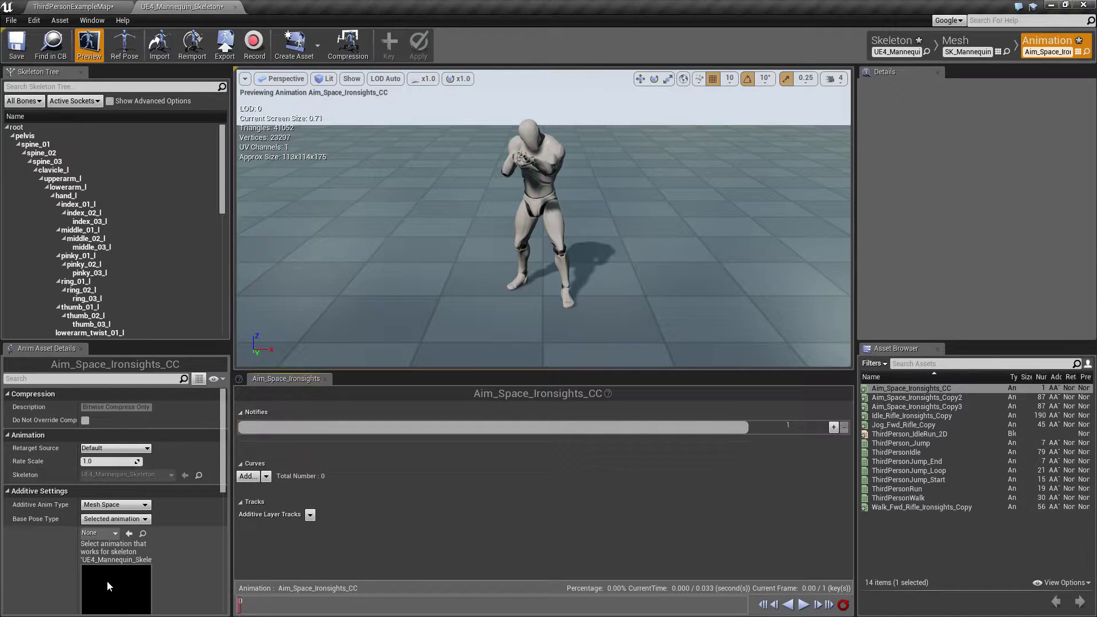
left_click(98, 533)
type("cc")
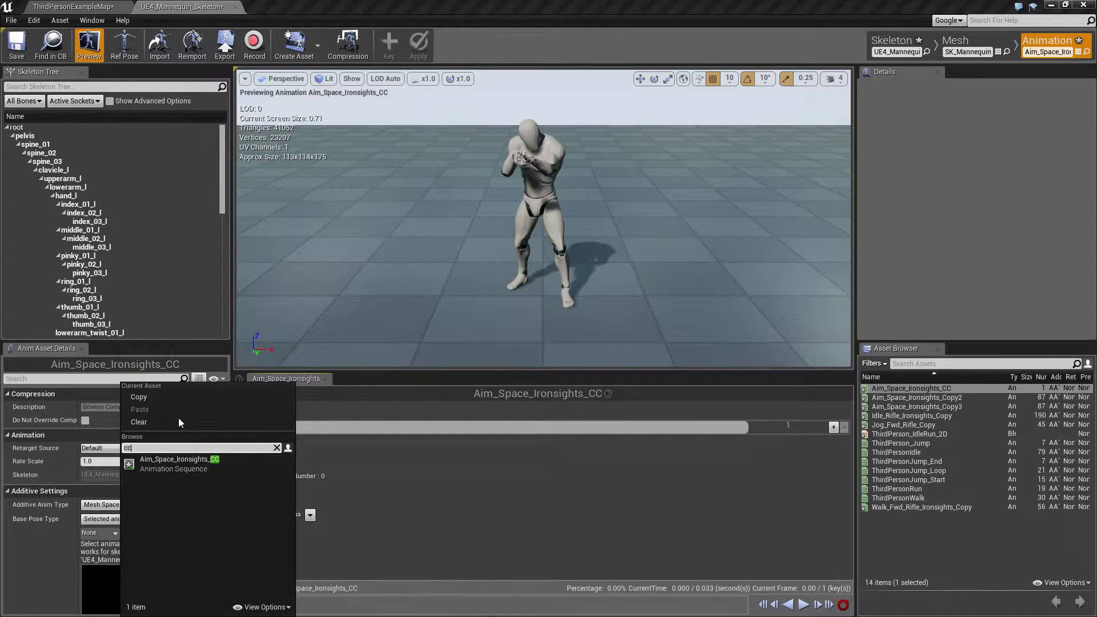
left_click(171, 463)
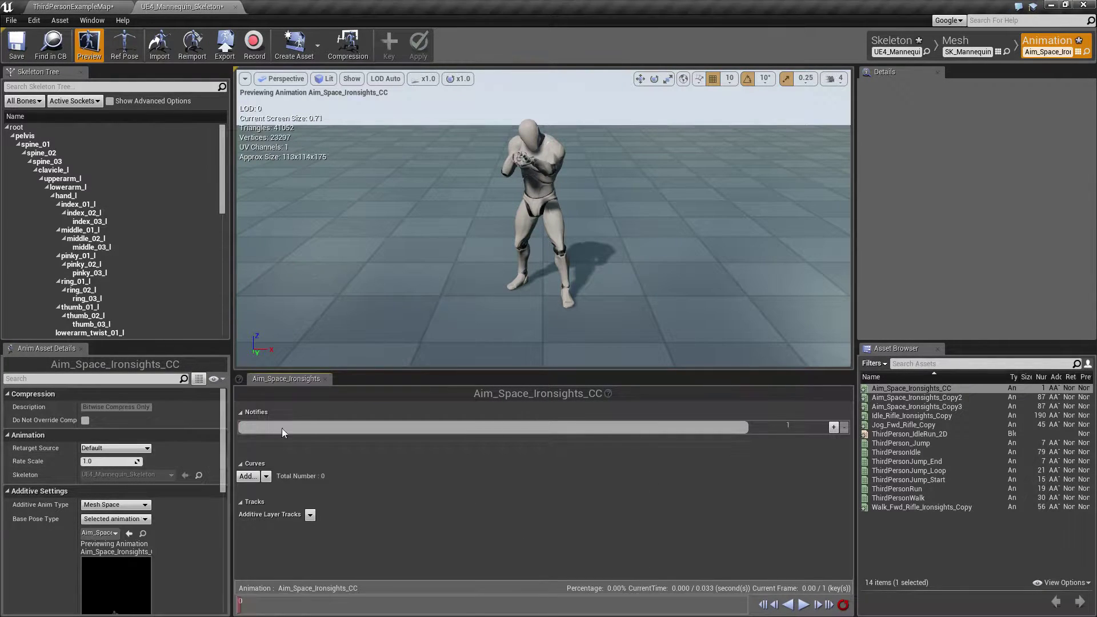
Save and close Aim_Space_Ironsights_CC, and rename Aim_Space_Ironsights_Copy2 as Aim_Space_Ironsights_CU
left_click(14, 45)
left_click(236, 6)
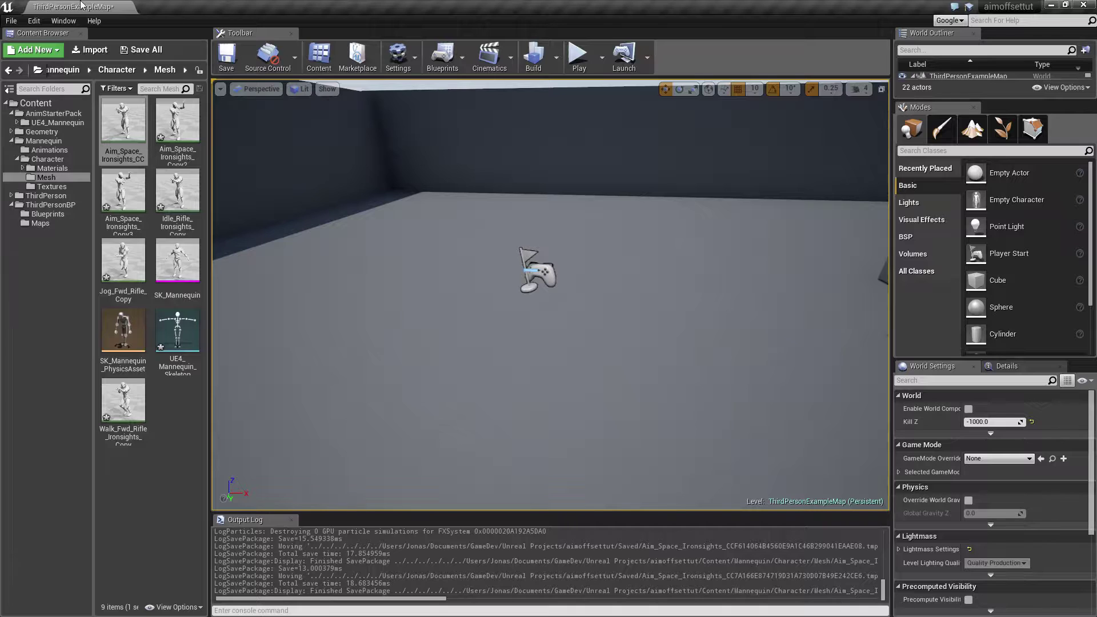
left_click(174, 142)
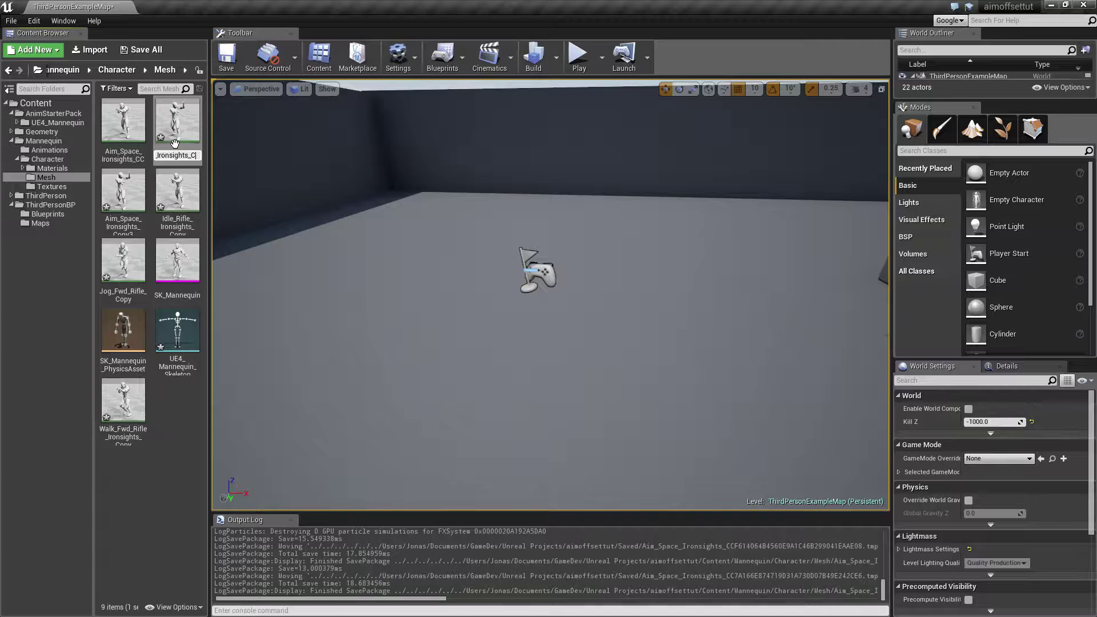
key("Return")
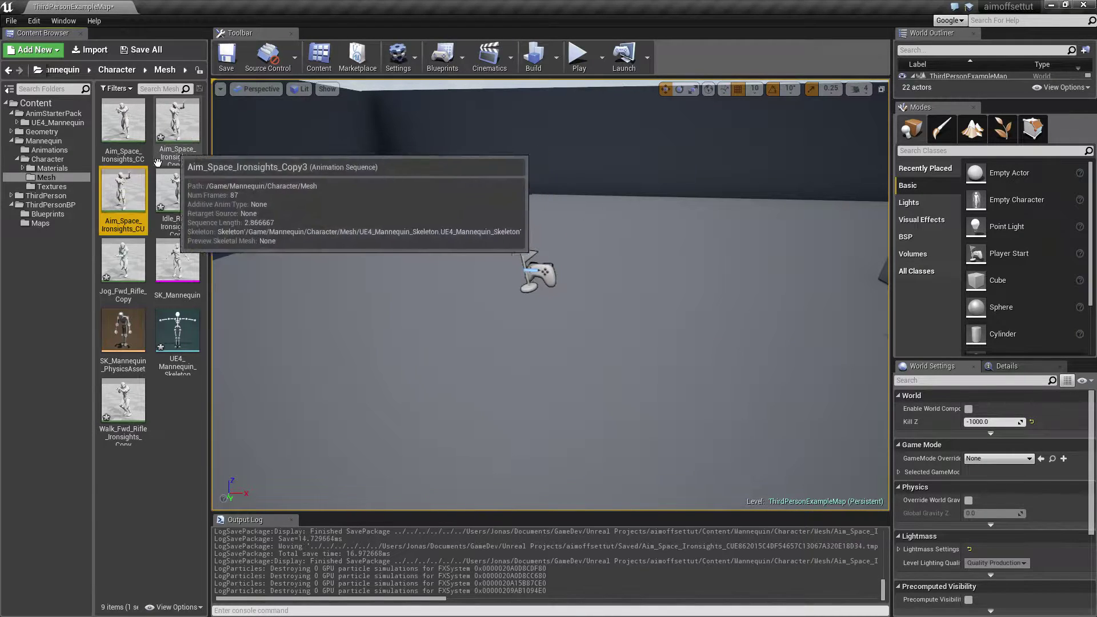
Open Aim_Space_Ironsights_CU and remove all frames except the upward aiming pose at about frame 9
double_click(122, 191)
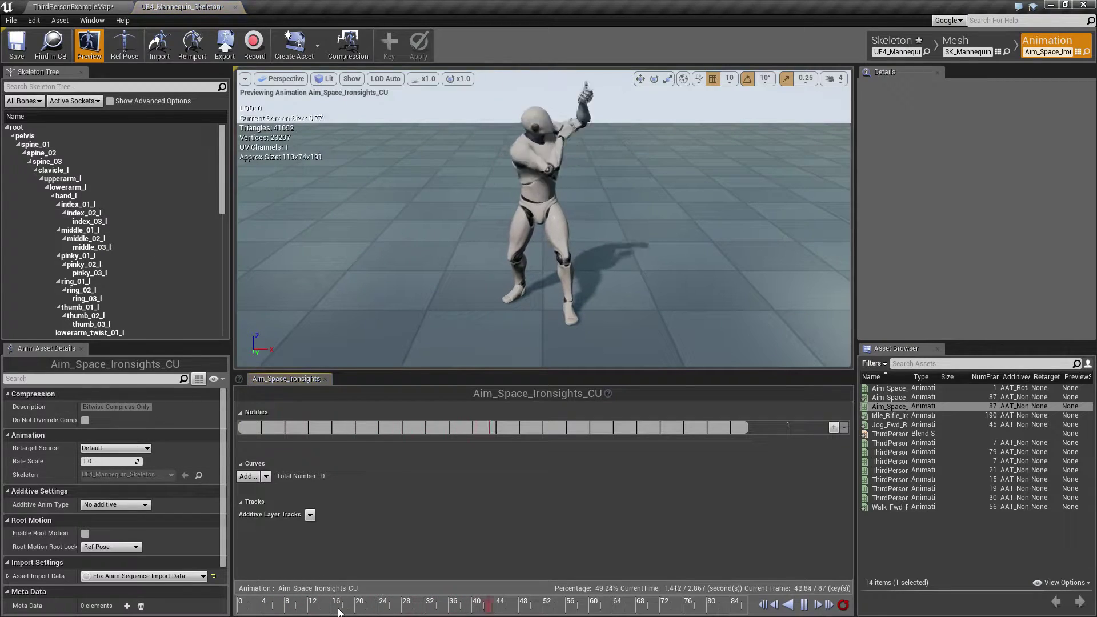
mouse_move(285, 607)
left_mouse_down()
mouse_move(267, 607)
mouse_move(292, 607)
left_mouse_up()
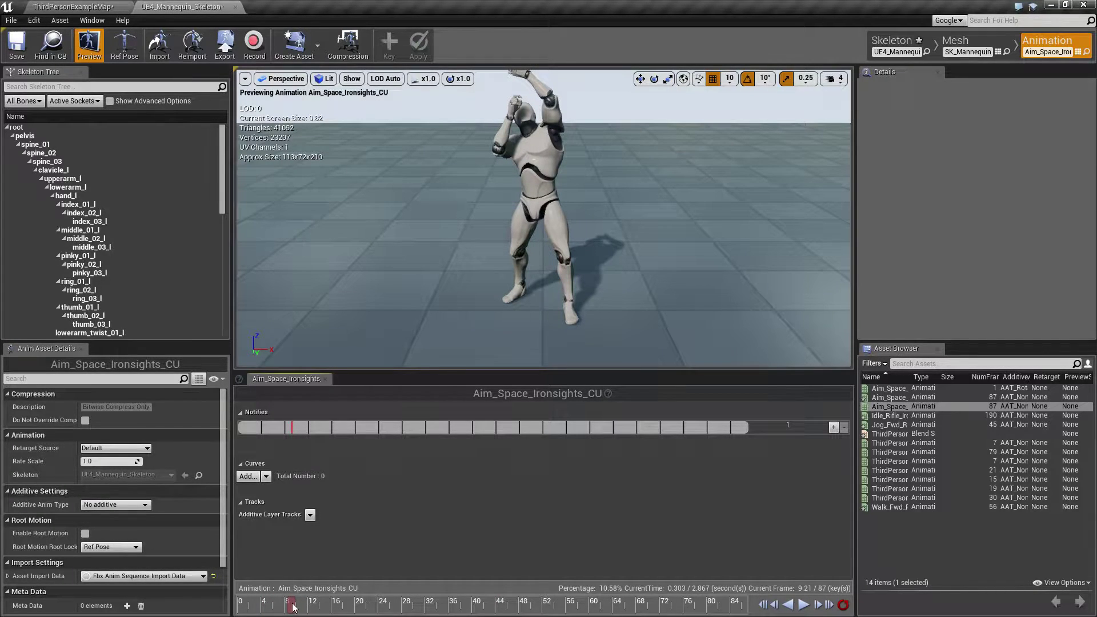
right_click(293, 607)
left_click(320, 531)
right_click(245, 606)
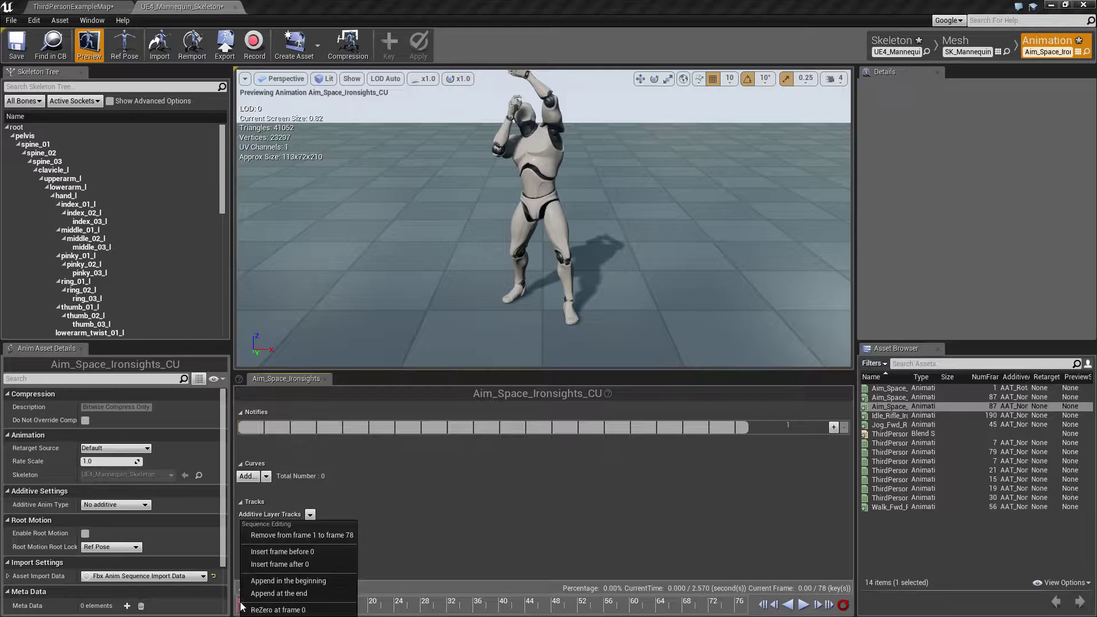
left_click(331, 531)
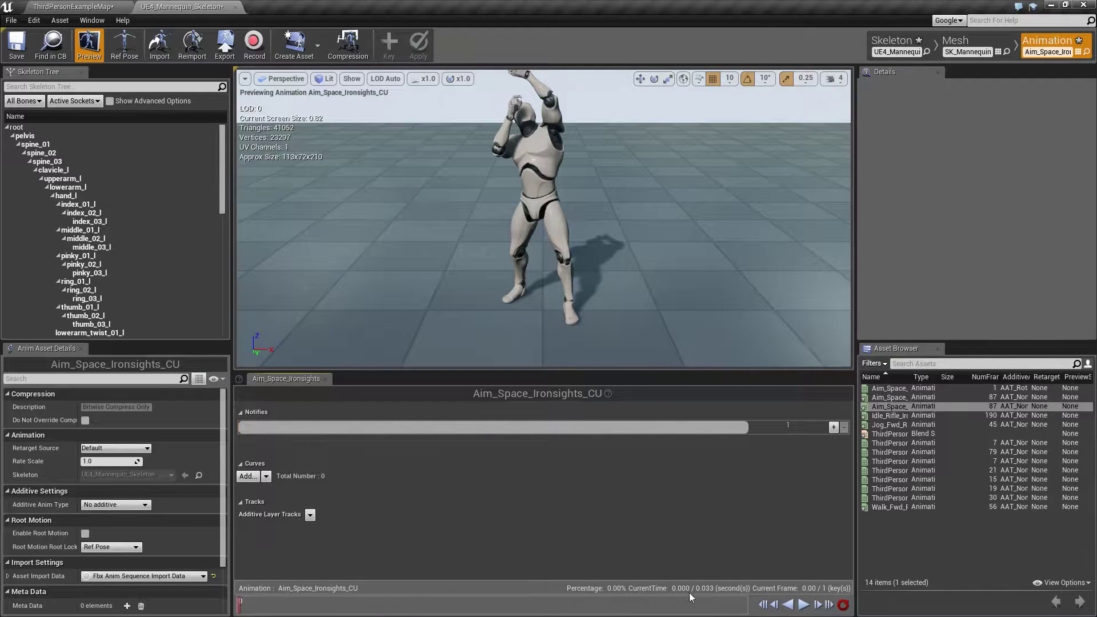
Set Aim_Space_Ironsights_CU to Mesh Space additive with base pose type Selected animation frame and Aim_Space_Ironsights_CC as base pose
left_click(116, 505)
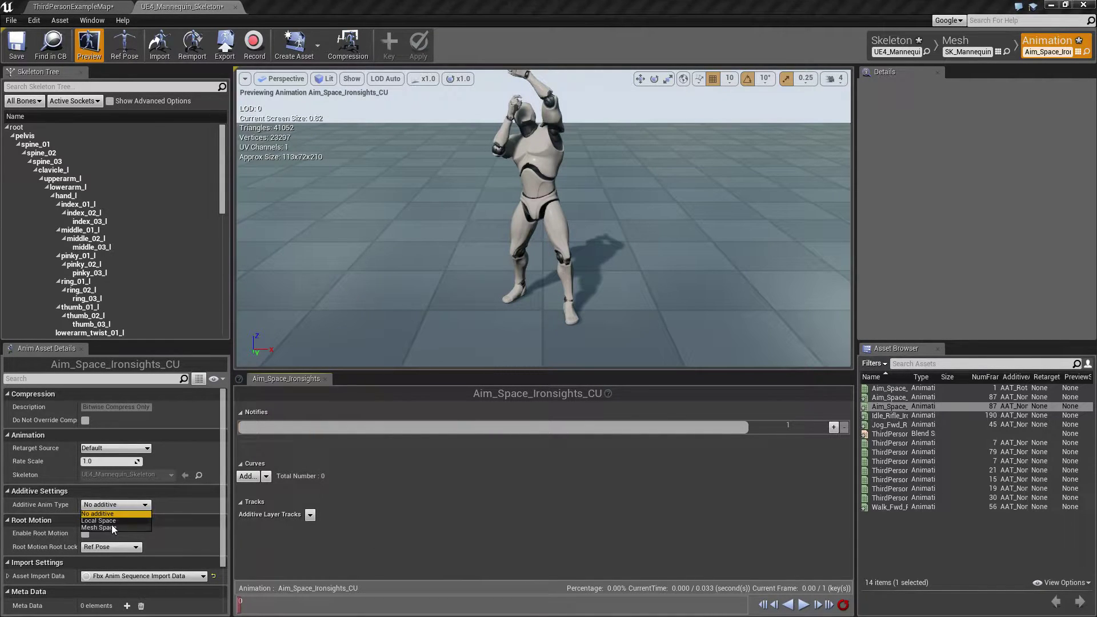
left_click(113, 527)
left_click(116, 519)
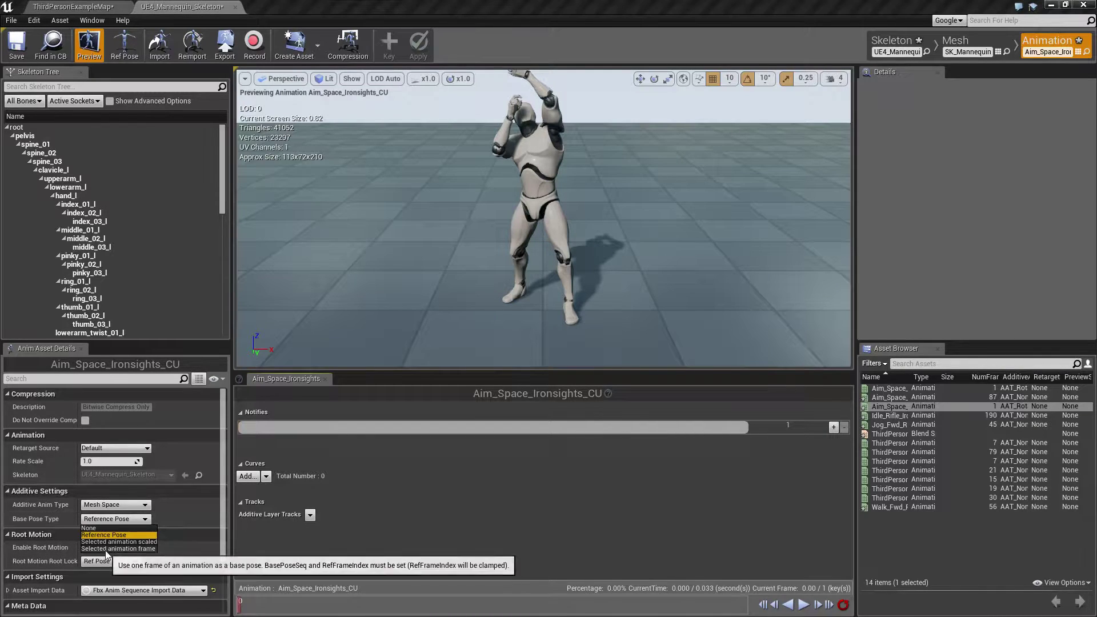
left_click(115, 550)
left_click(112, 534)
type("c")
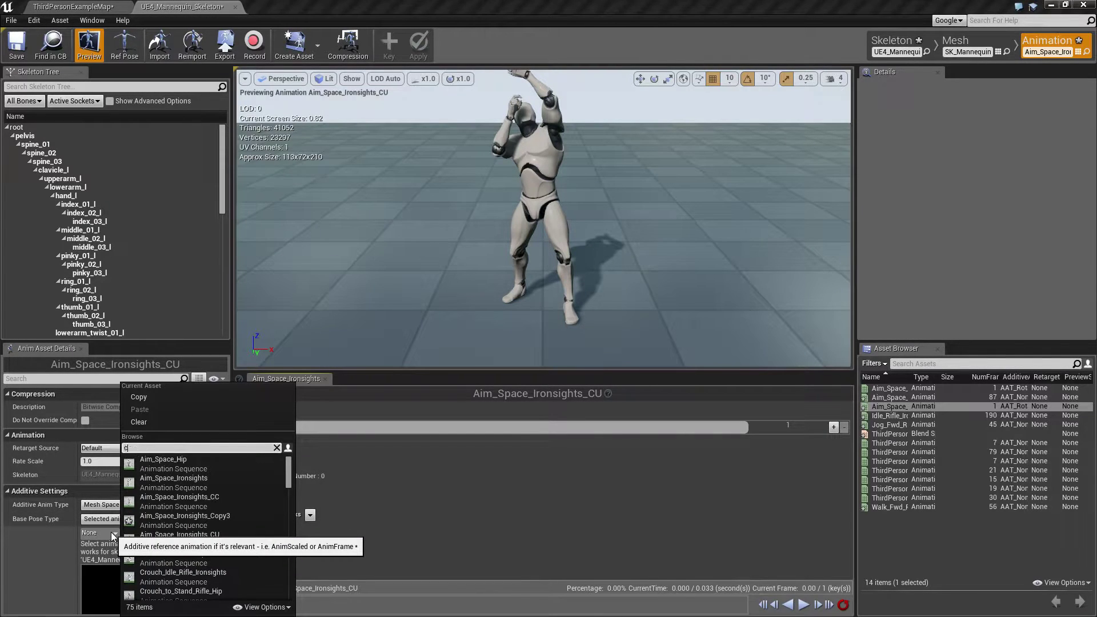
type("c")
left_click(160, 463)
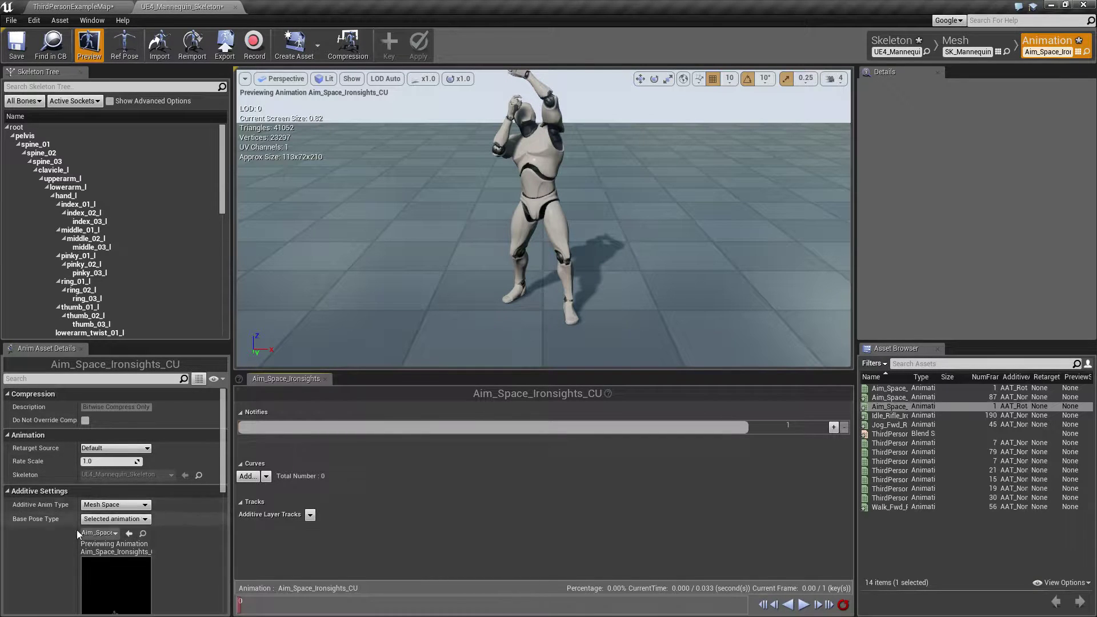
Rename Aim_Space_Ironsights_Copy3 as Aim_Space_Ironsights_CD in the Mesh folder and open it
left_click(64, 6)
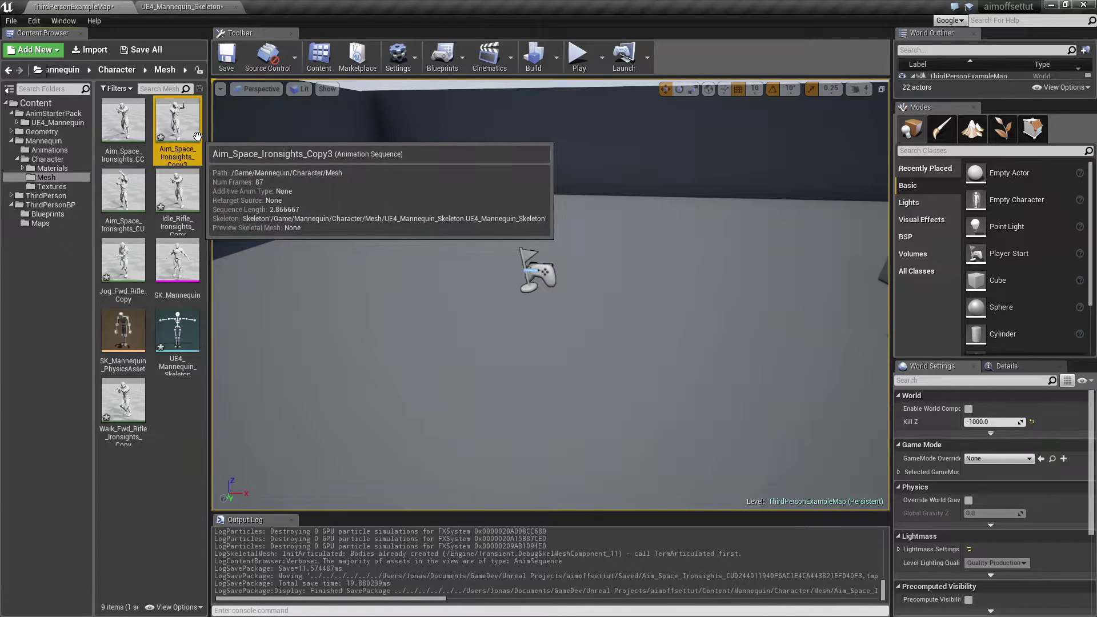
key("F2")
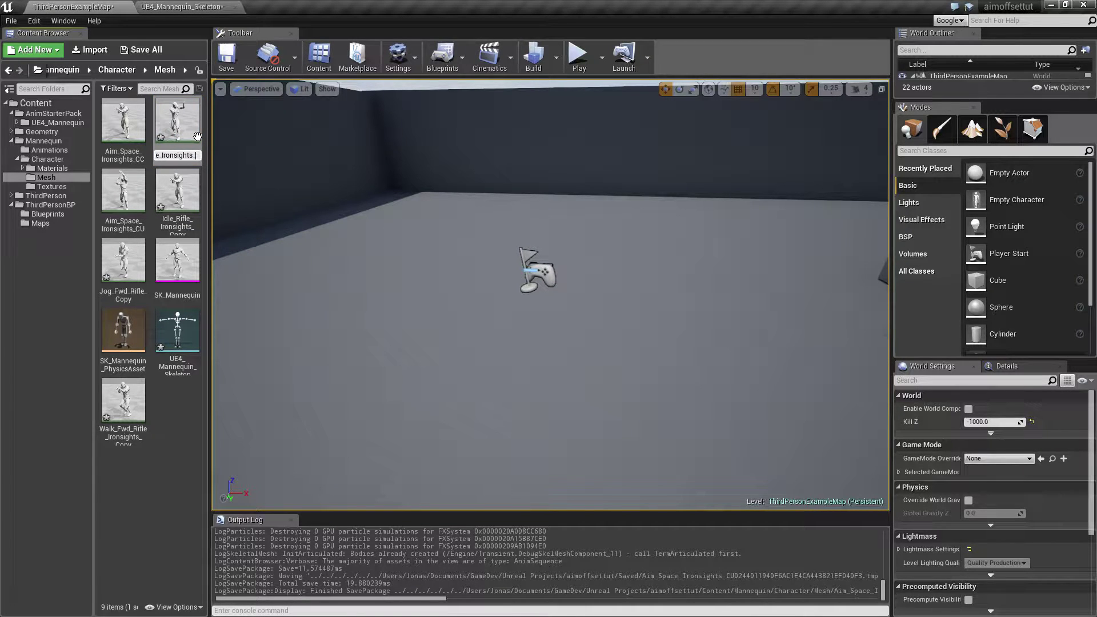
double_click(194, 133)
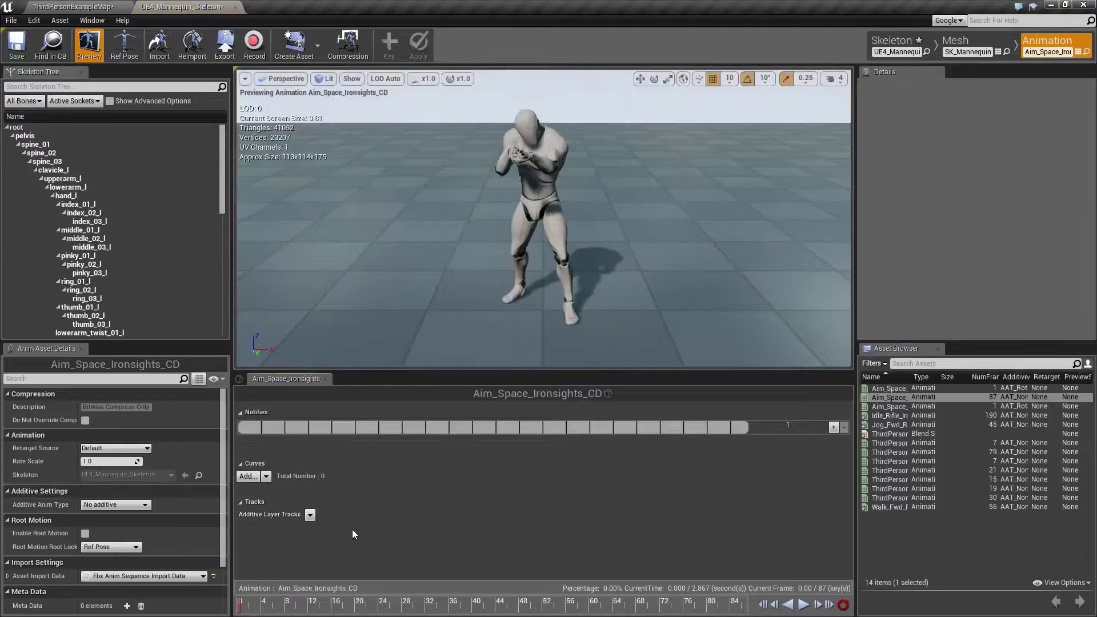
Remove frames 0 to 20 of Aim_Space_Ironsights_CD and all remaining frames after the first, keeping only the downward aiming pose
left_click_drag(297, 599, 359, 596)
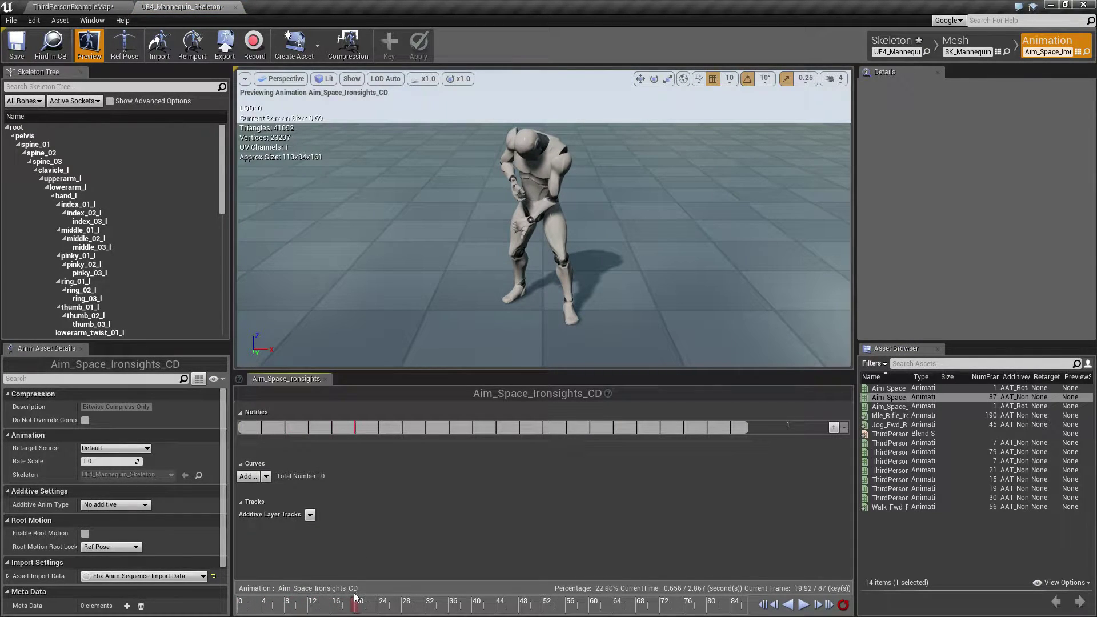
right_click(355, 604)
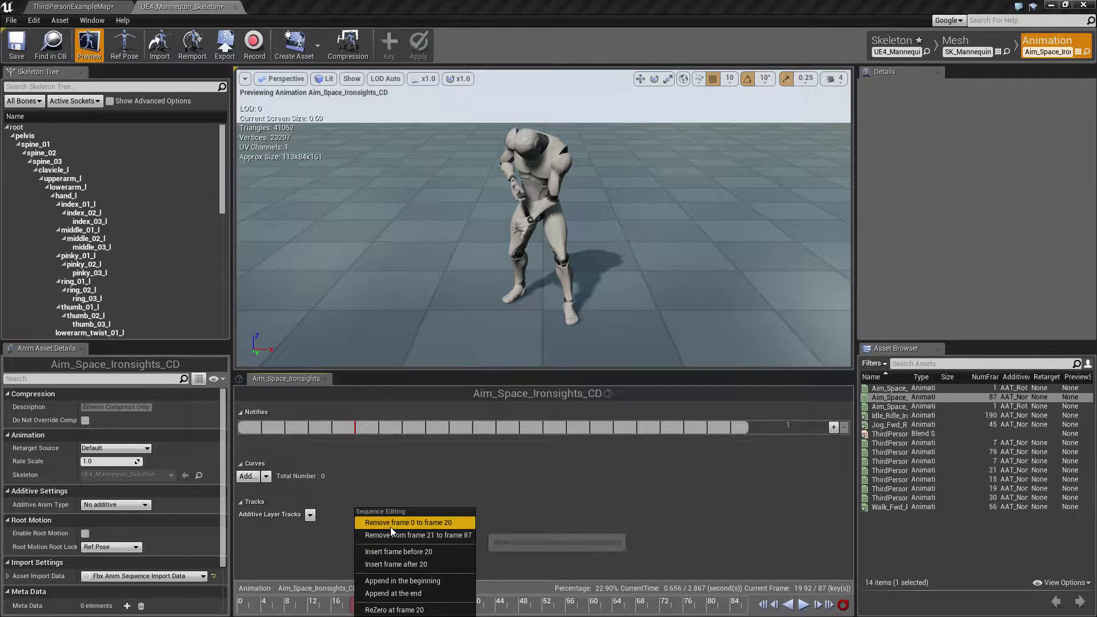
left_click(366, 523)
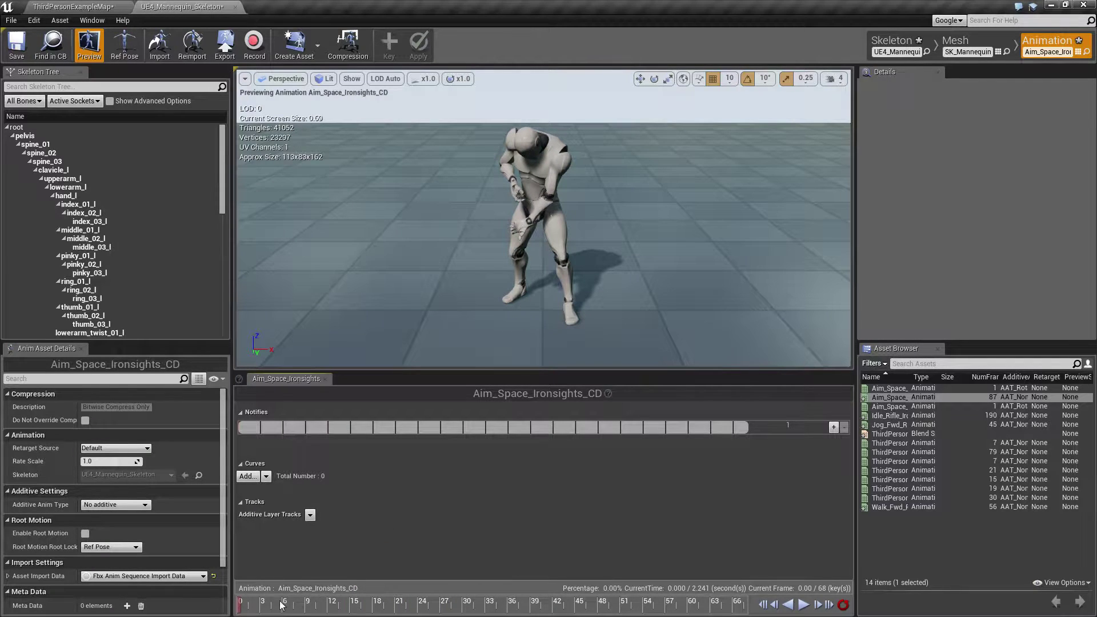
right_click(241, 606)
left_click(288, 535)
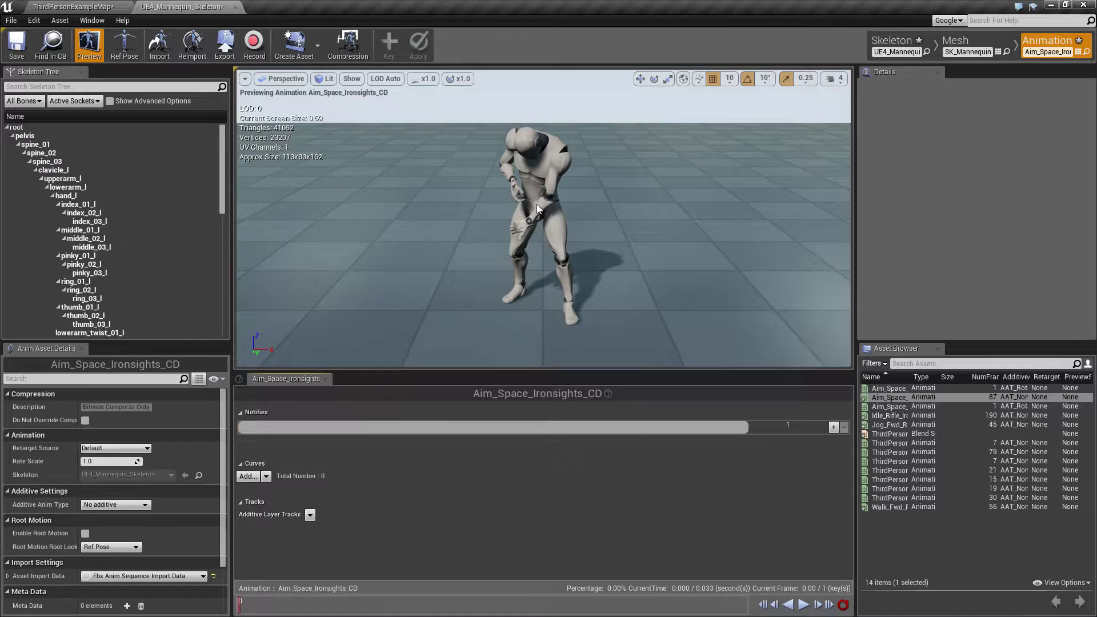
Set Aim_Space_Ironsights_CD to Mesh Space additive with a Selected animation frame base pose from Aim_Space_Ironsights_CC, and save and close it
left_click(114, 503)
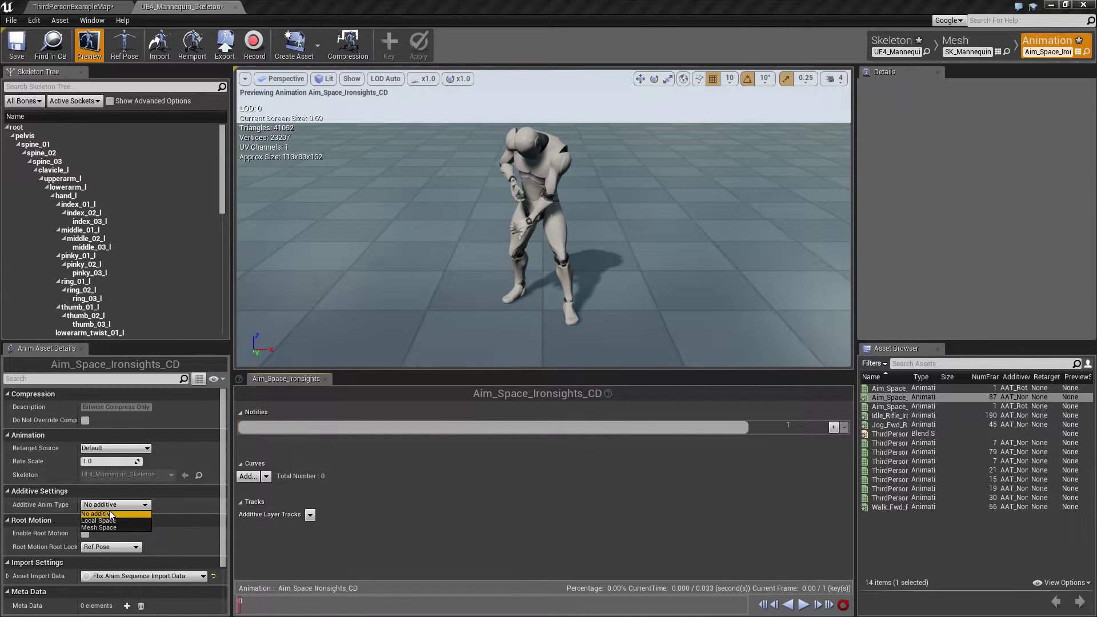
left_click(109, 527)
left_click(113, 519)
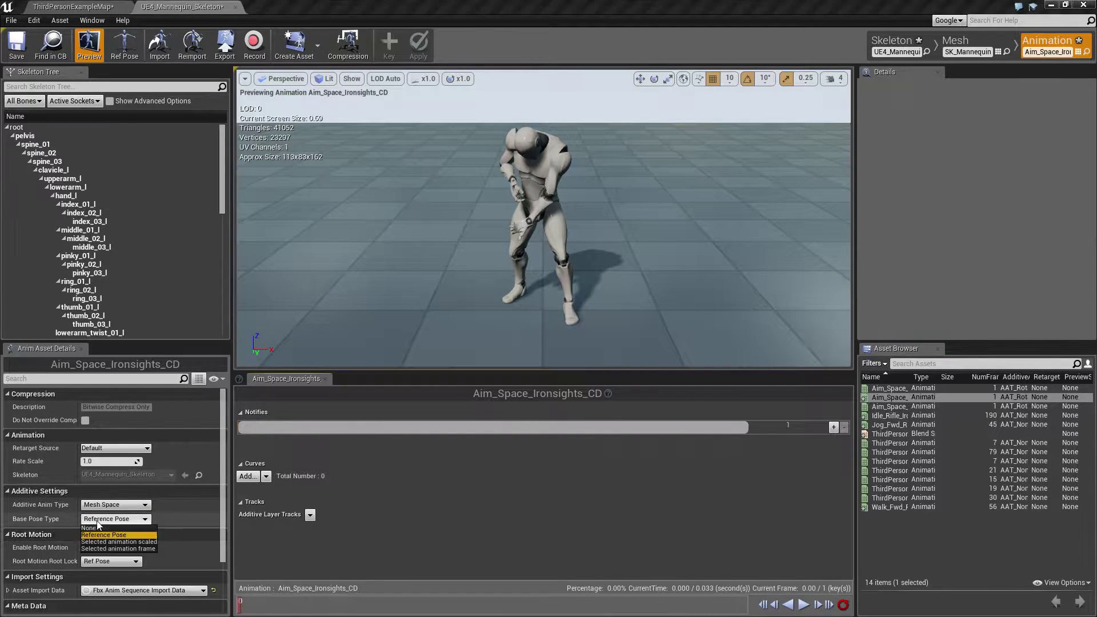
left_click(96, 549)
left_click(98, 533)
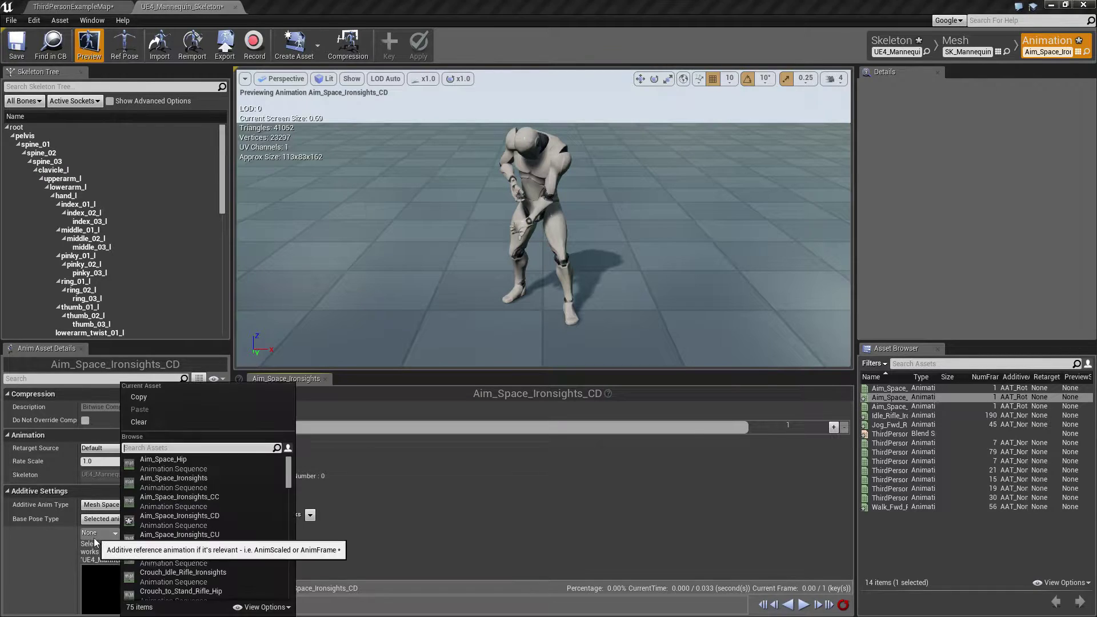
type("cc")
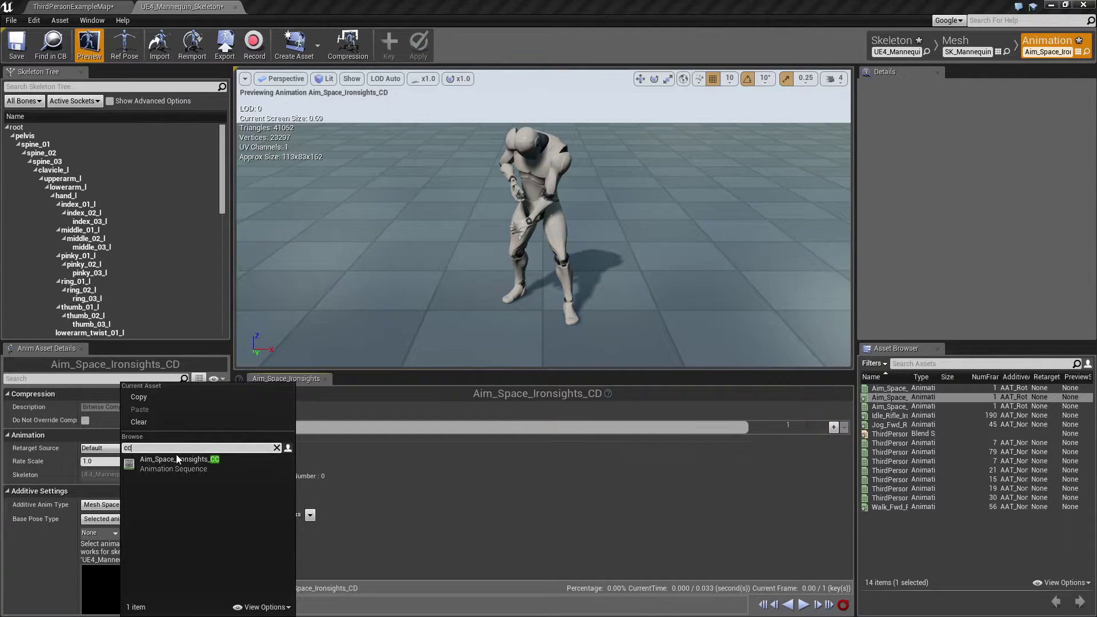
left_click(177, 460)
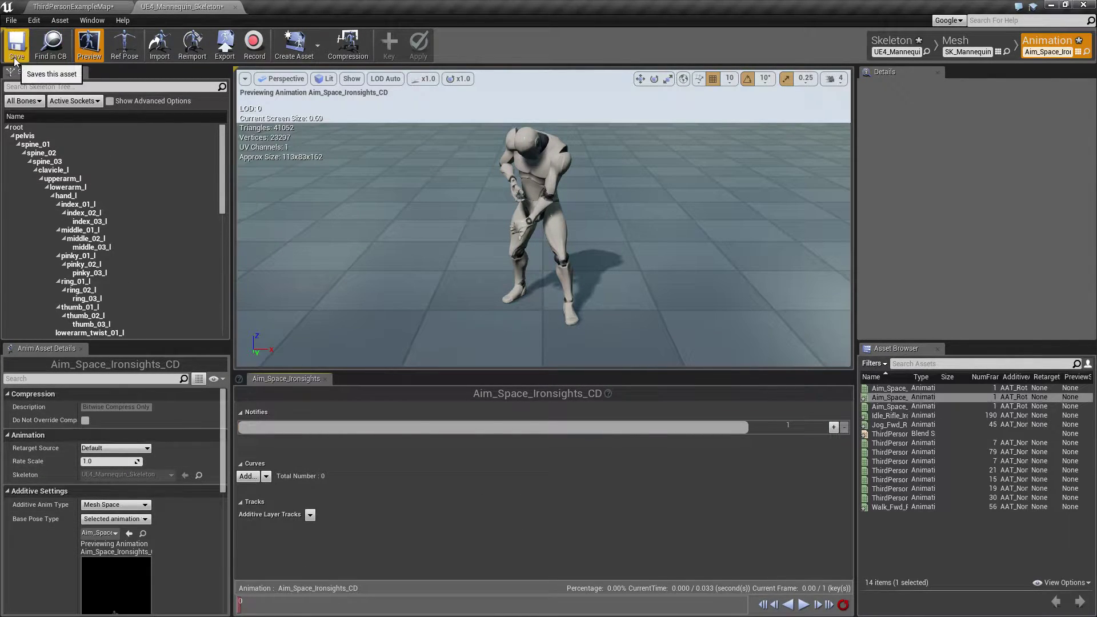
left_click(66, 11)
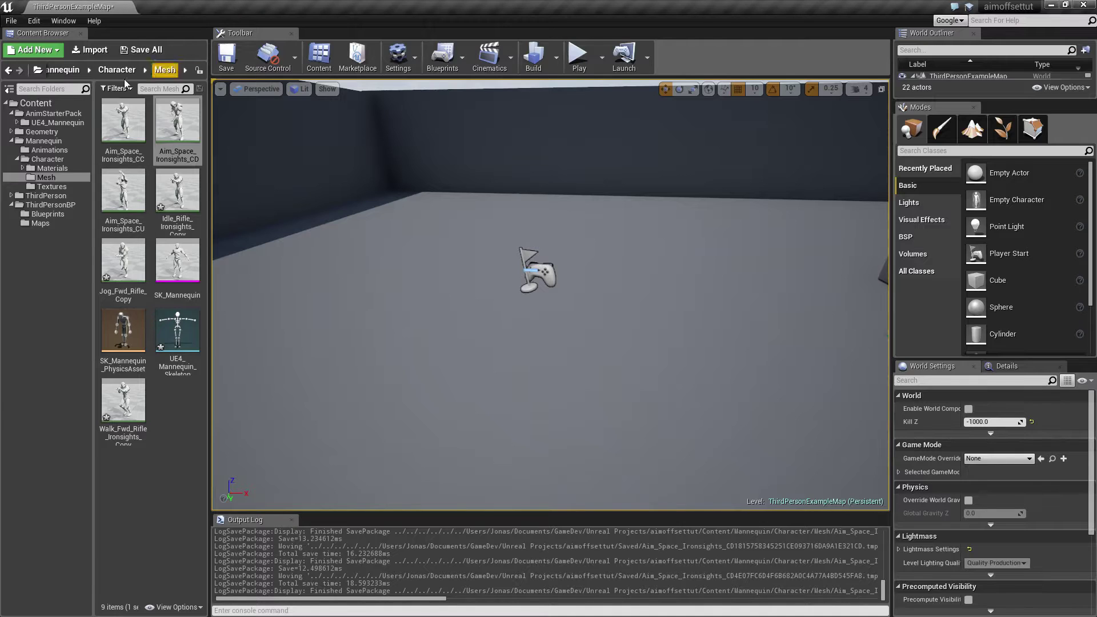
Create an Aim Offset 1D in the Mesh folder using the Mannequin's UE4_Mannequin_Skeleton, and open it
right_click(176, 409)
mouse_move(328, 520)
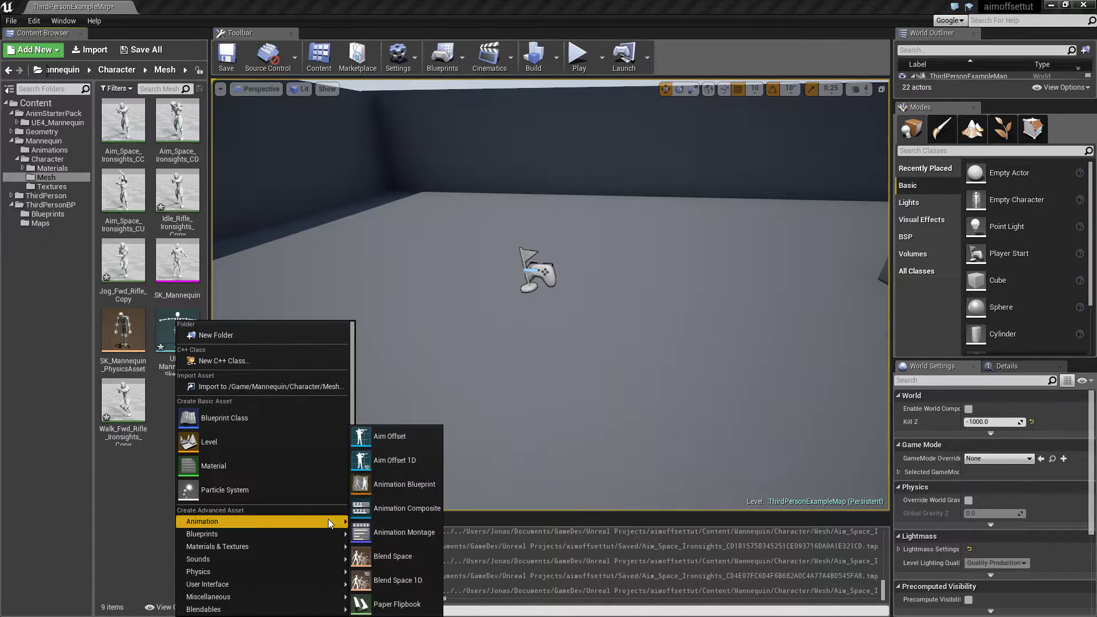
left_click(421, 461)
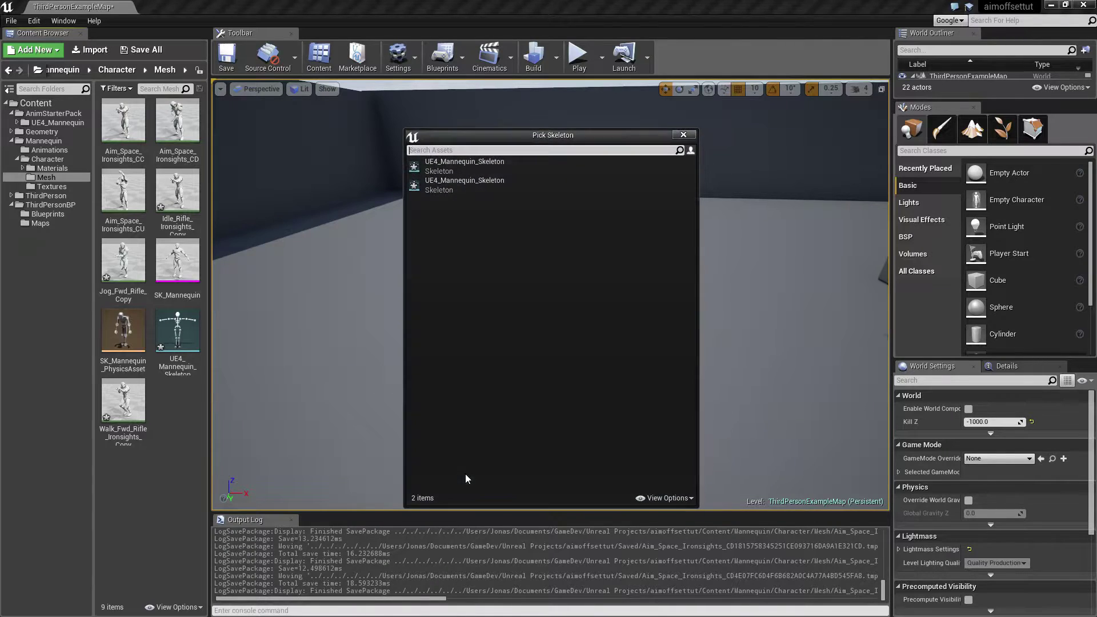
left_click(449, 165)
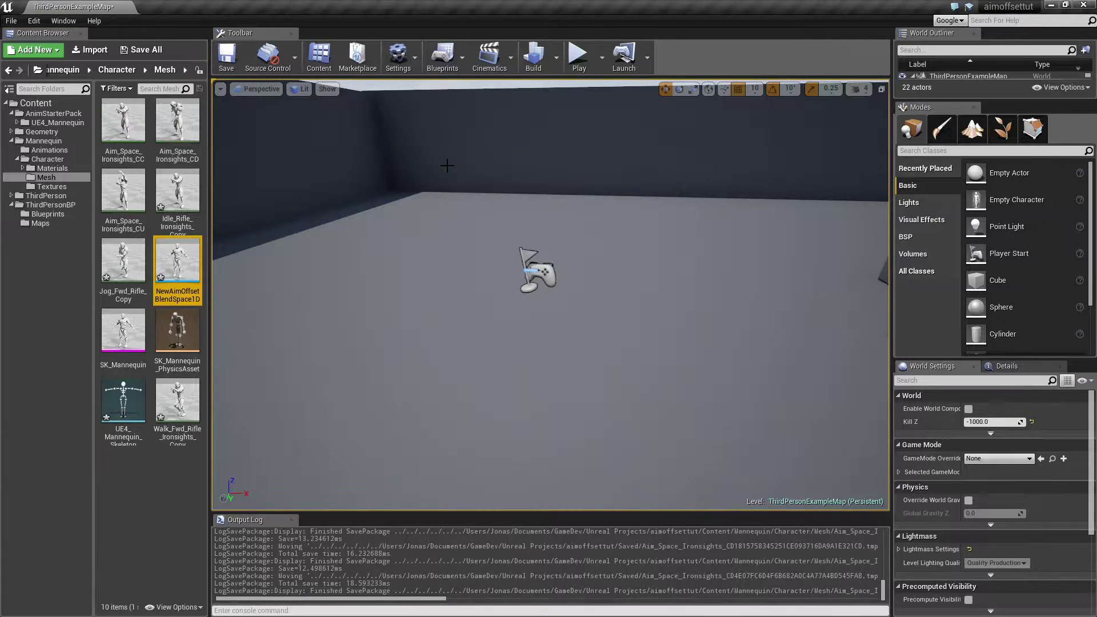
double_click(176, 268)
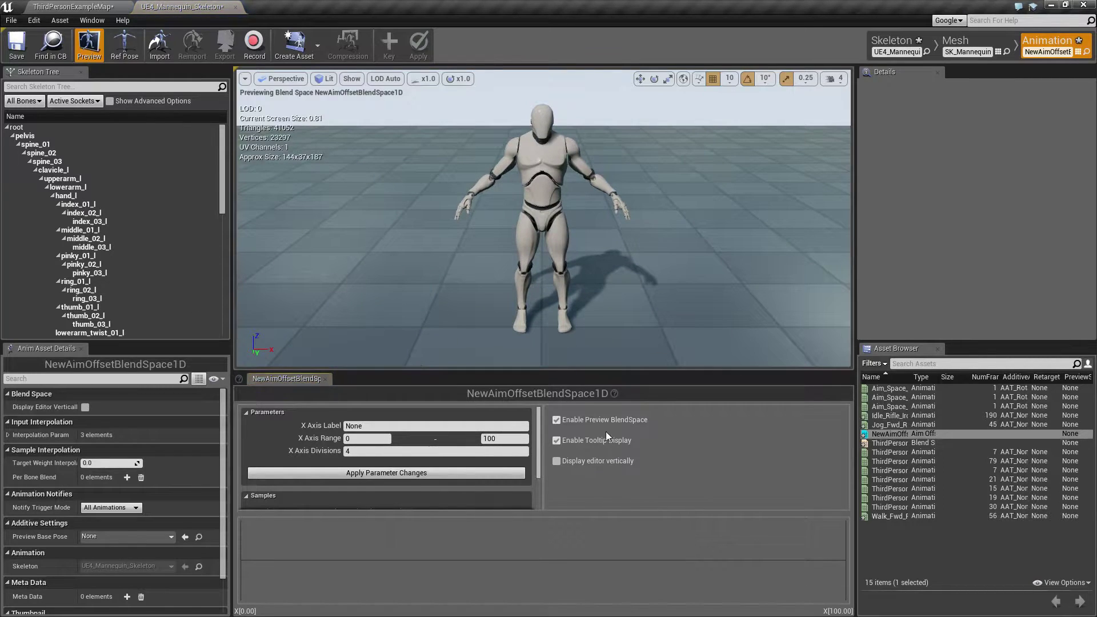
Display the aim offset editor vertically, label the X axis Pitch, set its range to -90 to 90 and apply the parameters
left_click(557, 462)
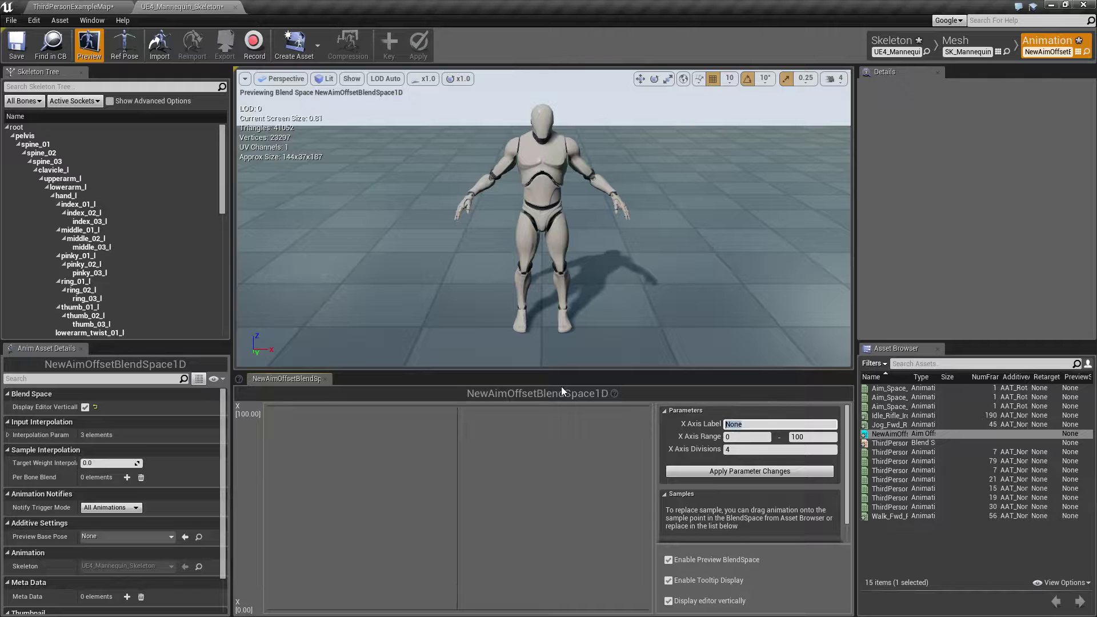
type("Pa")
type("tch")
left_click(731, 437)
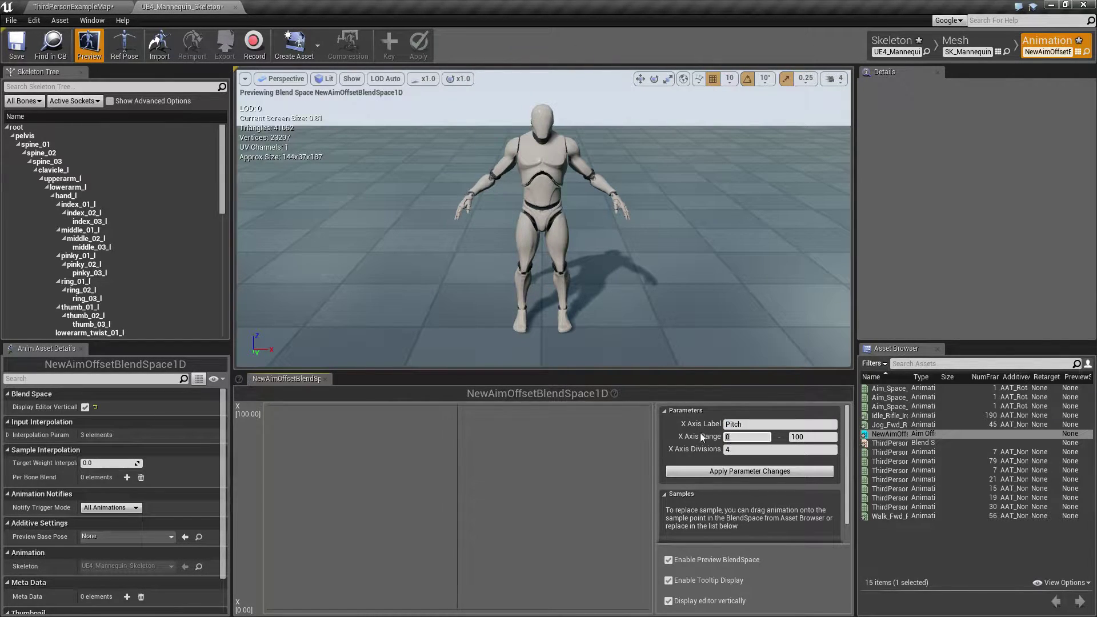
type("90")
key("Return")
left_click(724, 473)
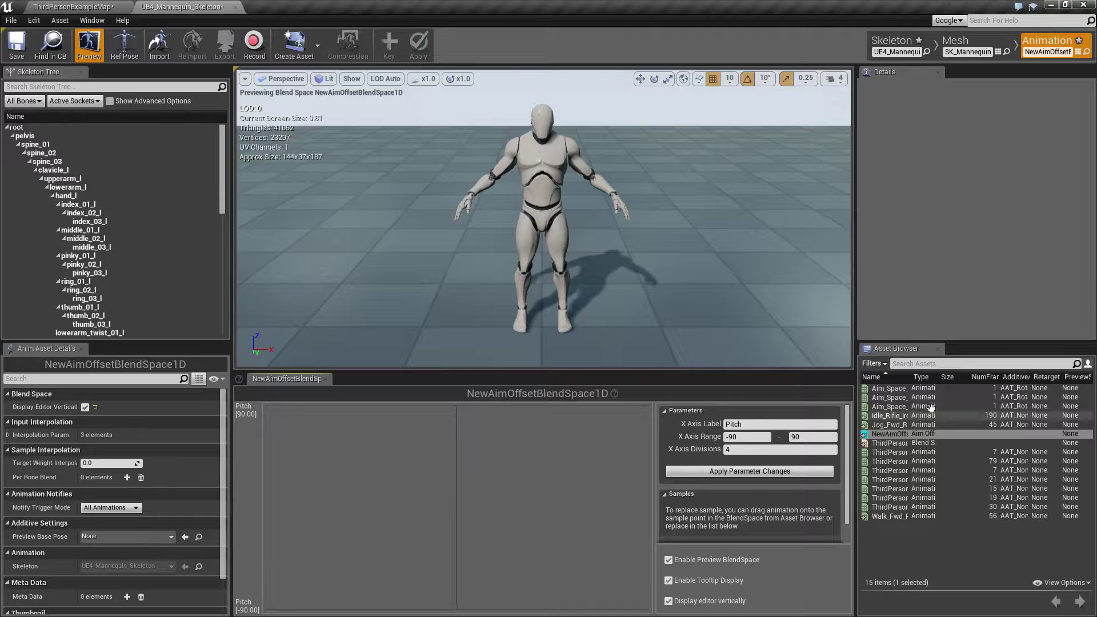
Place Aim_Space_Ironsights_CC at the middle of the Pitch axis, Aim_Space_Ironsights_CD at -90 and Aim_Space_Ironsights_CU at 90
left_click_drag(912, 374, 998, 375)
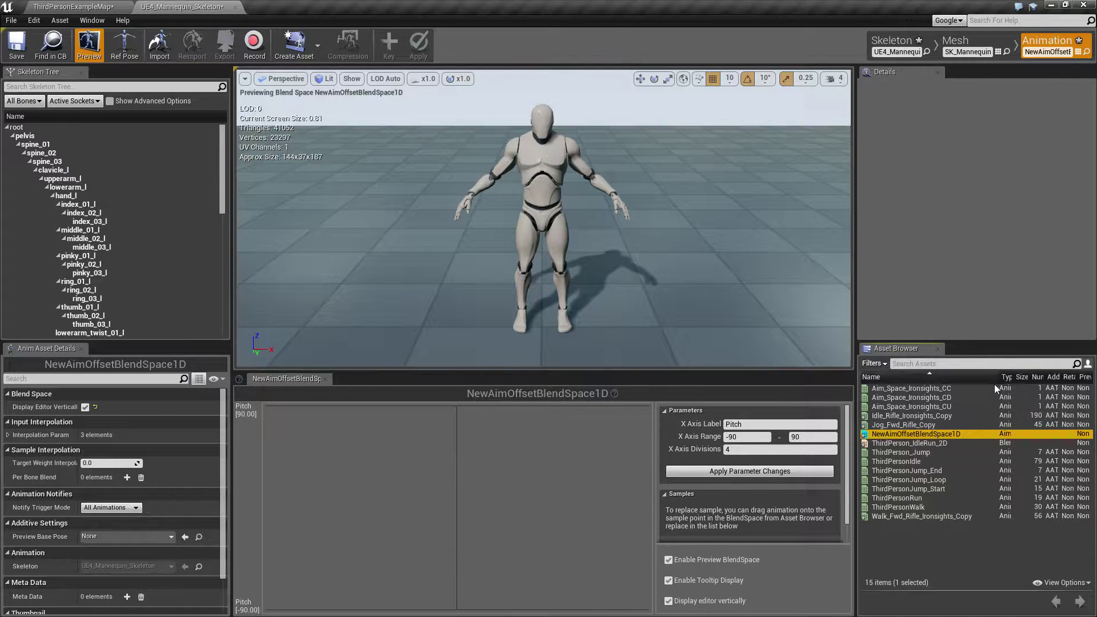
left_click_drag(910, 388, 457, 509)
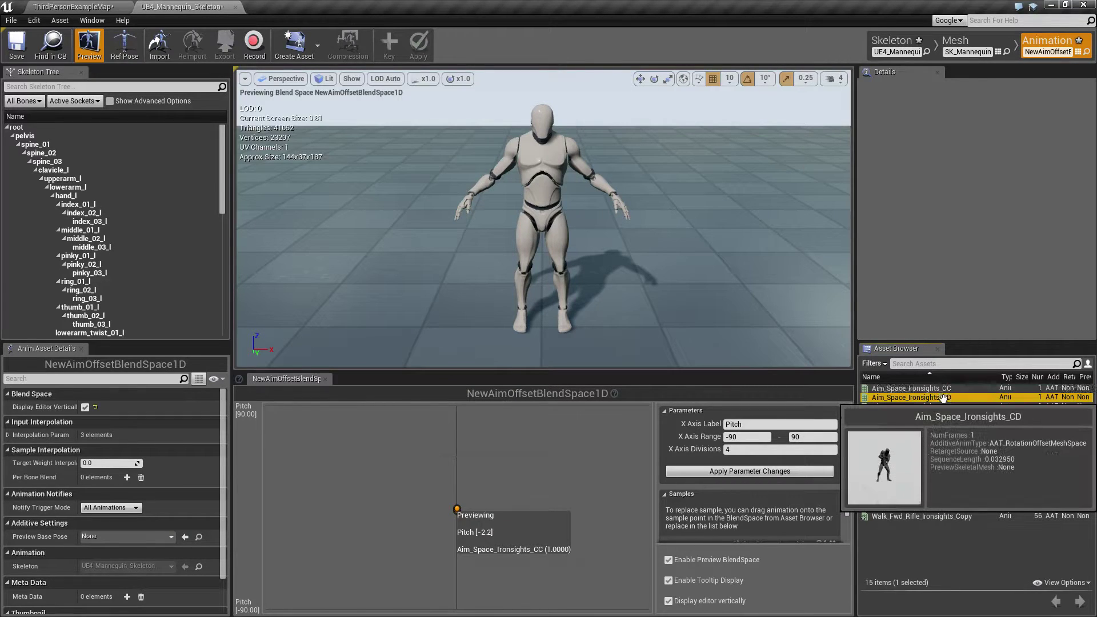
left_click_drag(912, 397, 457, 607)
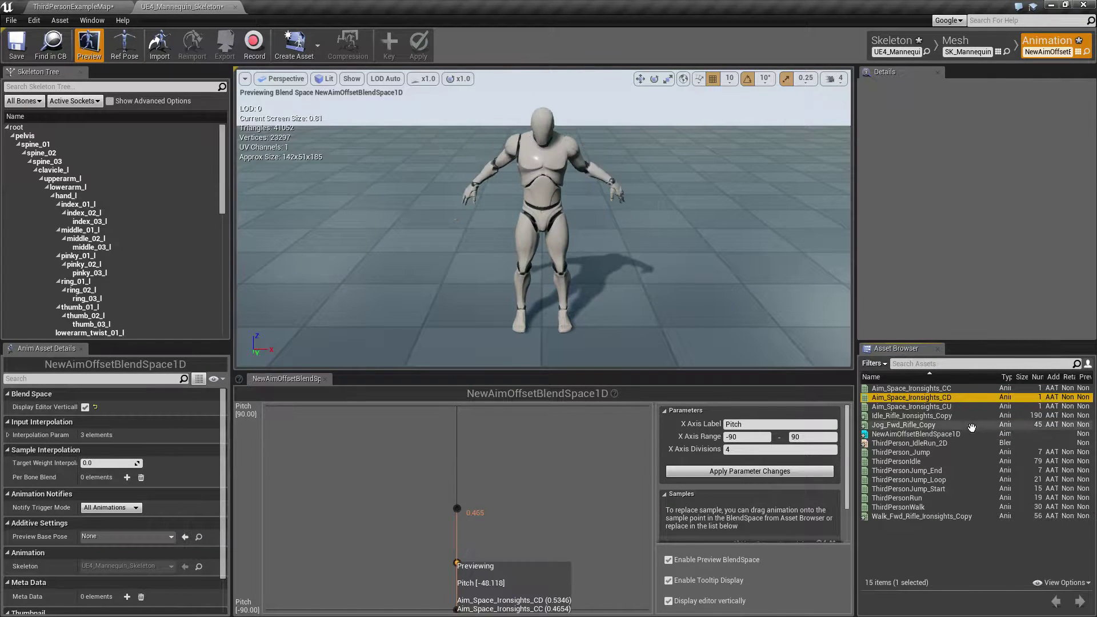
left_click_drag(927, 405, 456, 407)
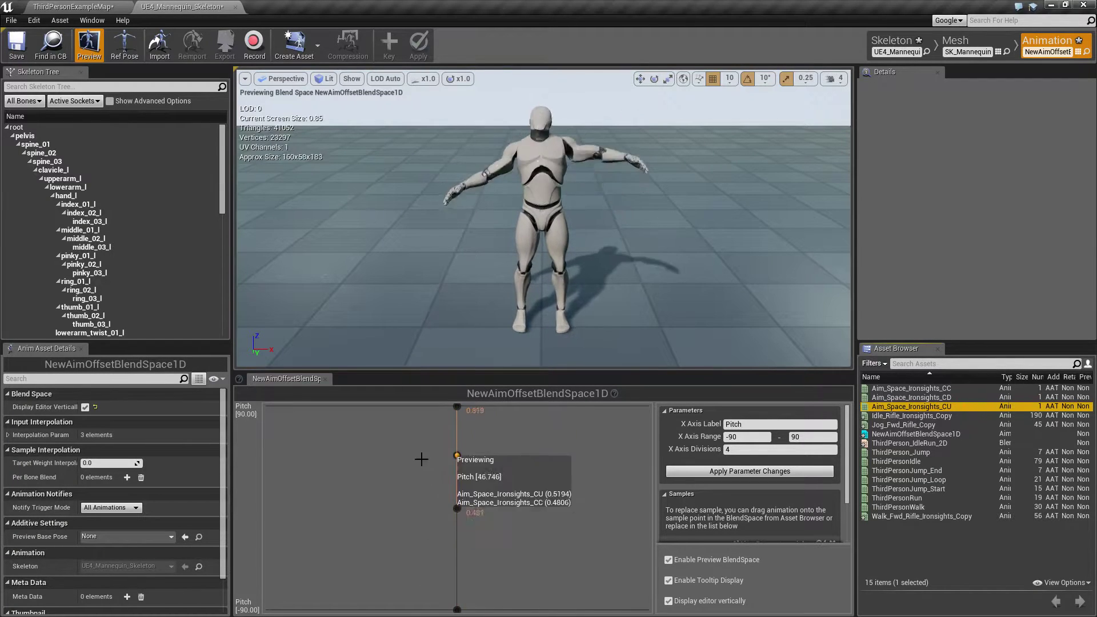
Set the aim offset's Preview Base Pose to Aim_Space_Ironsights_CC and preview the blend along the Pitch axis
left_click(94, 538)
type("c")
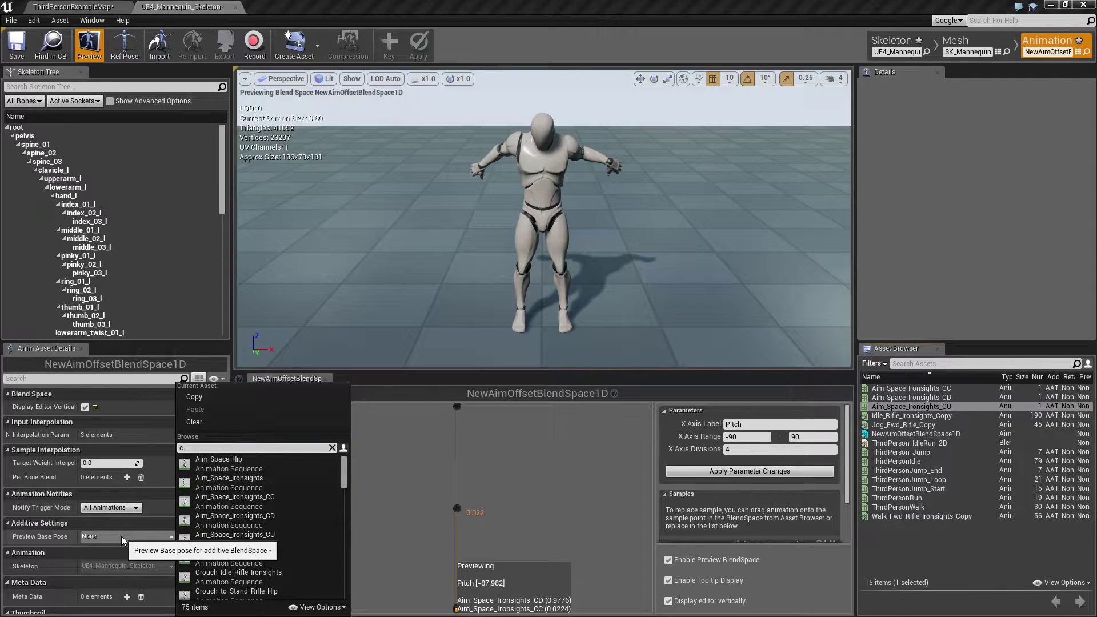
type("c")
left_click(221, 464)
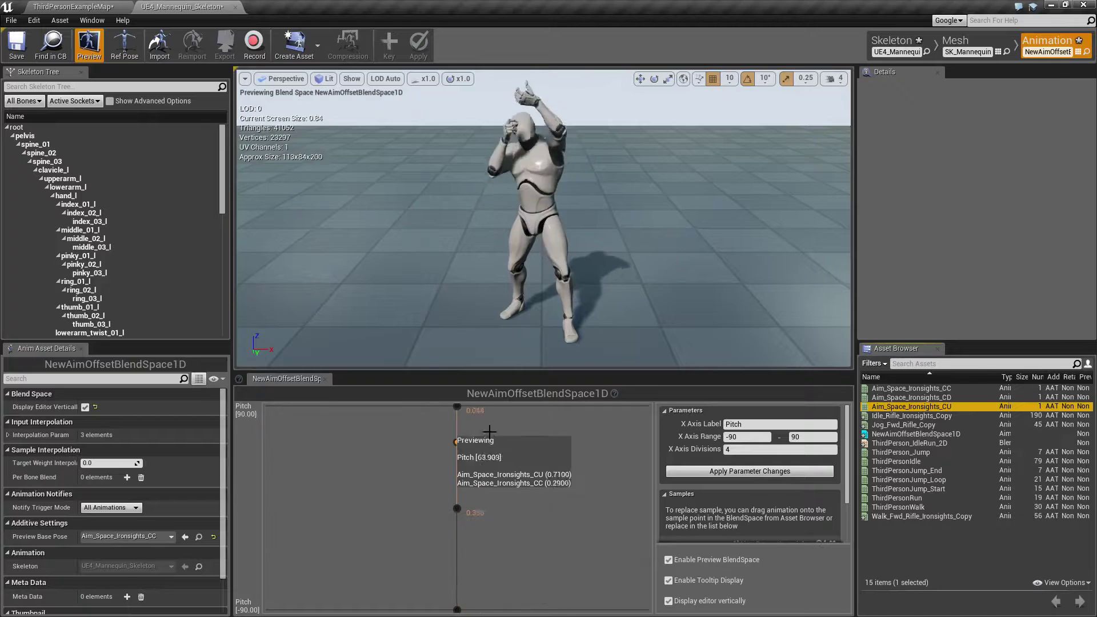
Open ThirdPerson_AnimBP from the Mannequin folder and display its AnimGraph
left_click(80, 6)
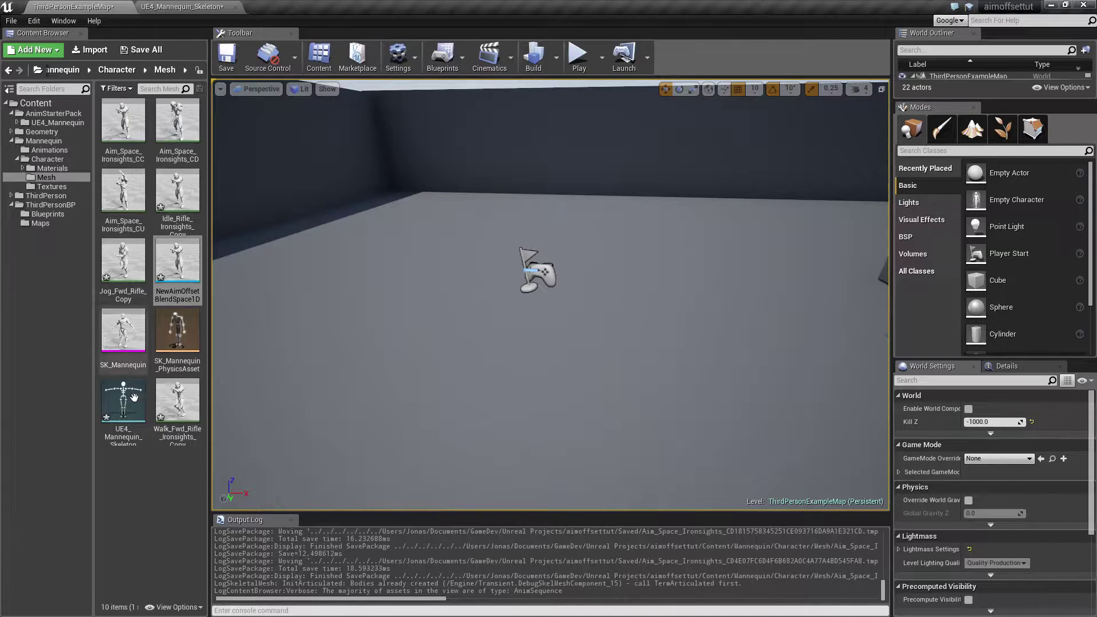
left_click(37, 141)
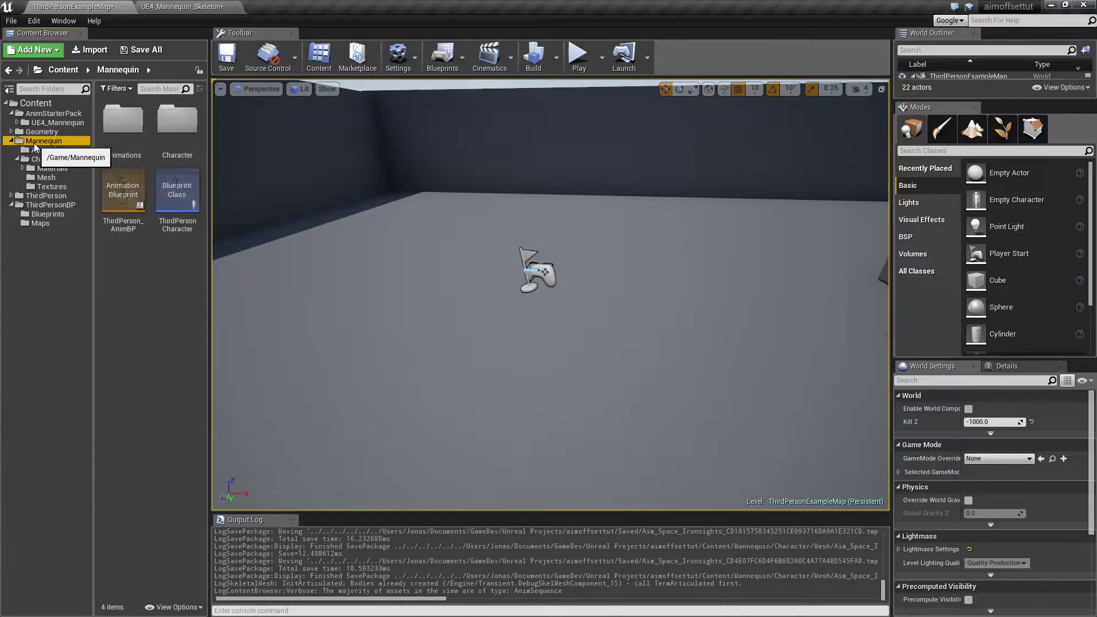
double_click(123, 194)
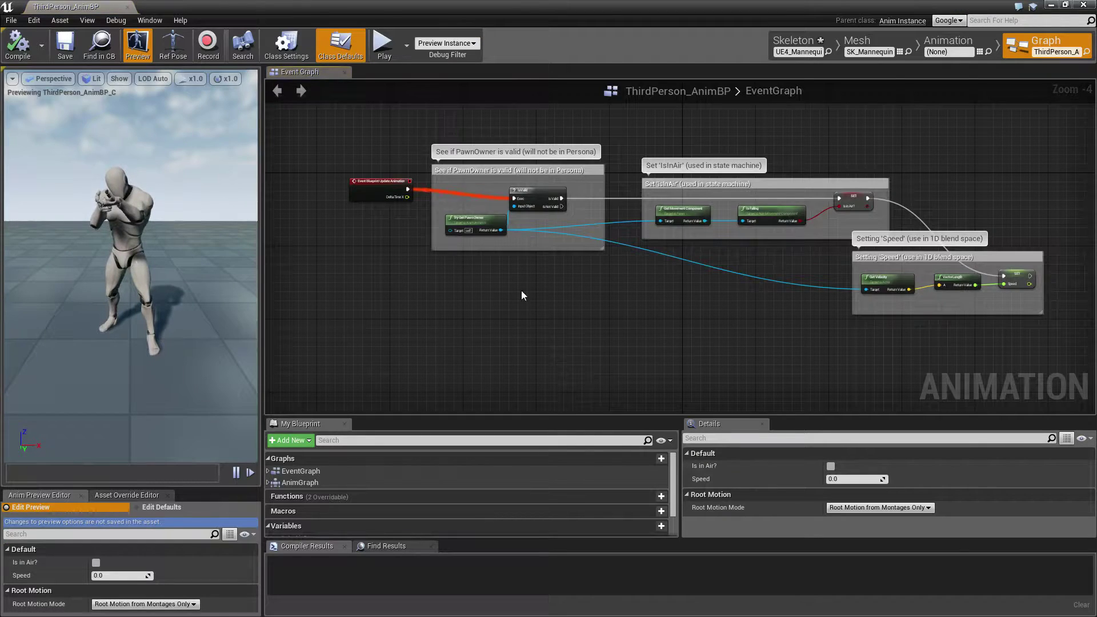
double_click(302, 482)
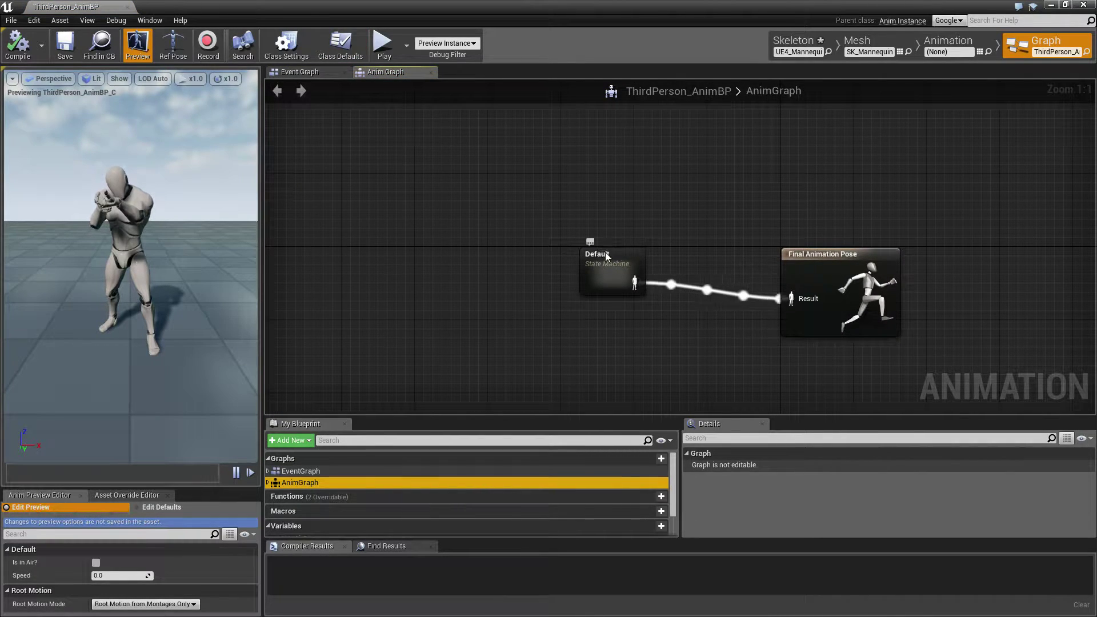
Insert the NewAimOffsetBlendSpace1D aim offset between the Default state machine and the Final Animation Pose
left_click_drag(605, 252, 441, 270)
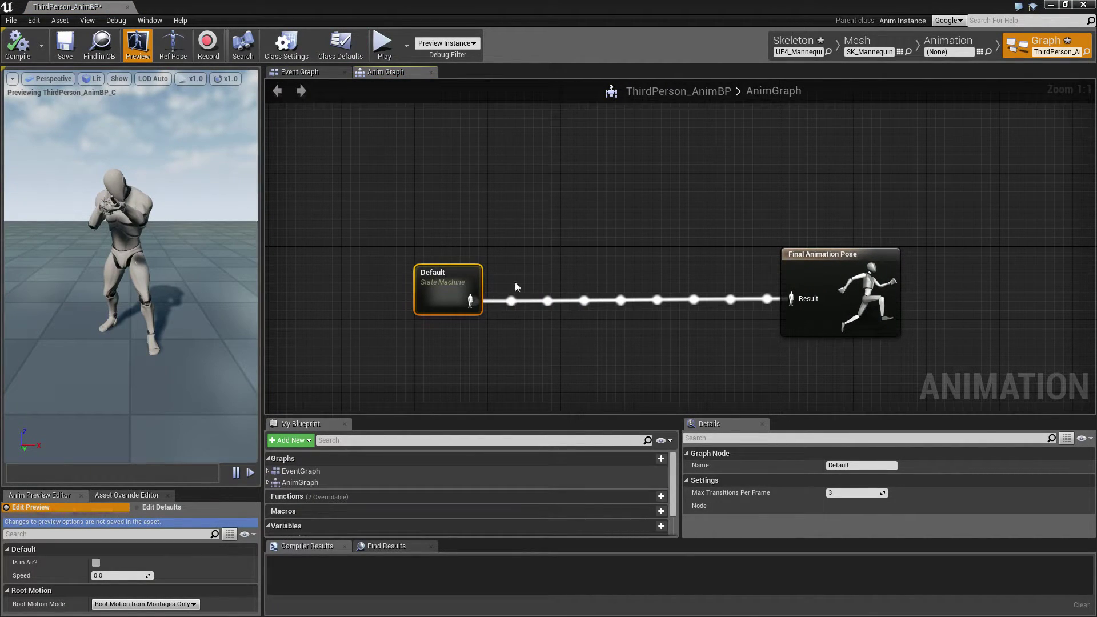
right_click(576, 267)
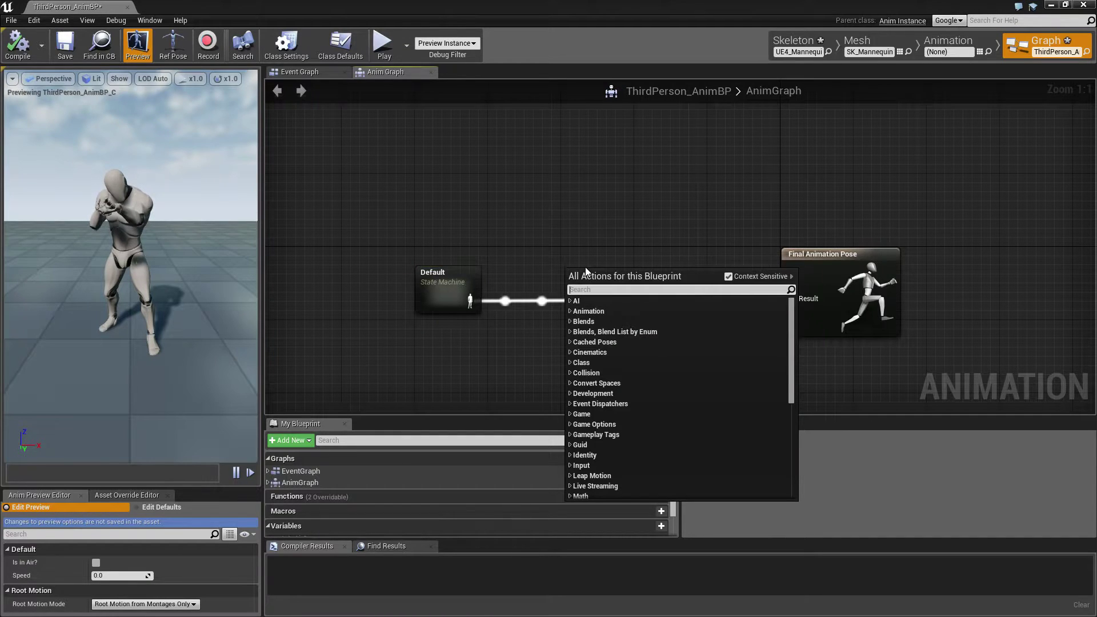
type("aim")
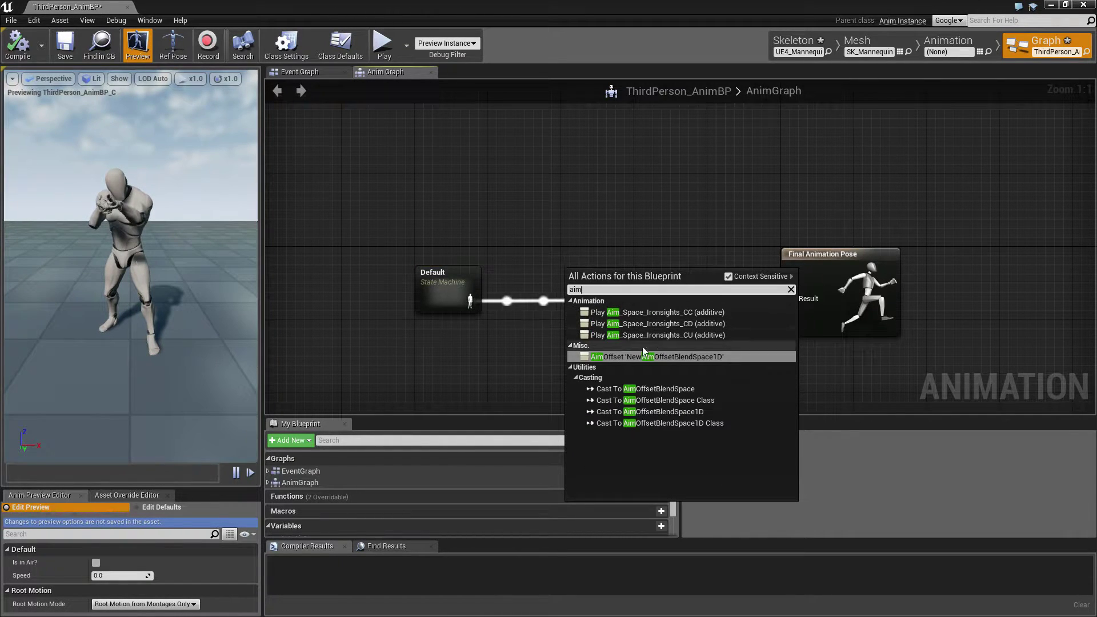
left_click(690, 357)
left_click_drag(469, 300, 573, 301)
left_click_drag(678, 301, 780, 304)
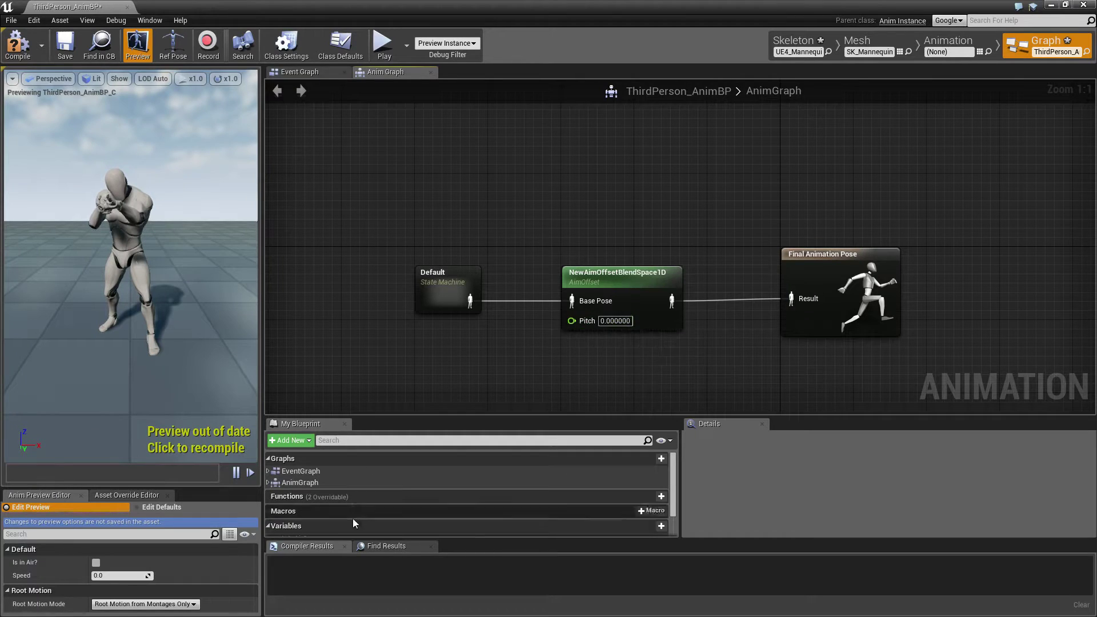
In the Event Graph, insert a Sequence node between Event Blueprint Update Animation and IsValid, with Then 0 feeding IsValid
left_click(293, 74)
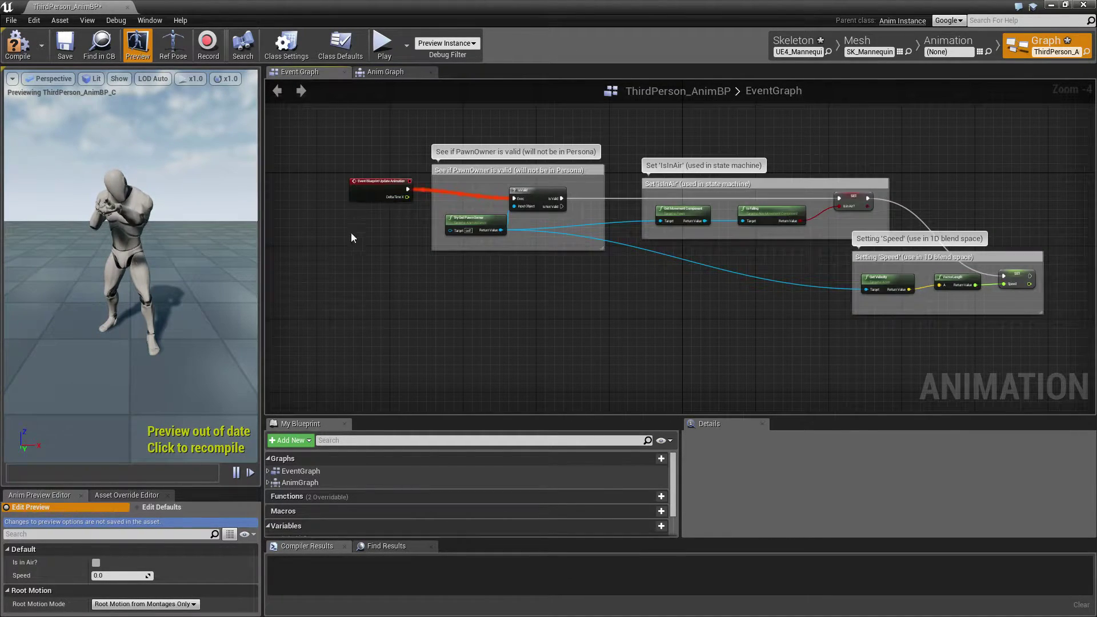
scroll(560, 277, "up", 4)
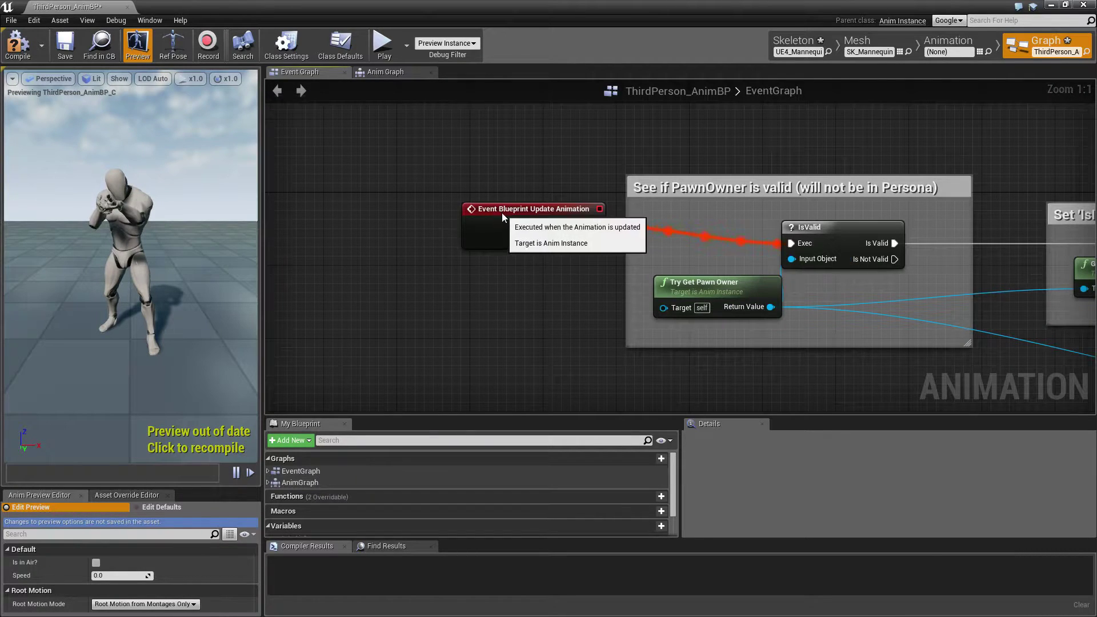
left_click_drag(501, 213, 307, 232)
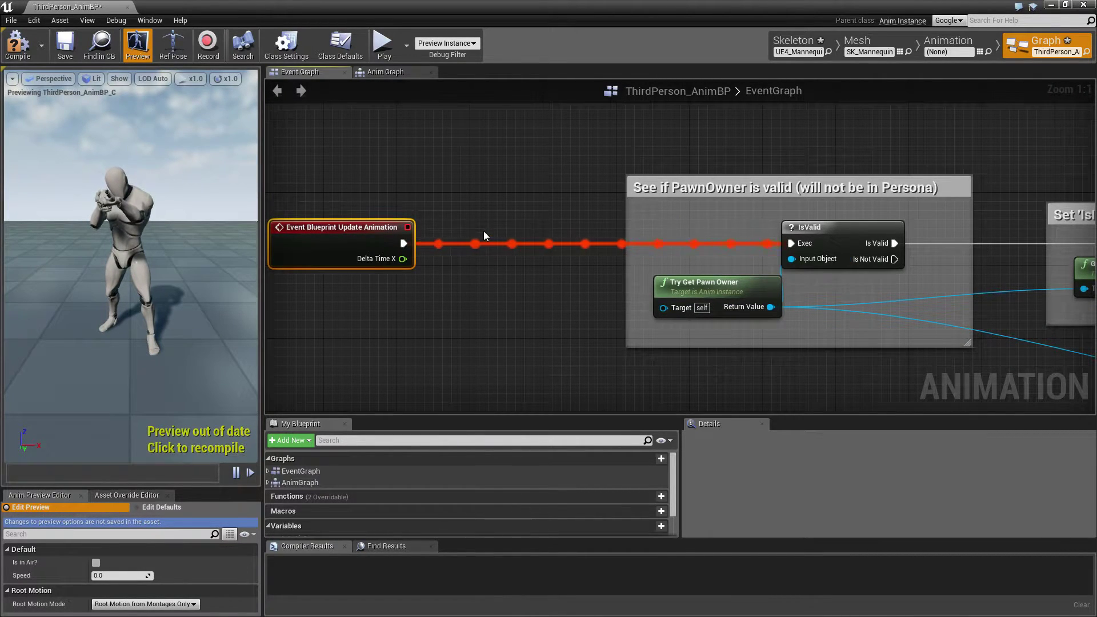
left_click(500, 215)
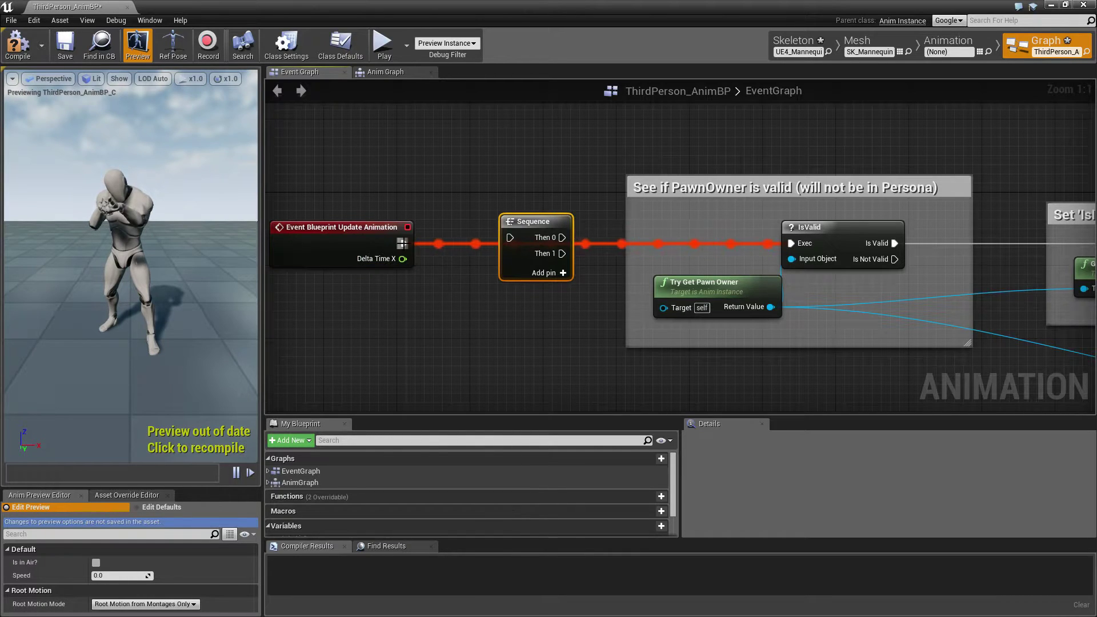
left_click_drag(402, 243, 792, 243)
right_click_drag(590, 334, 504, 227)
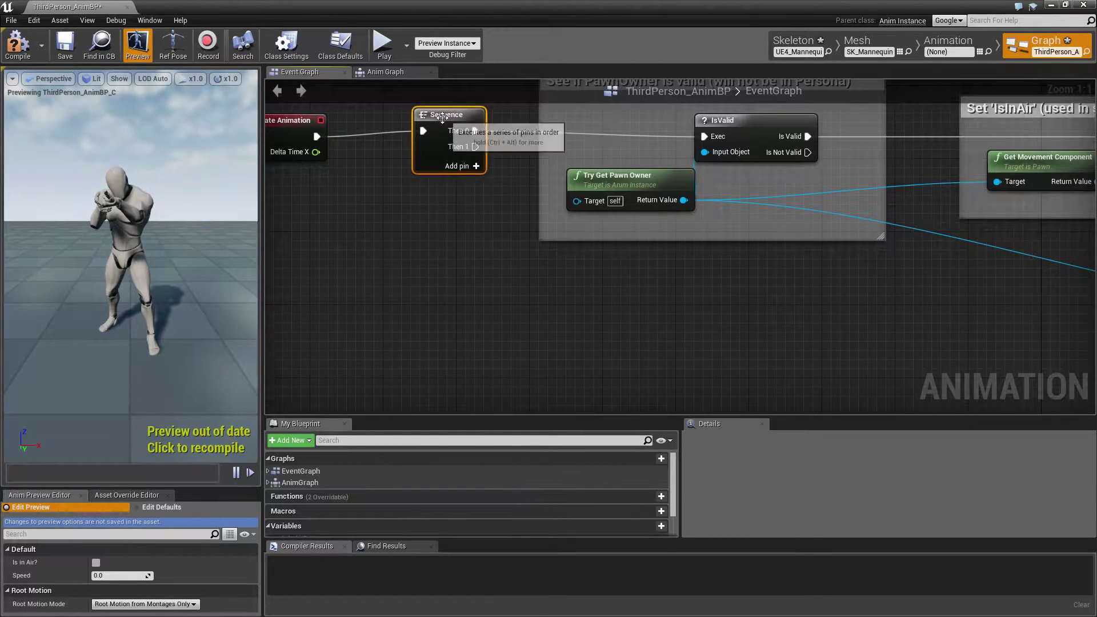
left_click_drag(442, 116, 394, 141)
Add a Get Owning Actor node below the existing logic and cast its return value to ThirdPersonCharacter
right_click(528, 271)
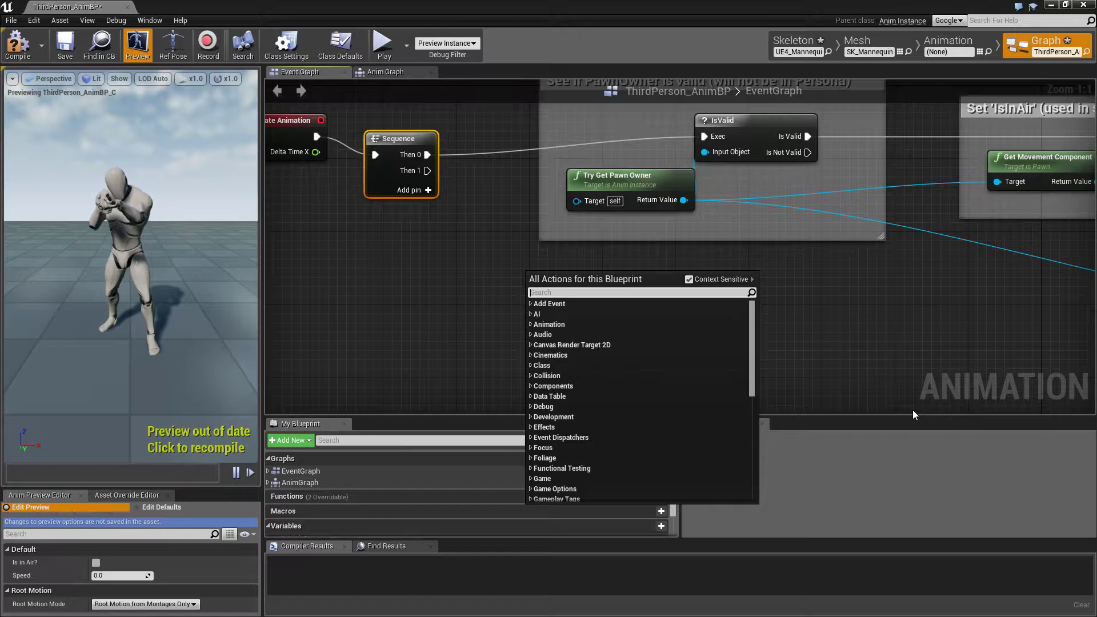
type("get owning")
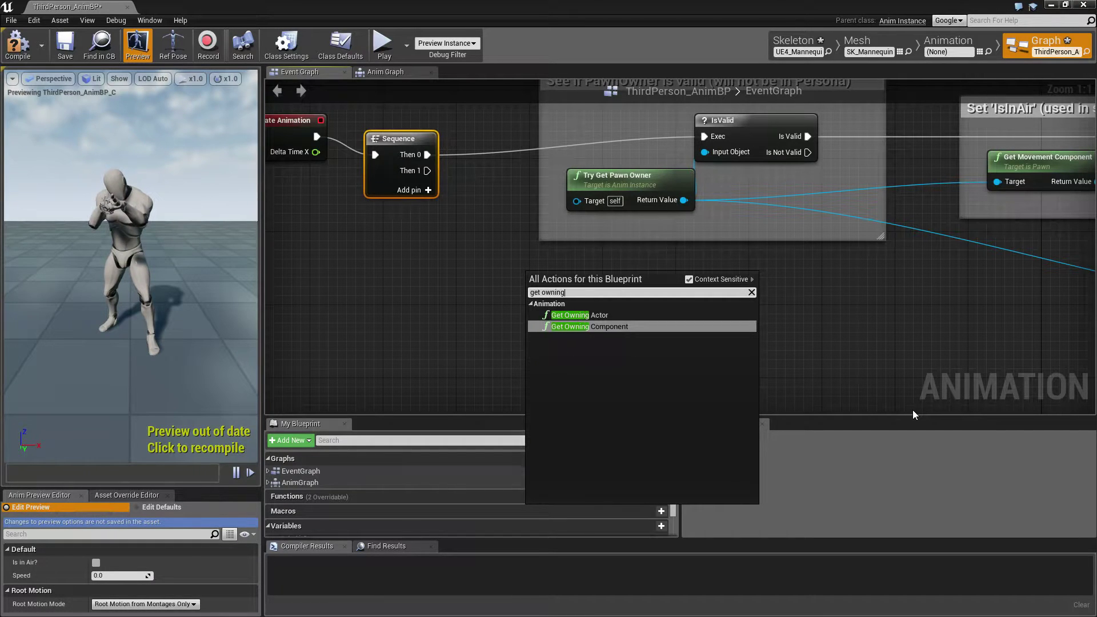
key("Up")
key("Return")
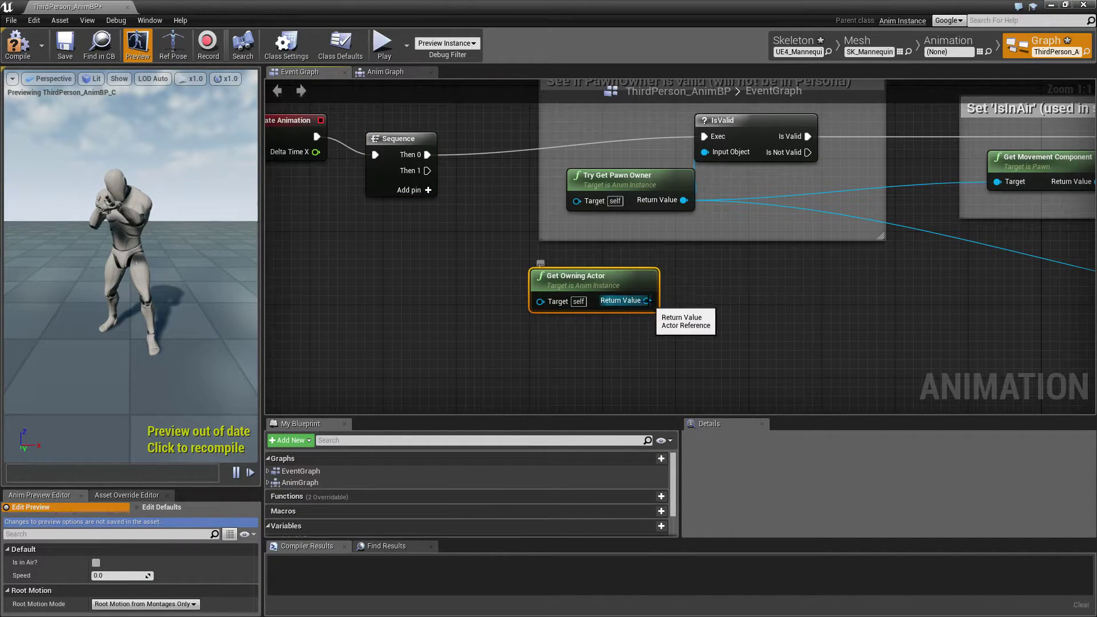
left_click_drag(648, 300, 702, 318)
type("cast t")
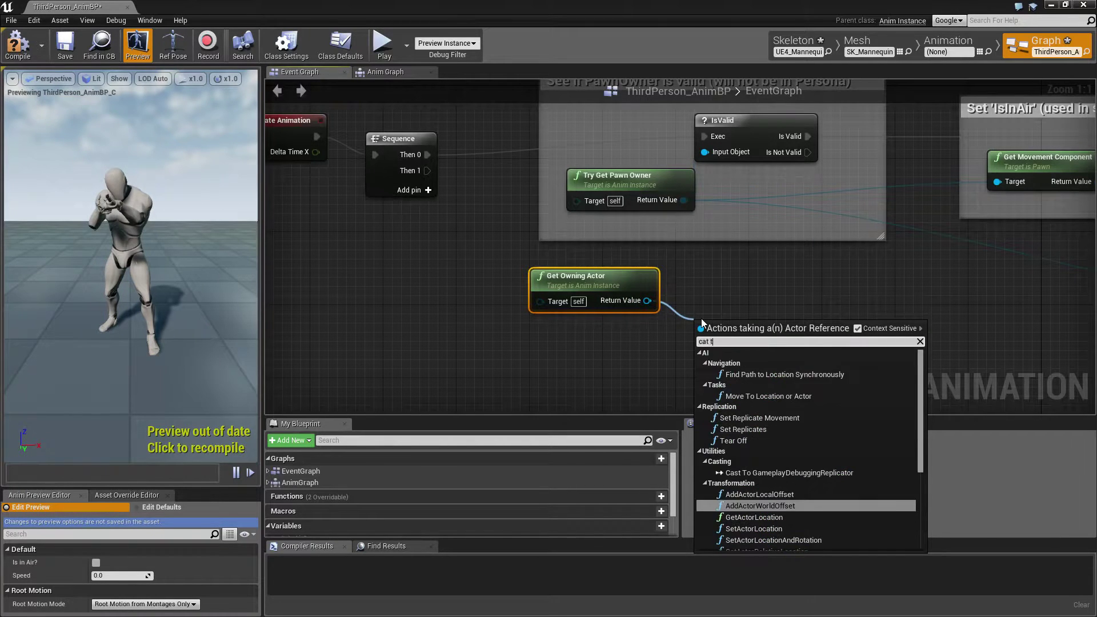
type("o")
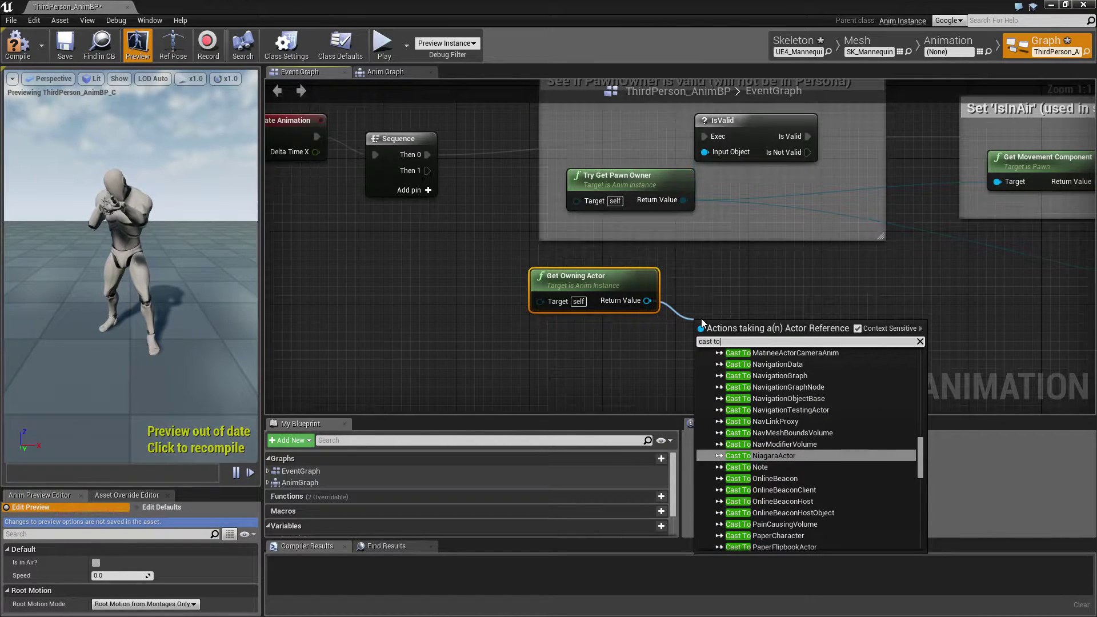
type(" th")
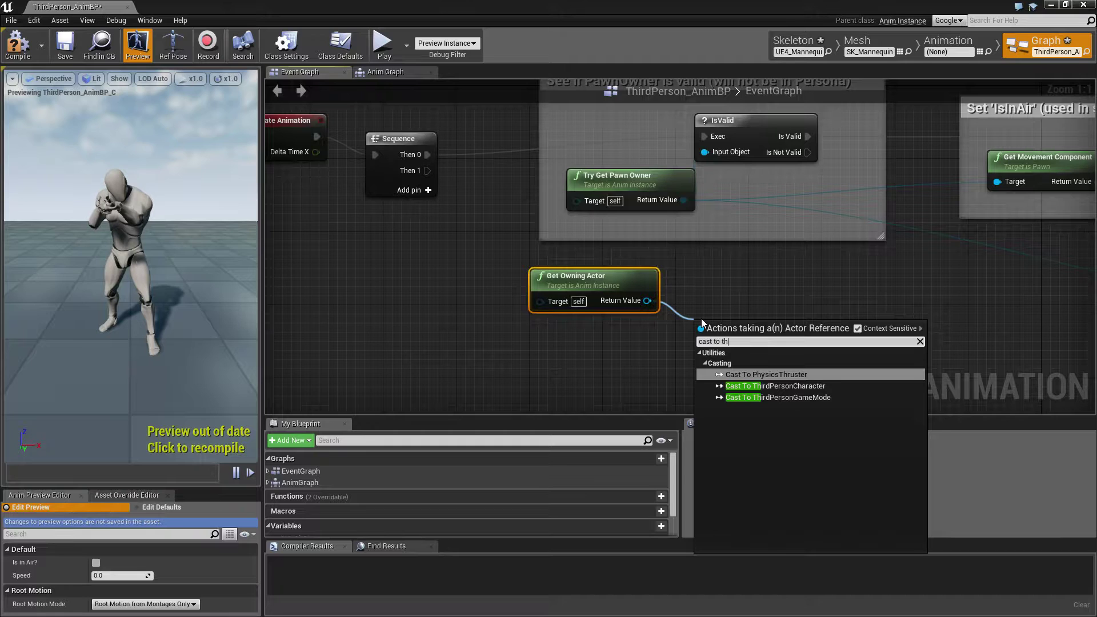
key("Down")
key("Return")
Arrange the Get Owning Actor and cast nodes, and connect the Sequence's Then 1 output to the cast
left_click_drag(594, 276, 466, 331)
left_click_drag(791, 336, 665, 272)
left_click_drag(427, 171, 428, 172)
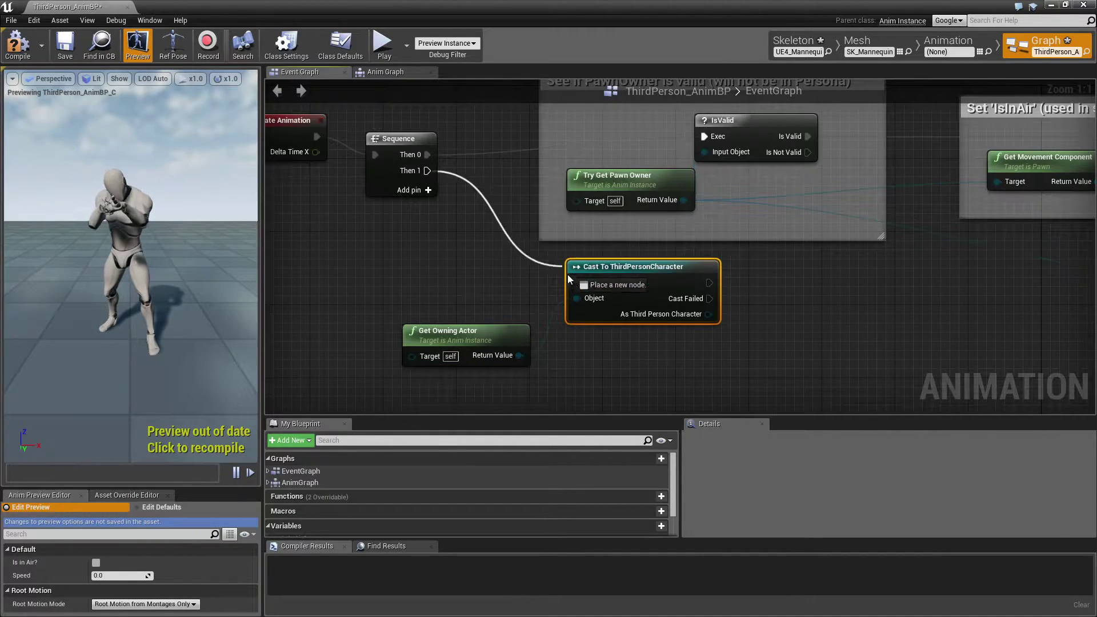
left_click_drag(567, 280, 576, 282)
Add Get Control Rotation from the cast's Third Person Character output and split its return value into roll, pitch and yaw
right_click_drag(697, 348, 544, 342)
left_click_drag(540, 309, 562, 352)
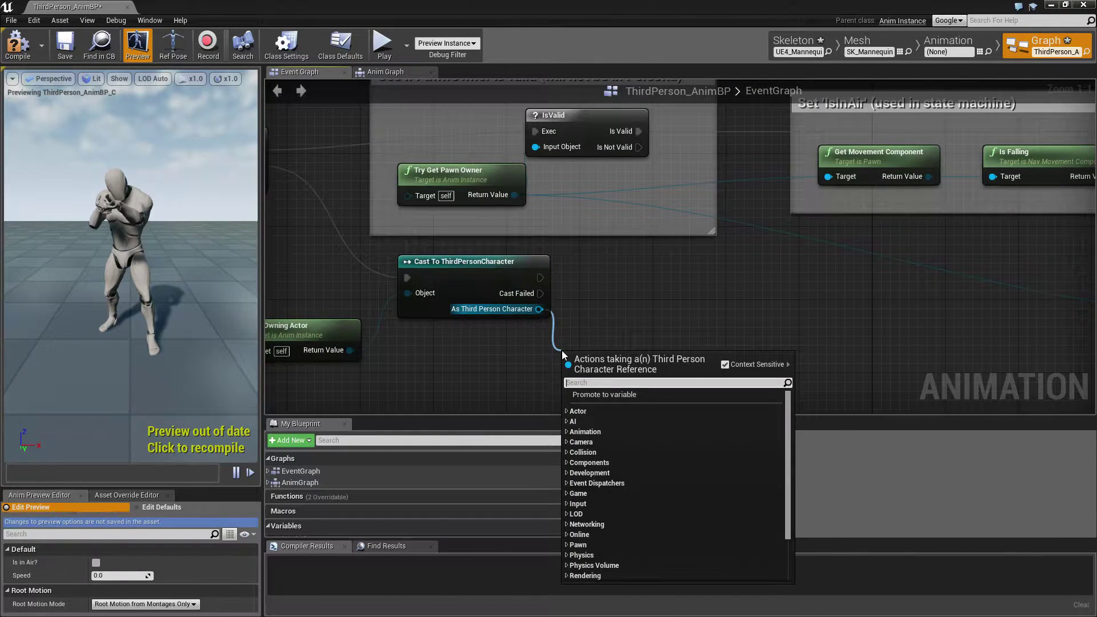
type("get control rota")
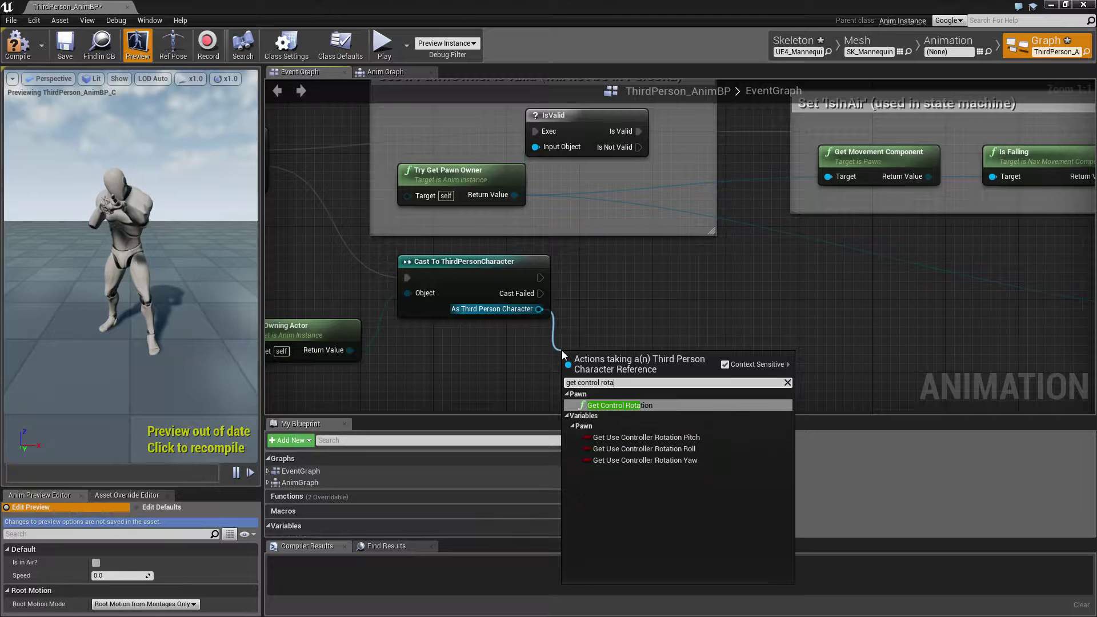
key("Return")
left_click_drag(640, 358, 631, 331)
right_click(654, 351)
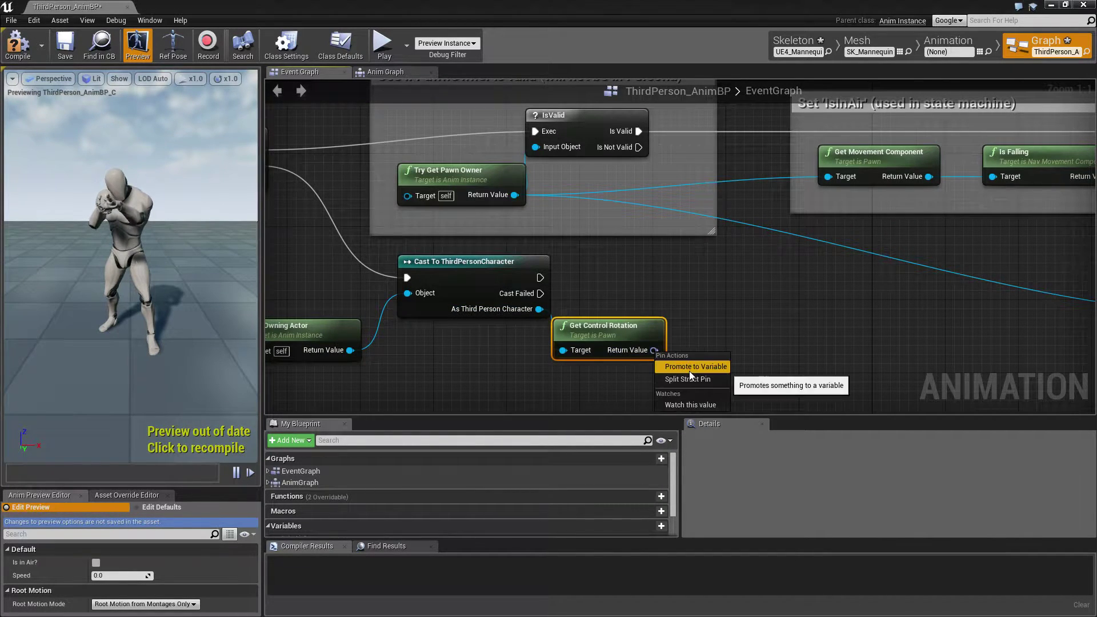
left_click(694, 383)
Feed the control rotation's pitch into a Clamp Angle node with a minimum of -90 and a maximum of 90 degrees
right_click_drag(663, 384, 591, 335)
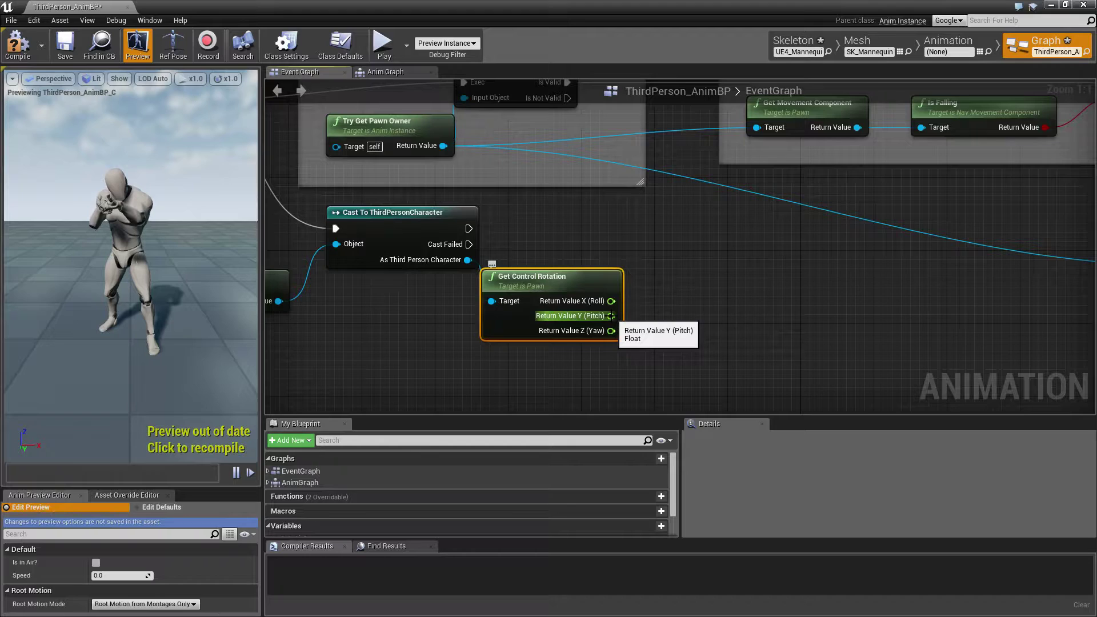
left_click_drag(612, 315, 656, 329)
type("clamp")
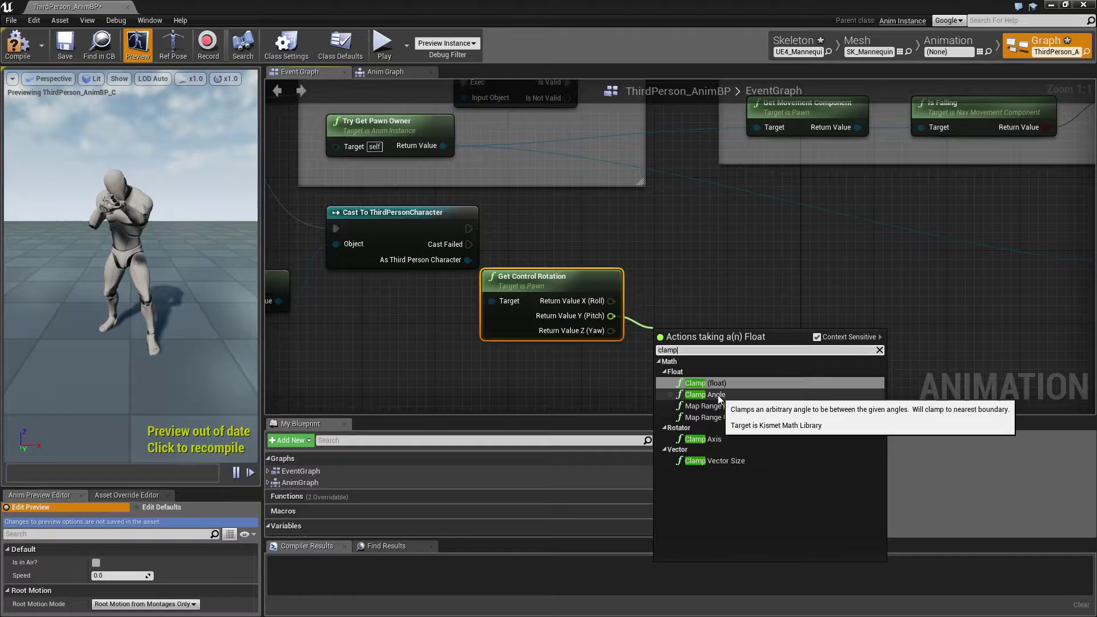
left_click(718, 395)
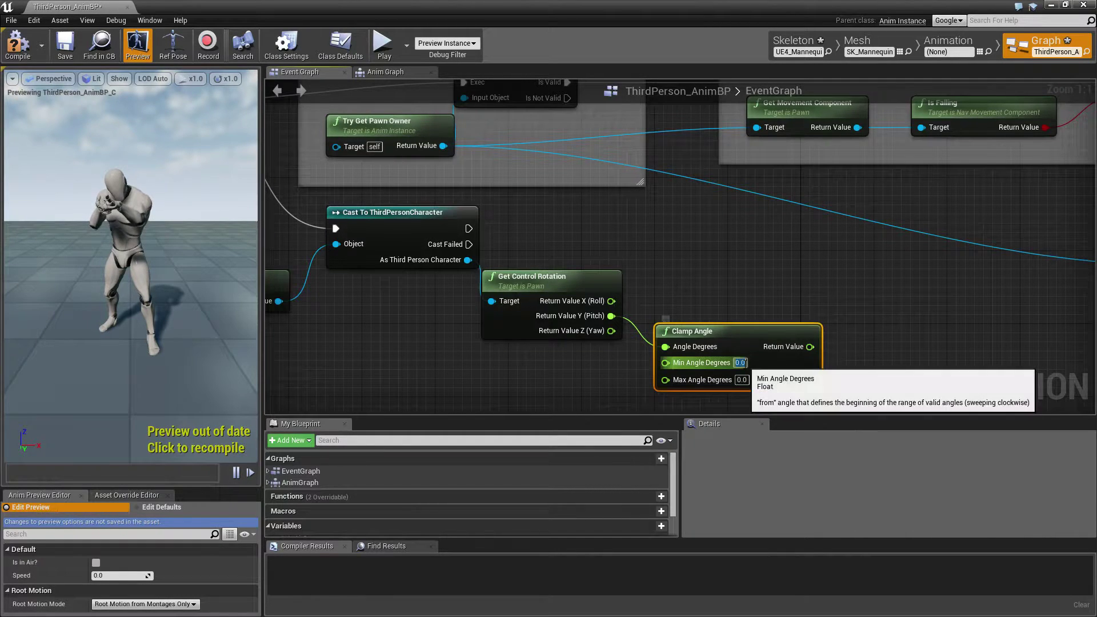
type("-90")
left_click(742, 380)
type("90")
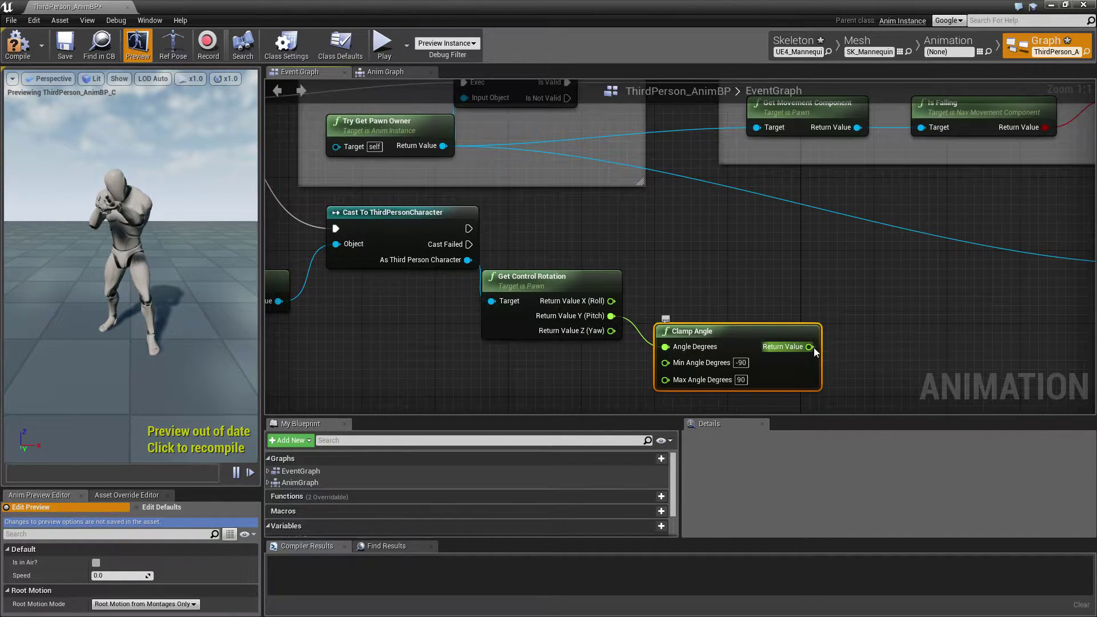
Promote the clamped angle to a variable named Pitch and connect the successful cast output to its SET node
left_click_drag(810, 347, 860, 267)
left_click(892, 303)
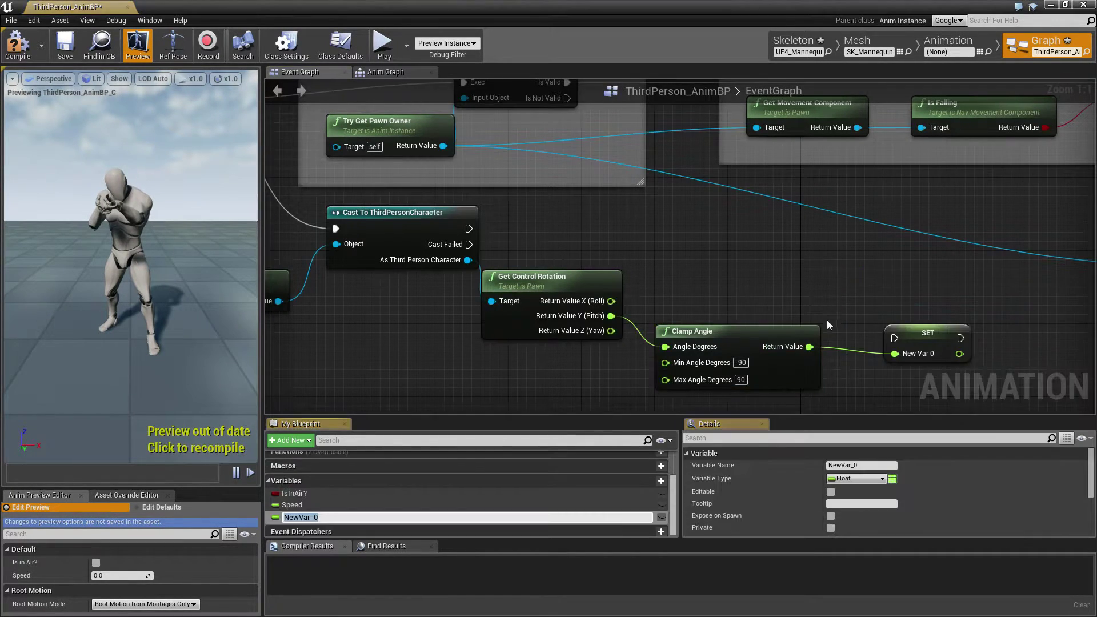
type("Pi")
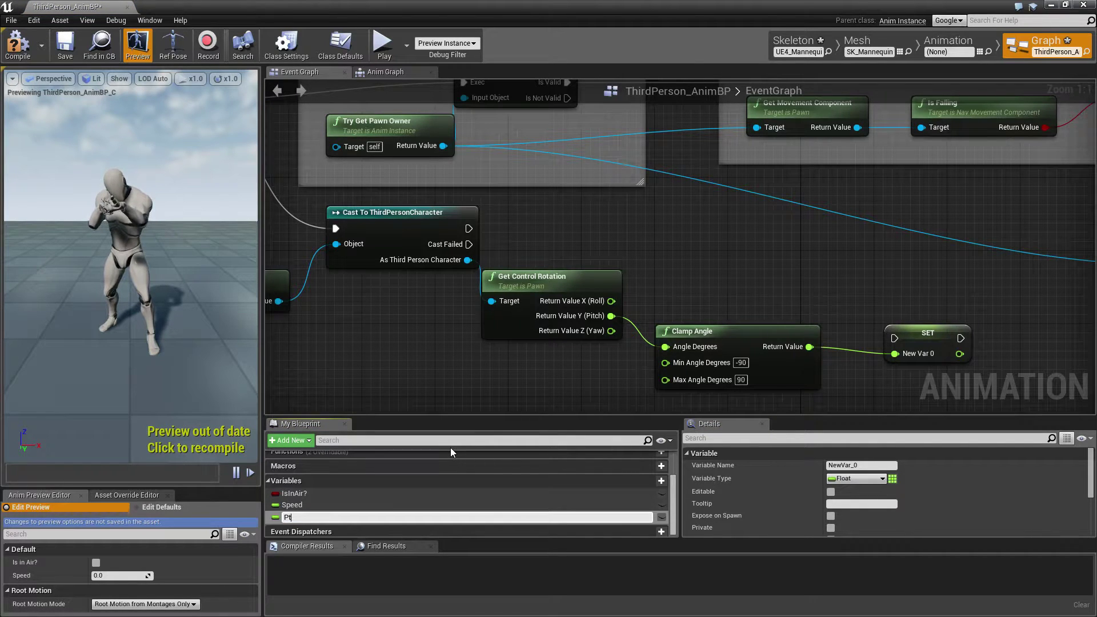
type("tch")
key("Return")
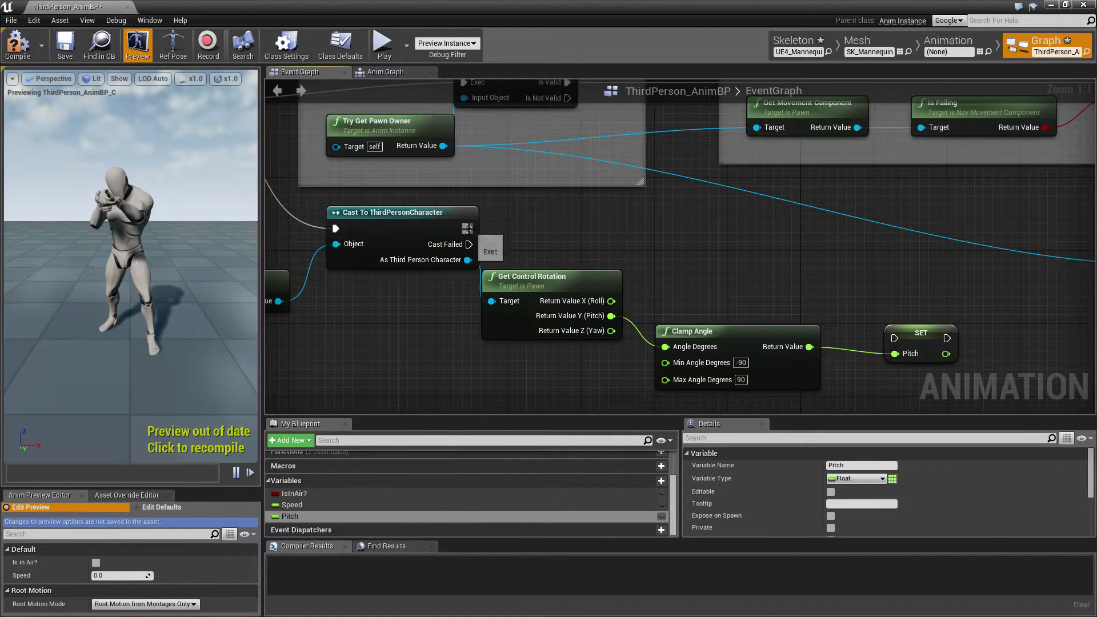
left_click_drag(467, 228, 895, 338)
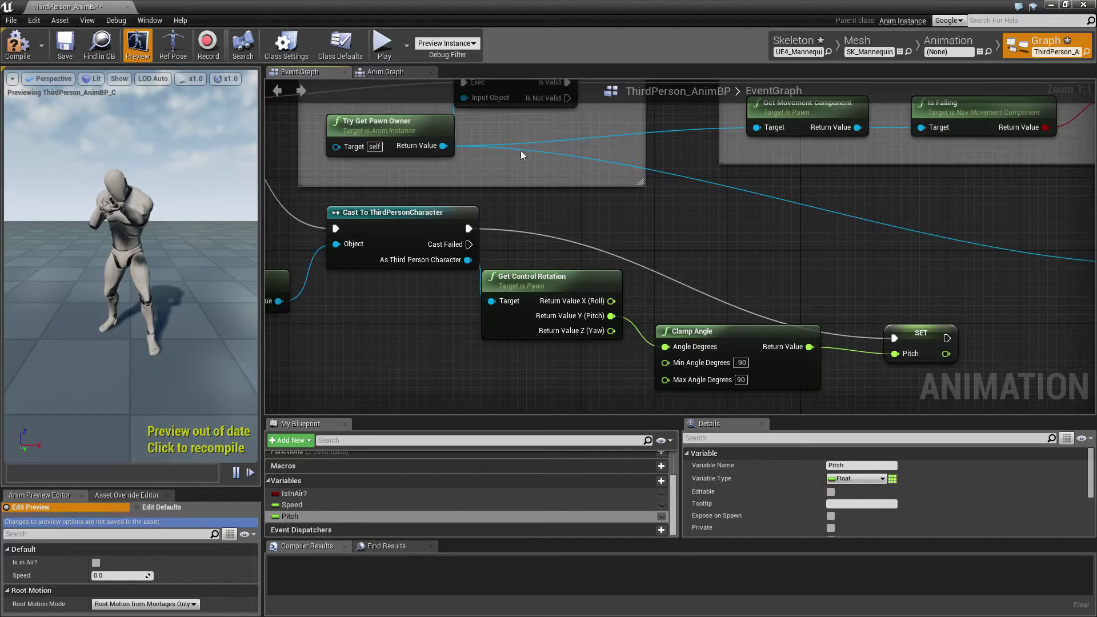
In the AnimGraph, feed the Pitch variable into the aim offset node's Pitch input
left_click(375, 72)
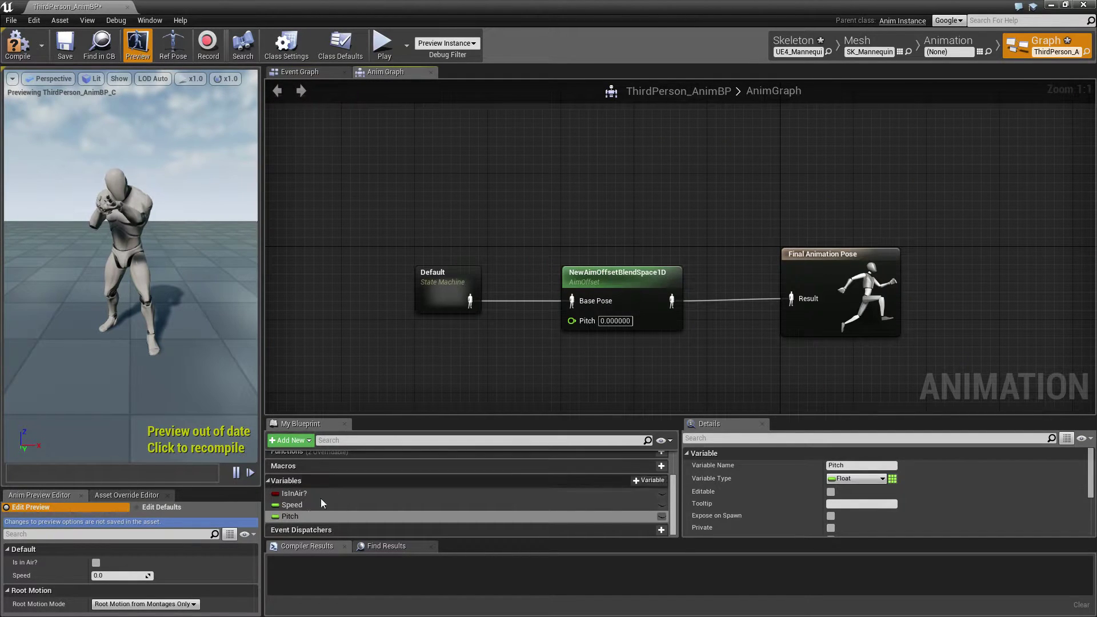
left_click_drag(287, 515, 571, 319)
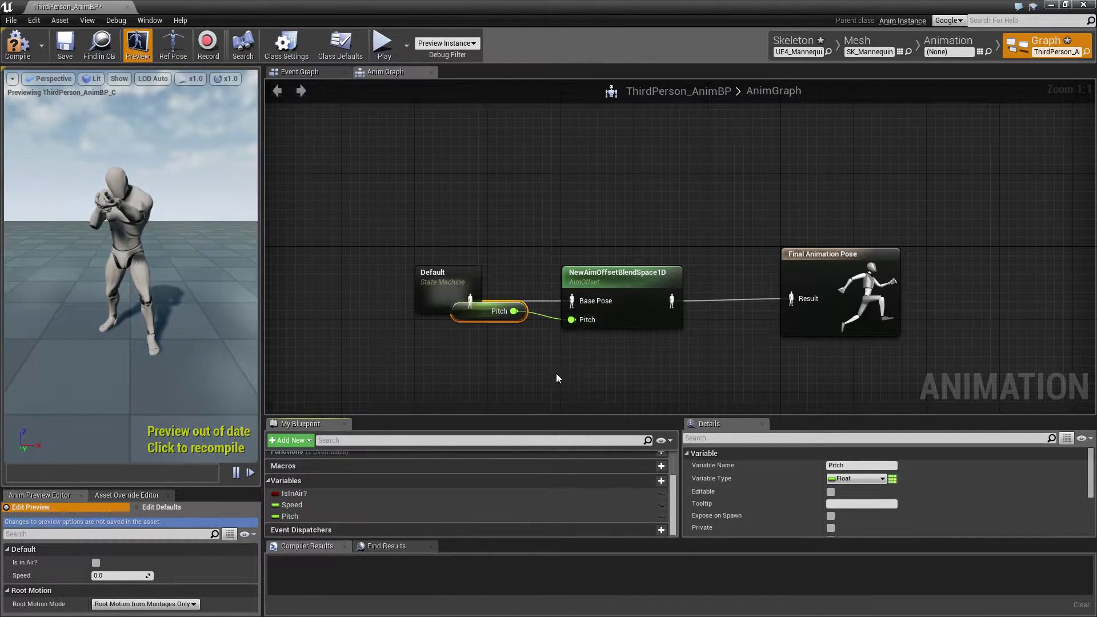
Move the Pitch node below the Default state machine, and dock the animation blueprint beside the level editor while playing
left_click_drag(498, 321, 513, 359)
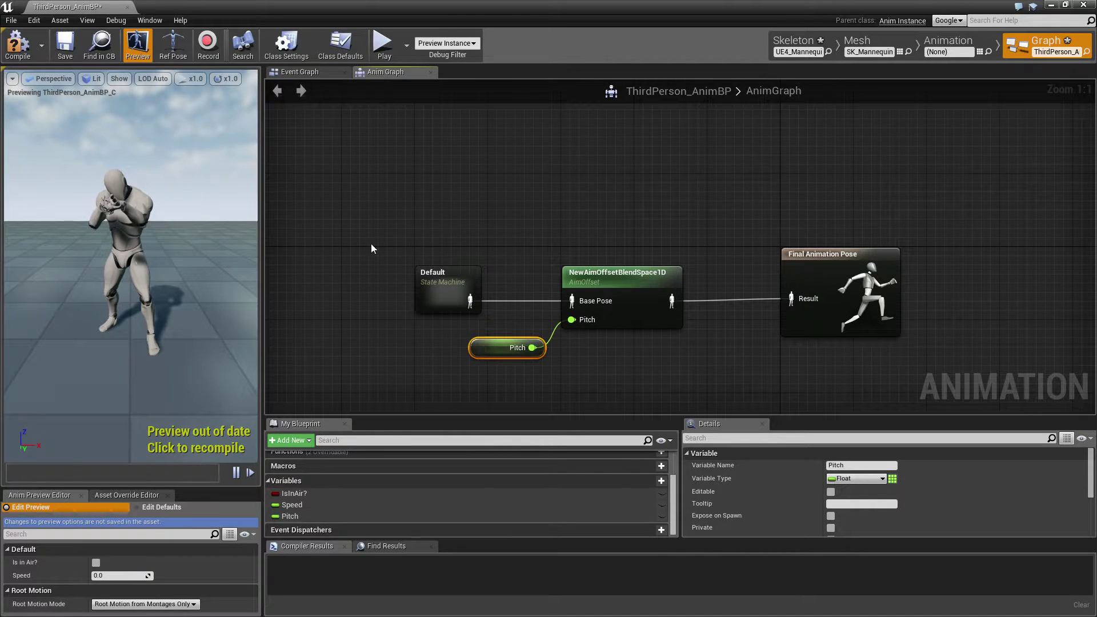
left_click(393, 52)
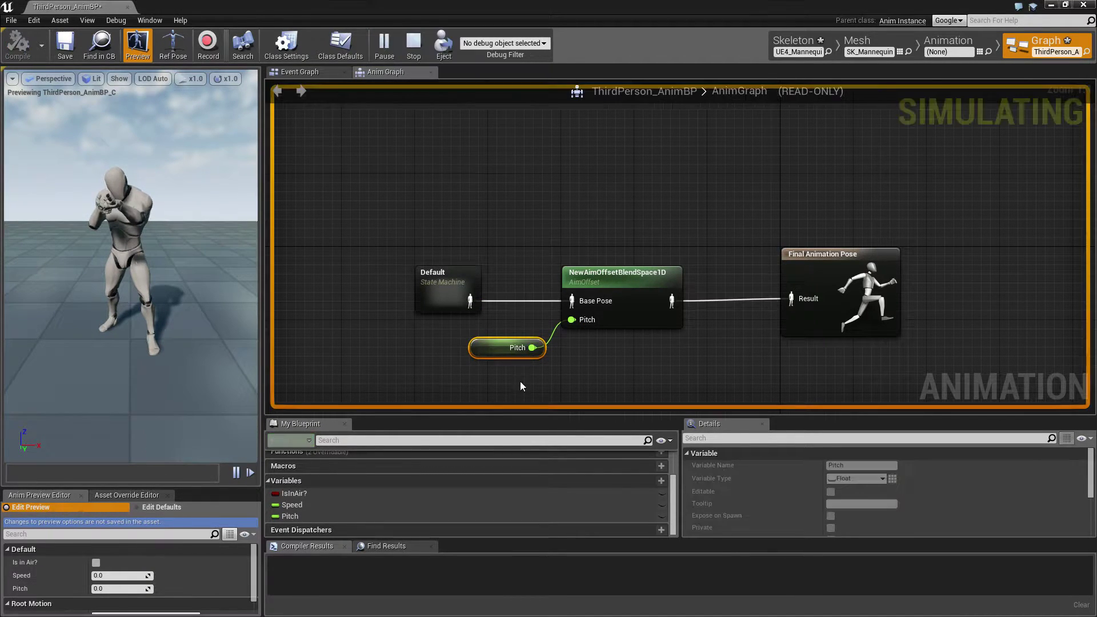
left_click_drag(71, 7, 285, 5)
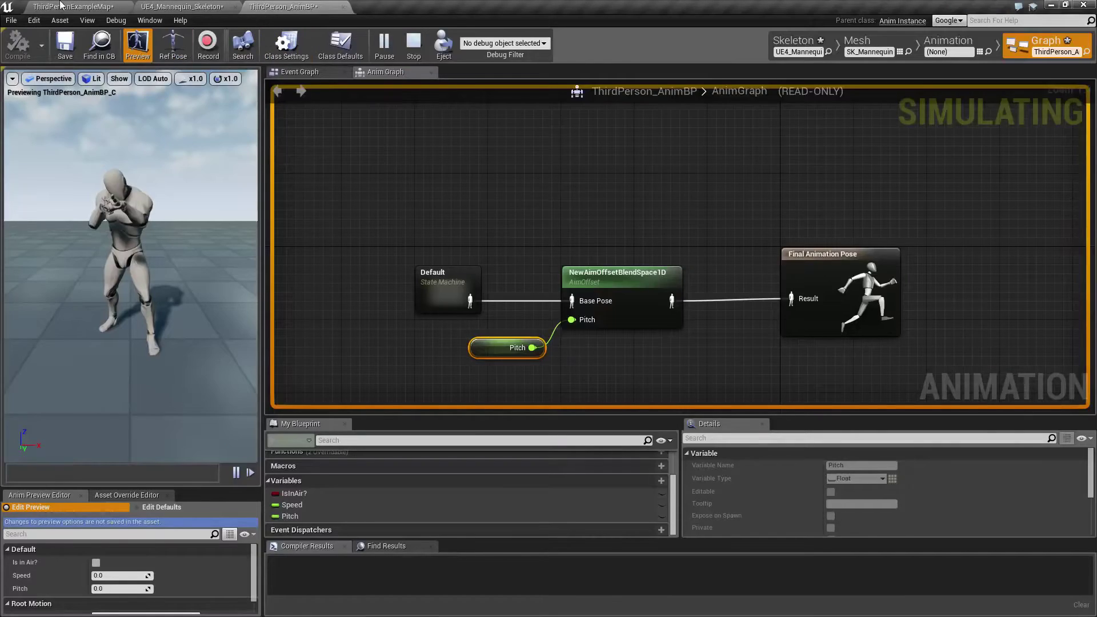
Play-test the aim offset in ThirdPersonExampleMap by looking around, jumping and moving the character, and end the play session
left_click(52, 6)
left_click(316, 346)
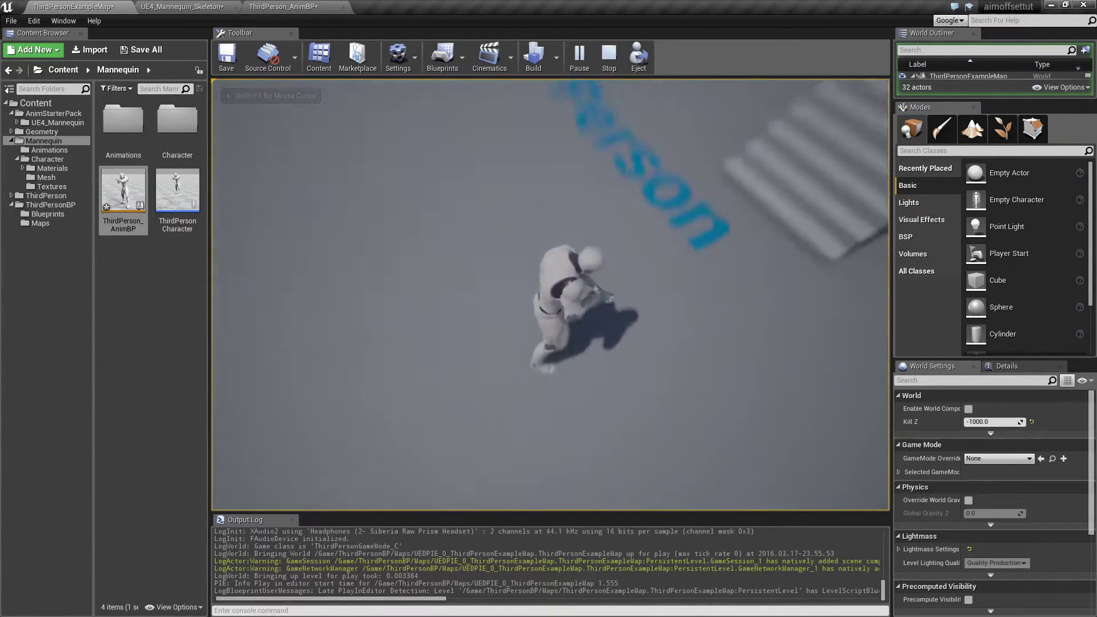
key("space")
key("space")
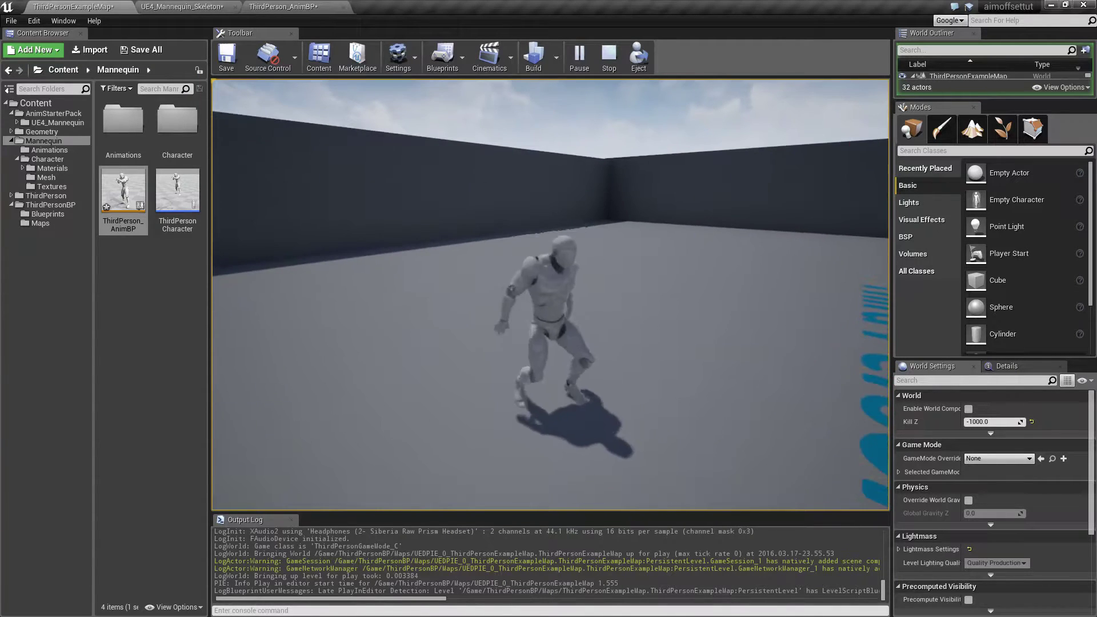
key("w")
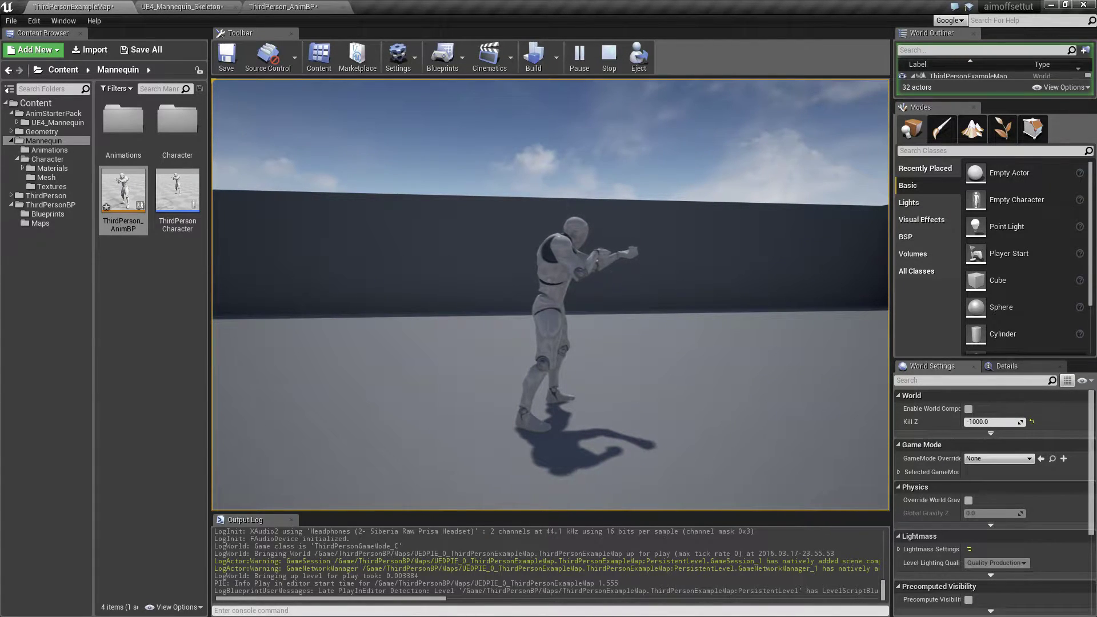
key("Escape")
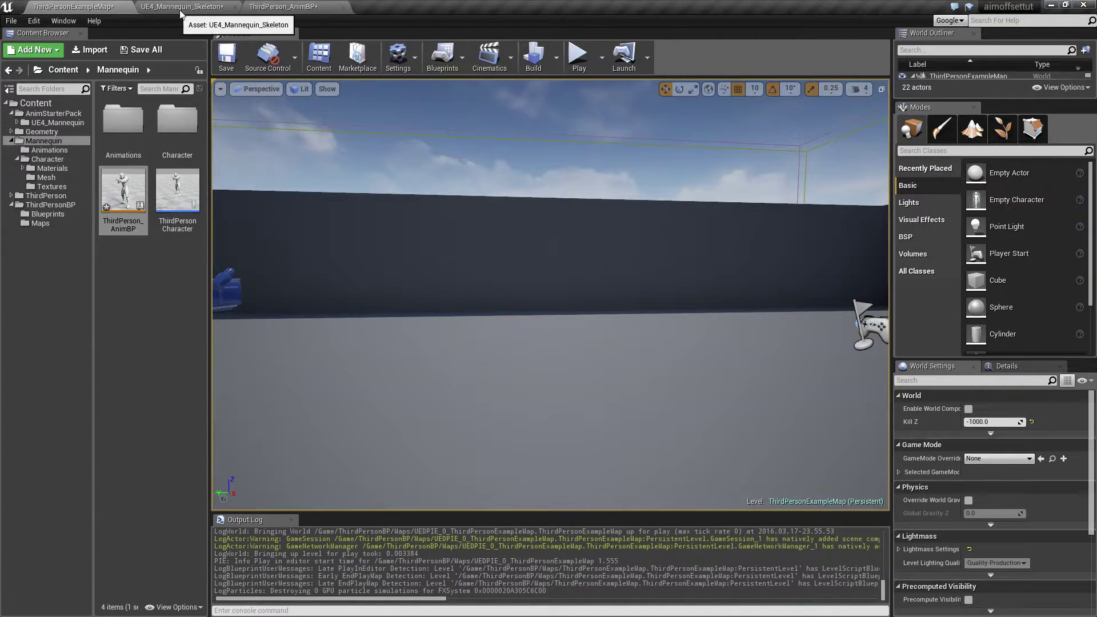
Find Fire_Rifle_Ironsights in the AnimStarterPack folder and duplicate and retarget it to the Mannequin folder's UE4_Mannequin_Skeleton, with incompatible skeletons also listed
left_click(54, 113)
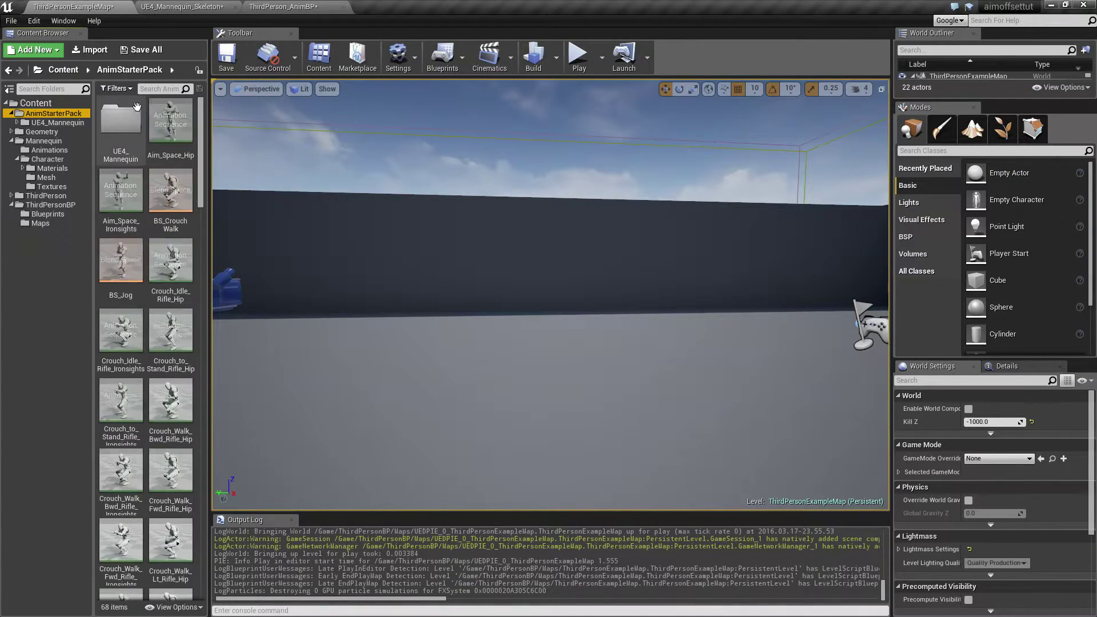
left_click(163, 90)
type("f")
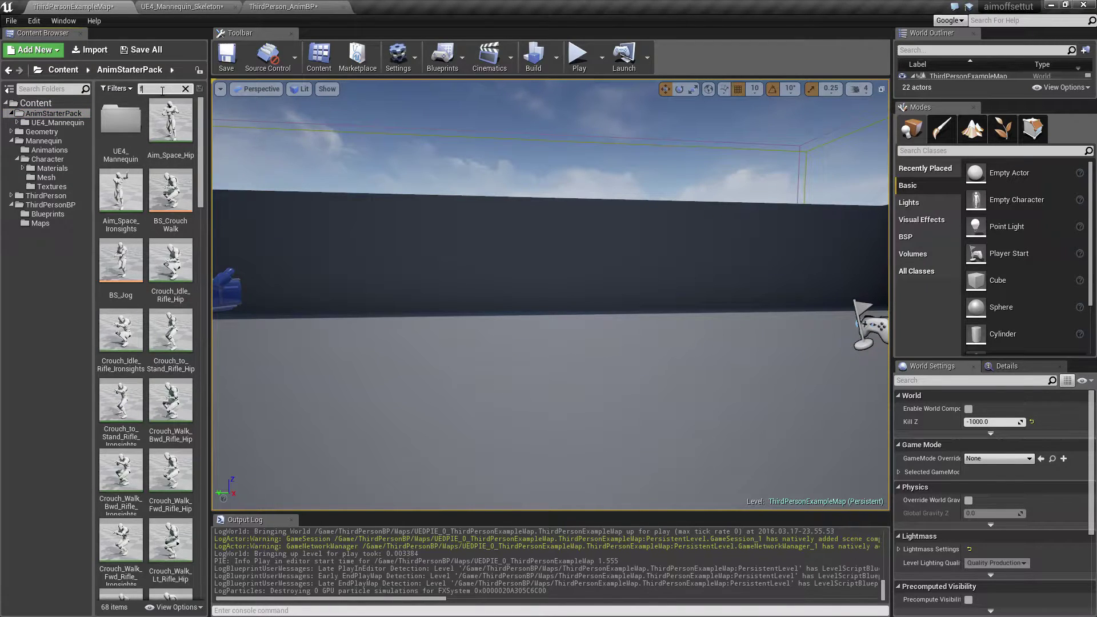
type("ire")
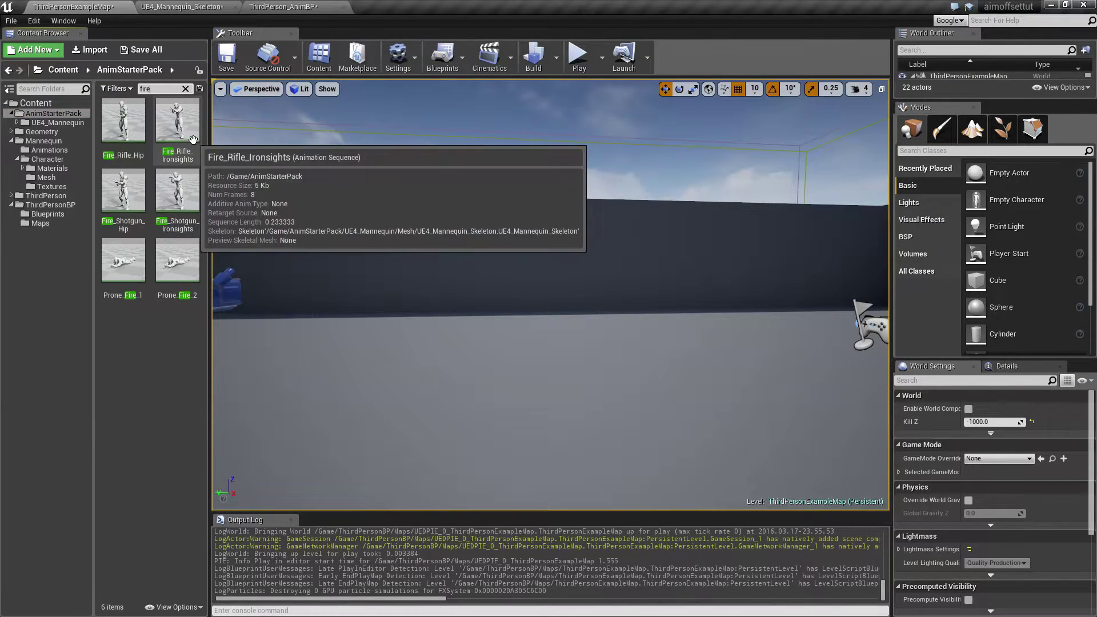
right_click(179, 138)
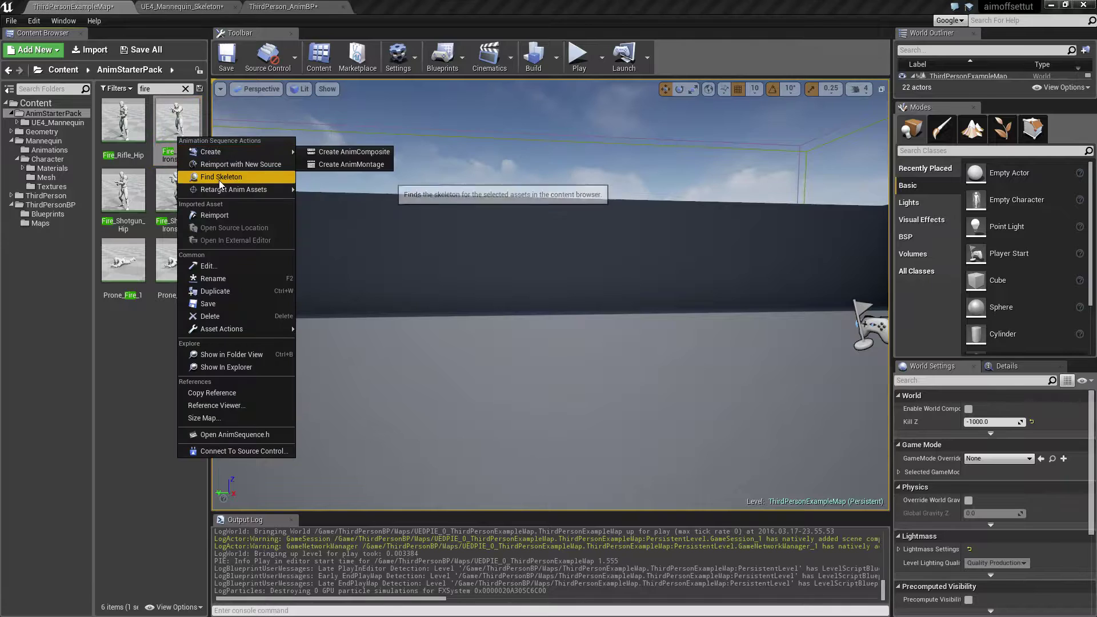
mouse_move(234, 189)
left_click(343, 189)
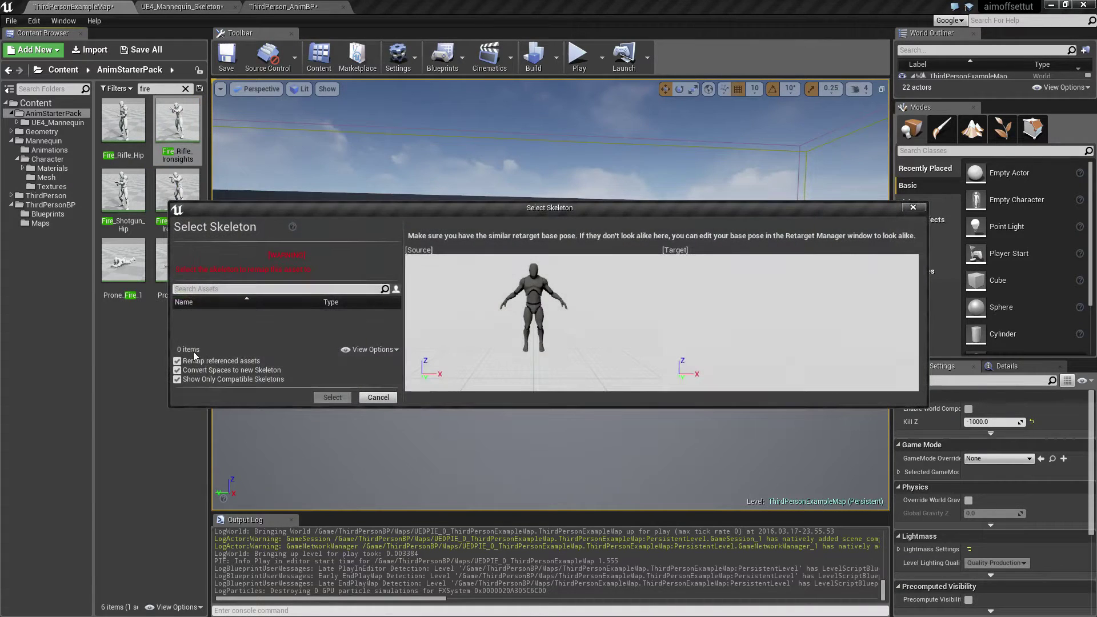
left_click(192, 381)
left_click(332, 397)
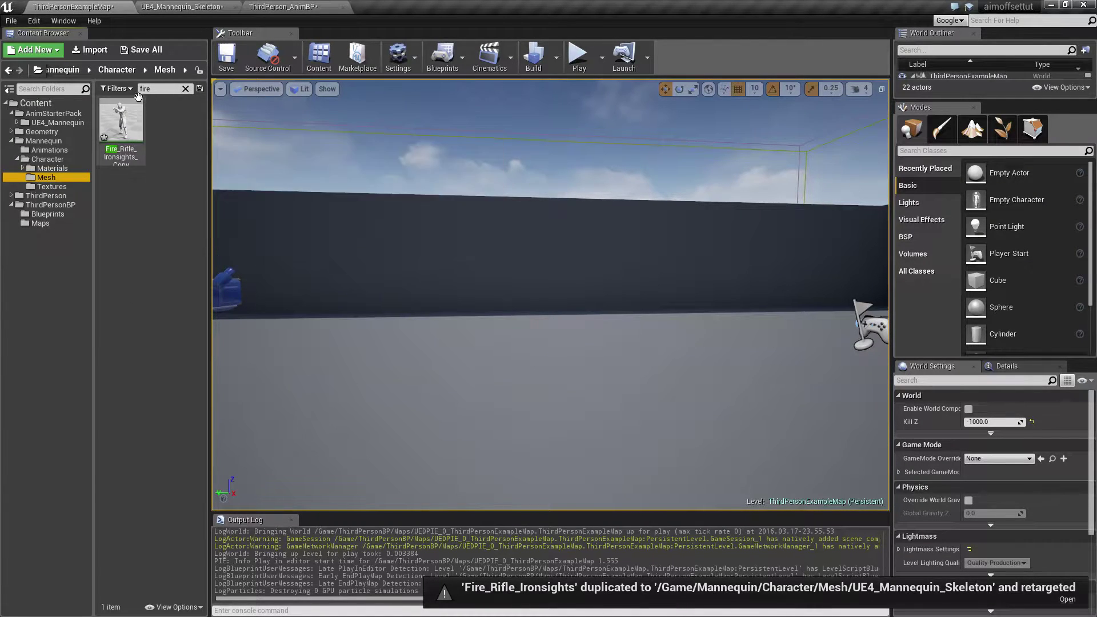
Create an AnimMontage from the retargeted Fire_Rifle_Ironsights_Copy animation and open the montage to preview it
right_click(118, 137)
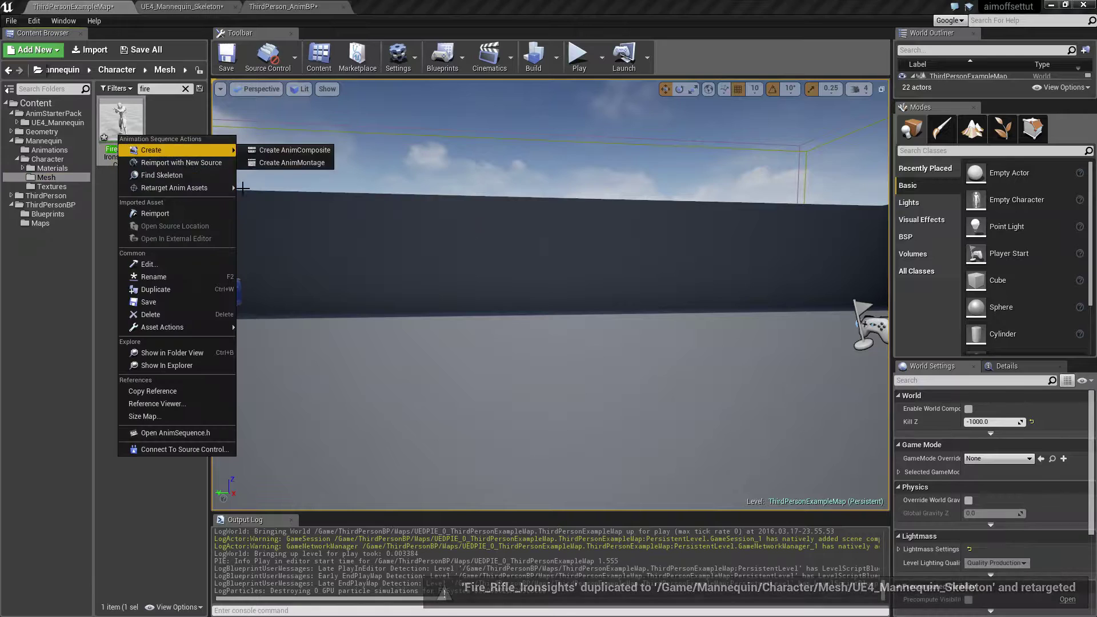
left_click(292, 164)
left_click(185, 88)
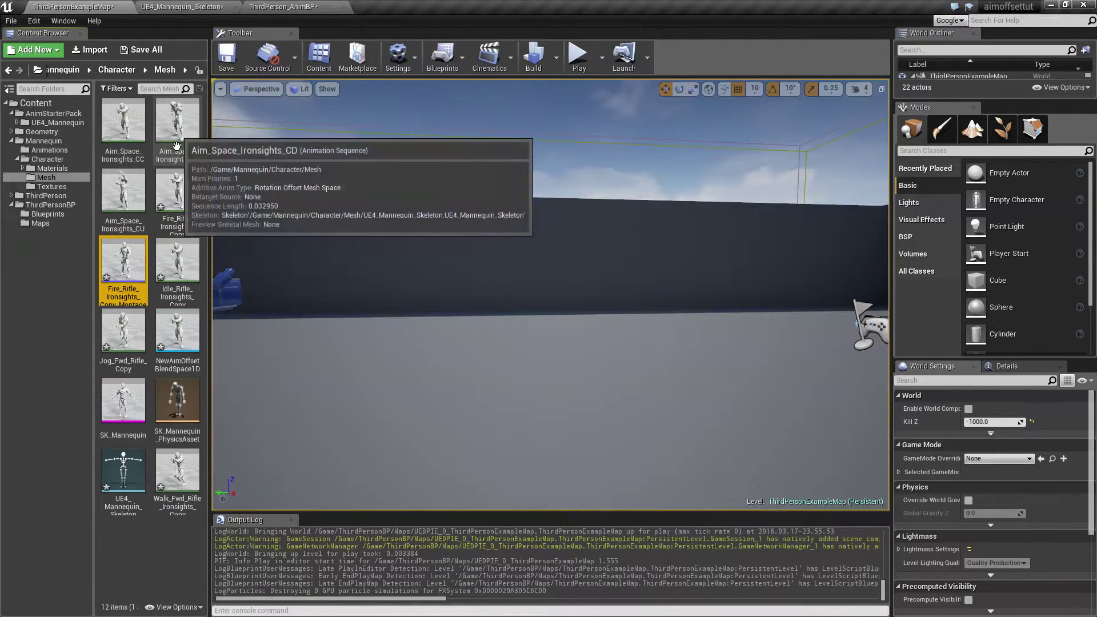
double_click(135, 271)
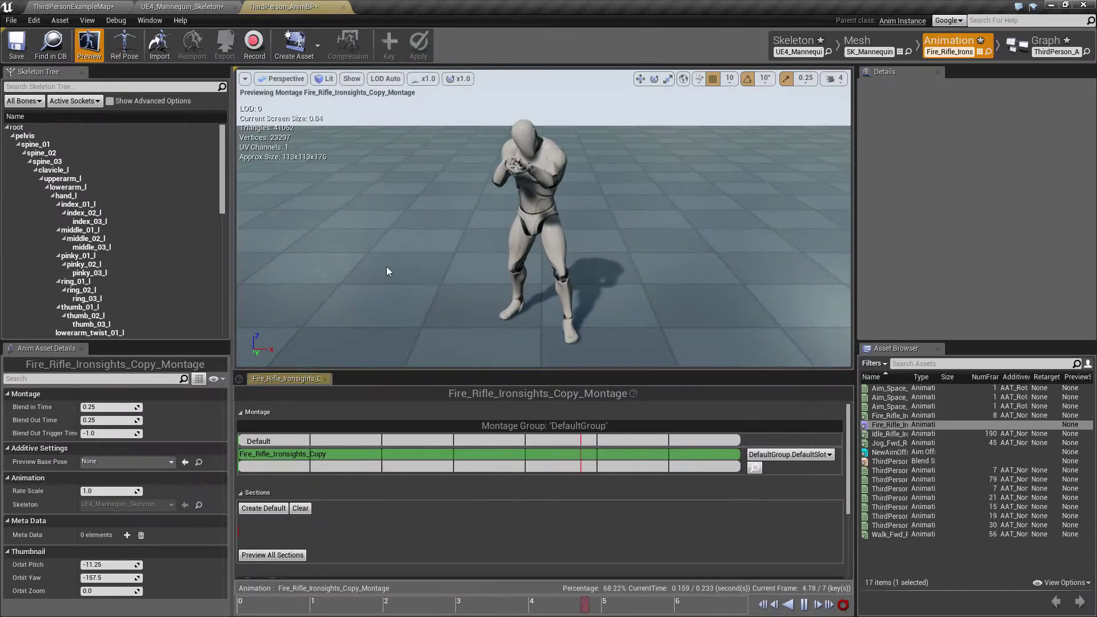
right_click_drag(404, 223, 486, 220)
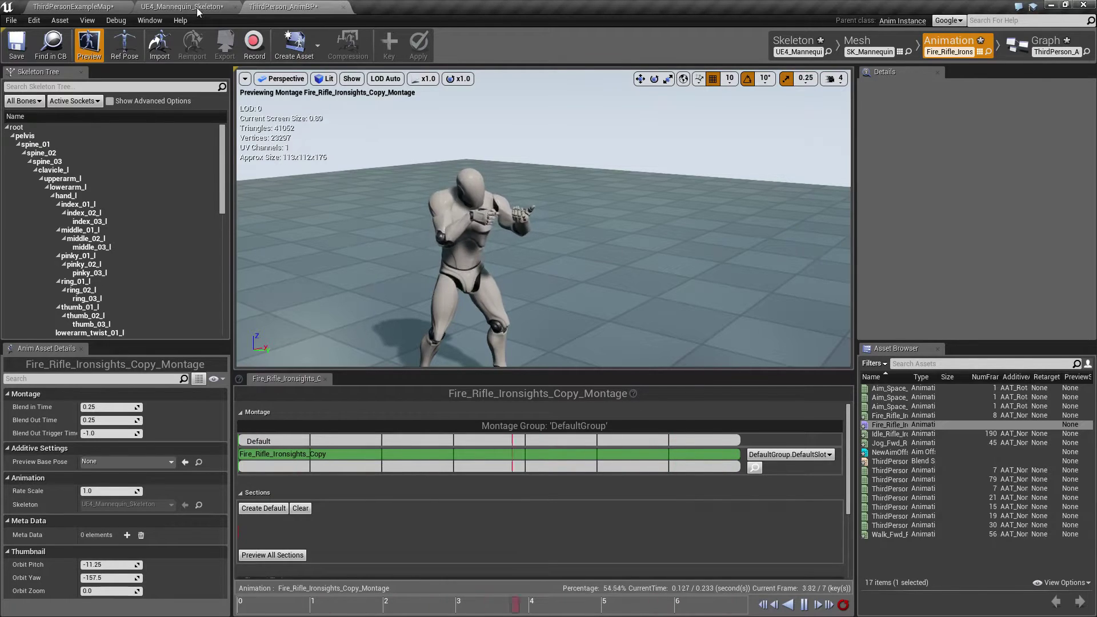
Open the ThirdPersonCharacter blueprint from the Mannequin folder and add a Left Mouse Button event in an empty area of its event graph
left_click(73, 7)
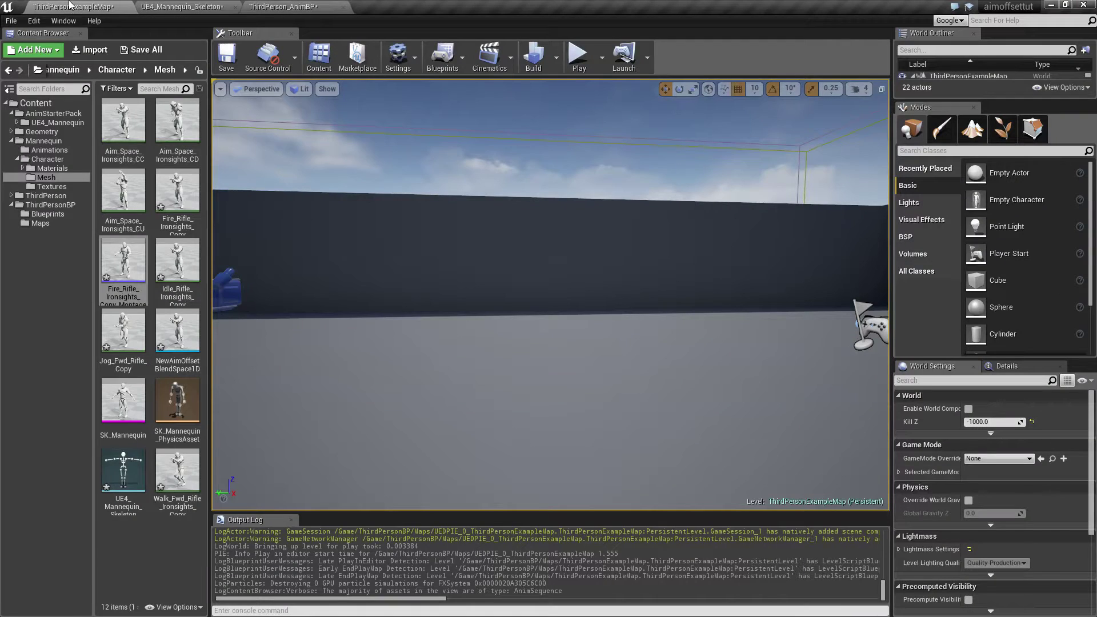
left_click(46, 141)
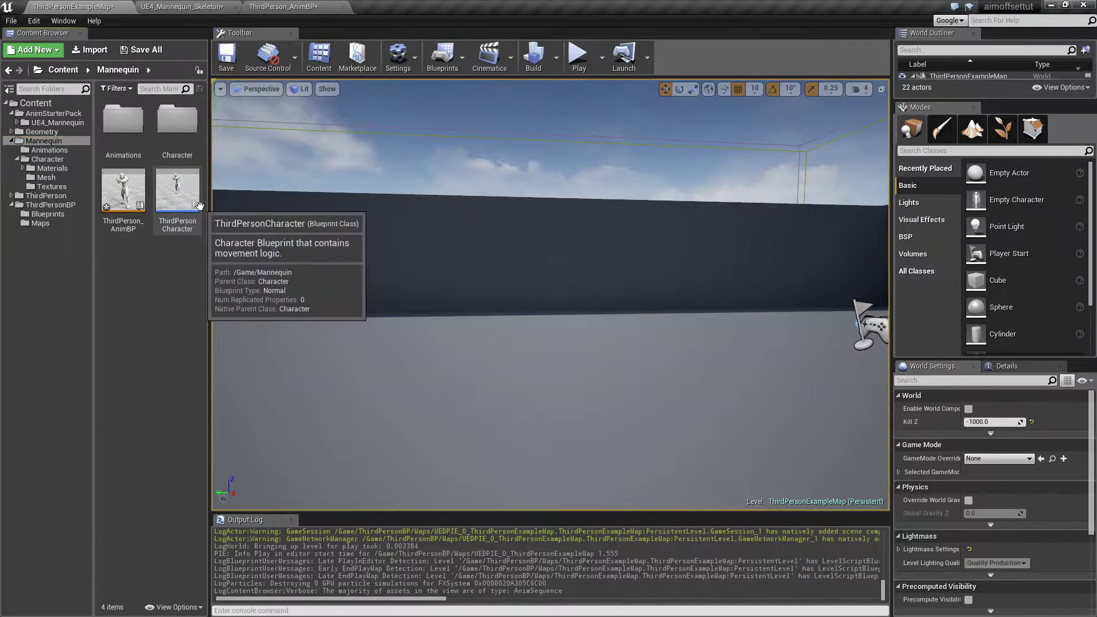
double_click(177, 194)
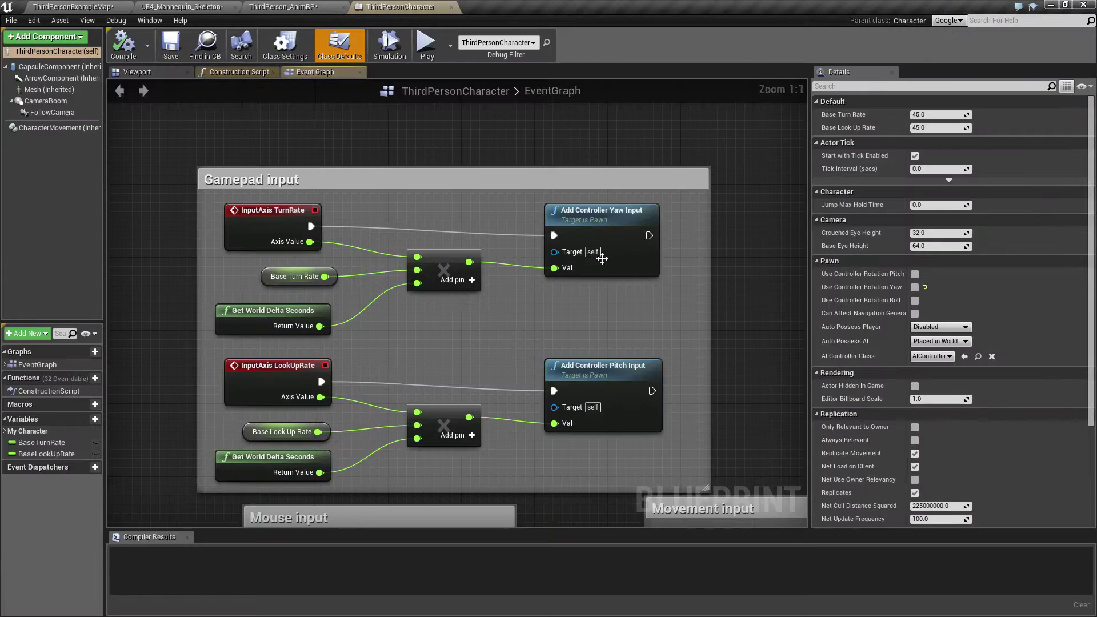
right_click_drag(753, 289, 296, 316)
right_click(468, 233)
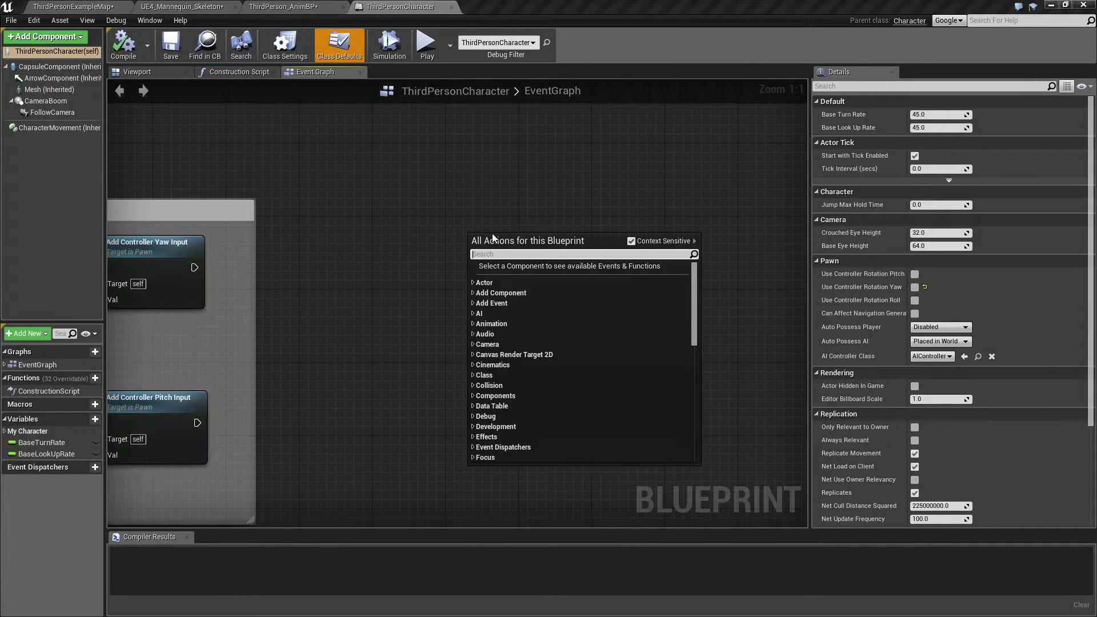
type("left mouse")
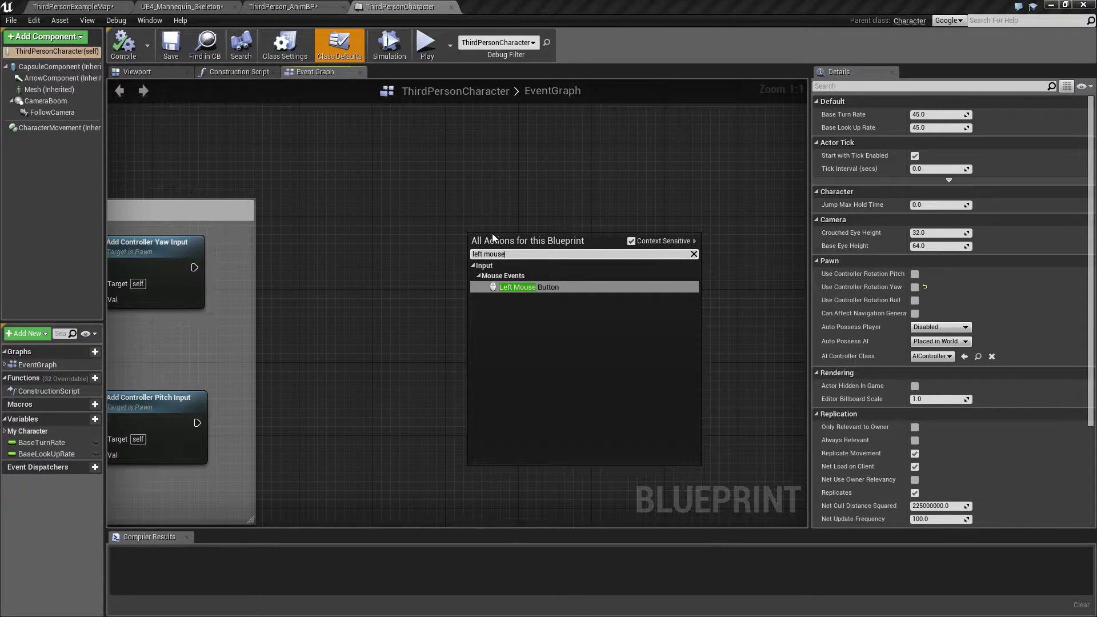
key("Return")
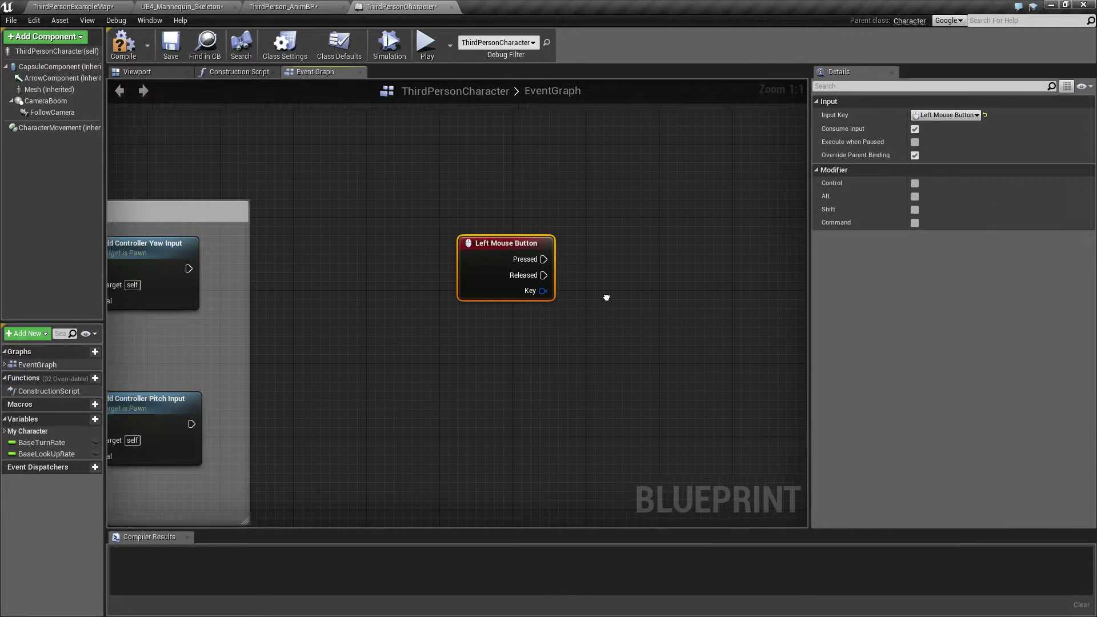
Add a Get Anim Instance (Mesh) node beside the Left Mouse Button event
right_click_drag(605, 296, 333, 267)
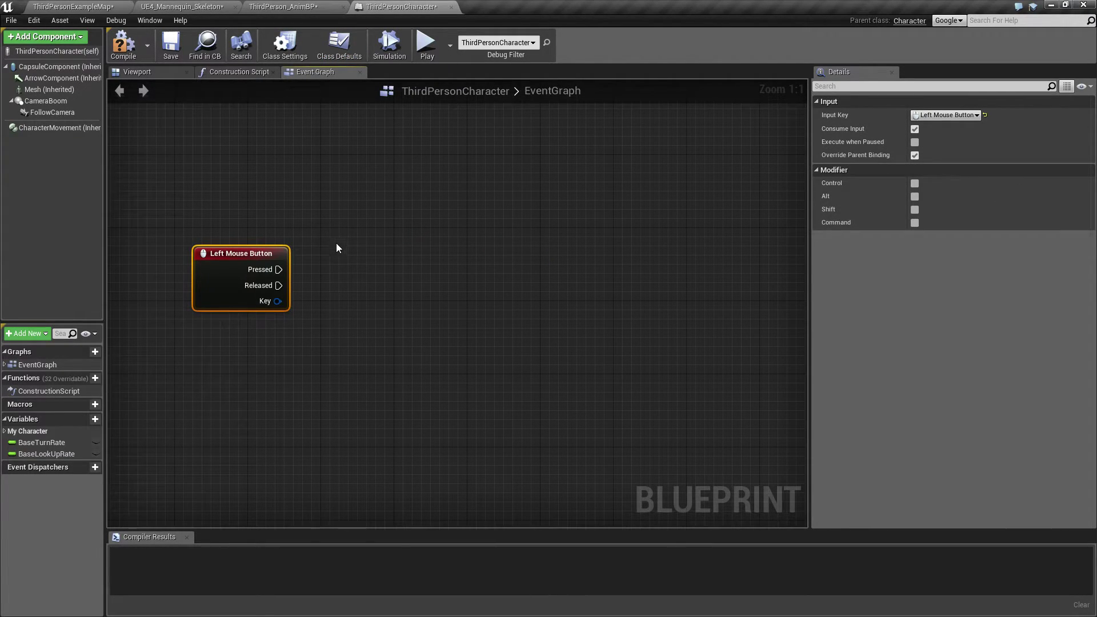
right_click(350, 246)
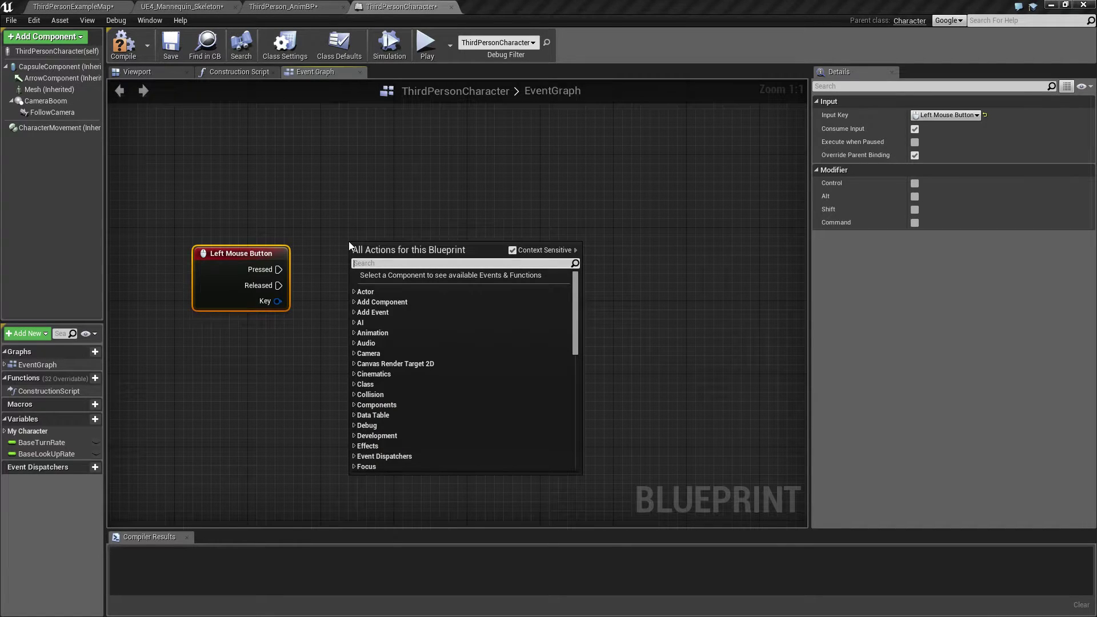
type("anim in")
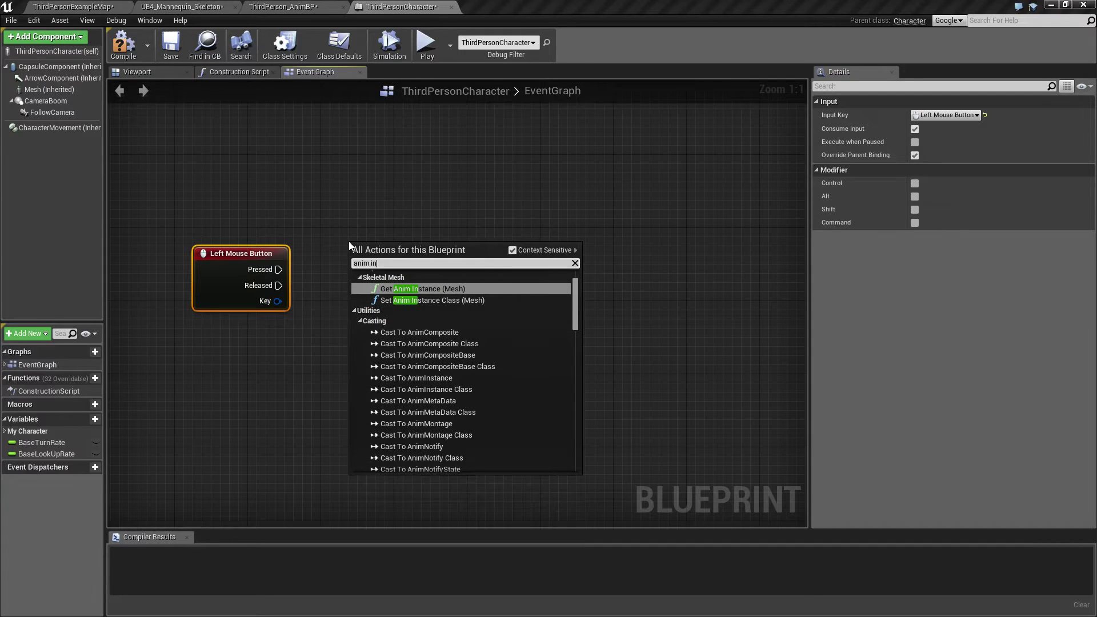
key("Return")
Cast the anim instance to ThirdPerson_AnimBP and run the cast from the Left Mouse Button's Pressed output
left_click_drag(479, 269, 508, 291)
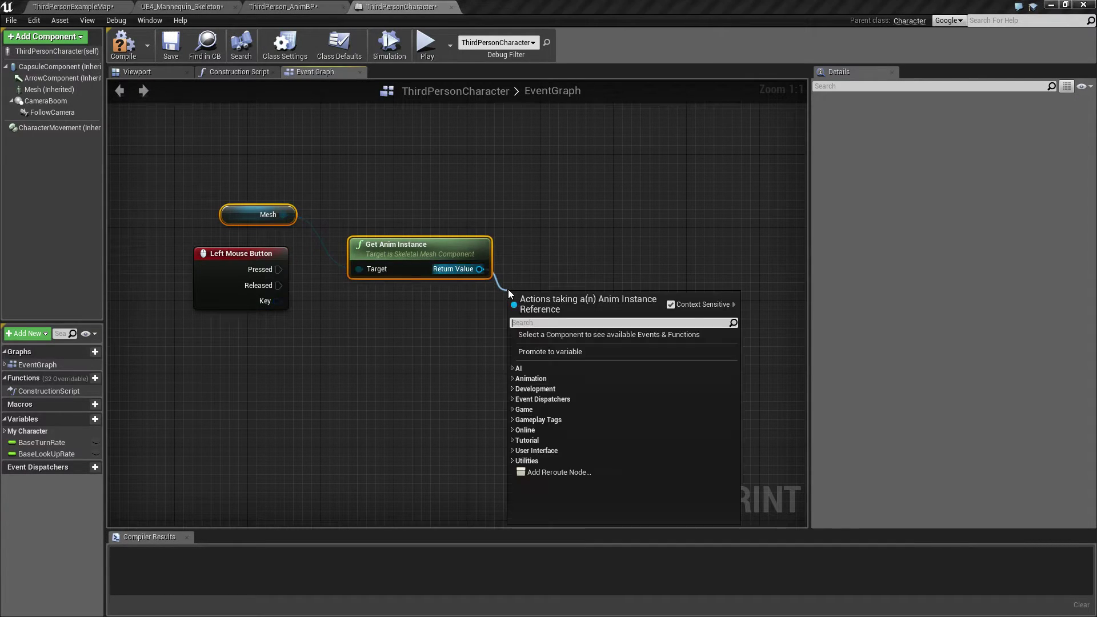
type("cast")
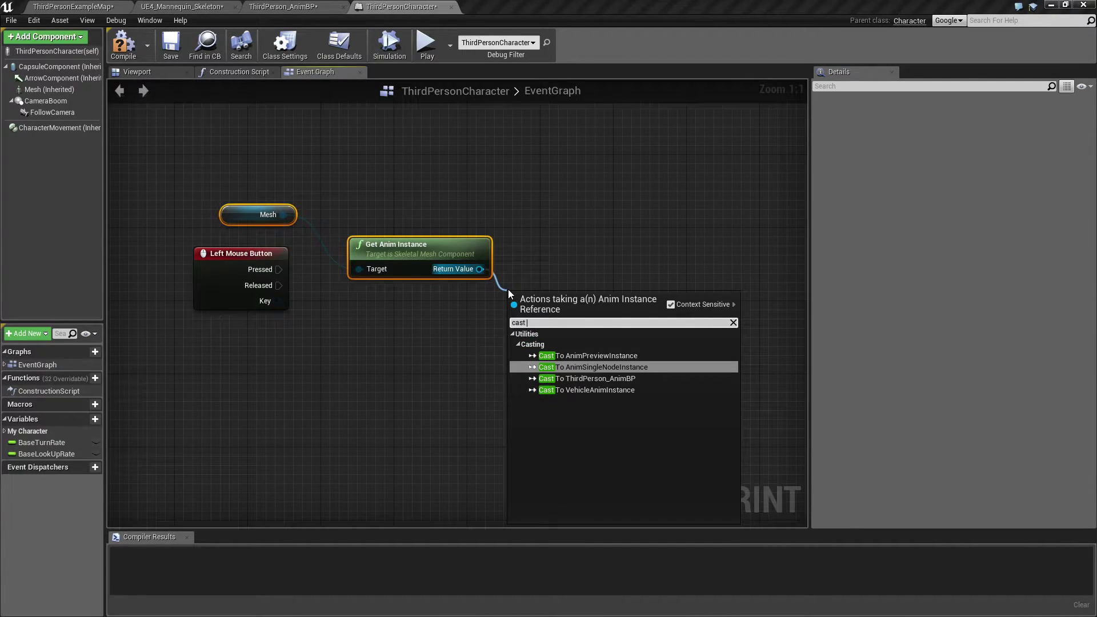
key("Down")
key("Return")
left_click_drag(277, 270, 515, 315)
left_click_drag(235, 254, 225, 299)
Add a Montage Play node from the cast's As Third Person Anim BP output and align it beside the cast node
right_click_drag(455, 378, 339, 394)
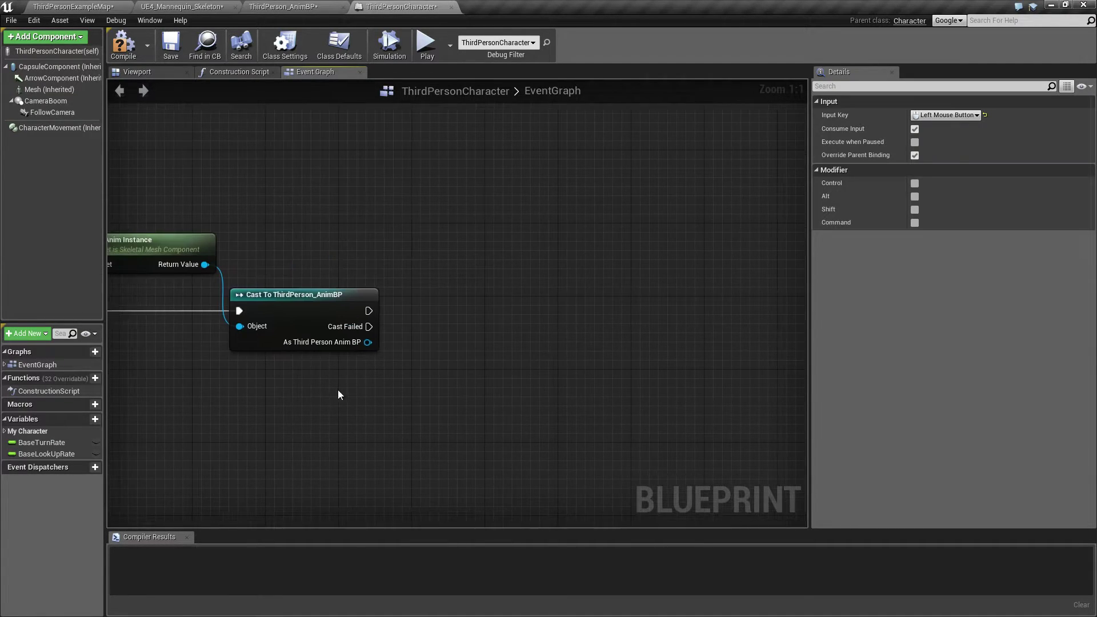
left_click_drag(367, 342, 424, 338)
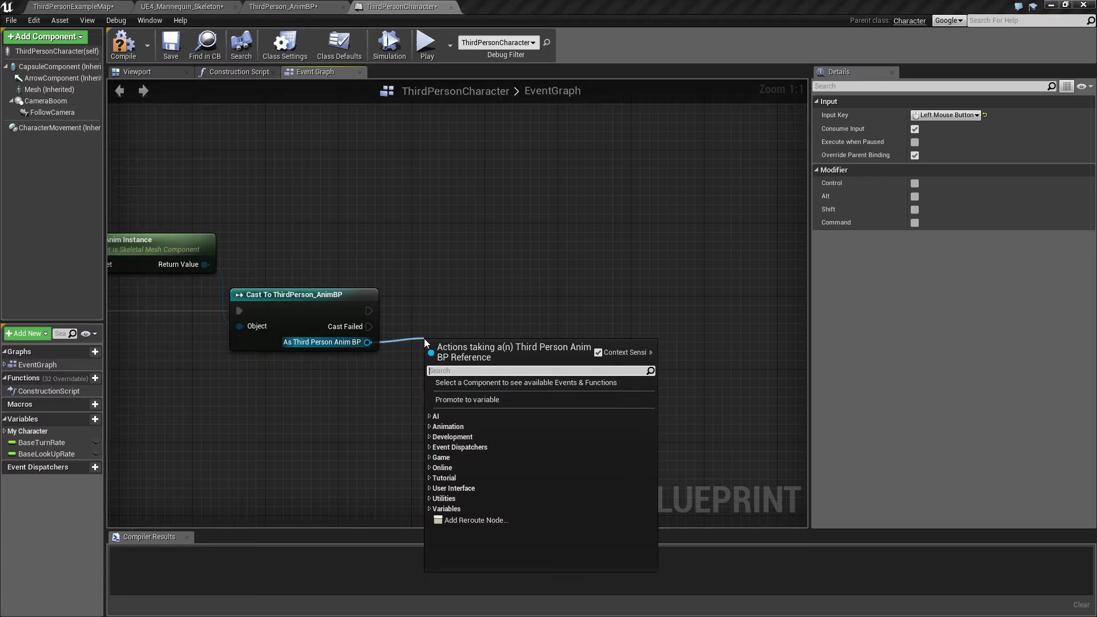
type("mon")
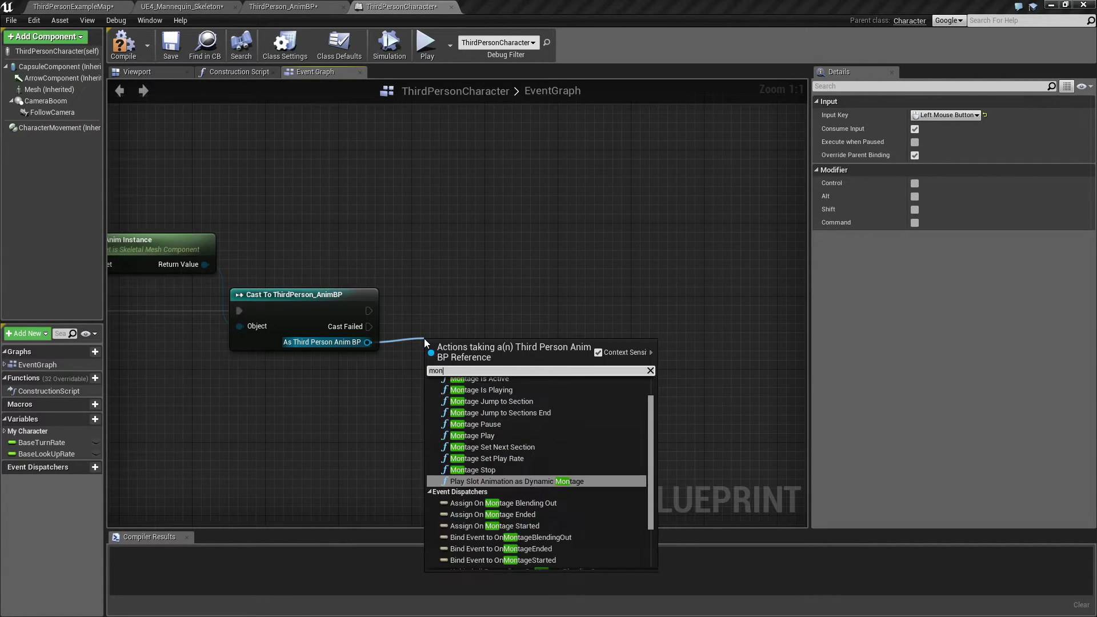
type("tage play")
key("Return")
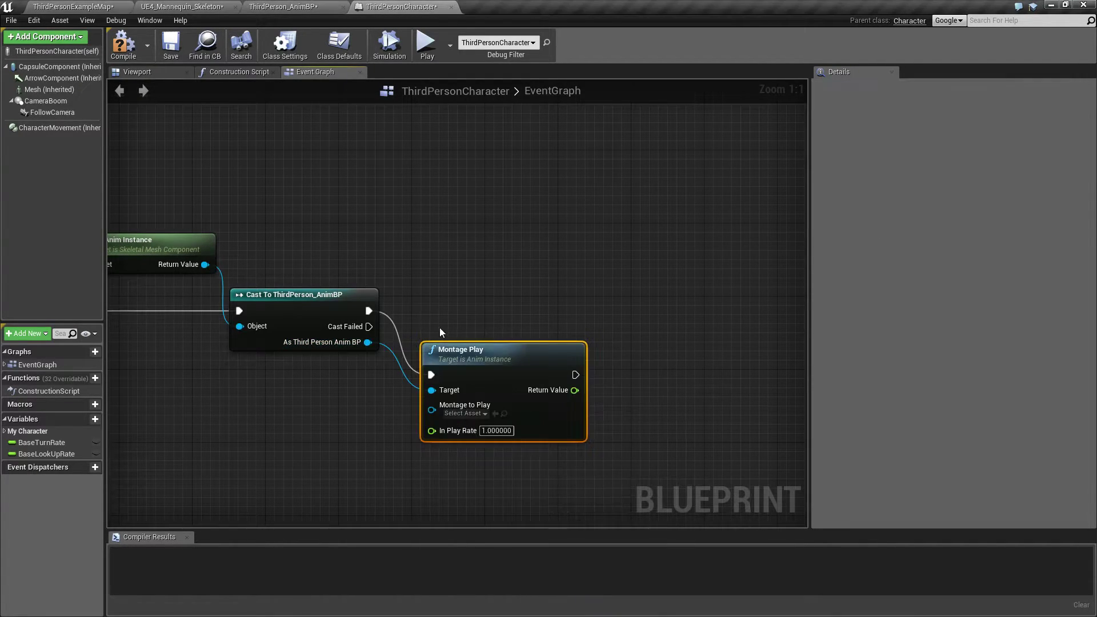
left_click_drag(469, 350, 468, 277)
Set the Montage Play node's Montage to Play to Fire_Rifle_Ironsights_Copy_Montage
left_click(464, 340)
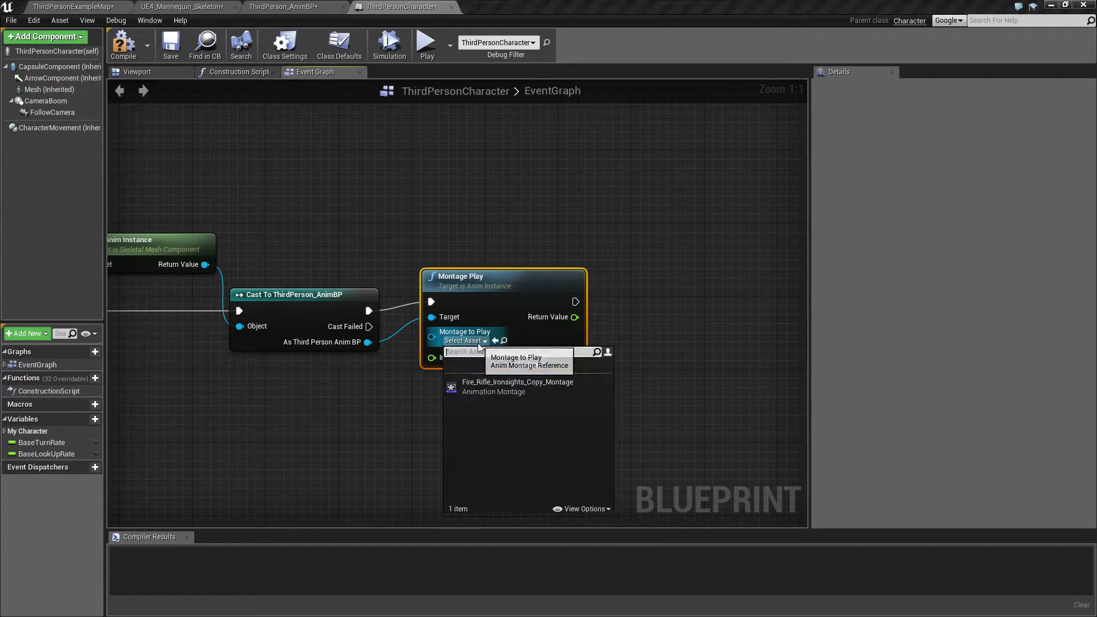
left_click(501, 388)
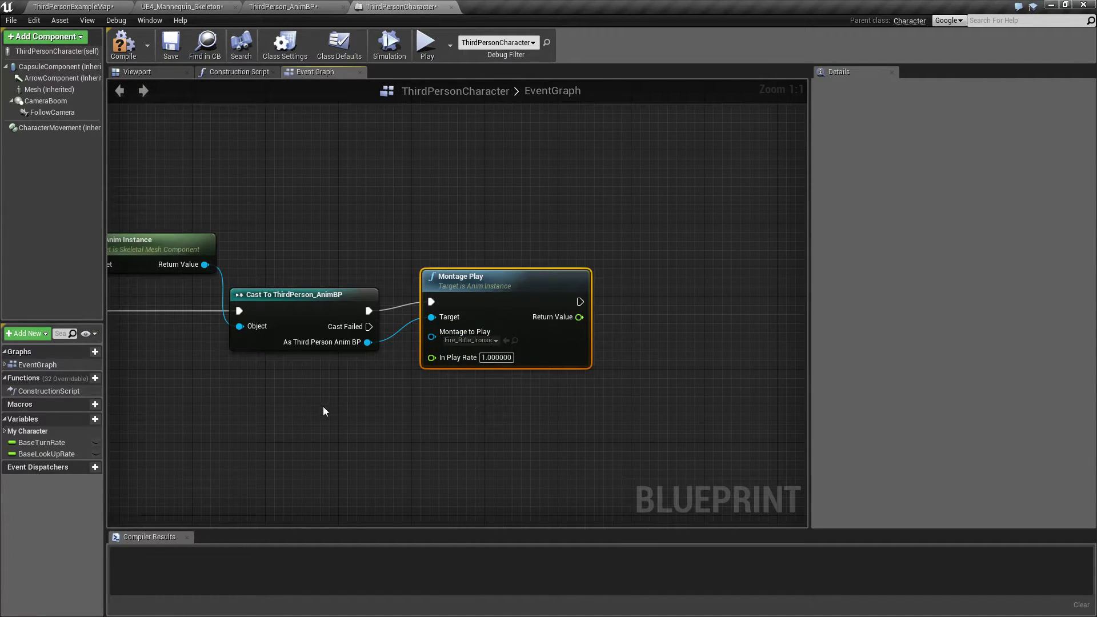
left_click(303, 389)
right_click_drag(304, 389, 427, 324)
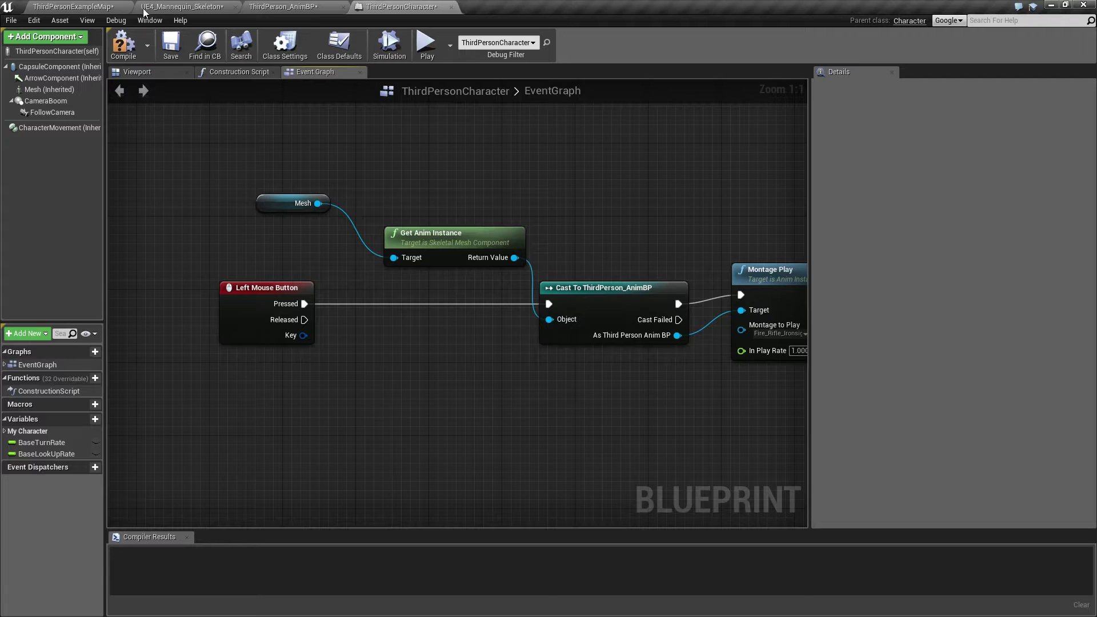
Open ThirdPerson_AnimBP's AnimGraph and move the Default state machine farther from NewAimOffsetBlendSpace1D to make room between them
left_click(73, 6)
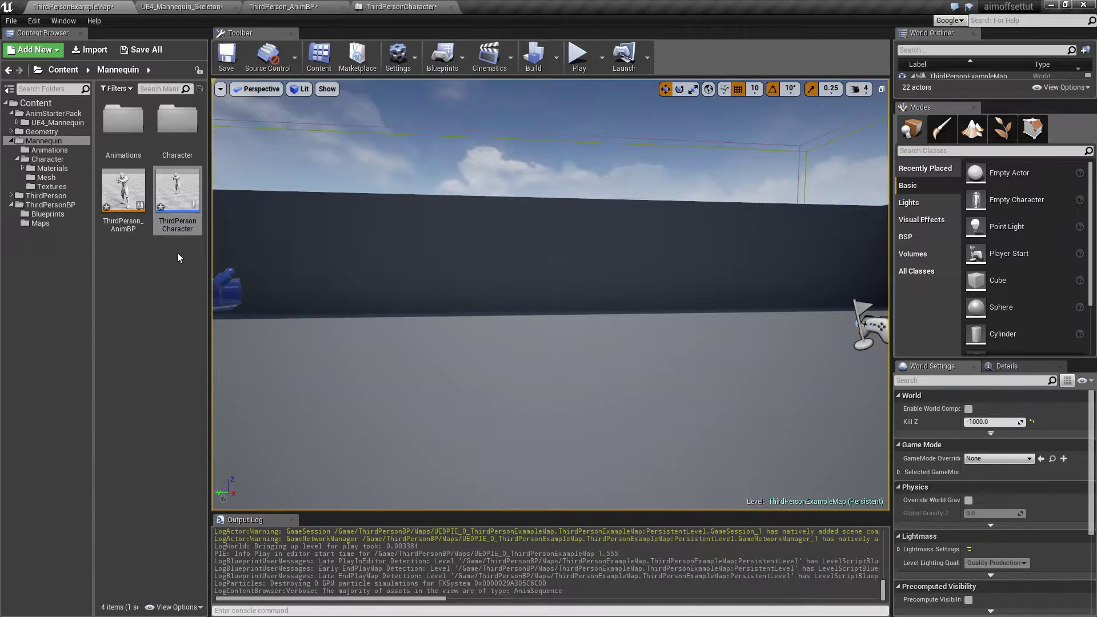
double_click(123, 191)
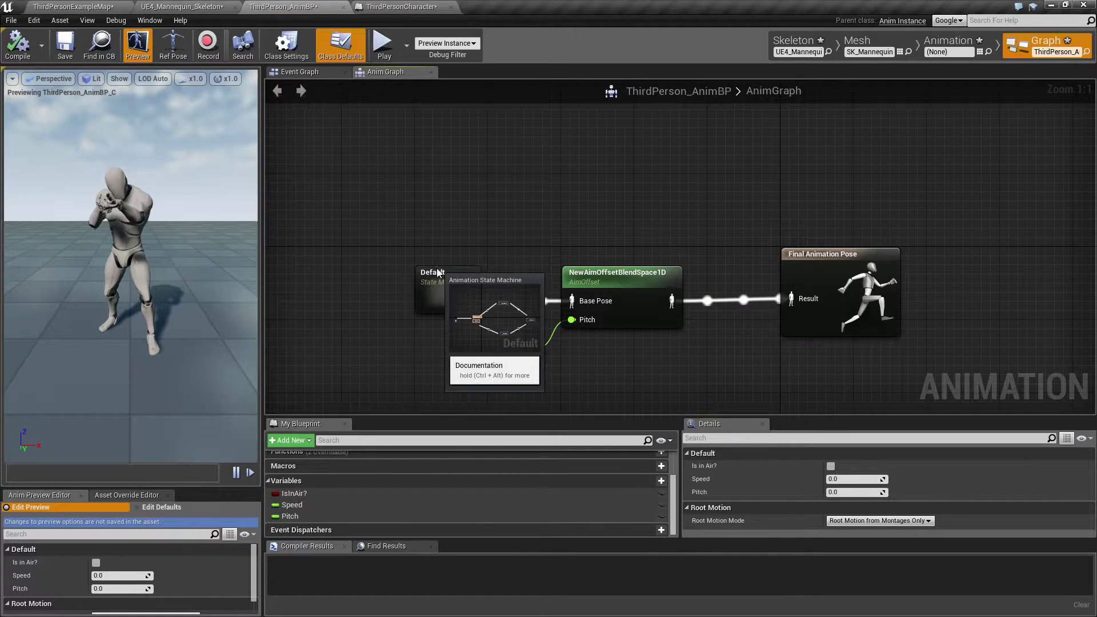
left_click_drag(426, 273, 304, 272)
right_click_drag(304, 272, 536, 256)
left_click_drag(536, 255, 445, 246)
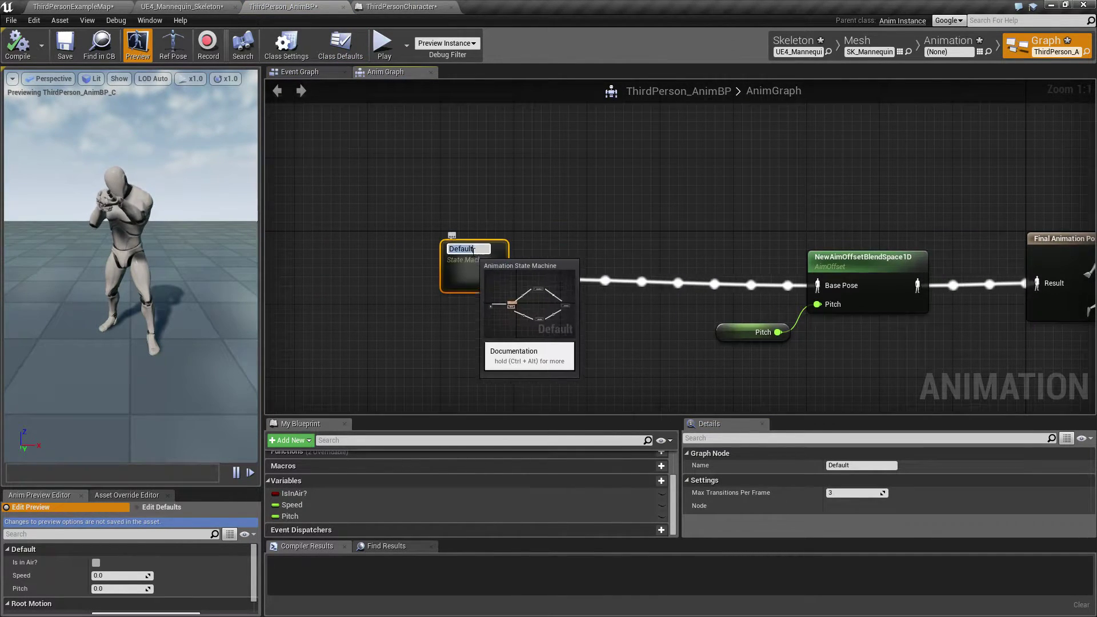
left_click(479, 263)
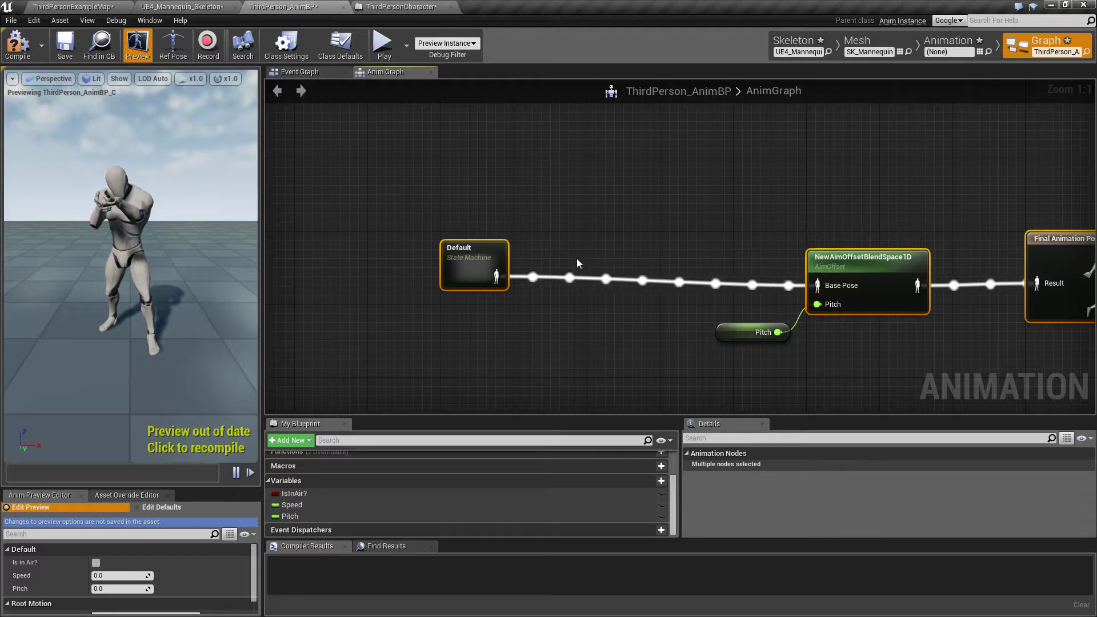
Add a Slot 'DefaultSlot' node between the Default state machine and the NewAimOffsetBlendSpace1D node
right_click(584, 234)
type("slot")
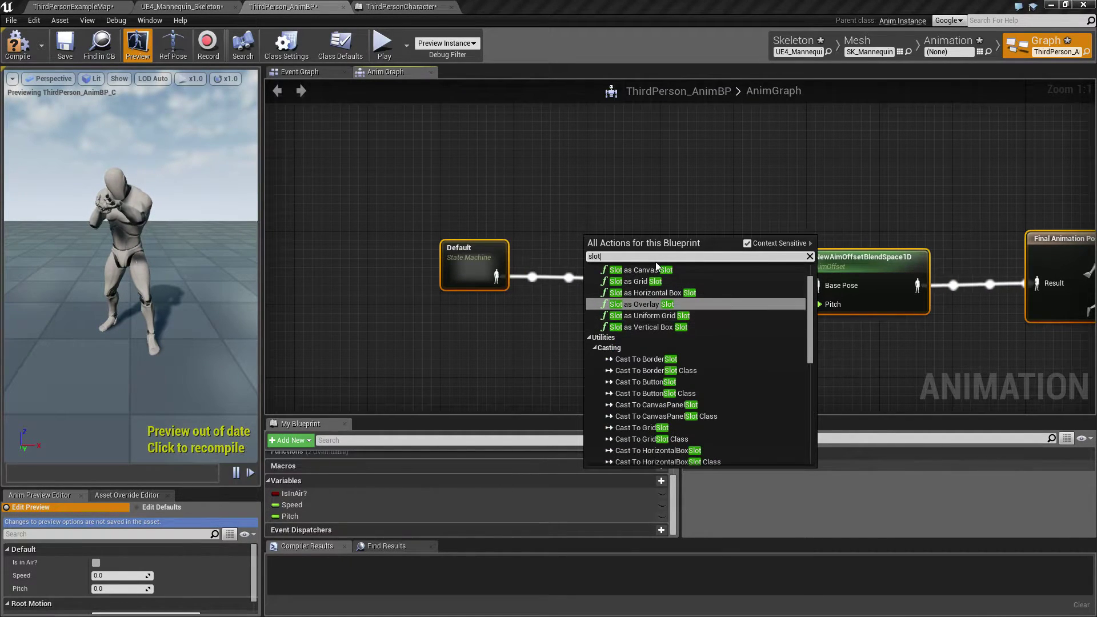
type(" de")
key("Return")
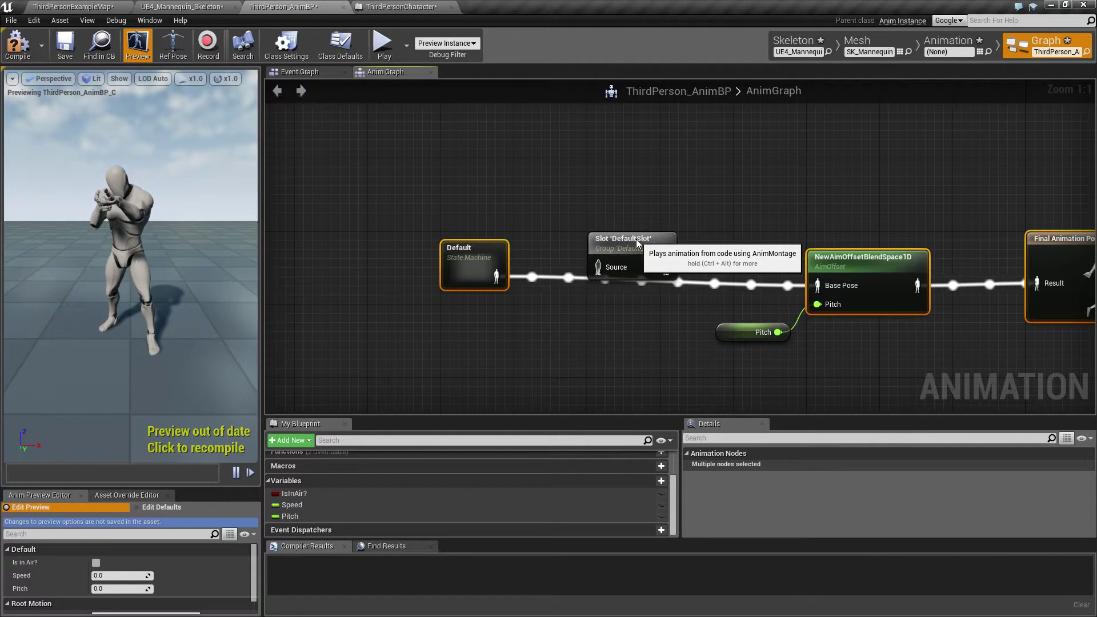
Route the Default state machine's pose through the DefaultSlot node into the aim offset's Base Pose, and align the state machine with the slot
left_click_drag(636, 239, 636, 267)
left_click_drag(497, 278, 599, 294)
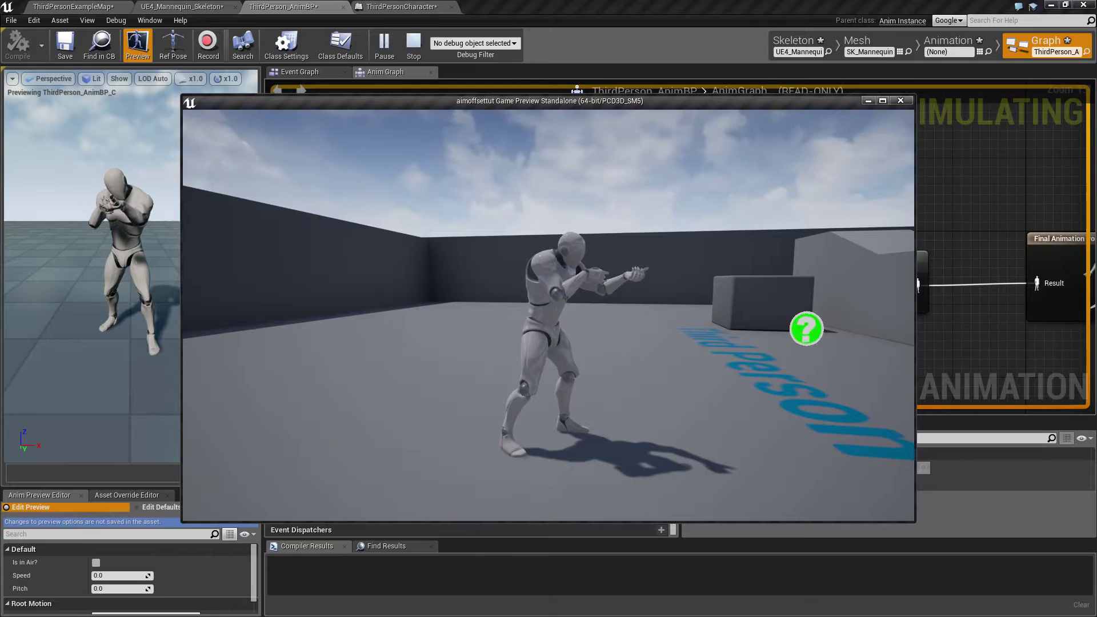
key("Escape")
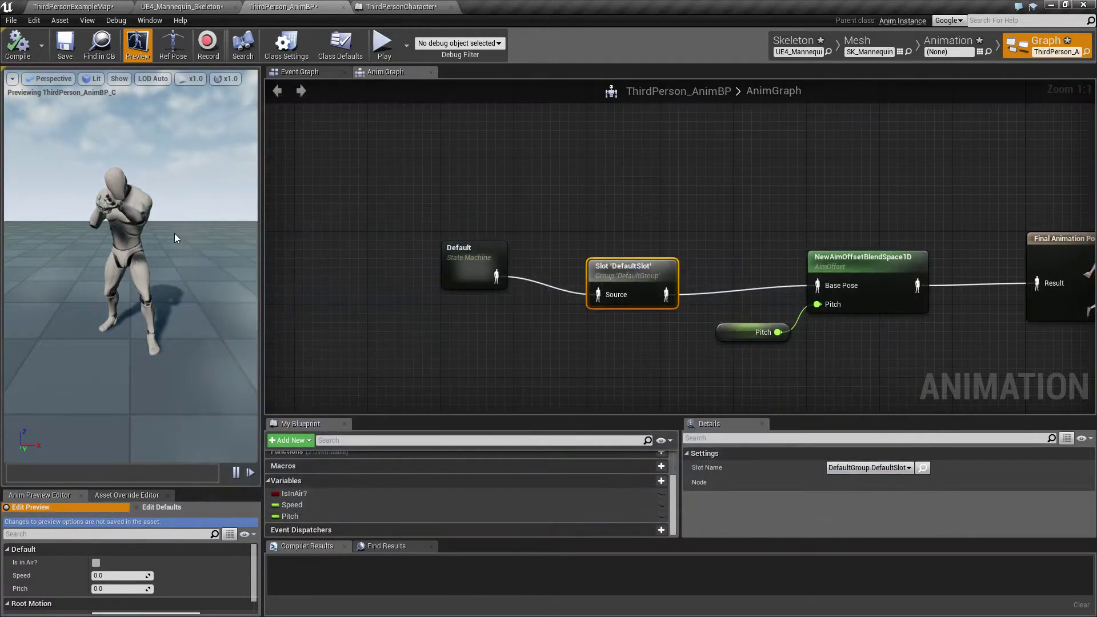
left_click_drag(470, 245, 470, 263)
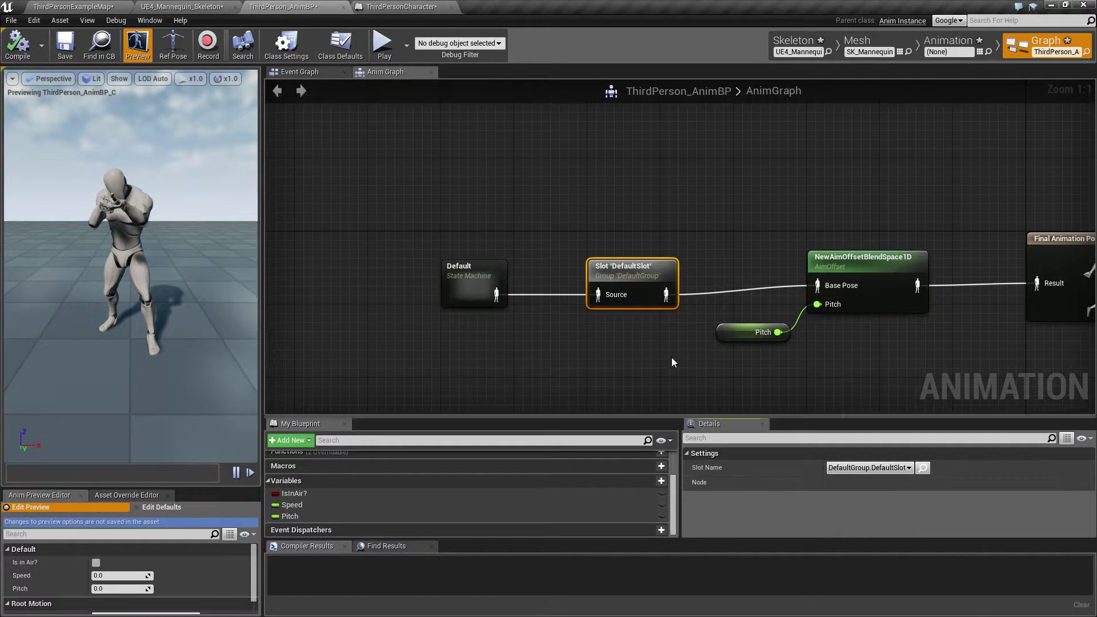
Save all modified assets and the level, and test-play ThirdPersonExampleMap
left_click(394, 7)
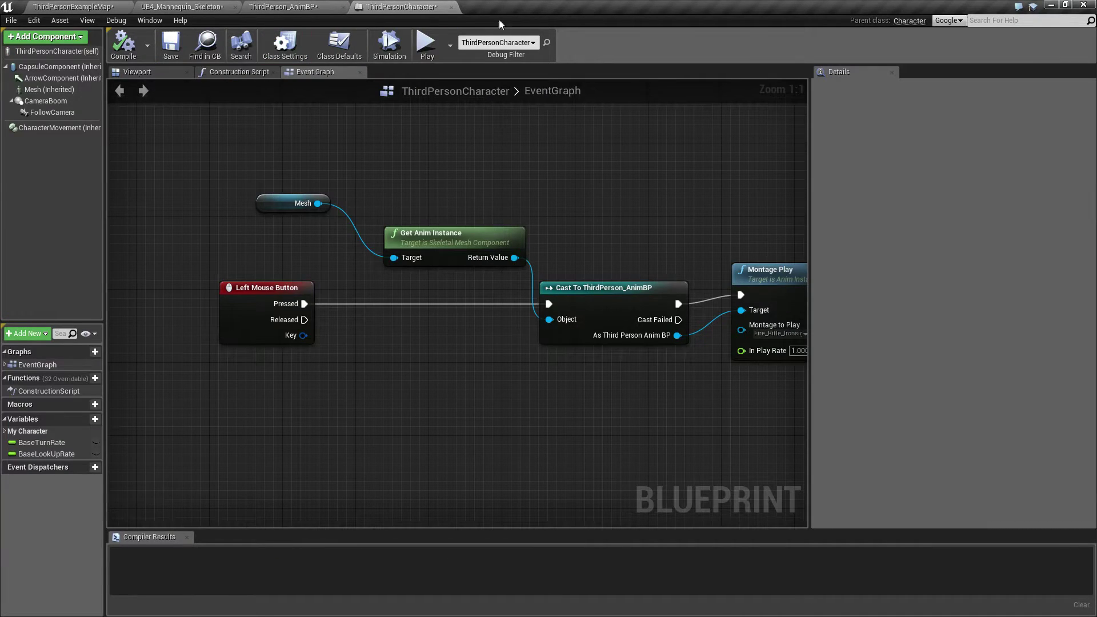
left_click(154, 8)
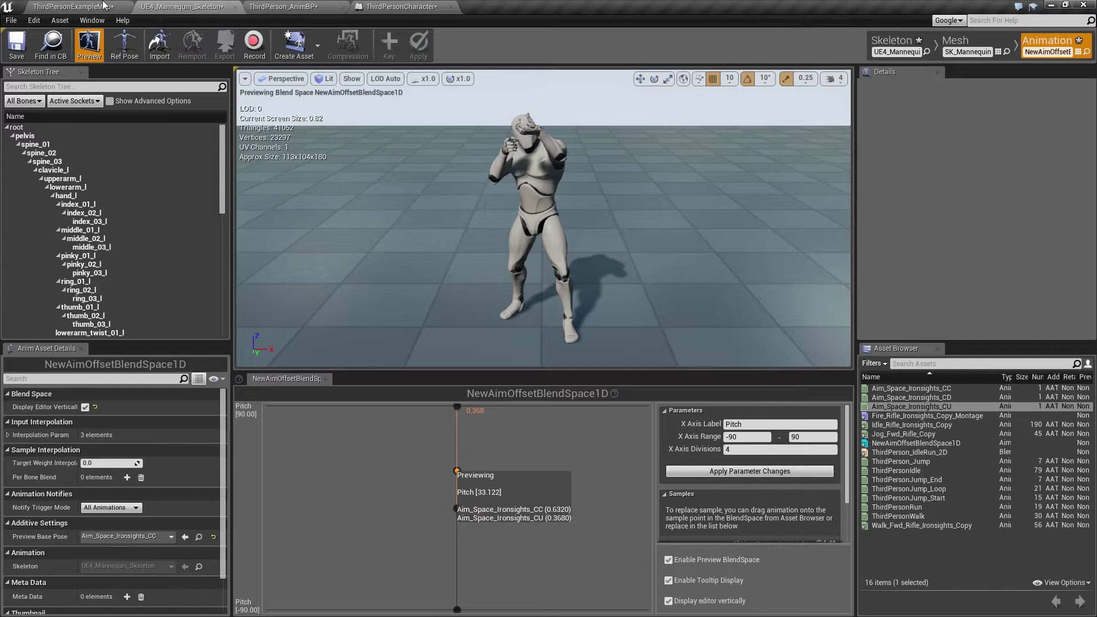
left_click(88, 7)
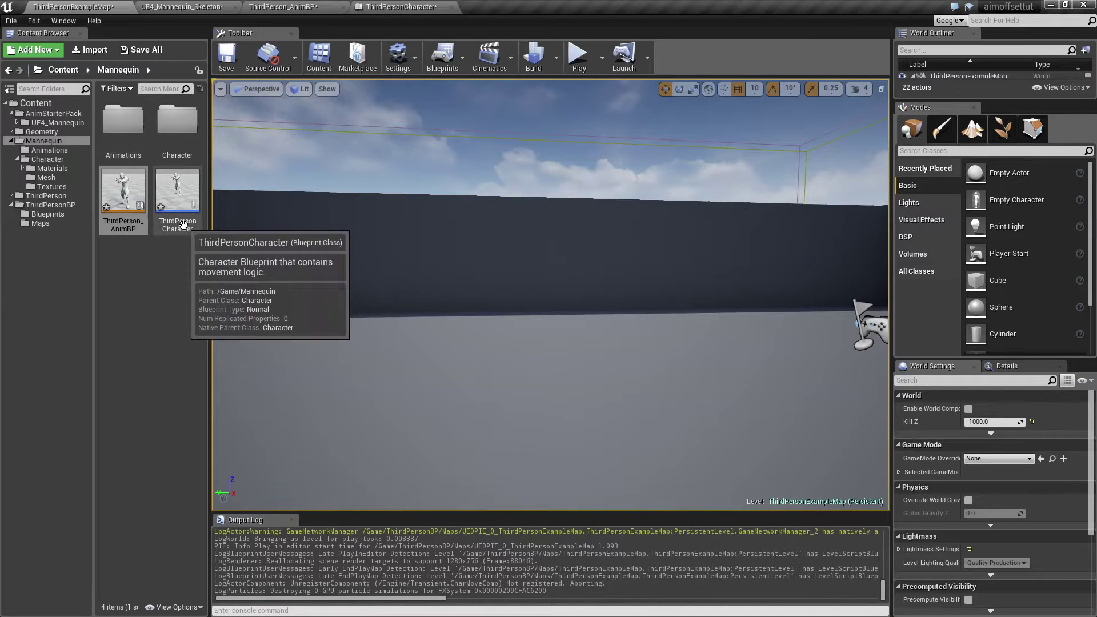
left_click(45, 152)
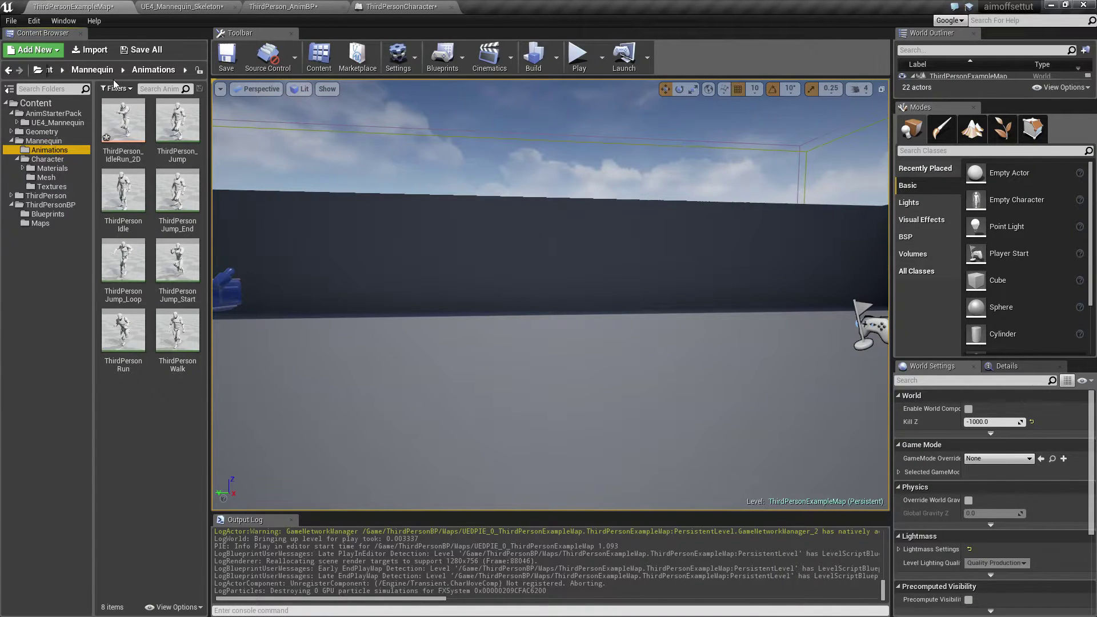
left_click(133, 53)
left_click(657, 438)
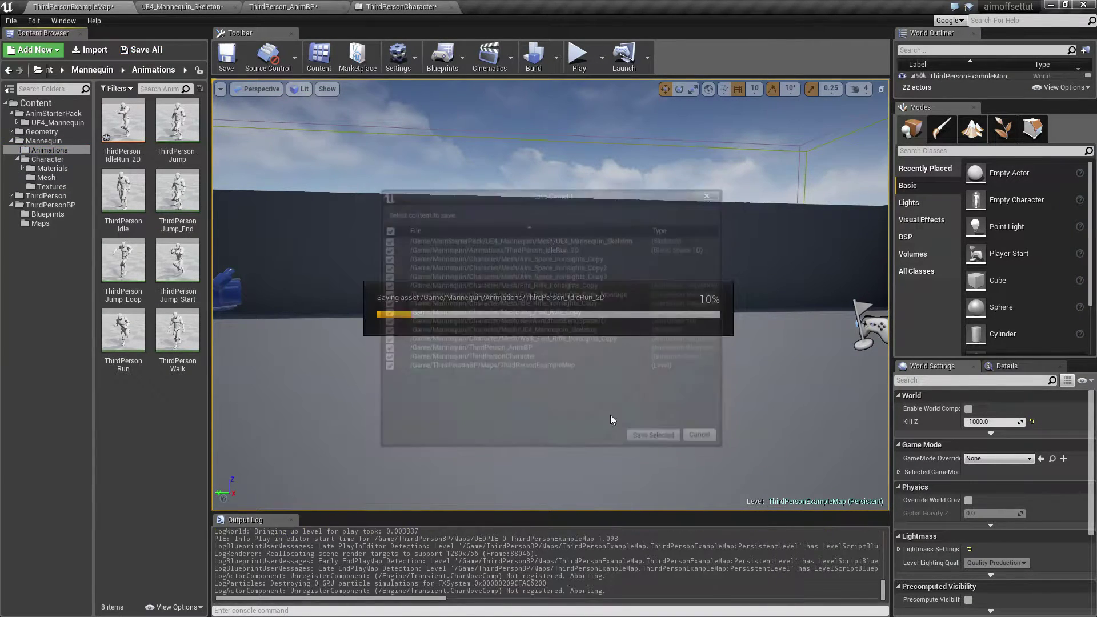
left_click(575, 65)
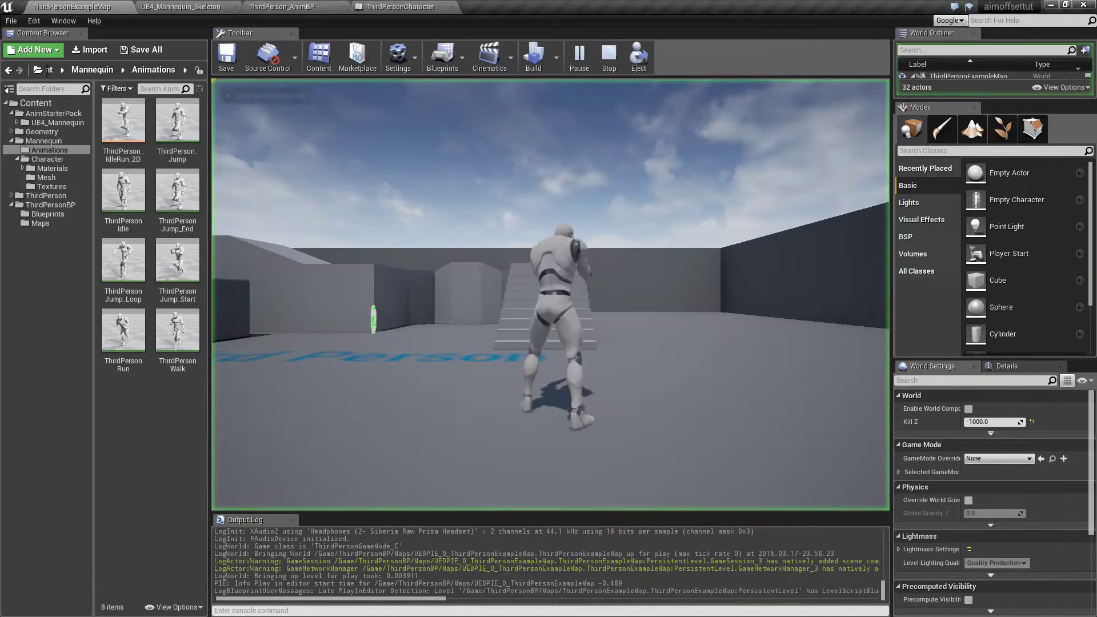
key("Escape")
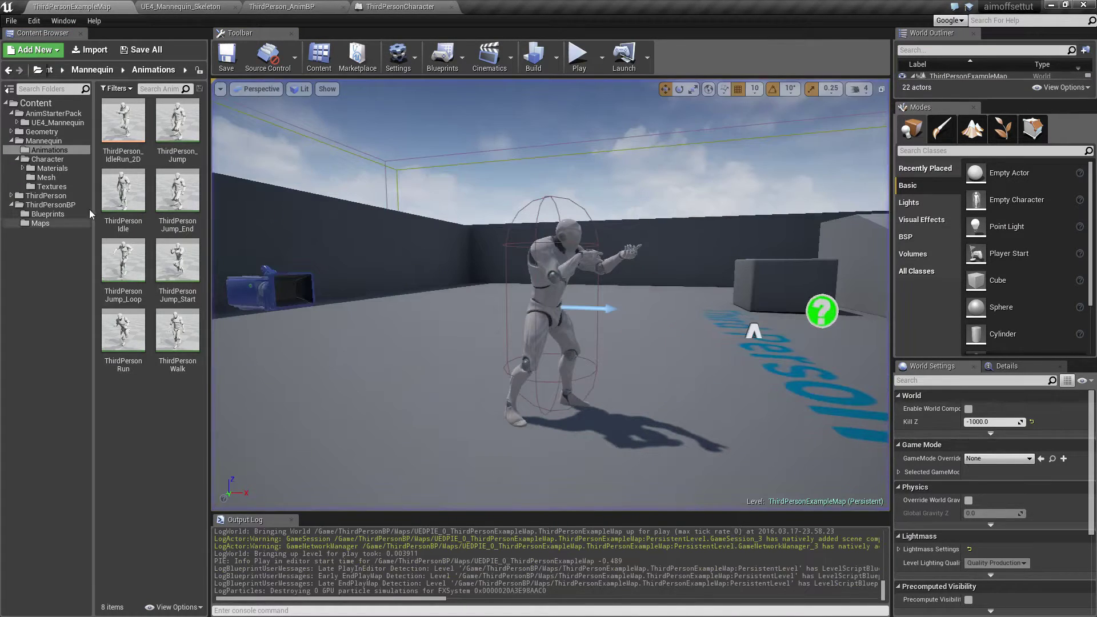
Examine Fire_Rifle_Ironsights_Copy_Montage from the Mesh folder and the Montage Play node in ThirdPersonCharacter's event graph
left_click(46, 178)
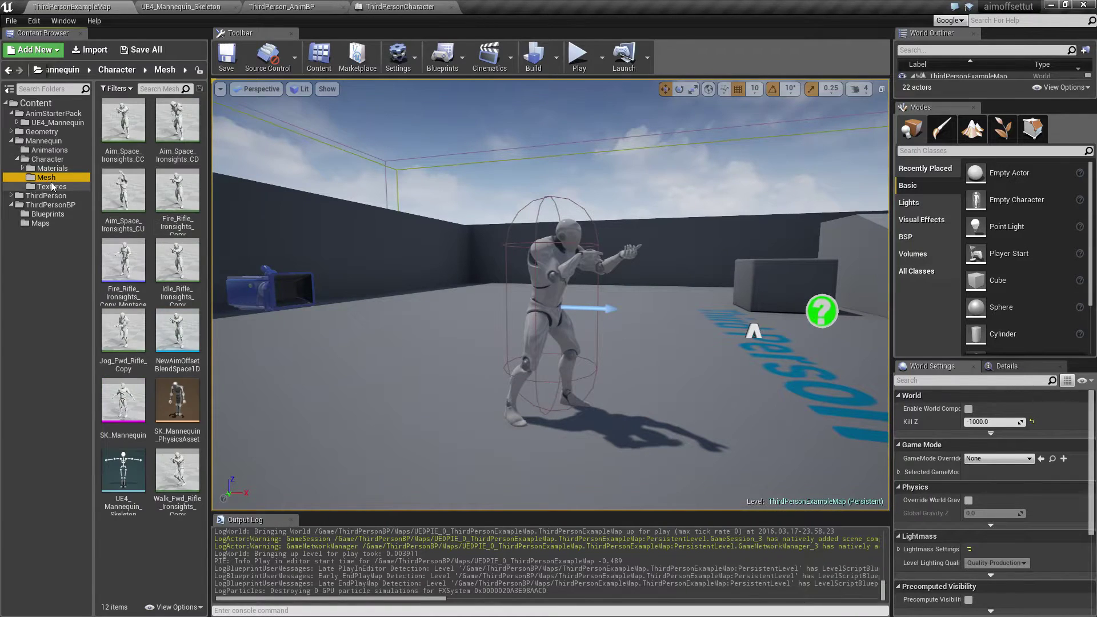
left_click(48, 150)
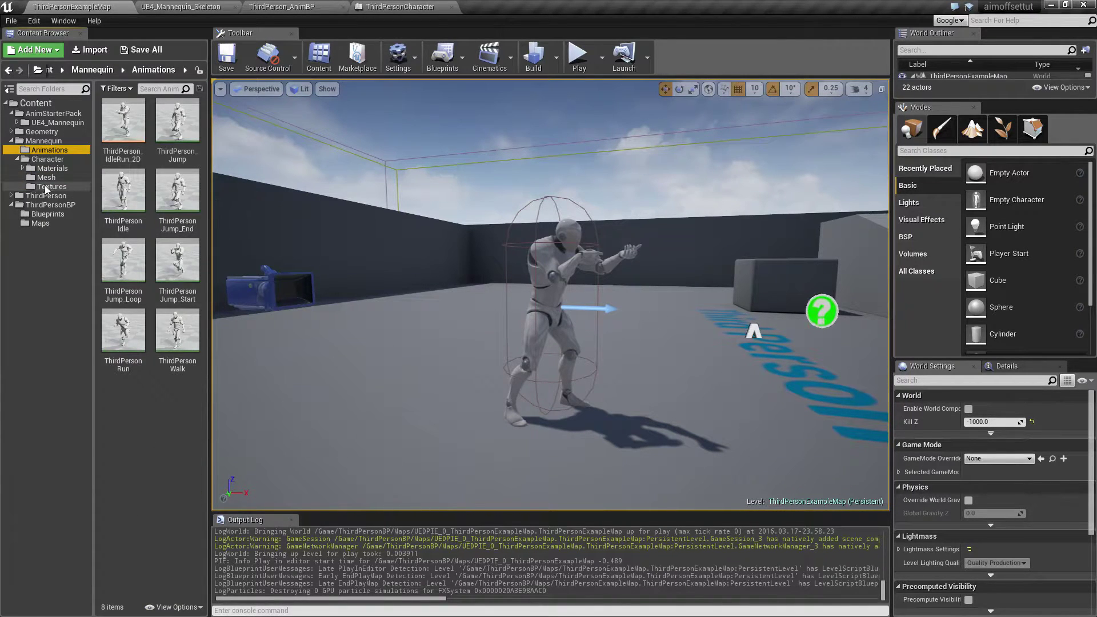
left_click(46, 177)
double_click(120, 258)
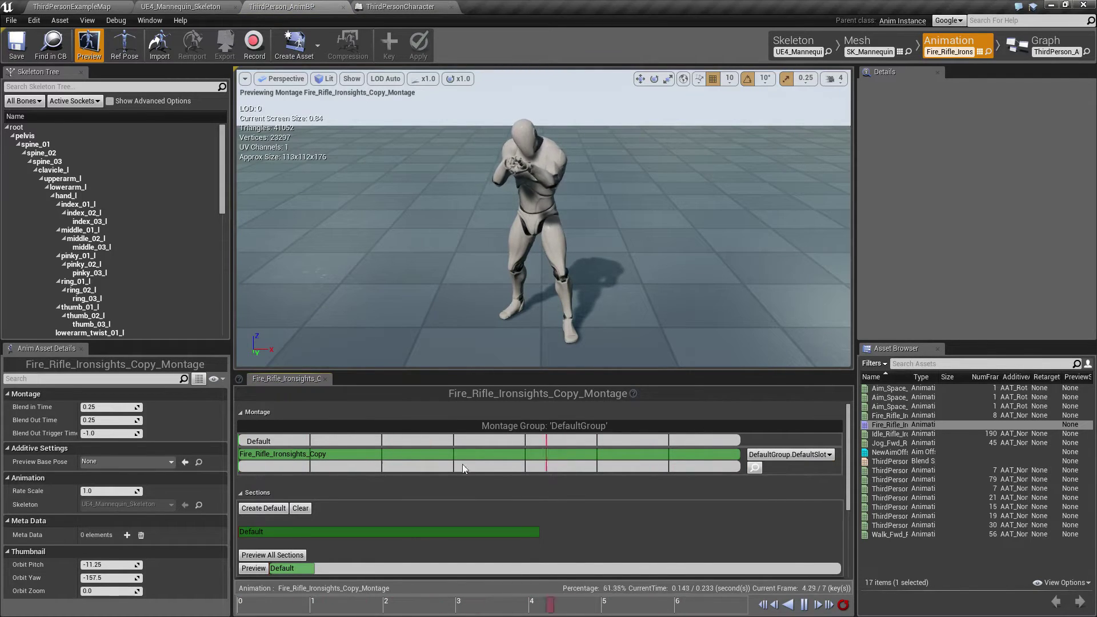
left_click(405, 7)
right_click_drag(777, 336, 530, 319)
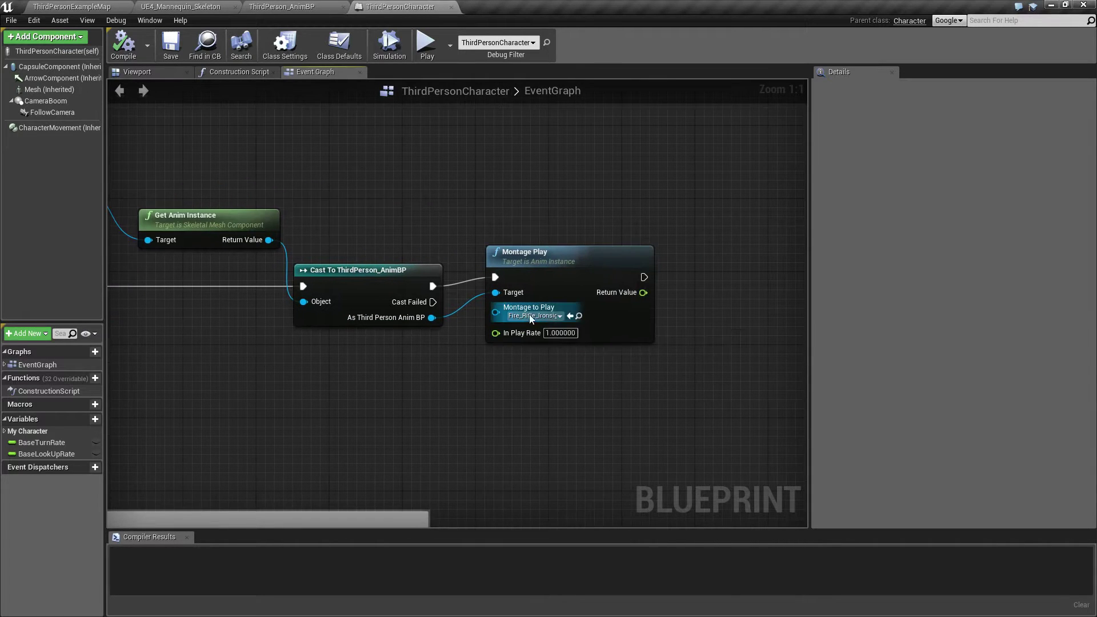
right_click_drag(245, 372, 273, 345)
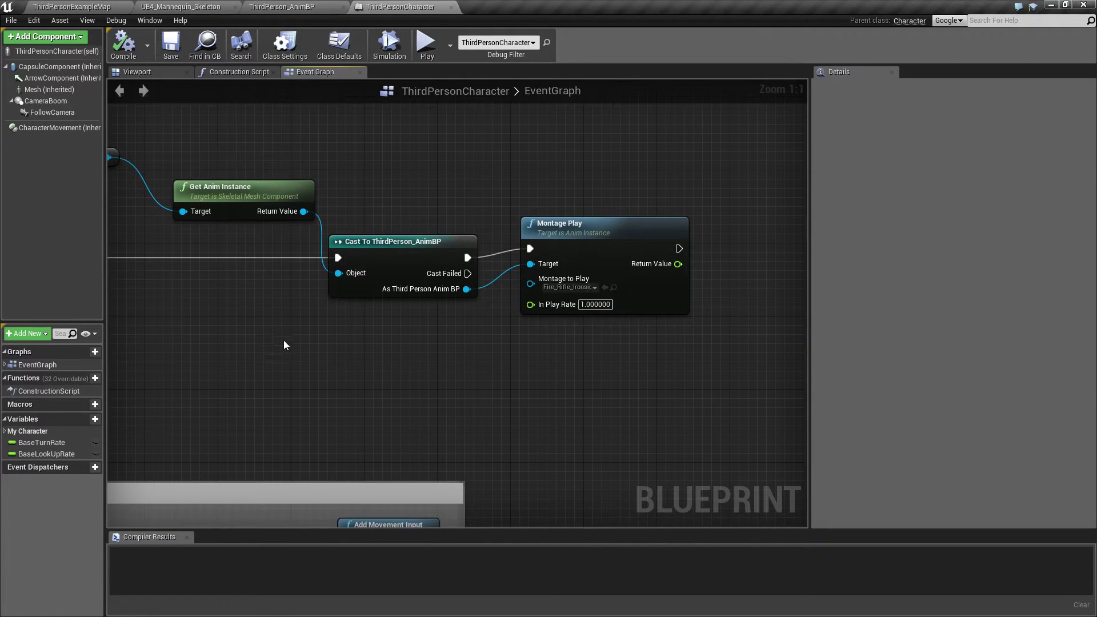
Set both Blend In Time and Blend Out Time of Fire_Rifle_Ironsights_Copy_Montage to 0
left_click(64, 6)
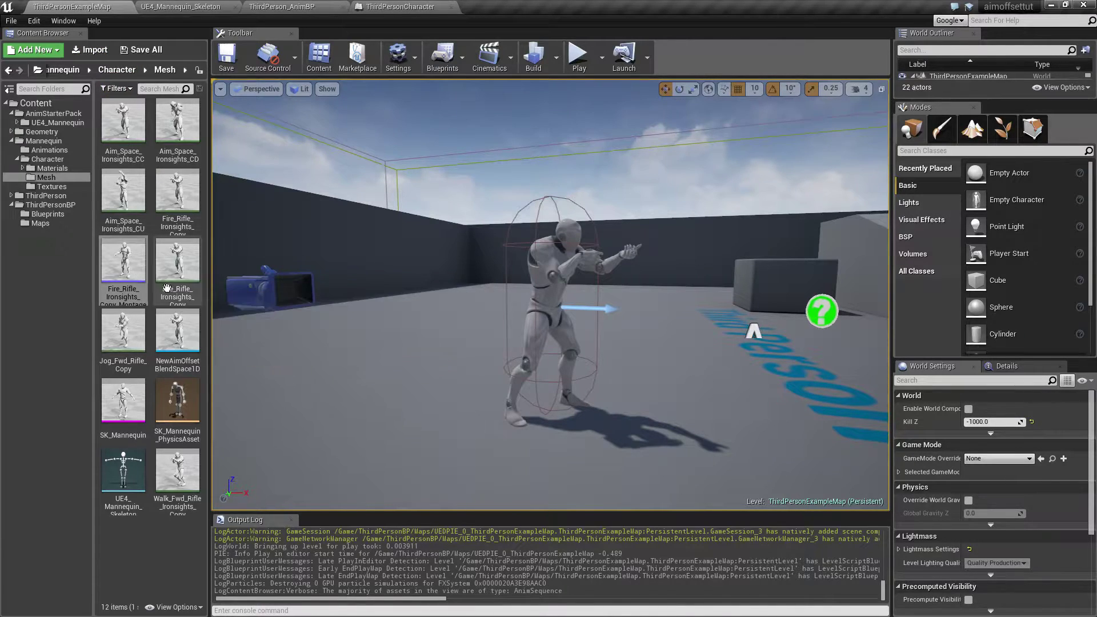
double_click(137, 279)
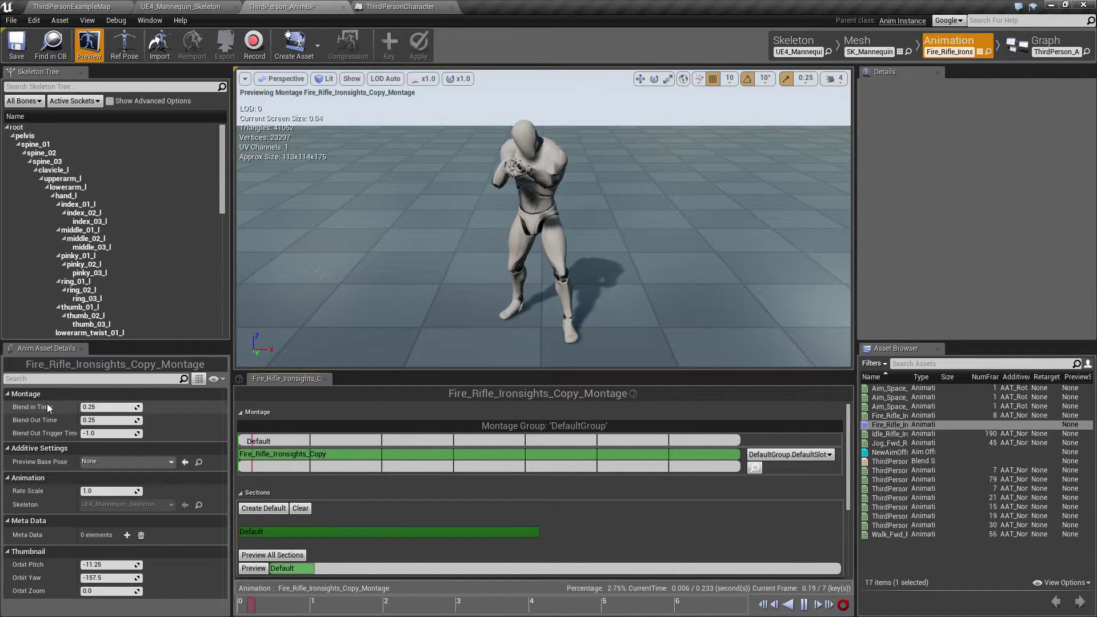
left_click(109, 407)
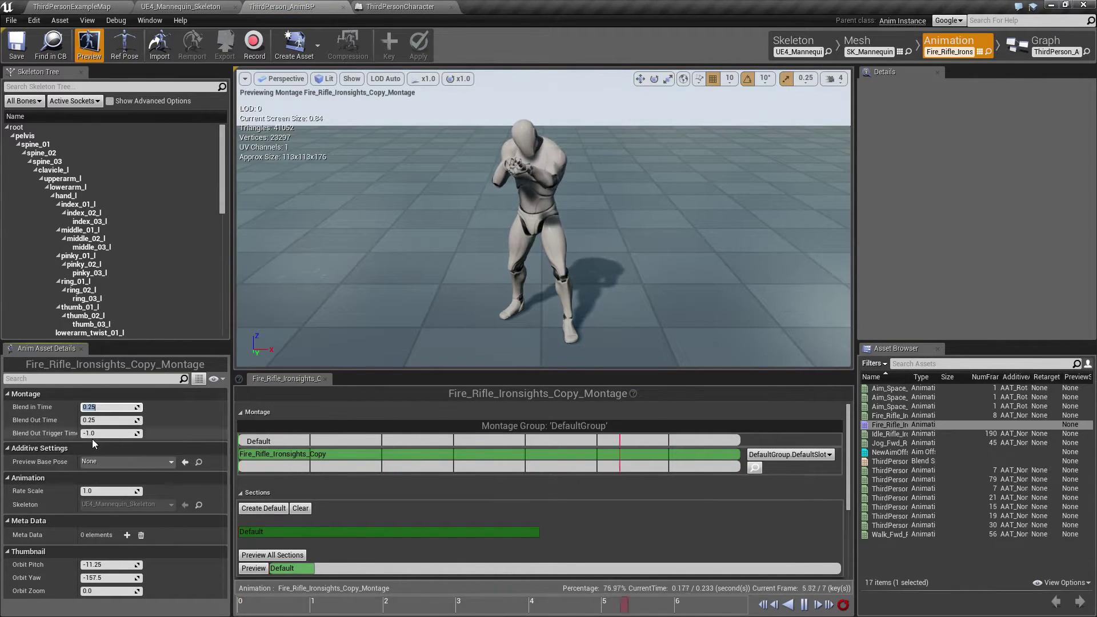
type("0")
left_click(105, 420)
type("0")
key("Return")
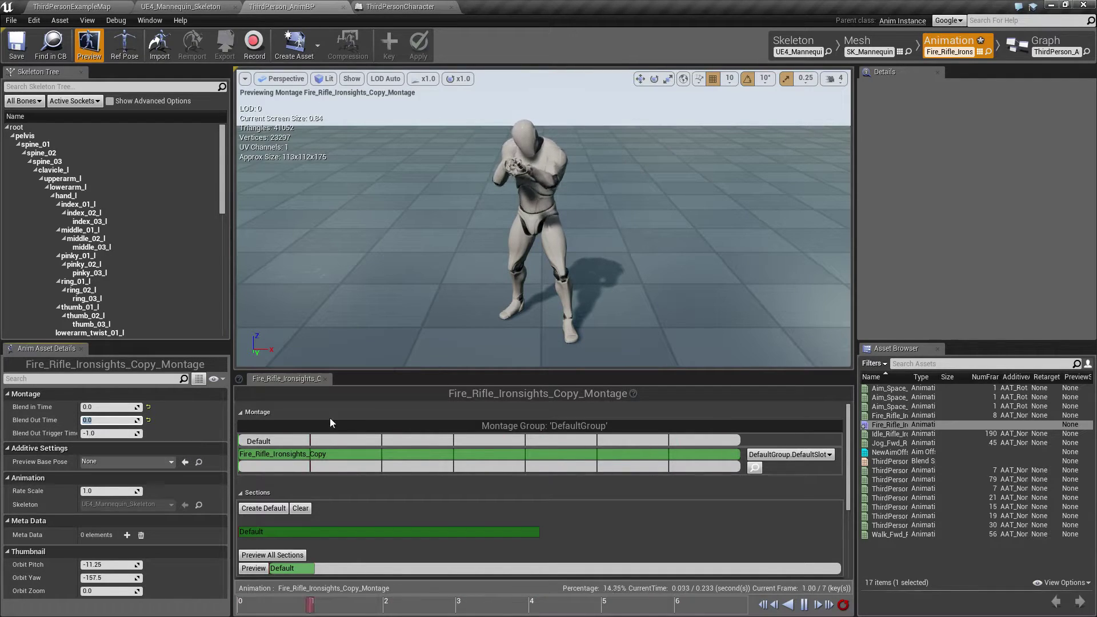
Test-play ThirdPersonExampleMap to check the rifle firing animation without montage blending
left_click(93, 6)
left_click(578, 55)
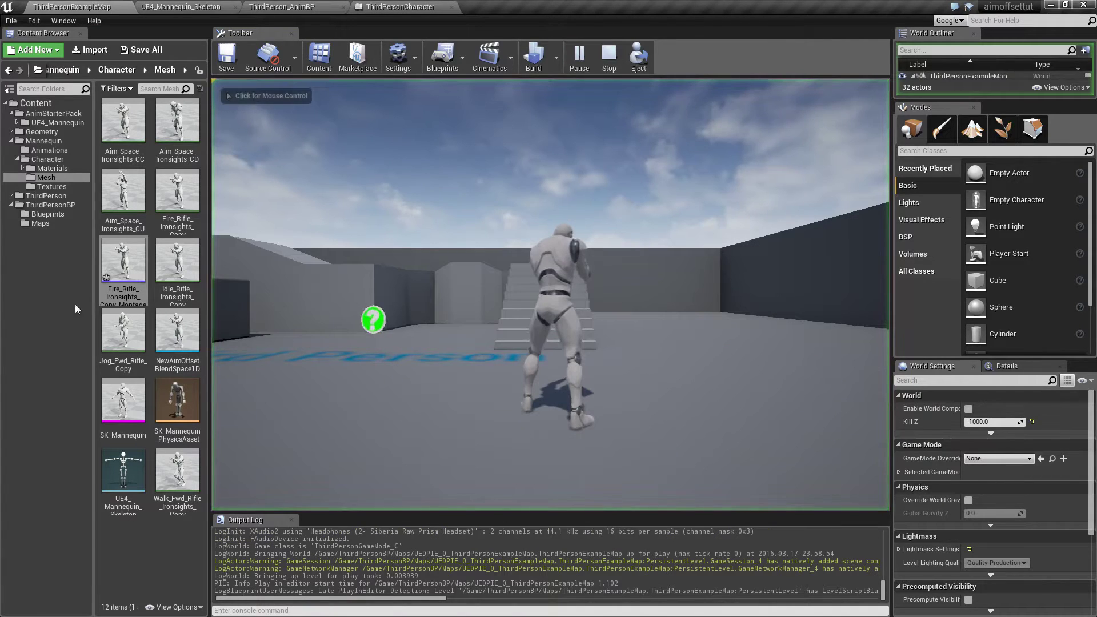
left_click(485, 307)
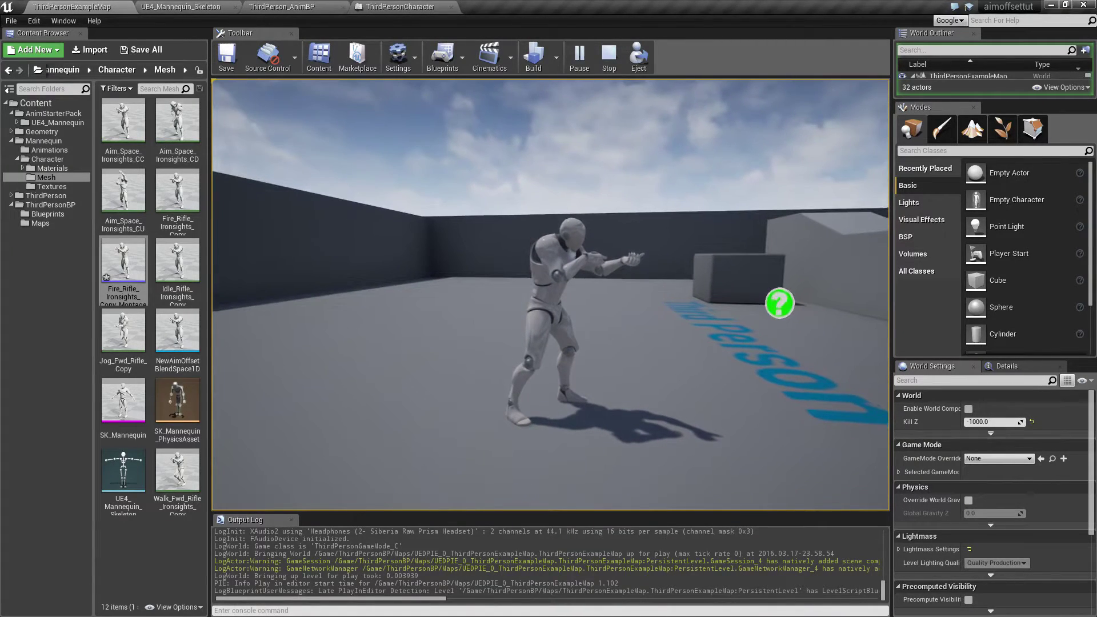
key("Escape")
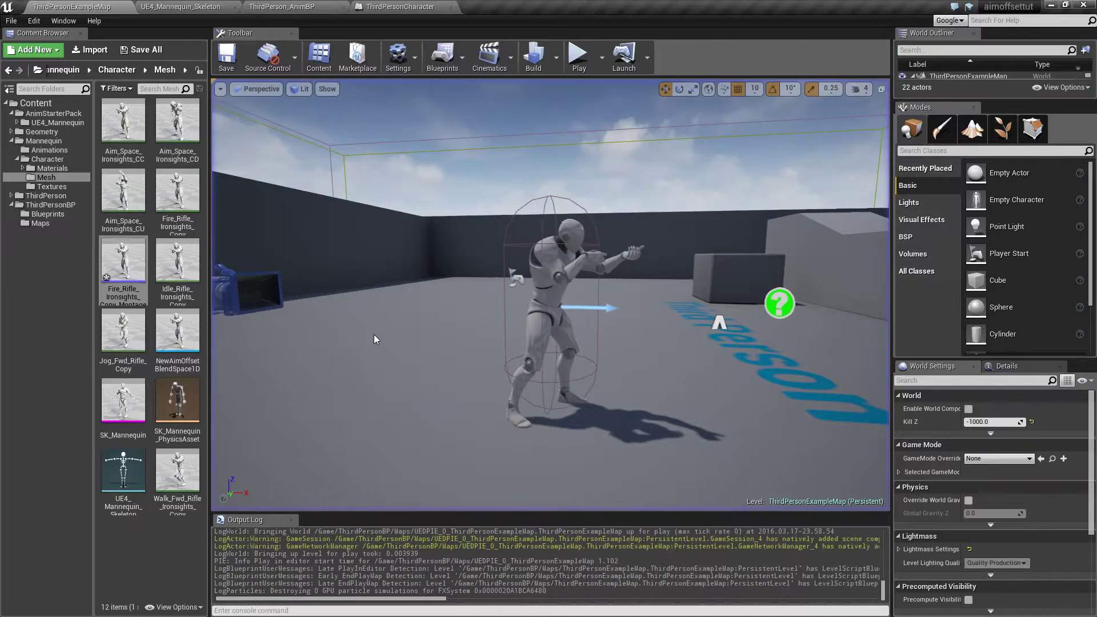
Review the fire montage's settings and play the level again to test aiming, firing and jumping
double_click(146, 277)
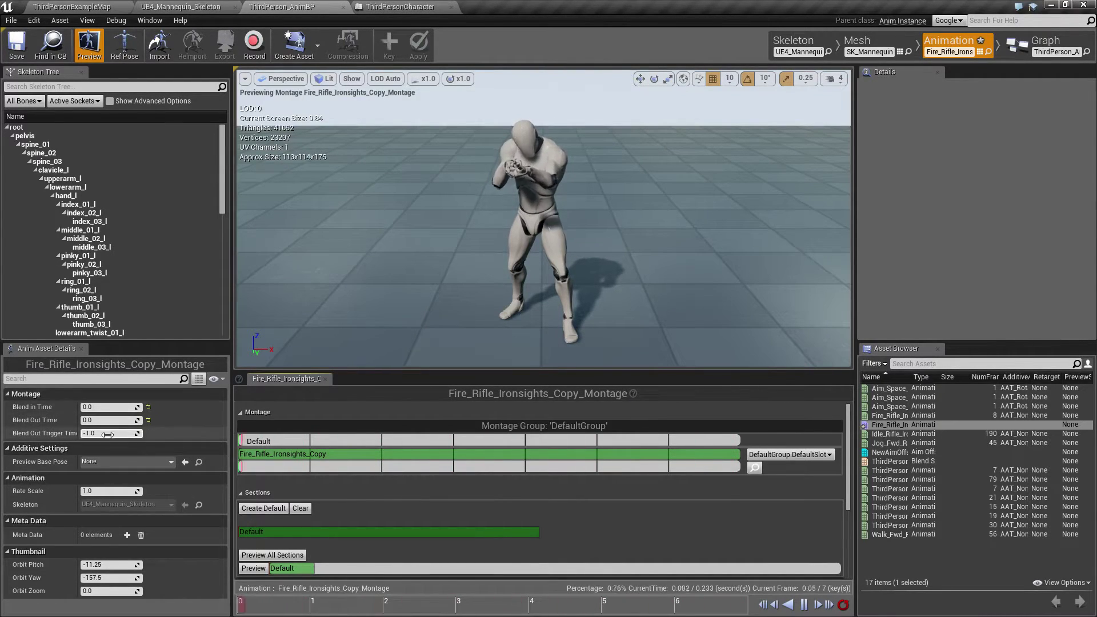
left_click(57, 6)
left_click(573, 68)
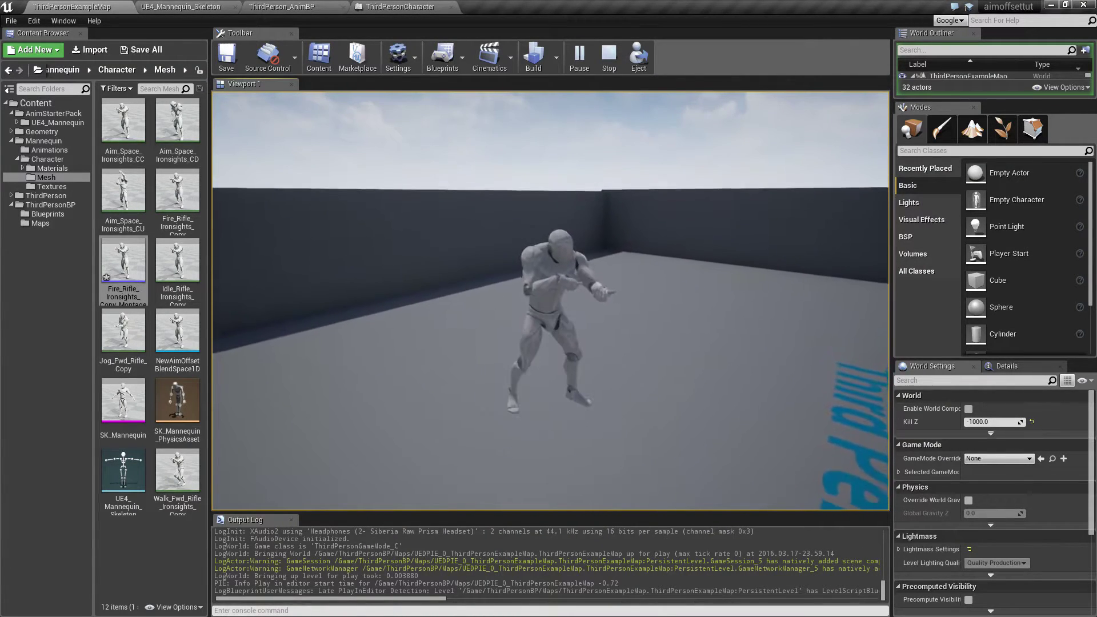
key("space")
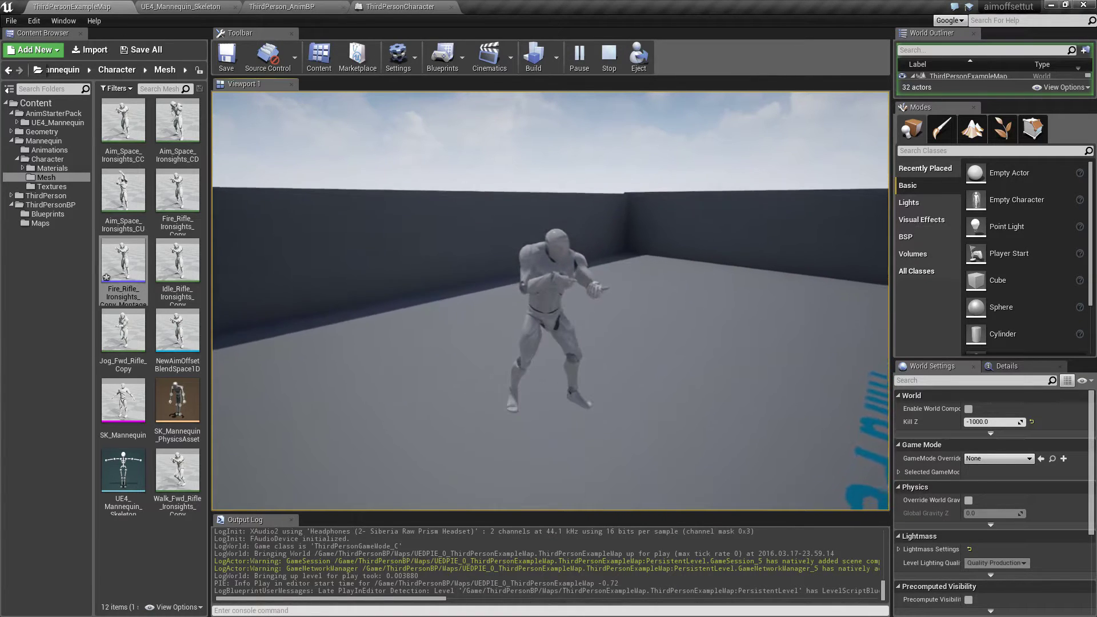
key("space")
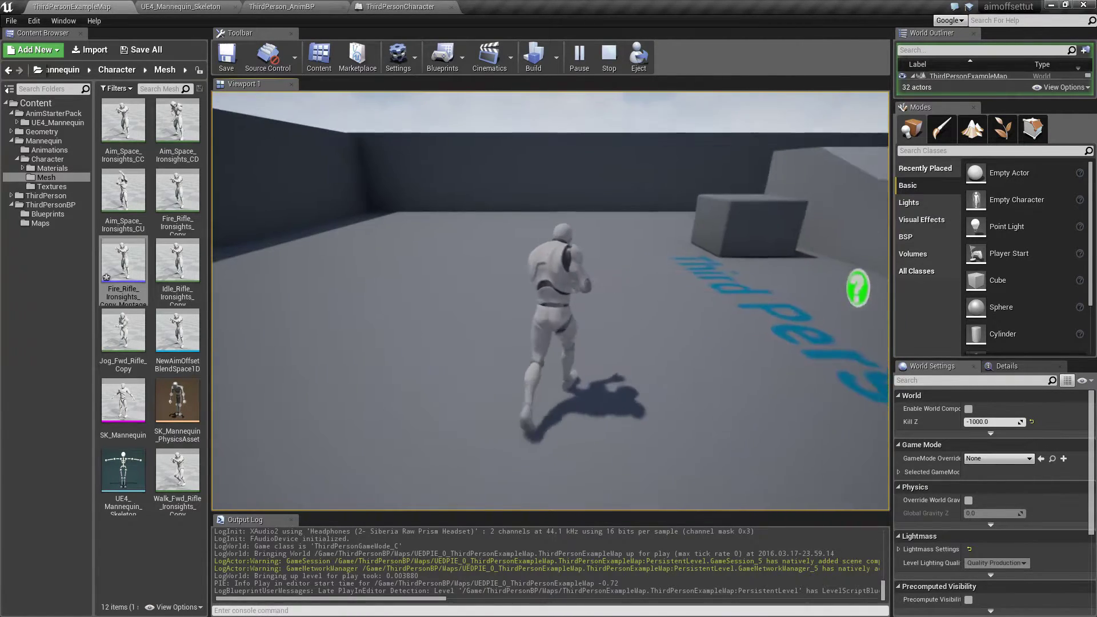
key("Escape")
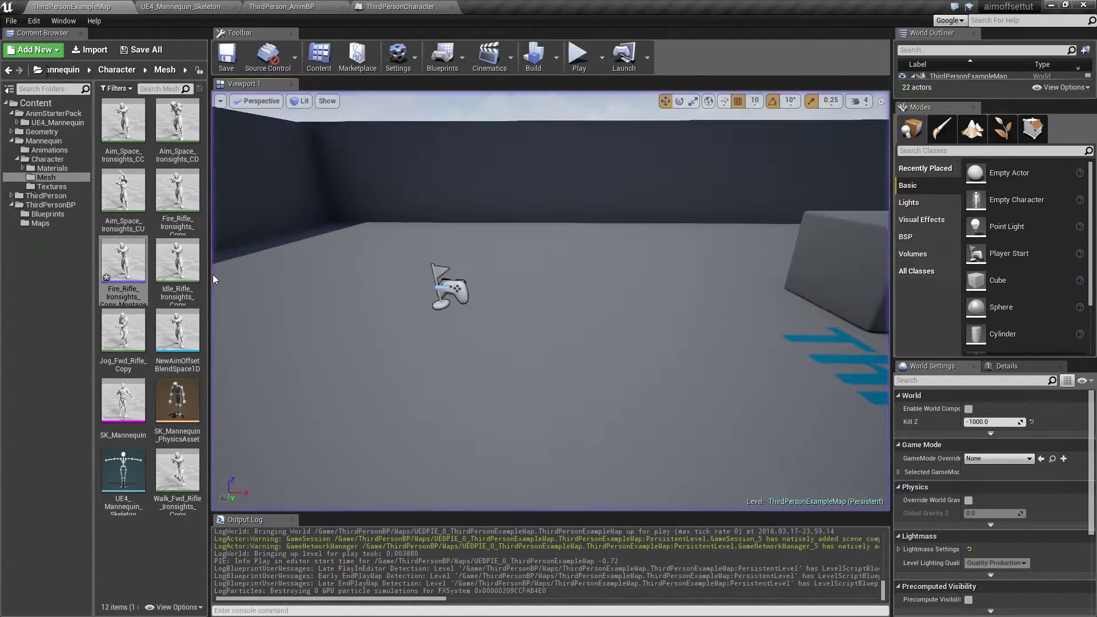
left_click(309, 7)
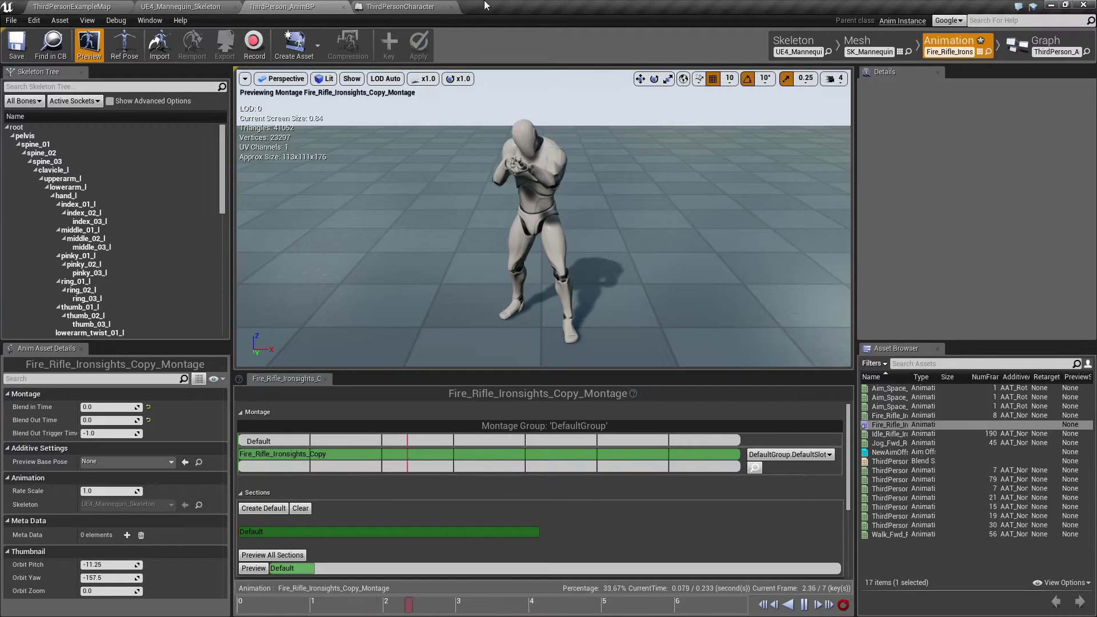
left_click(363, 6)
left_click(185, 5)
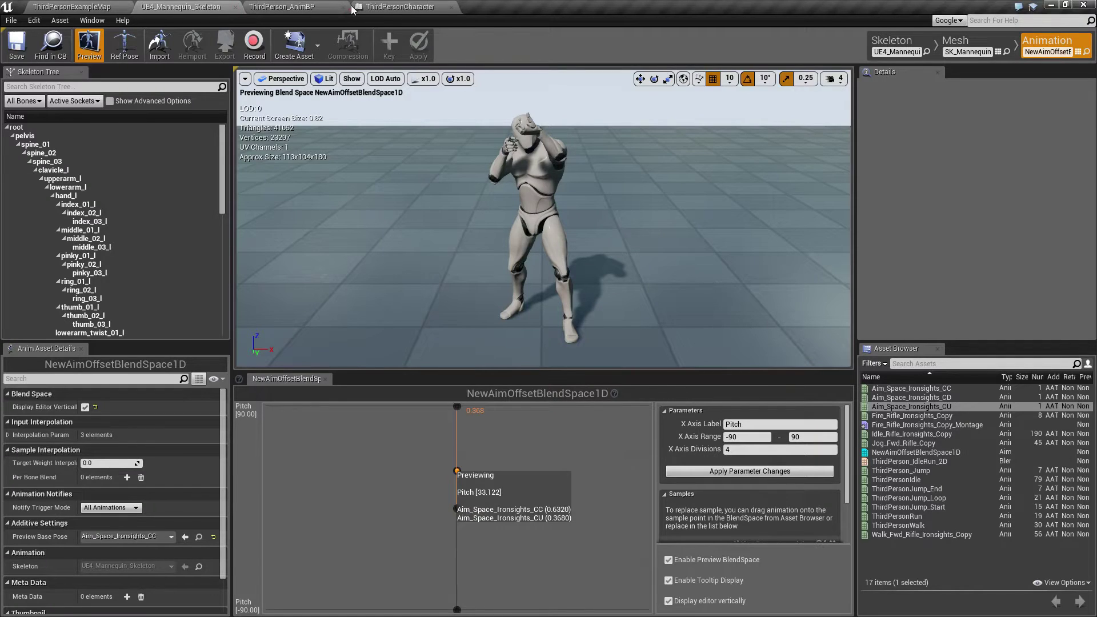
Add a Layered blend per bone node in ThirdPerson_AnimBP's AnimGraph between the DefaultSlot node and NewAimOffsetBlendSpace1D
left_click(303, 8)
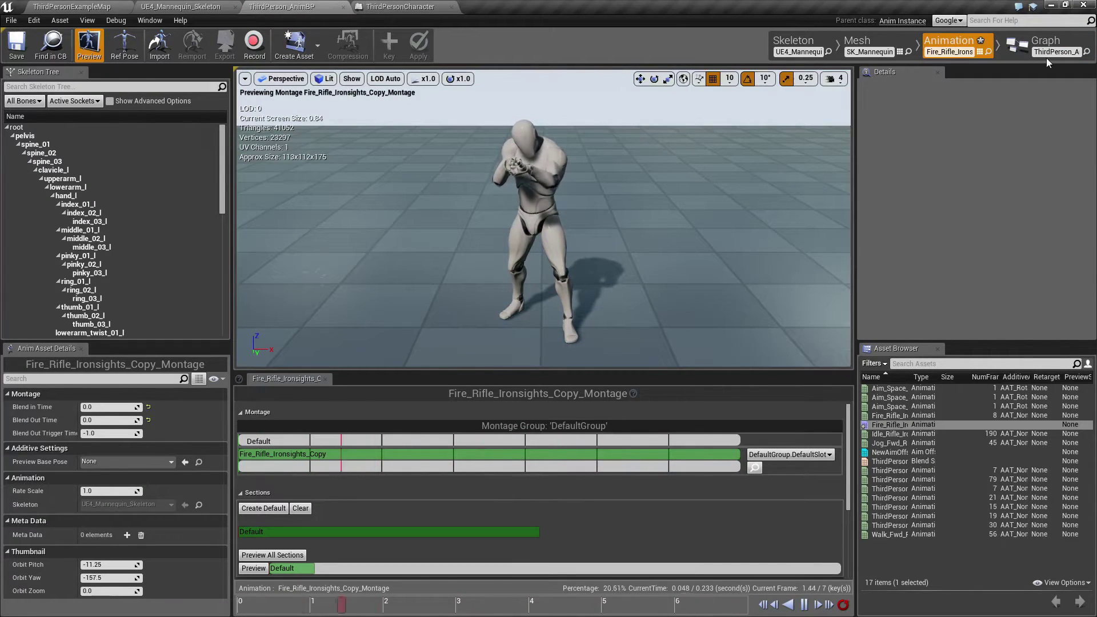
left_click(1046, 46)
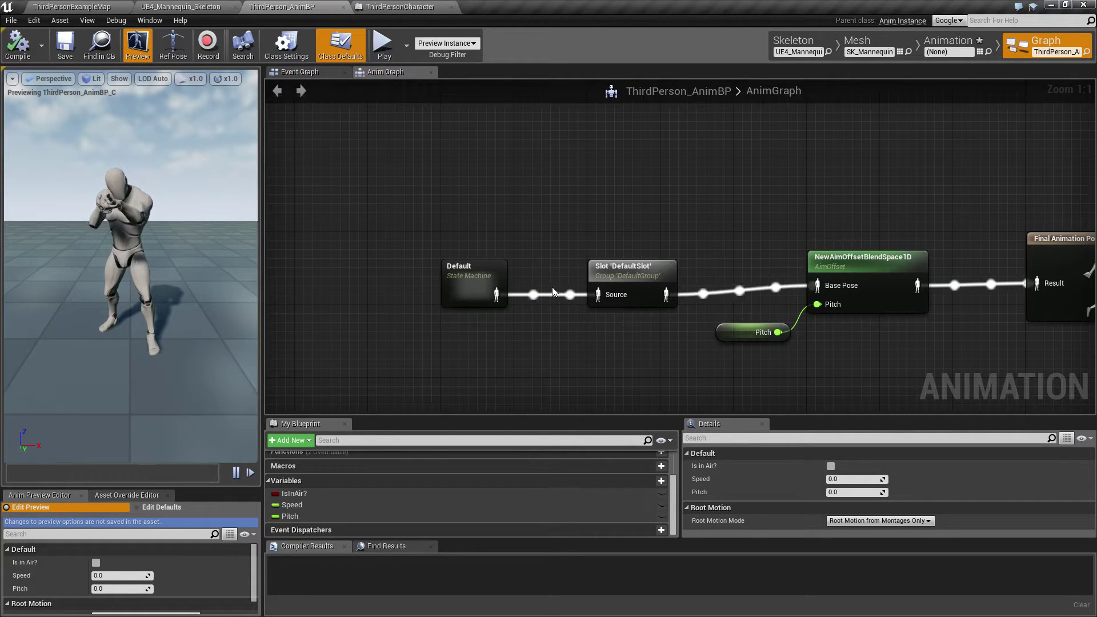
left_click_drag(484, 243, 463, 259)
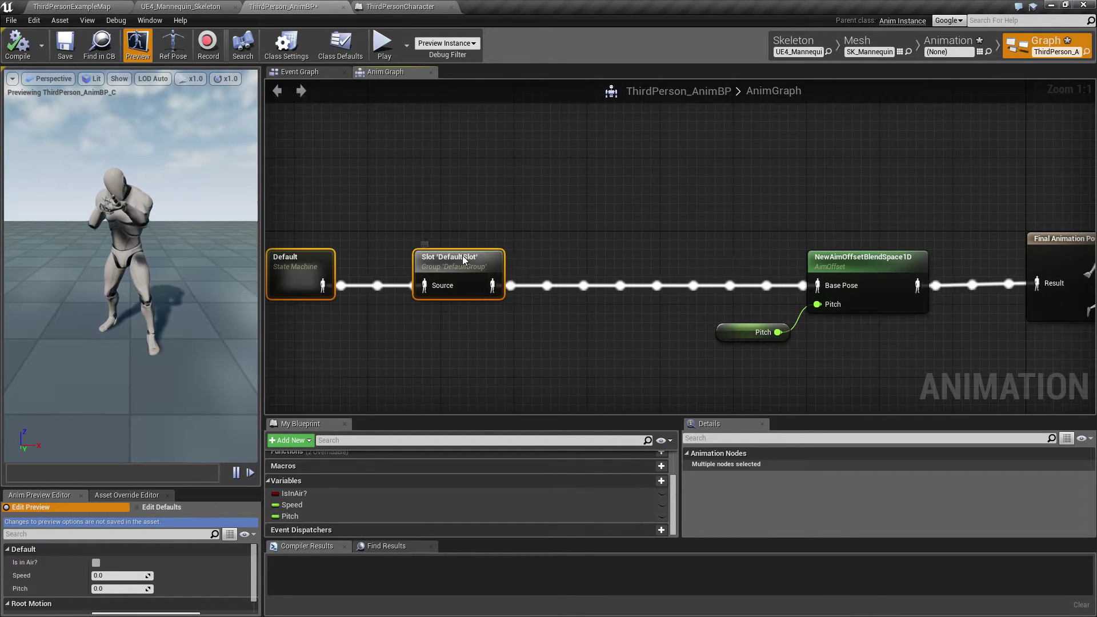
right_click(602, 240)
type("blend per bone")
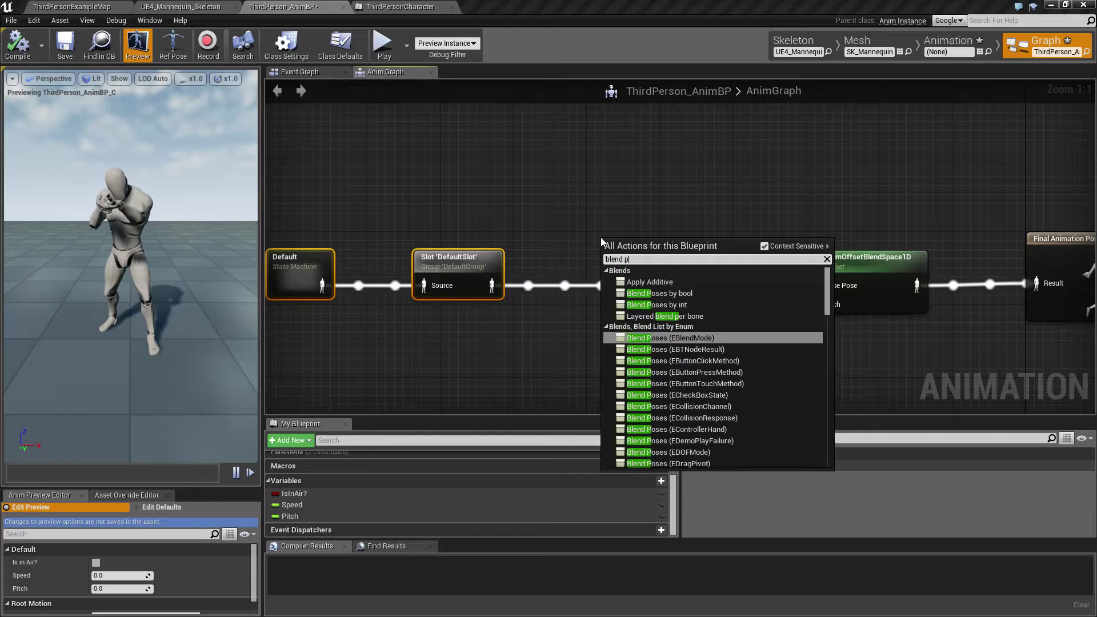
key("Return")
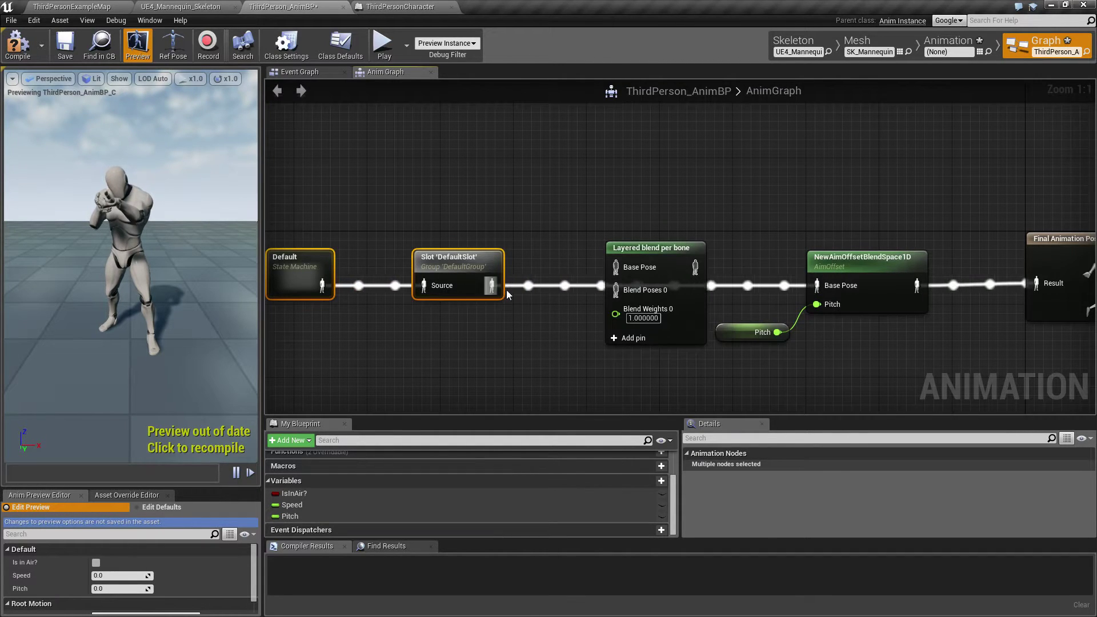
Connect the Default state machine to the layered blend's Base Pose and the DefaultSlot output to Blend Poses 0
right_click_drag(391, 212, 489, 215)
left_click_drag(395, 264, 330, 265)
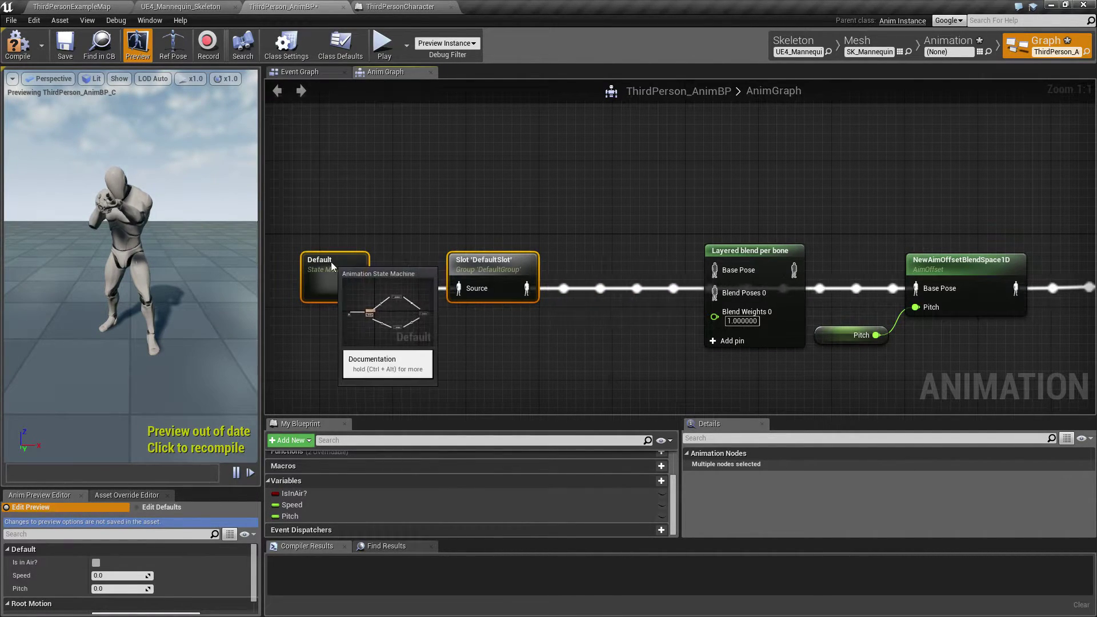
left_click_drag(331, 261, 474, 177)
left_click(412, 202)
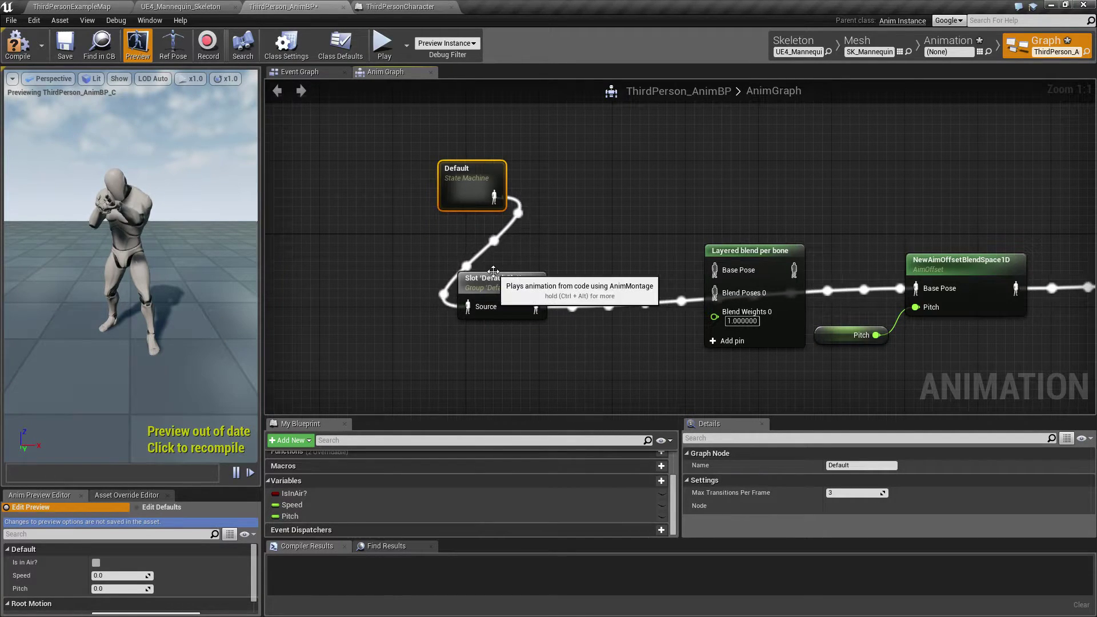
left_click_drag(495, 197, 706, 270)
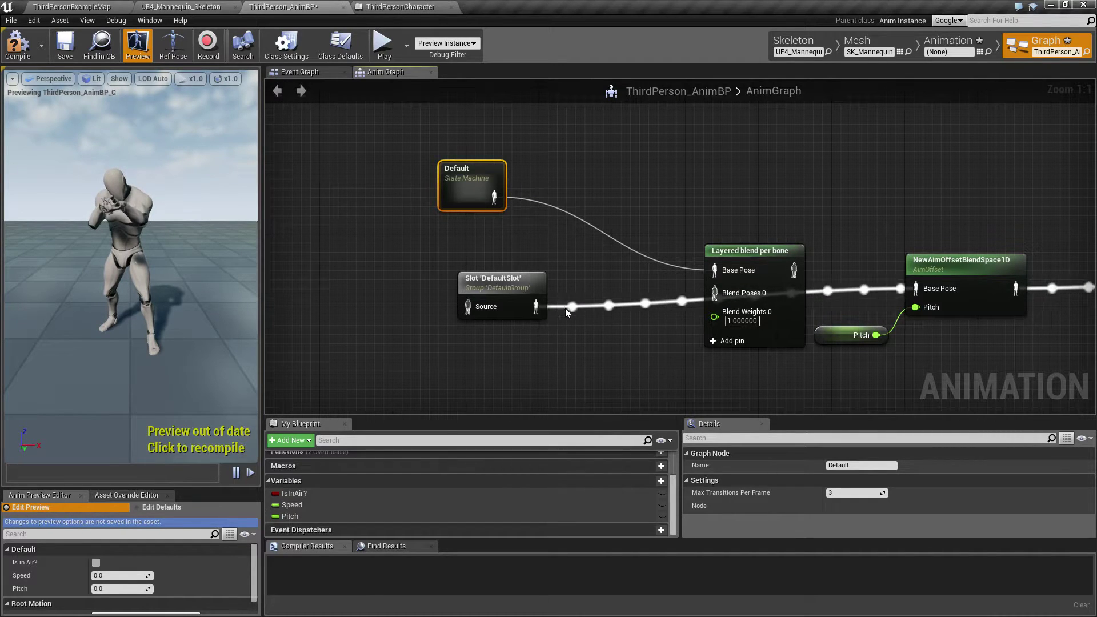
left_click_drag(536, 307, 716, 293)
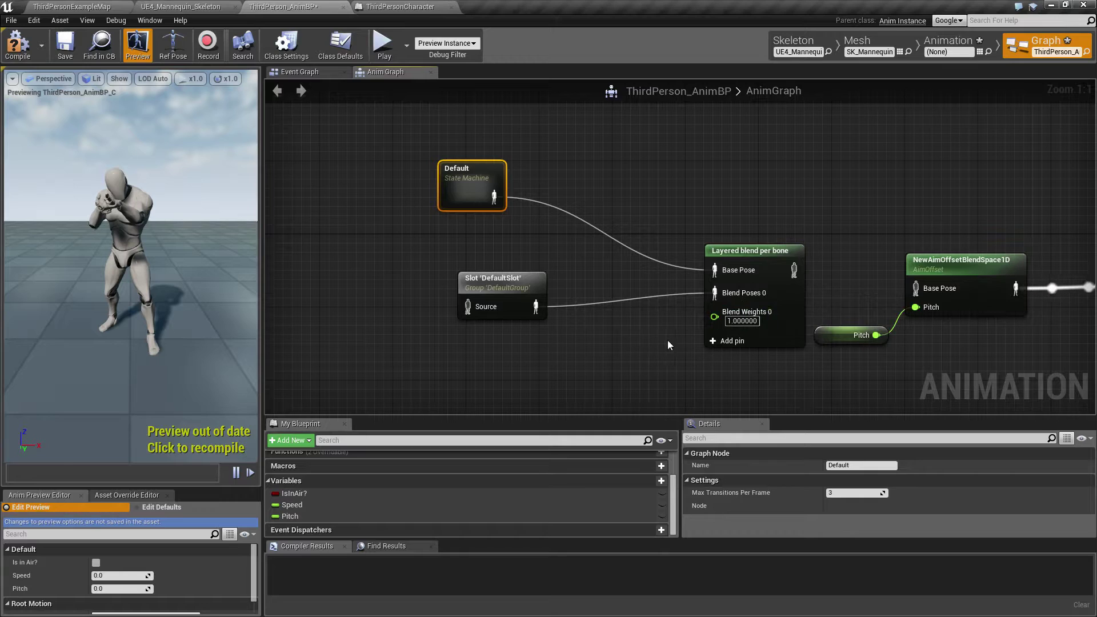
Add a branch filter to the Layered blend per bone node's layer 0 with the bone name spine_01
left_click(761, 279)
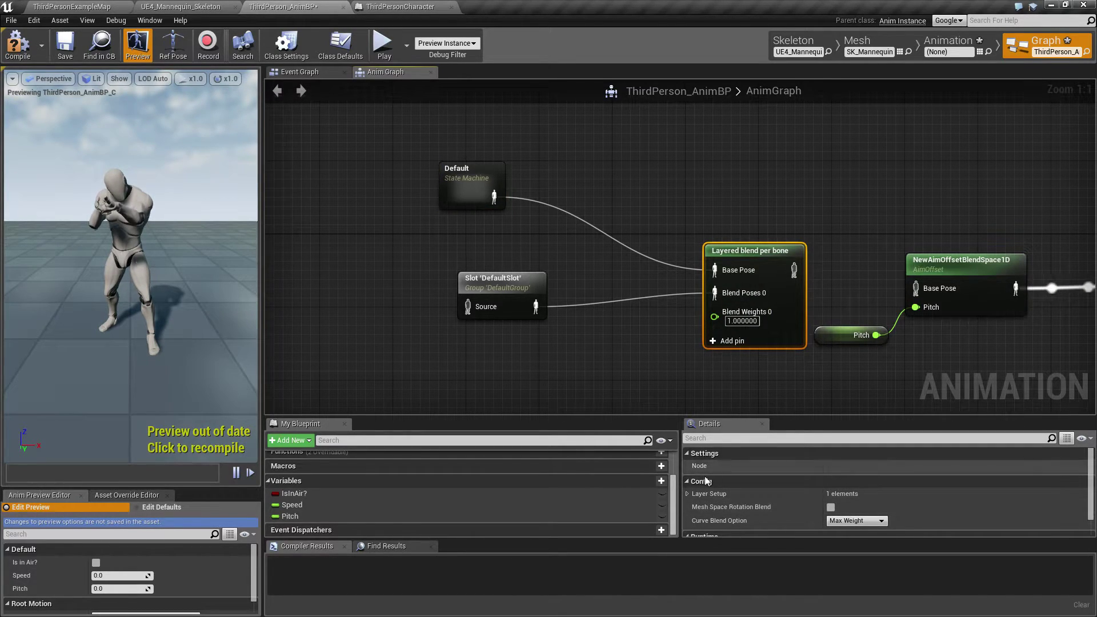
left_click(686, 493)
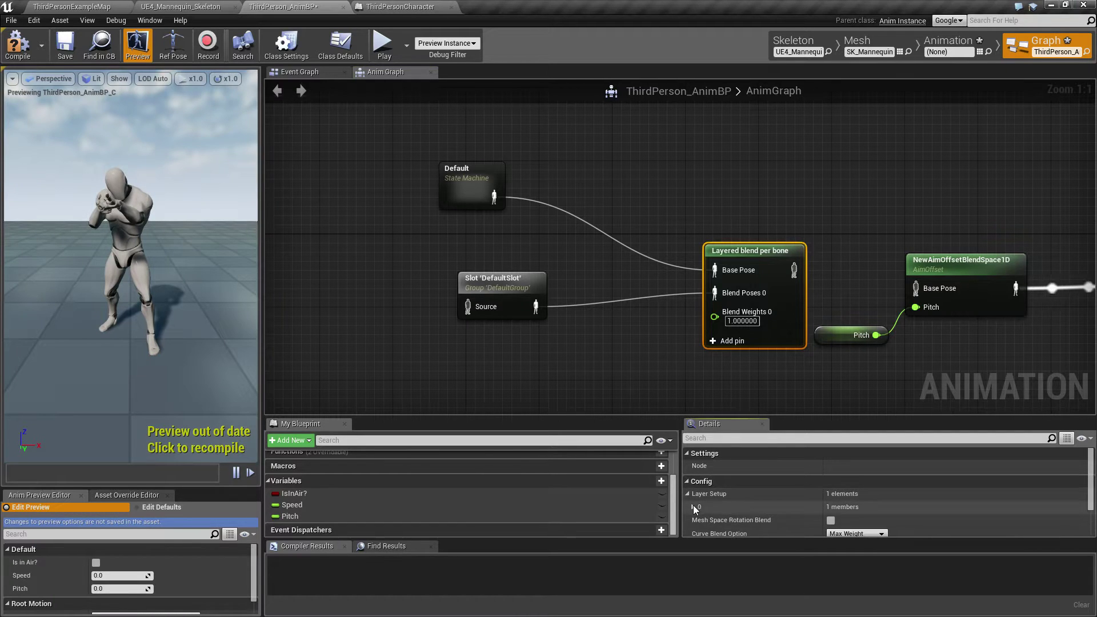
left_click(693, 507)
scroll(708, 510, "down", 1)
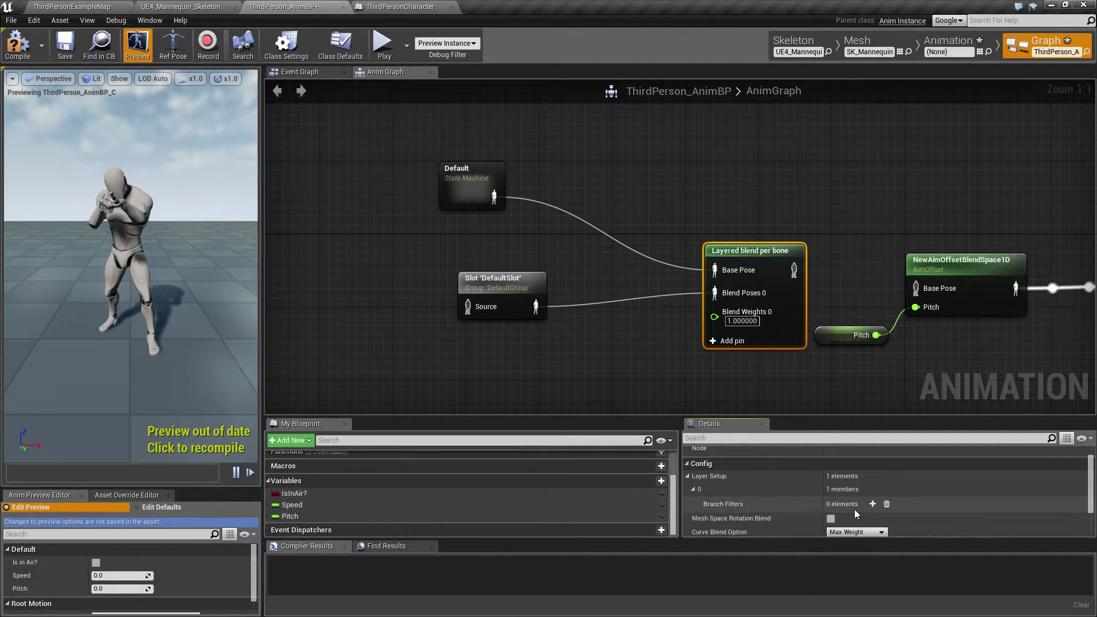
left_click(873, 504)
scroll(821, 495, "down", 2)
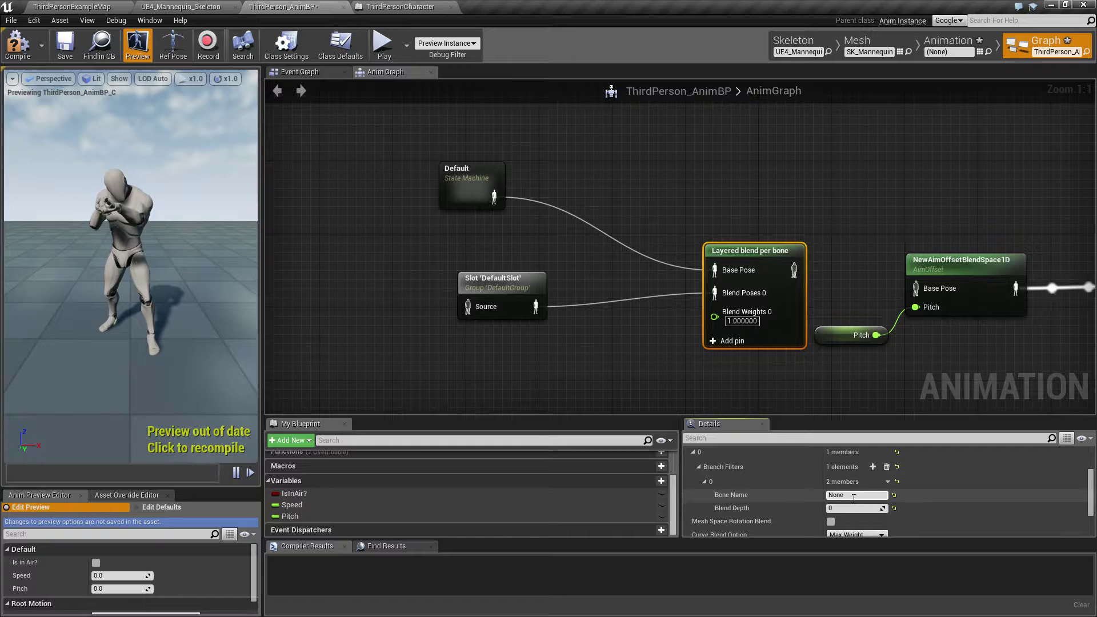
left_click(854, 495)
type("ds")
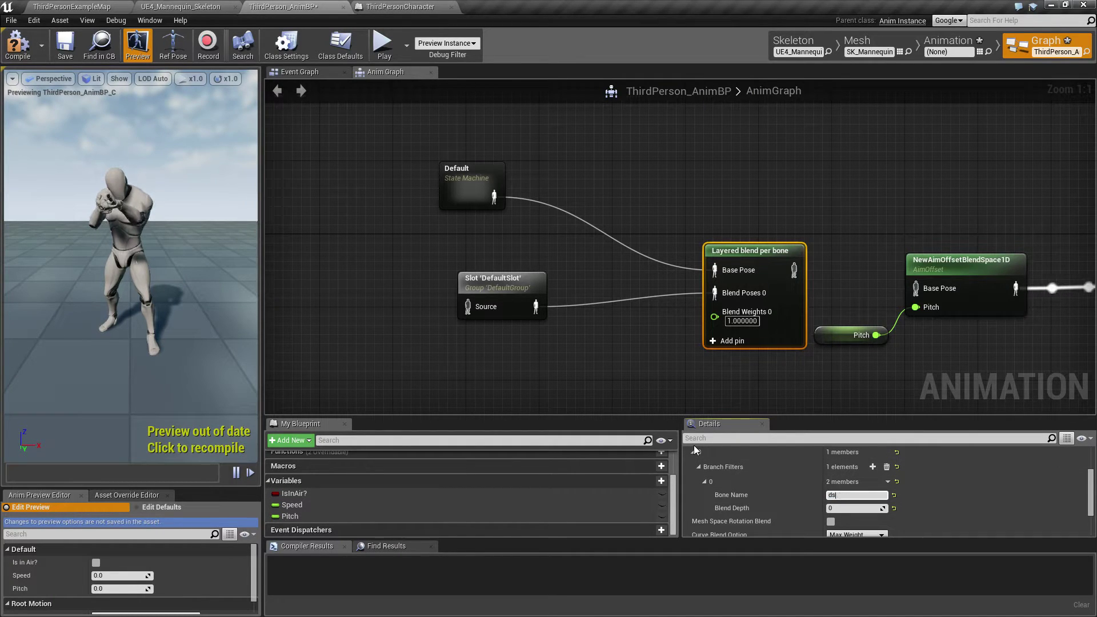
key("BackSpace")
key("BackSpace")
type("spone_01")
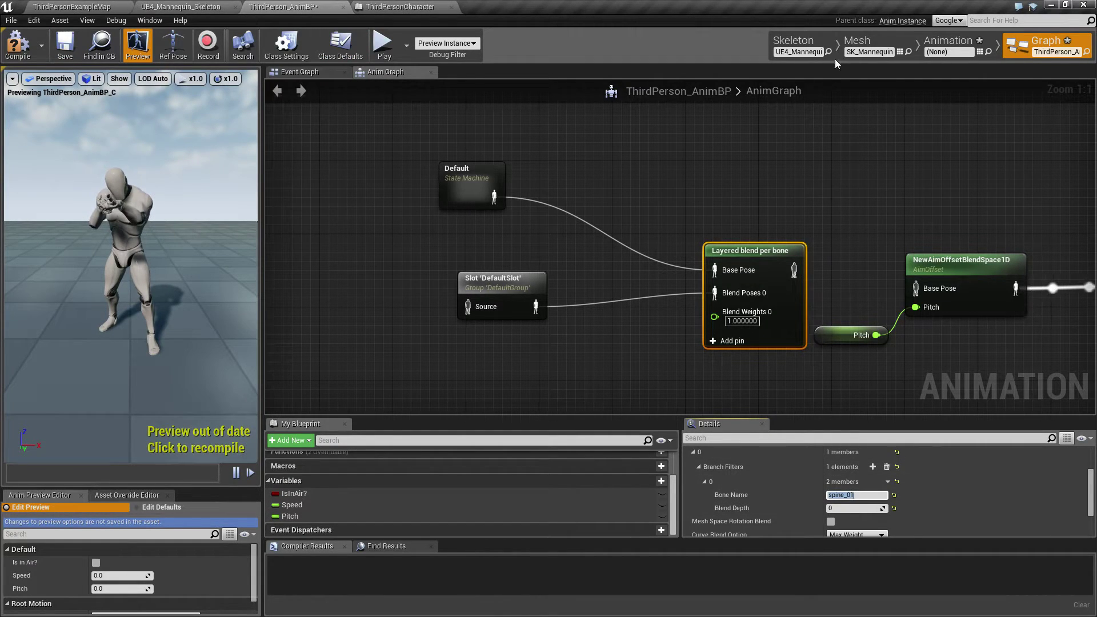
Locate spine_01 in the mannequin's skeleton tree and briefly test-play ThirdPersonExampleMap
left_click(815, 41)
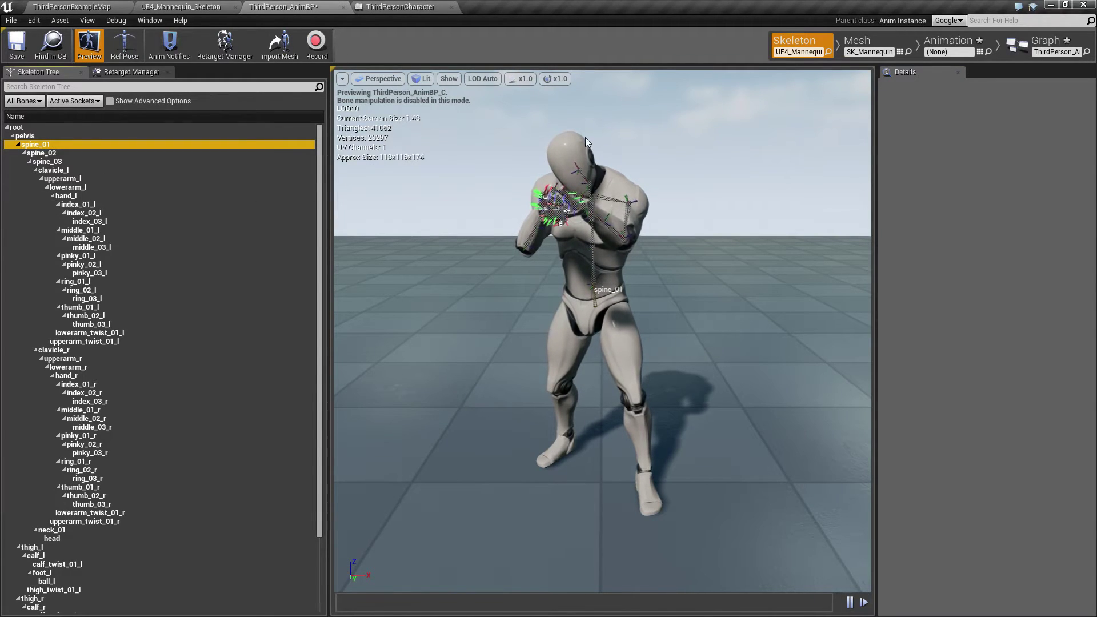
left_click(83, 6)
left_click(578, 55)
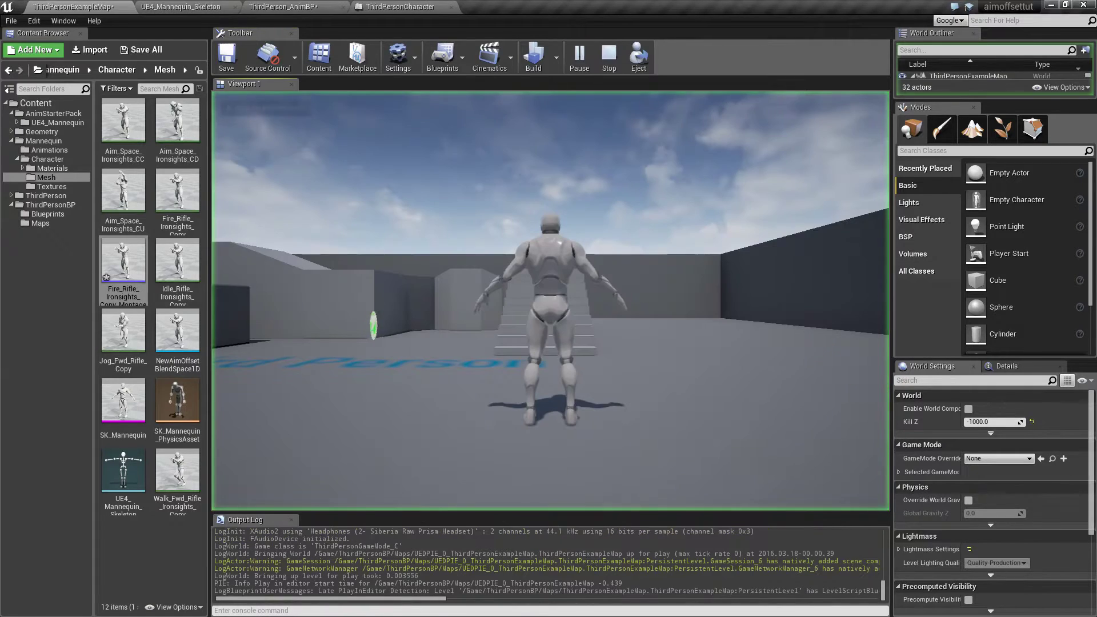
key("Escape")
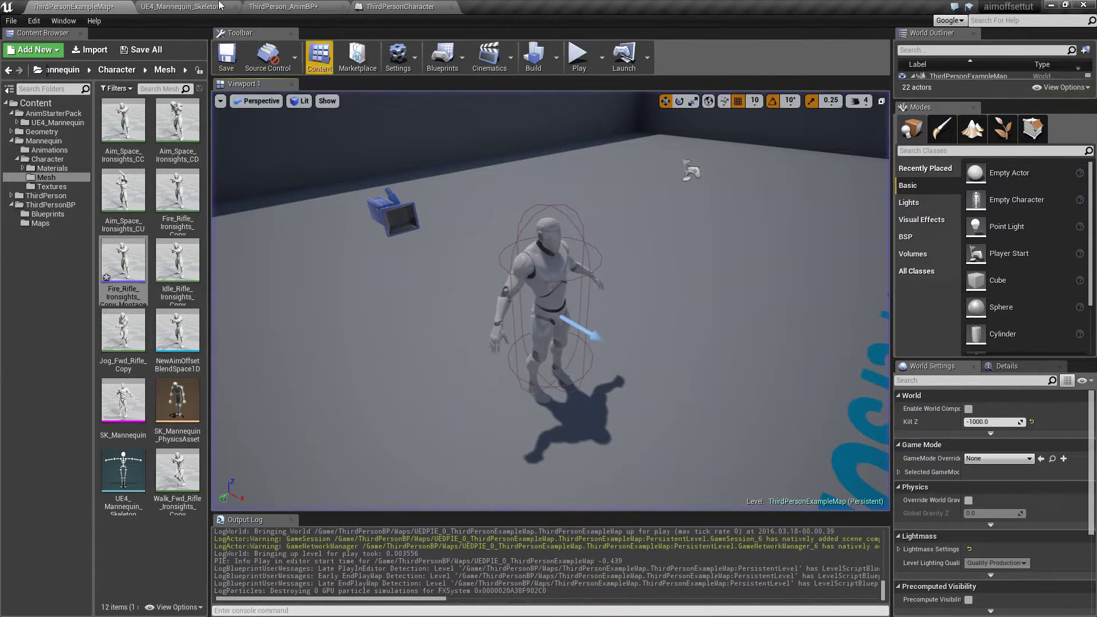
Connect the Layered blend per bone output to the Base Pose of NewAimOffsetBlendSpace1D in ThirdPerson_AnimBP's AnimGraph
left_click(403, 4)
left_click(294, 4)
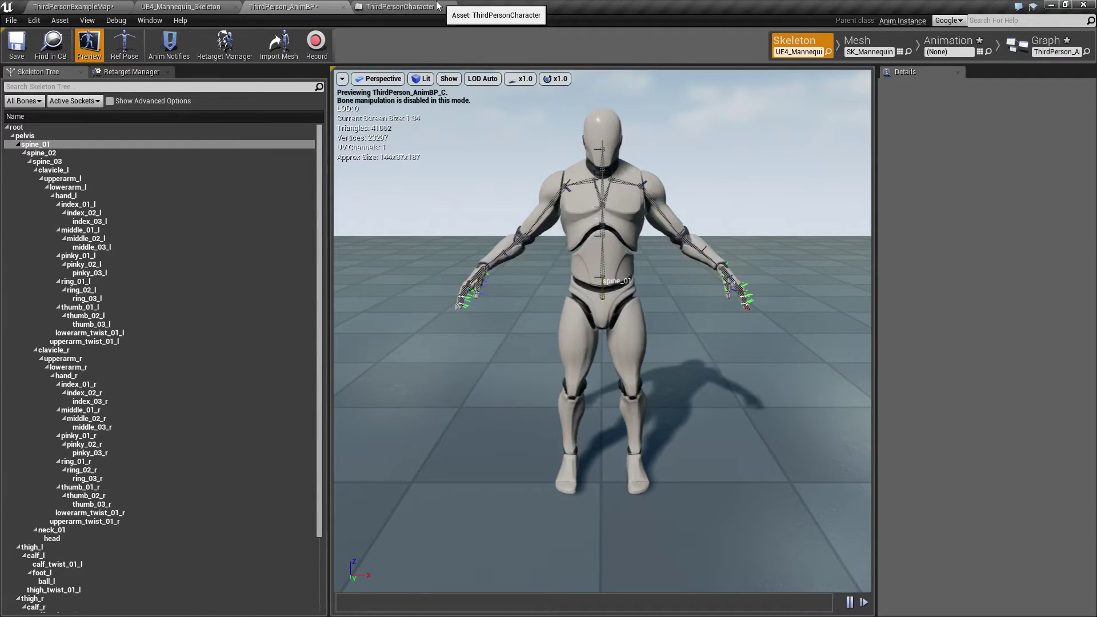
left_click(973, 43)
left_click(1046, 43)
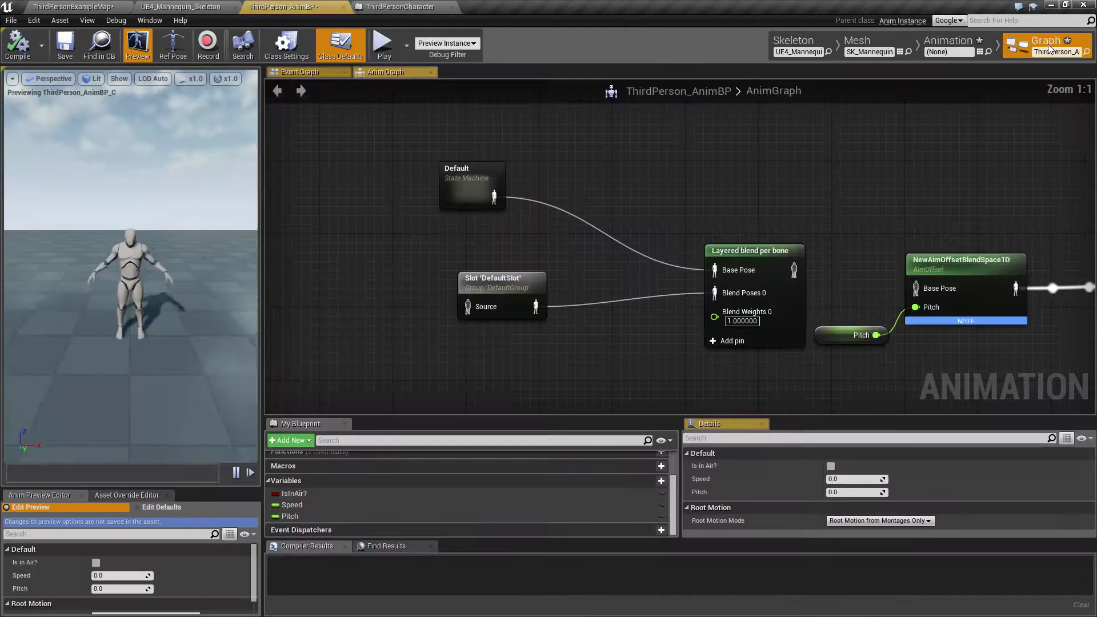
left_click_drag(794, 270, 916, 288)
Test-play the level, moving the character around to check the layered blend while running and firing
left_click(382, 42)
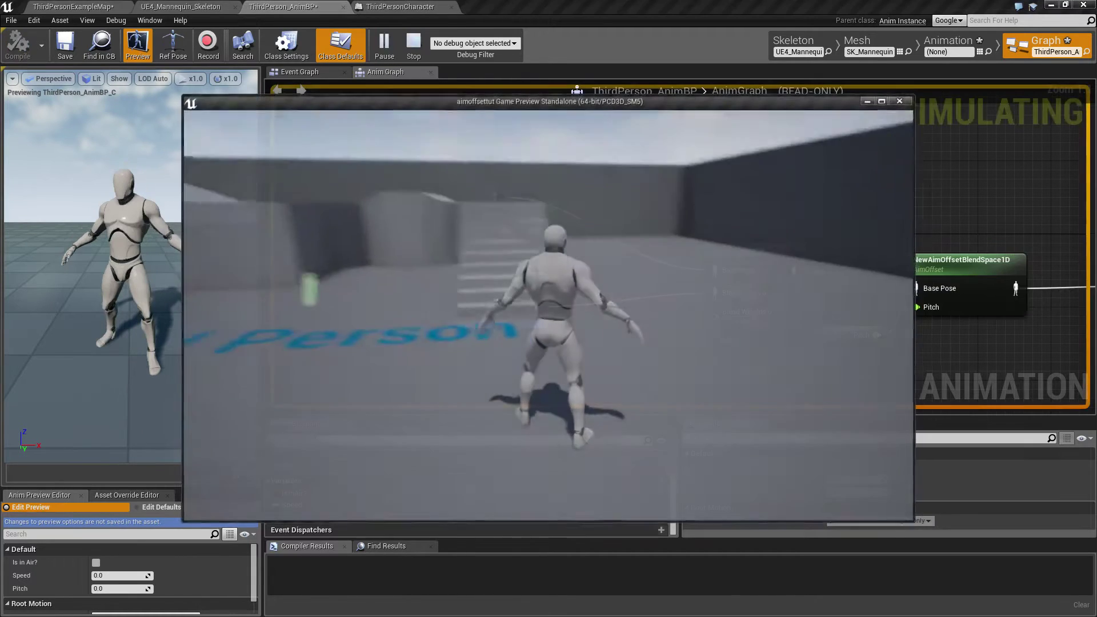
key("w")
key("d")
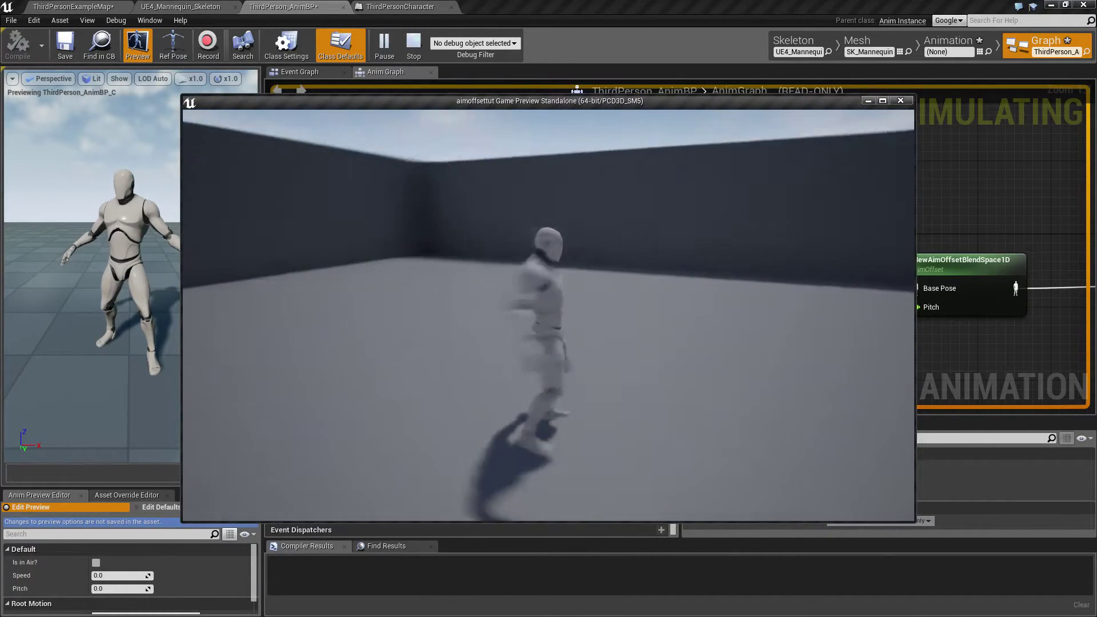
key("d")
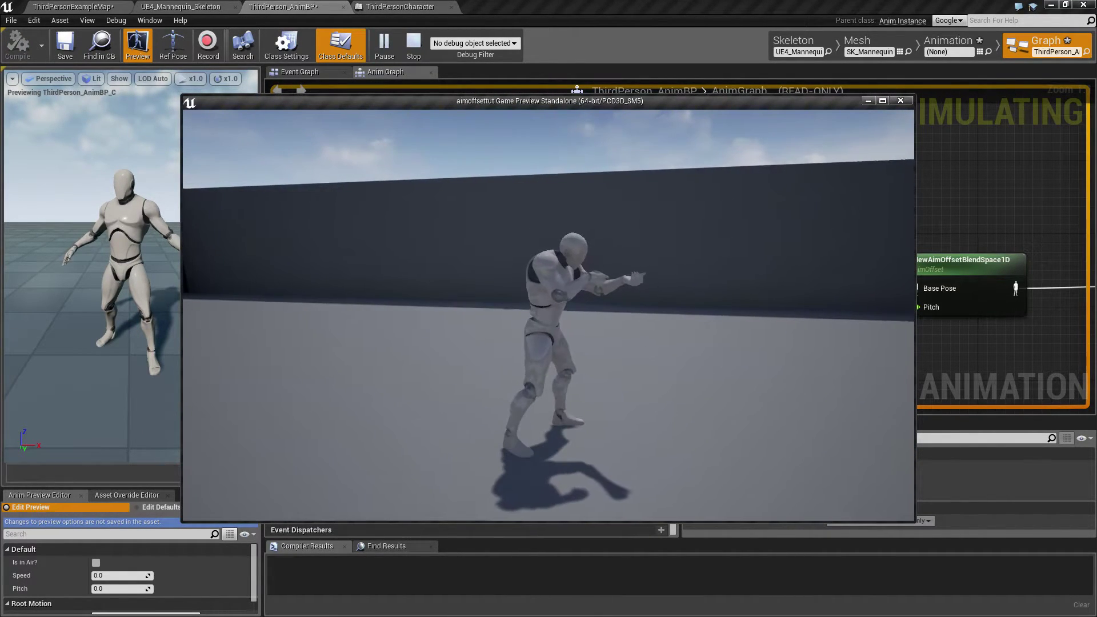
key("d")
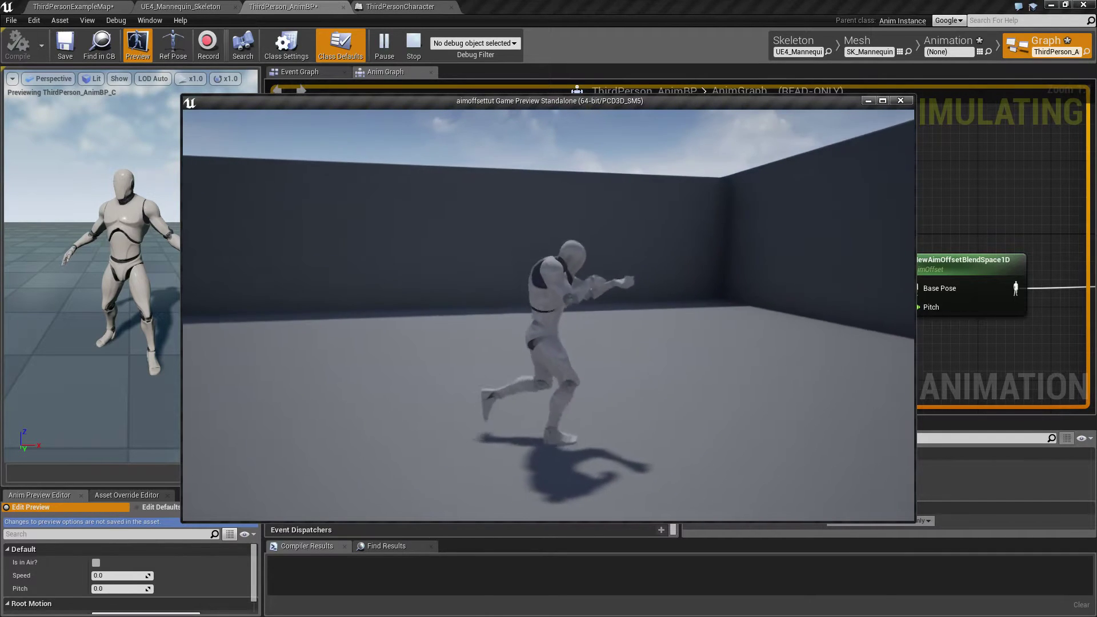
key("w")
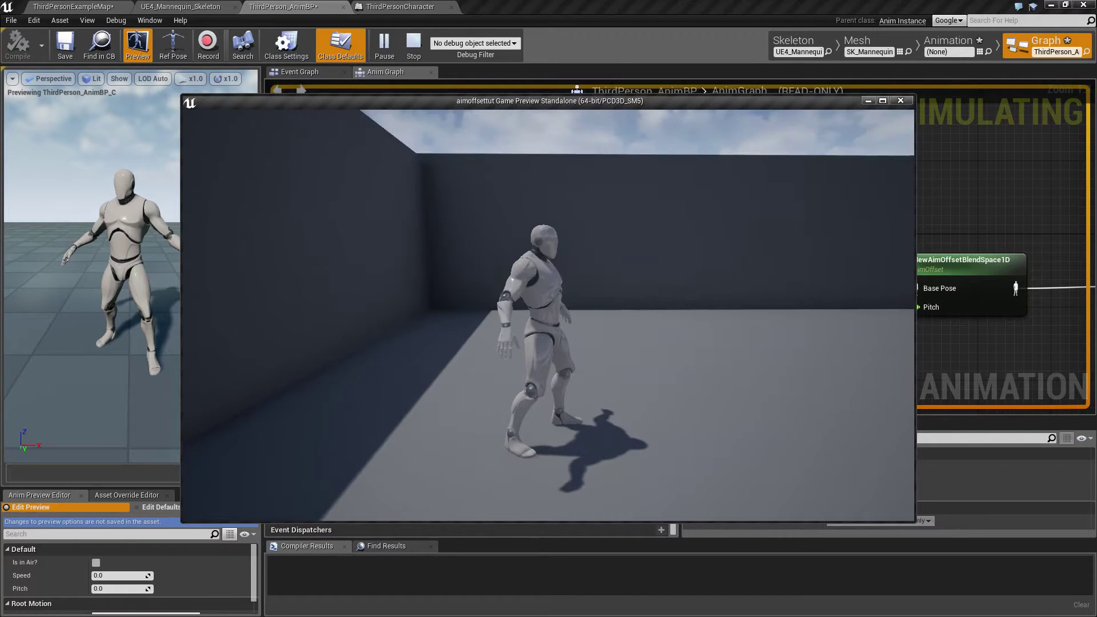
key("Escape")
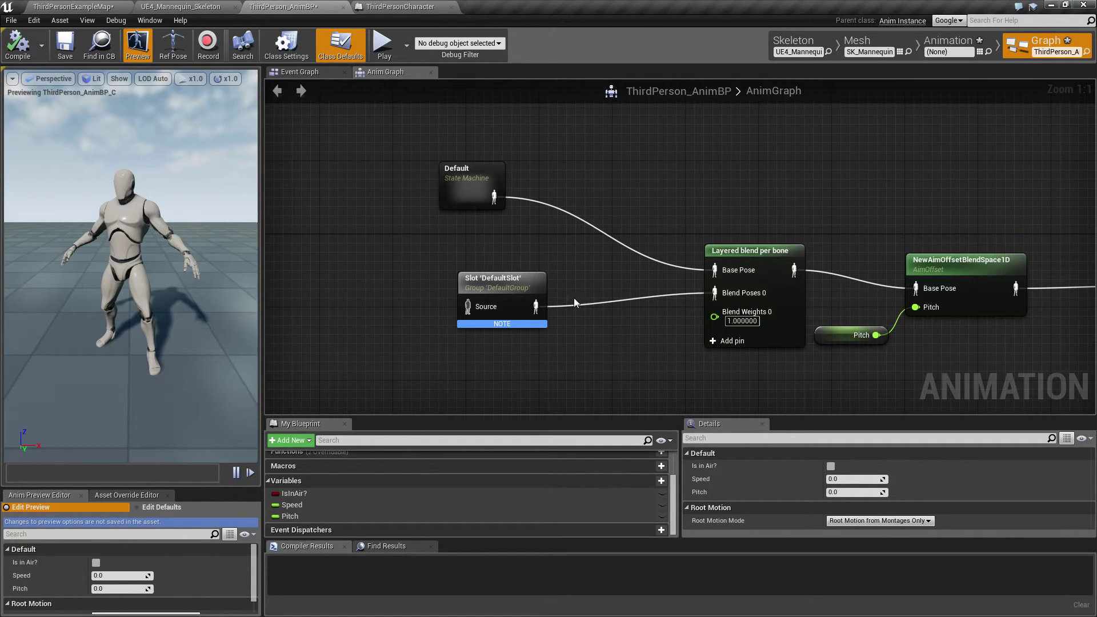
Add a Play Idle_Rifle_Ironsights_Copy node and connect it to the DefaultSlot node's Source
left_click_drag(493, 279, 538, 280)
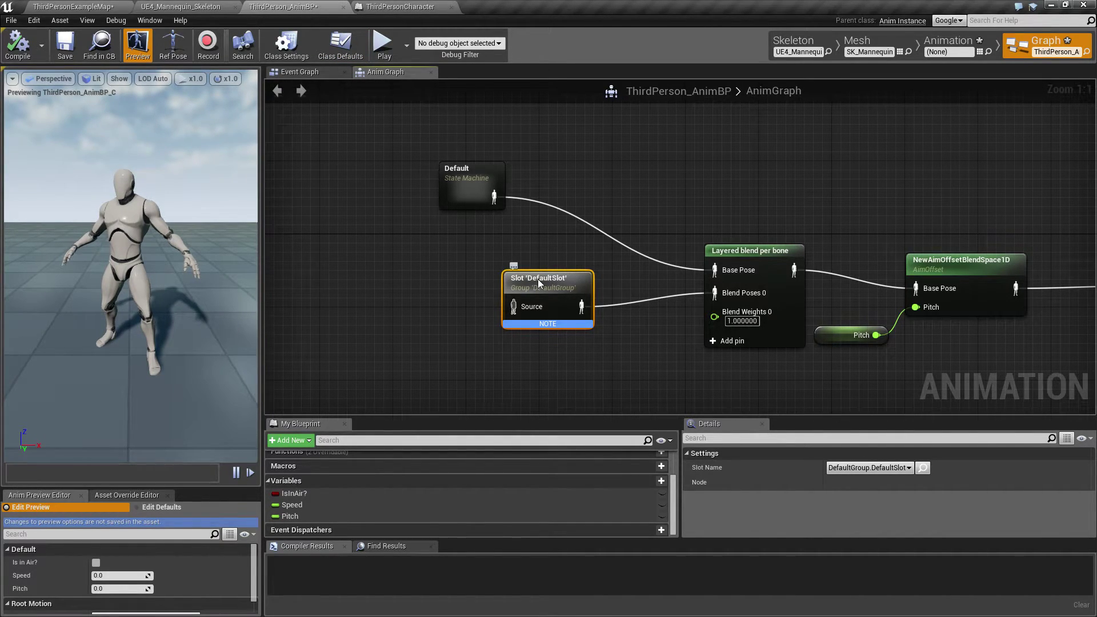
left_click_drag(538, 280, 560, 290)
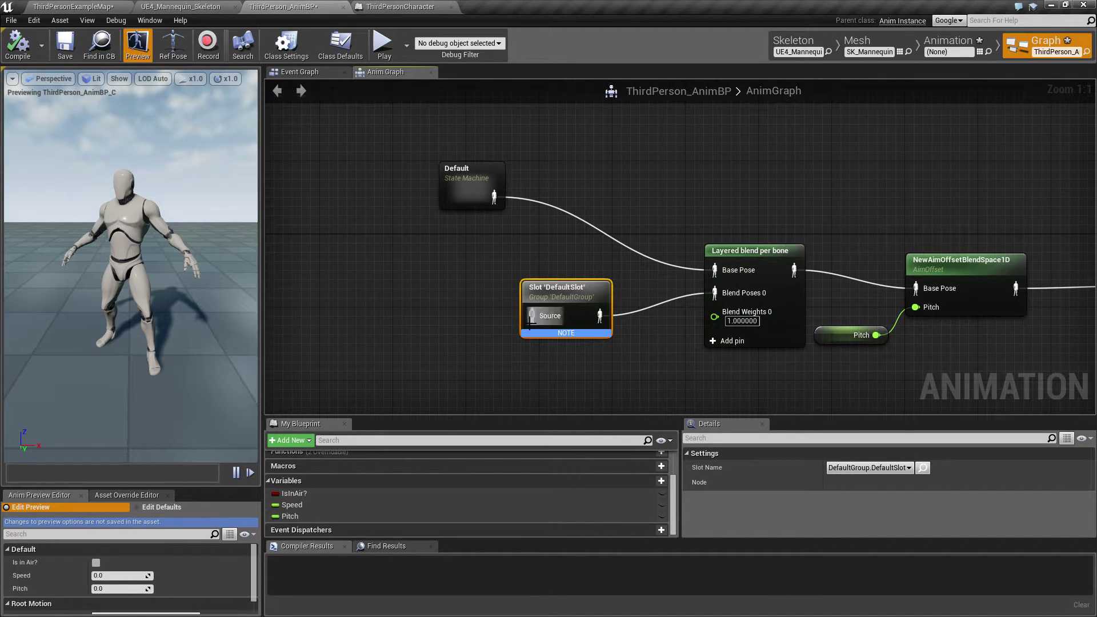
right_click_drag(365, 326, 609, 304)
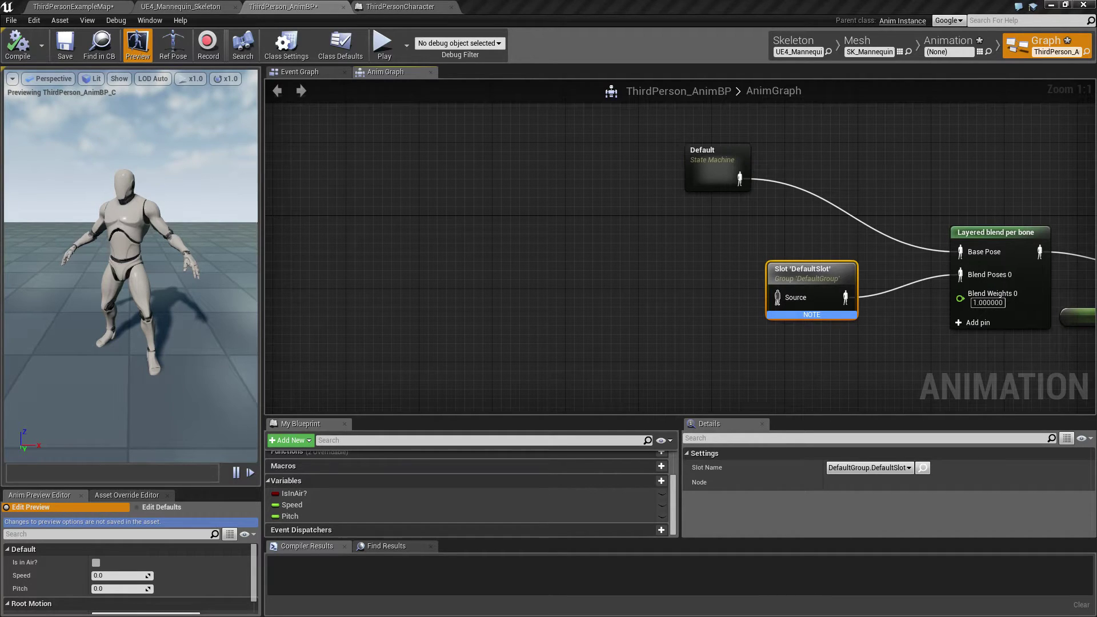
right_click(574, 310)
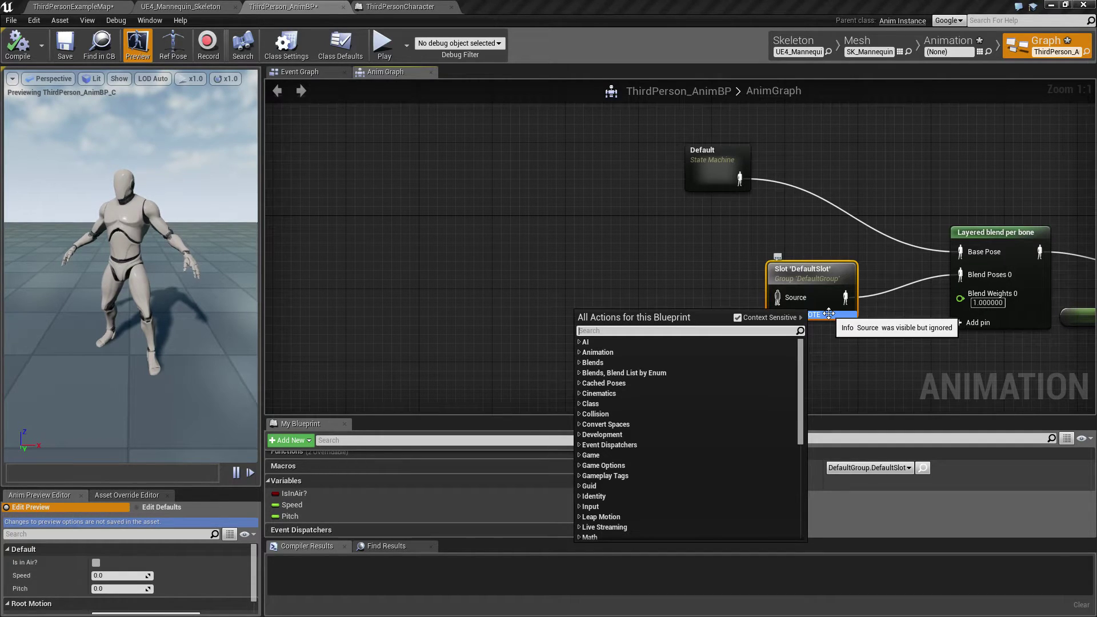
type("idle")
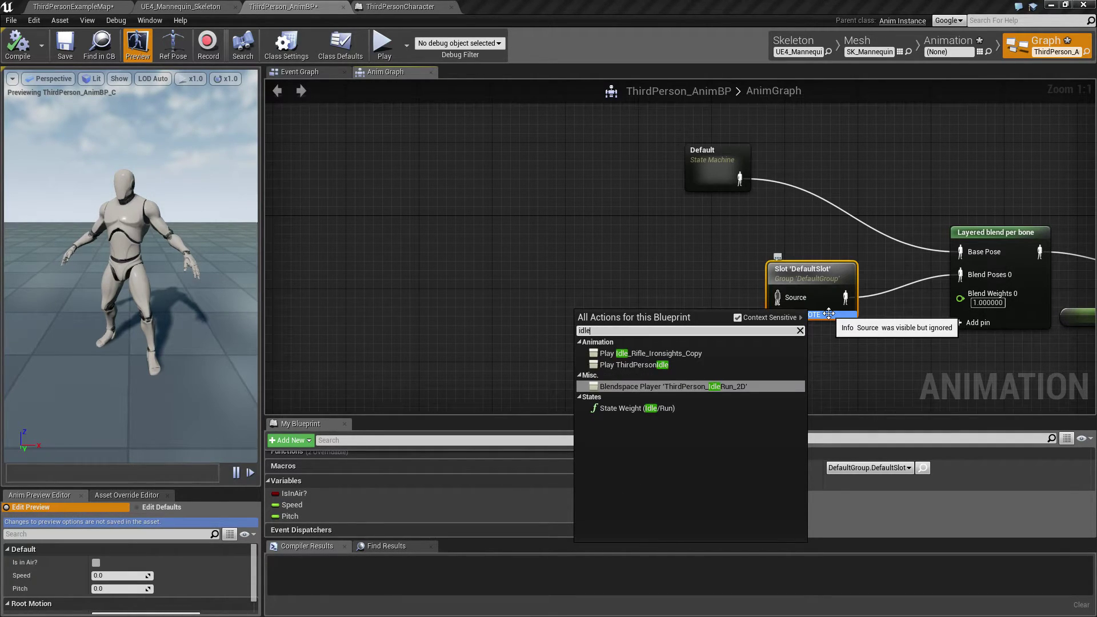
left_click(650, 353)
left_click_drag(682, 312, 776, 297)
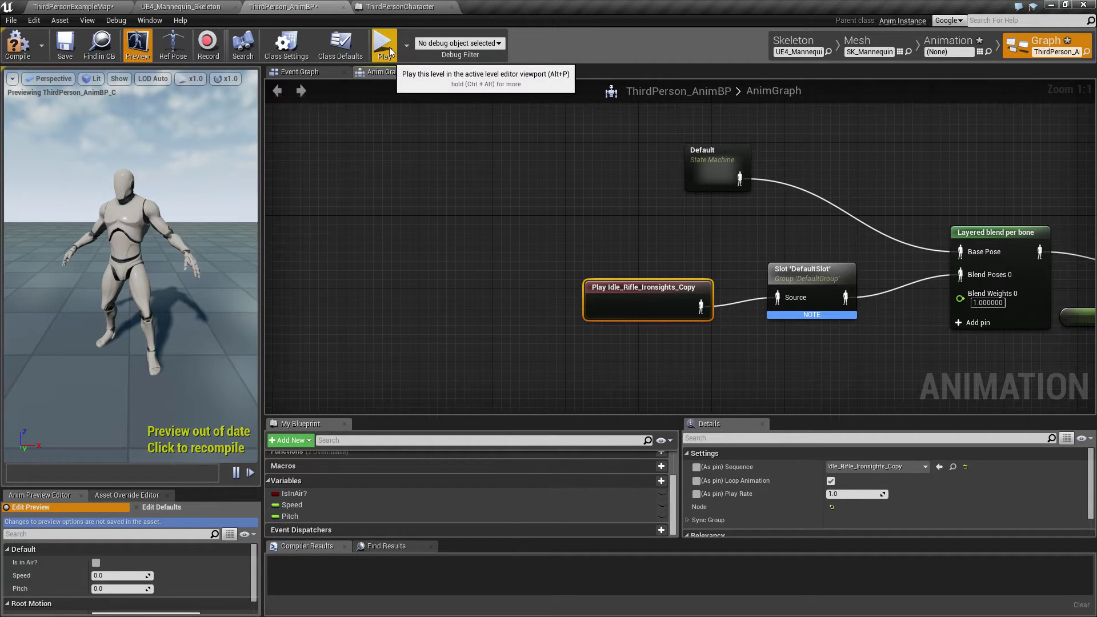
Play-test the rifle ironsights pose on the character while jumping, aiming up and down, running and firing around the level
key("space")
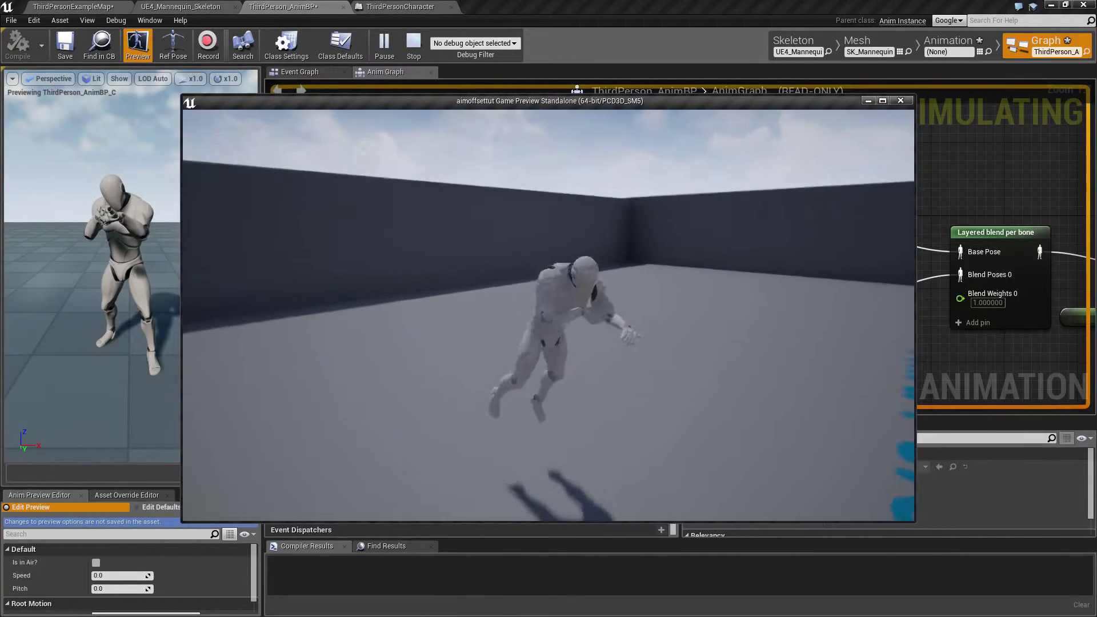
key("space")
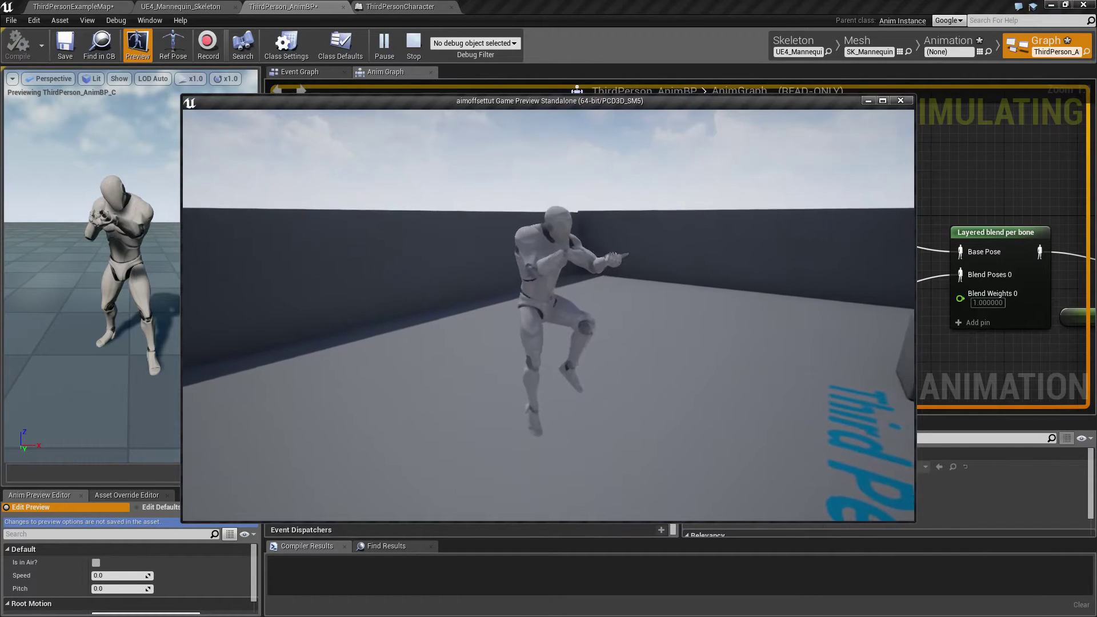
key("space")
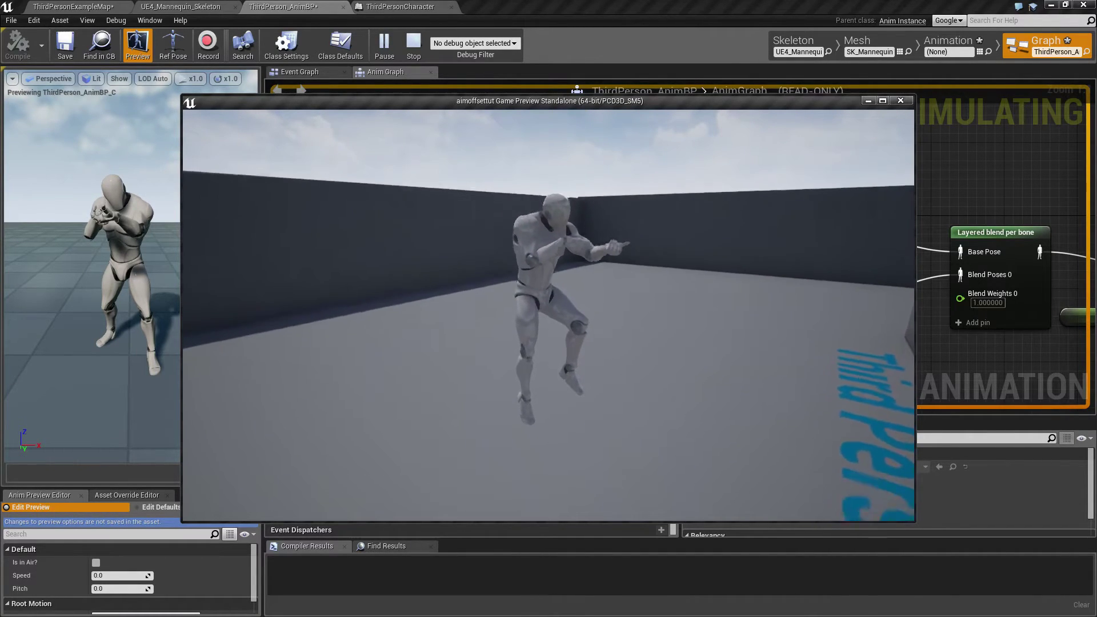
key("w")
key("d")
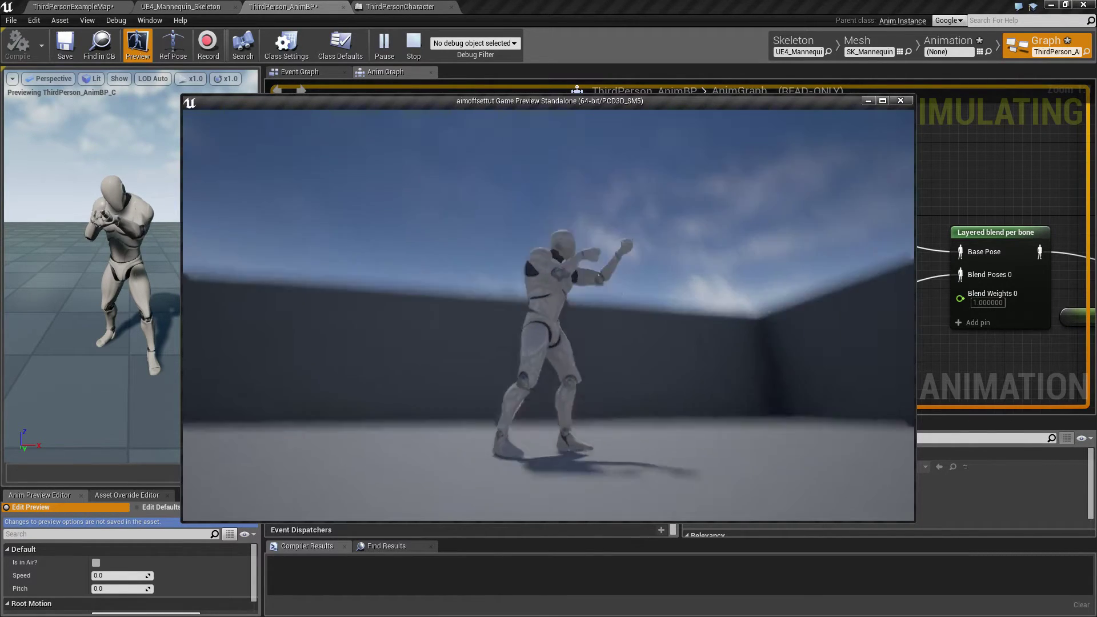
key("space")
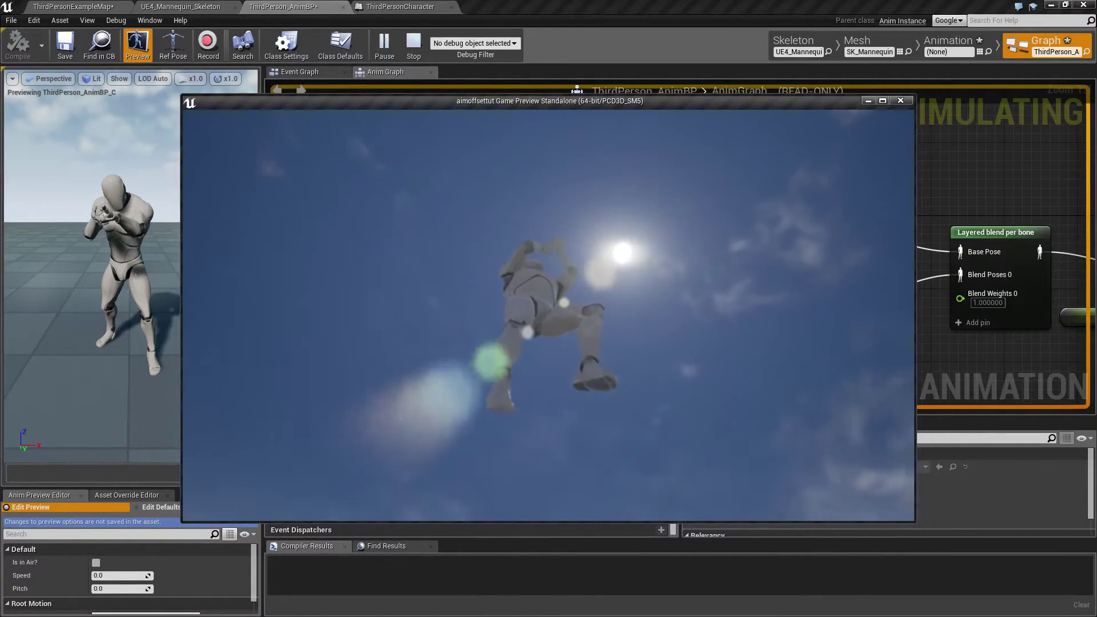
key("space")
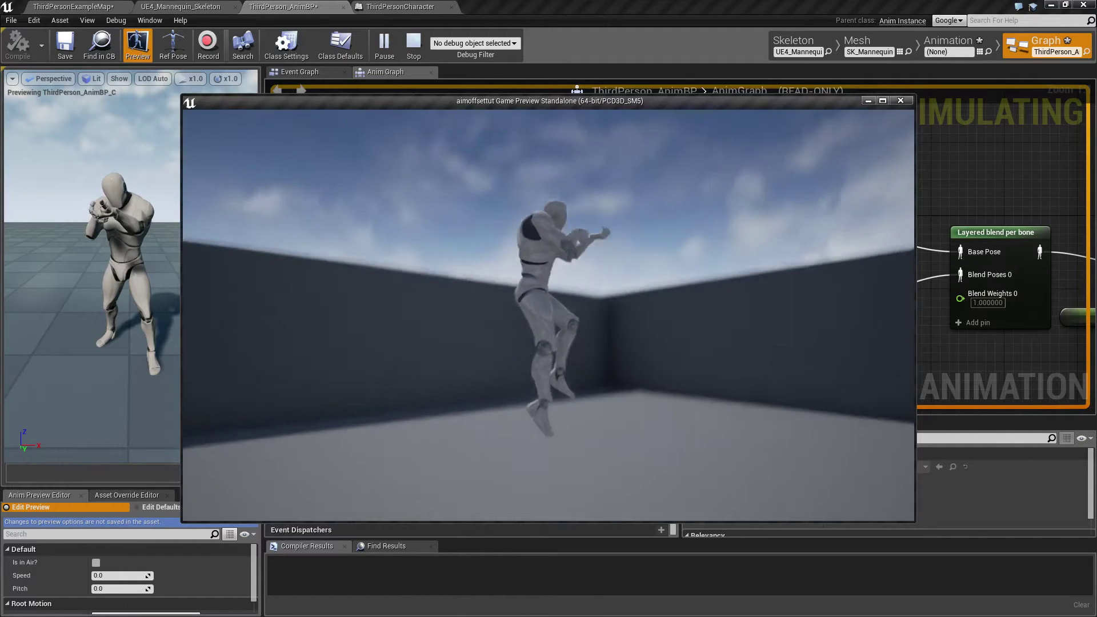
key("w")
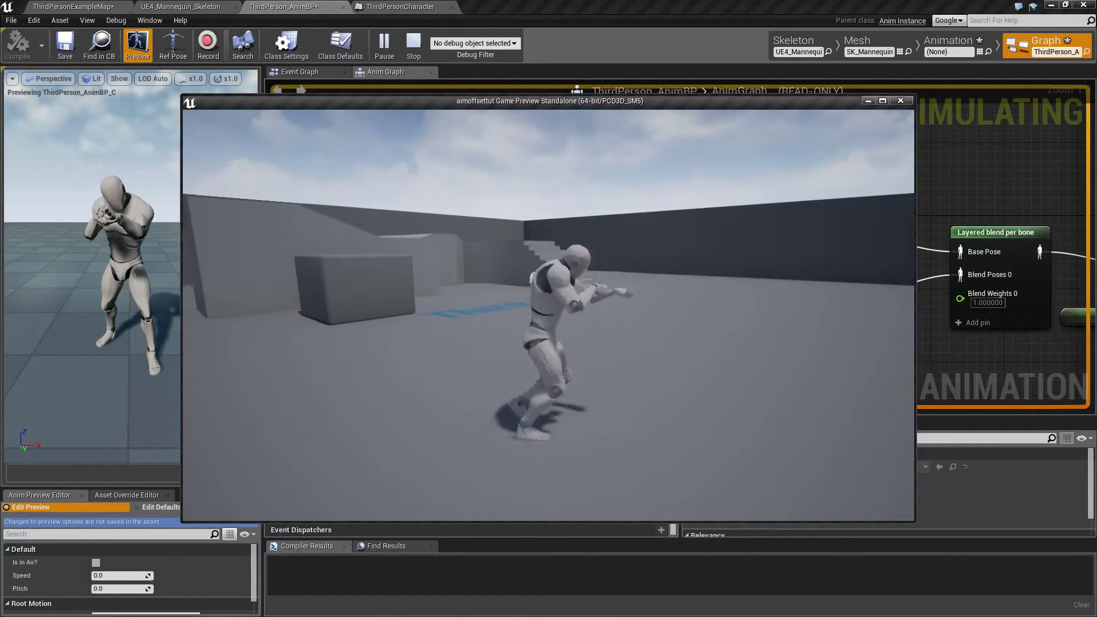
key("space")
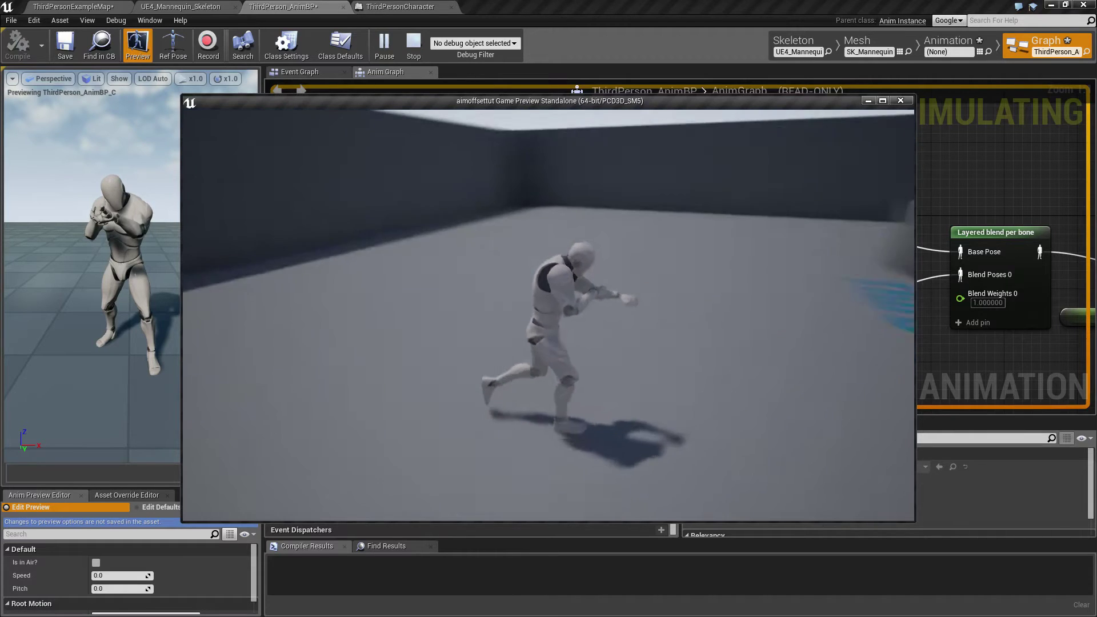
key("w")
key("w")
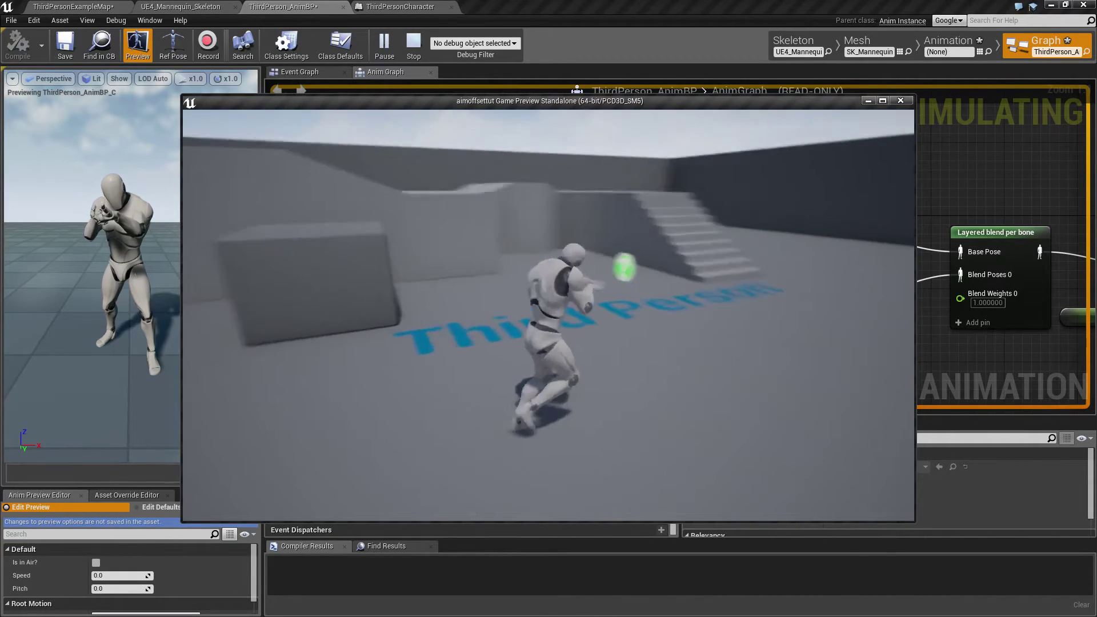
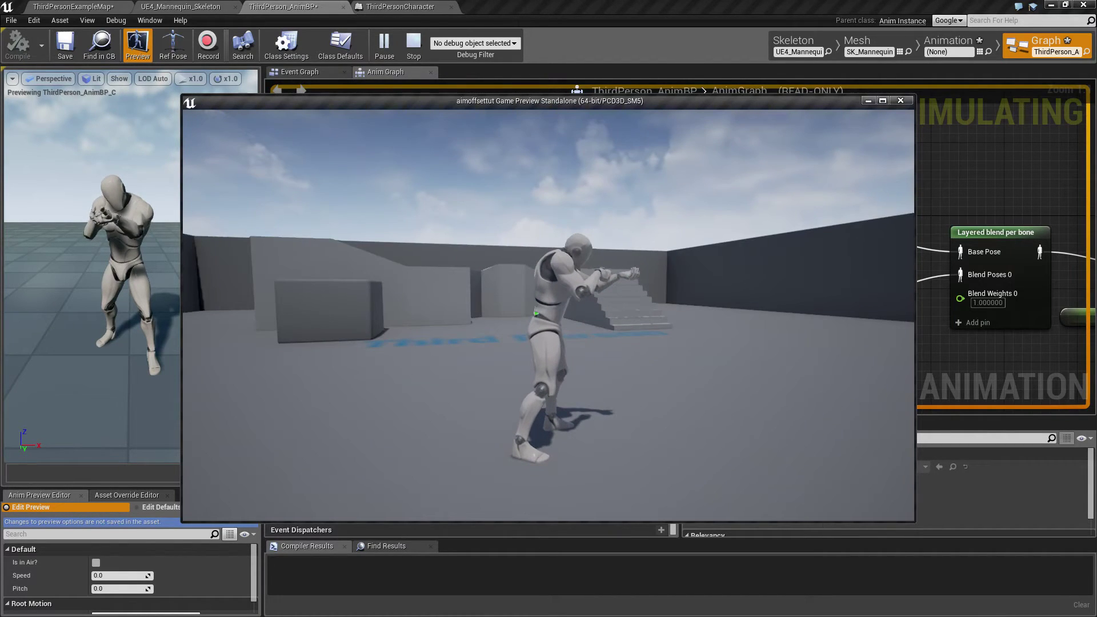
Make the character jump once more in the running play test and end the session
key("space")
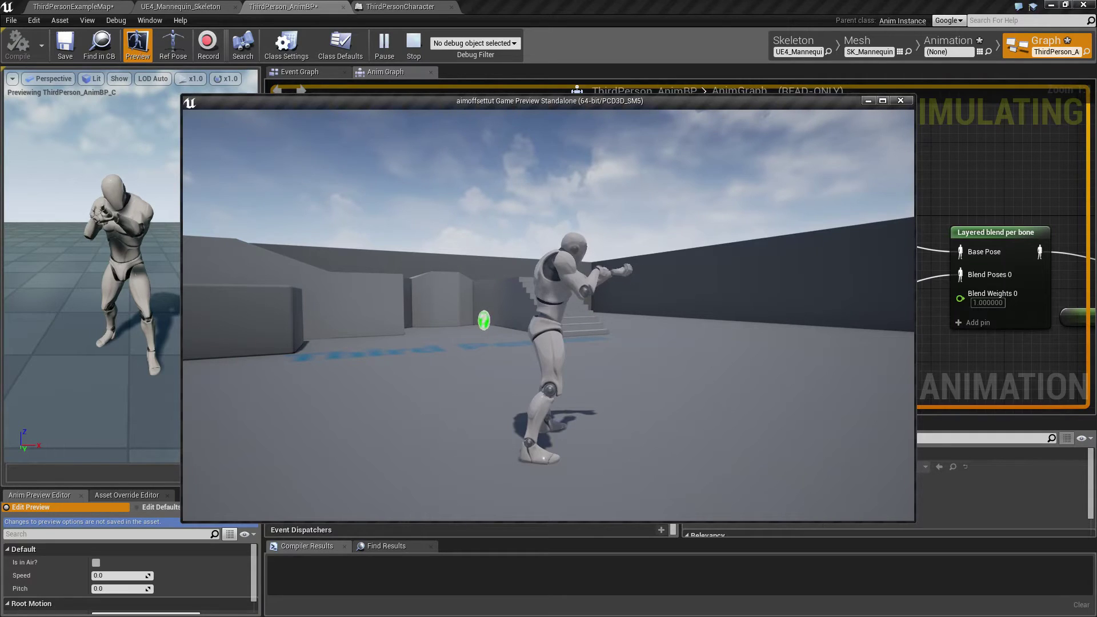
key("Escape")
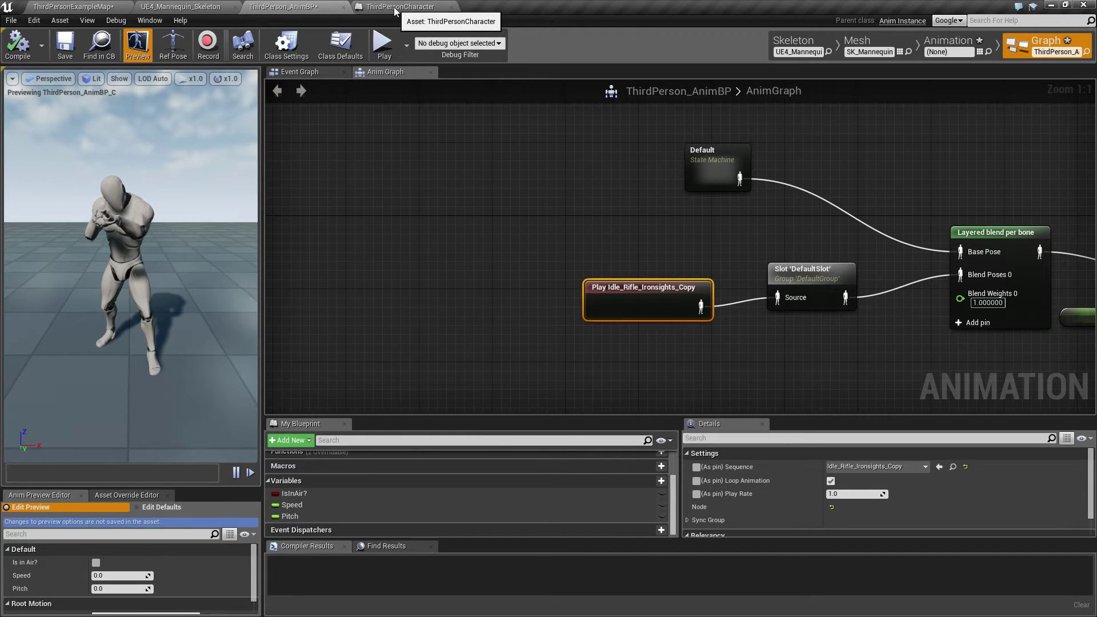
left_click(120, 11)
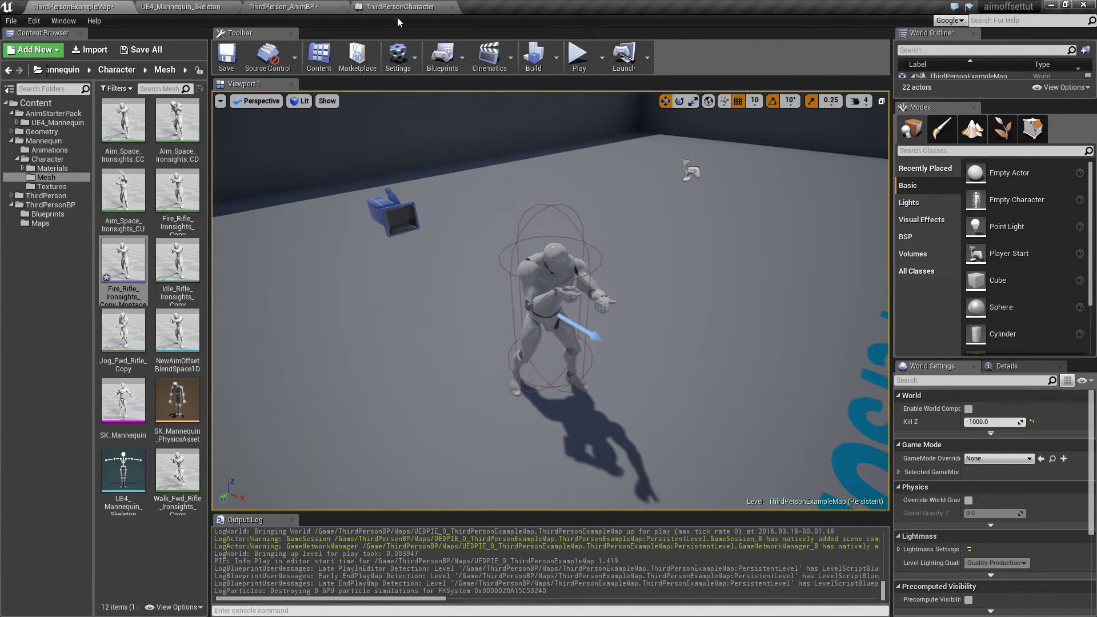
left_click(287, 9)
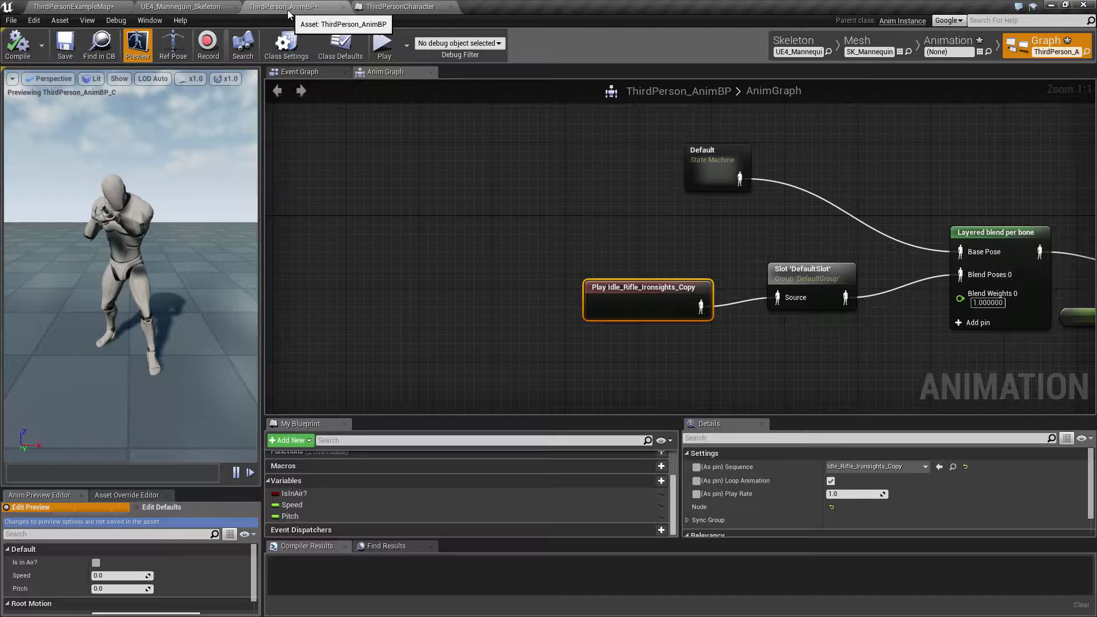
Add a Right Mouse Button event above the Left Mouse Button event in ThirdPersonCharacter's Event Graph
left_click(388, 10)
right_click_drag(386, 185, 436, 211)
scroll(435, 211, "down", 4)
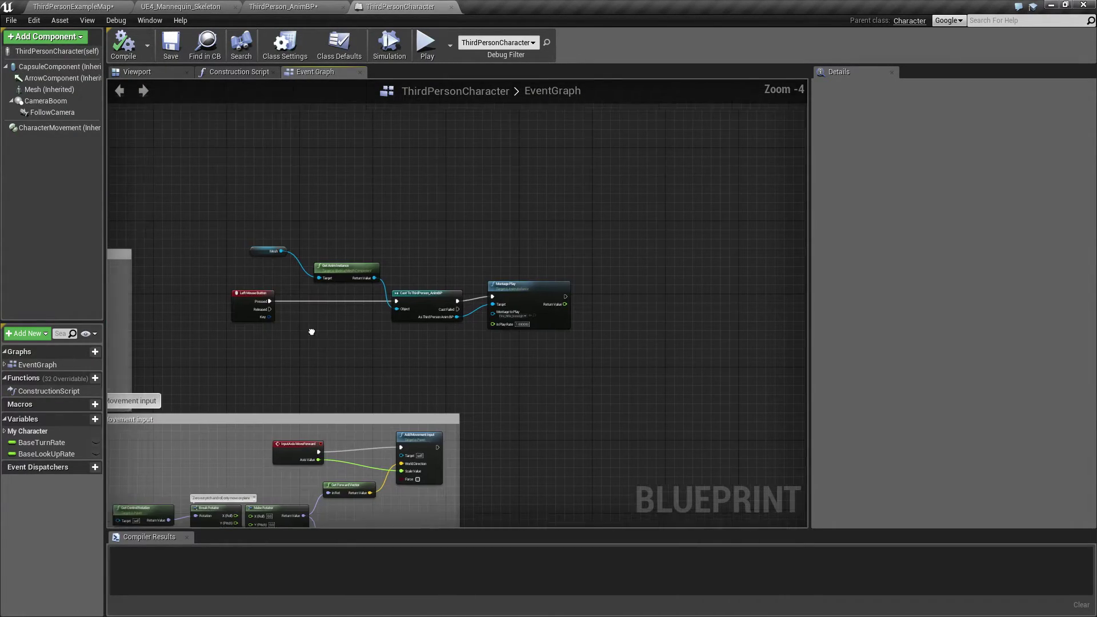
scroll(464, 288, "up", 4)
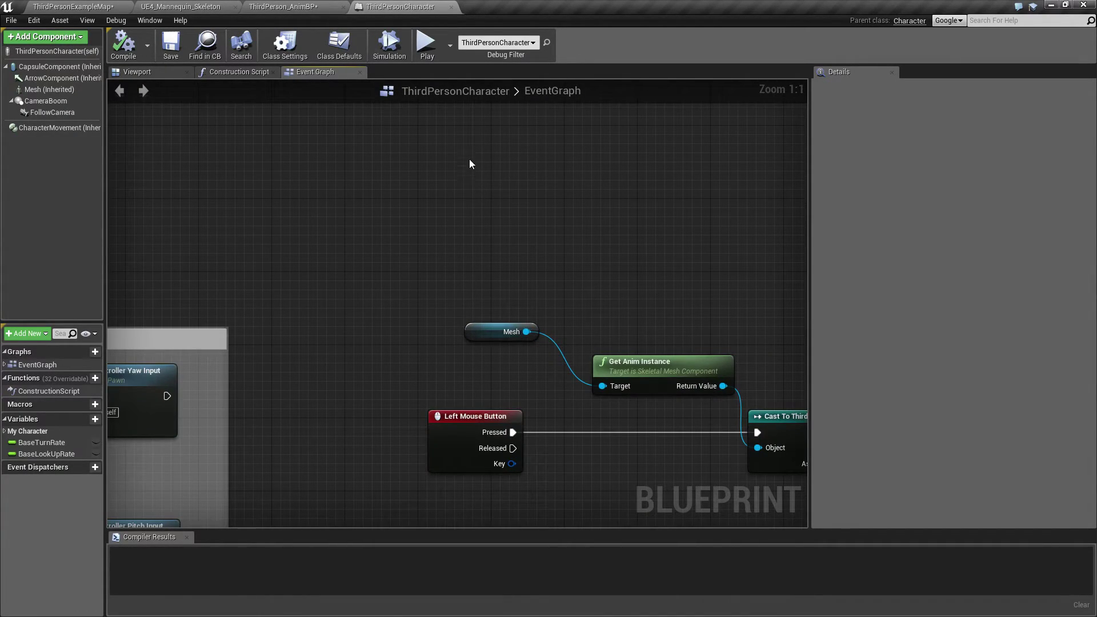
right_click(452, 156)
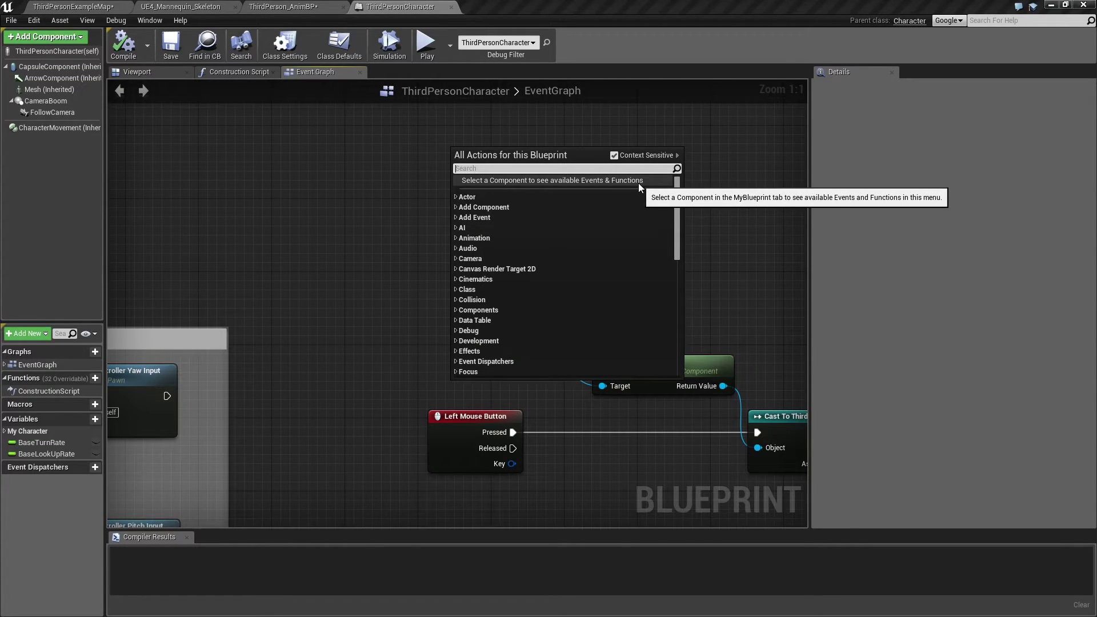
type("right click")
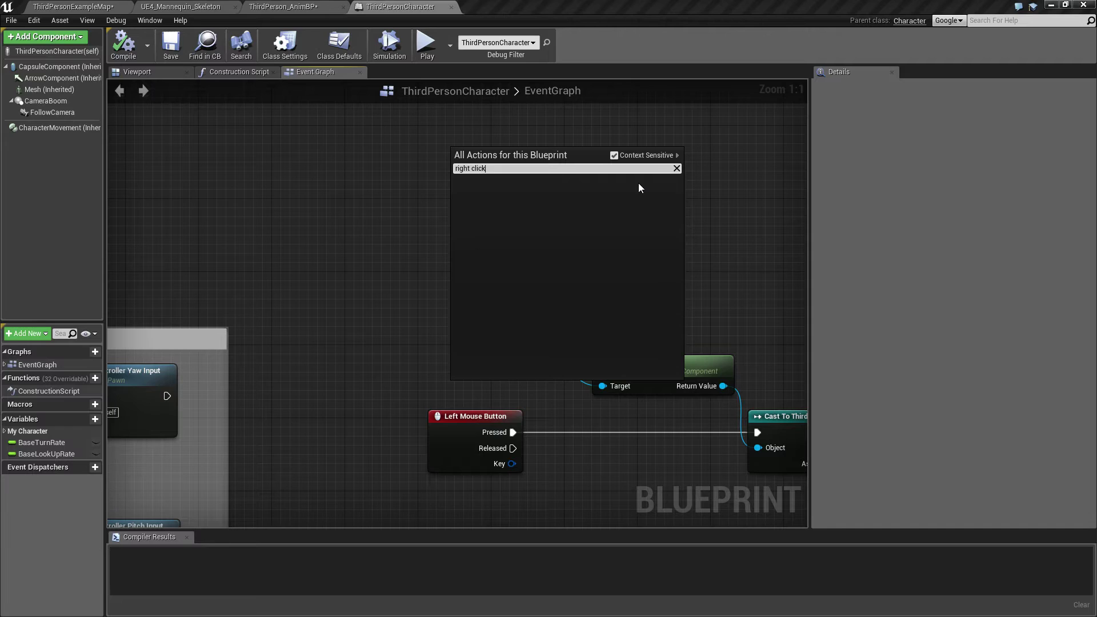
key("BackSpace")
key("BackSpace")
key("BackSpace")
key("BackSpace")
key("BackSpace")
key("BackSpace")
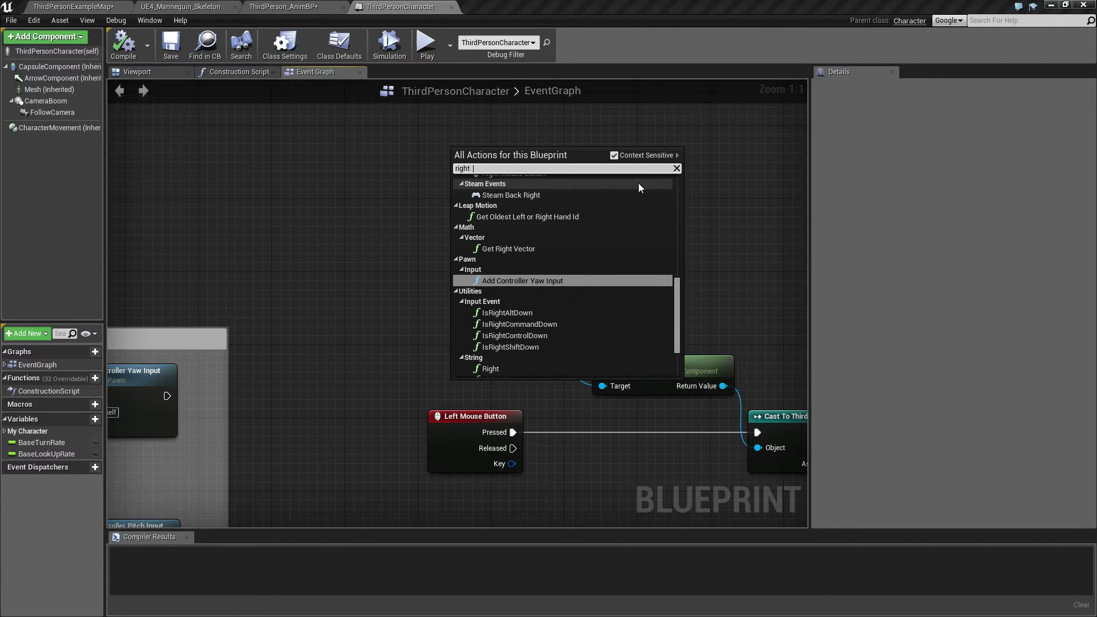
type("mouse")
key("Return")
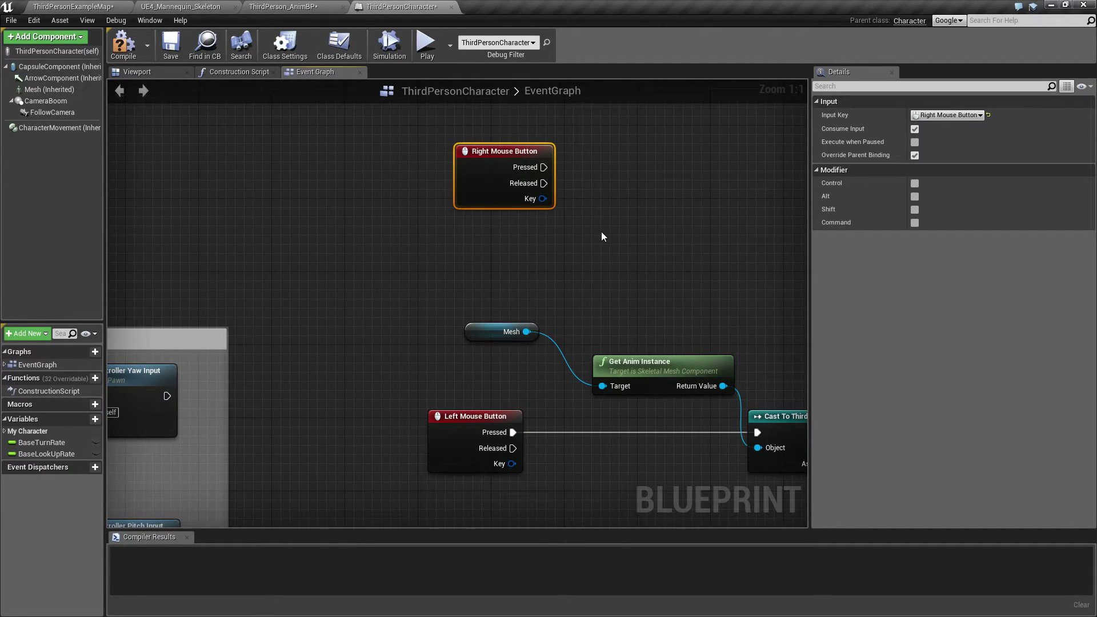
left_click(232, 218)
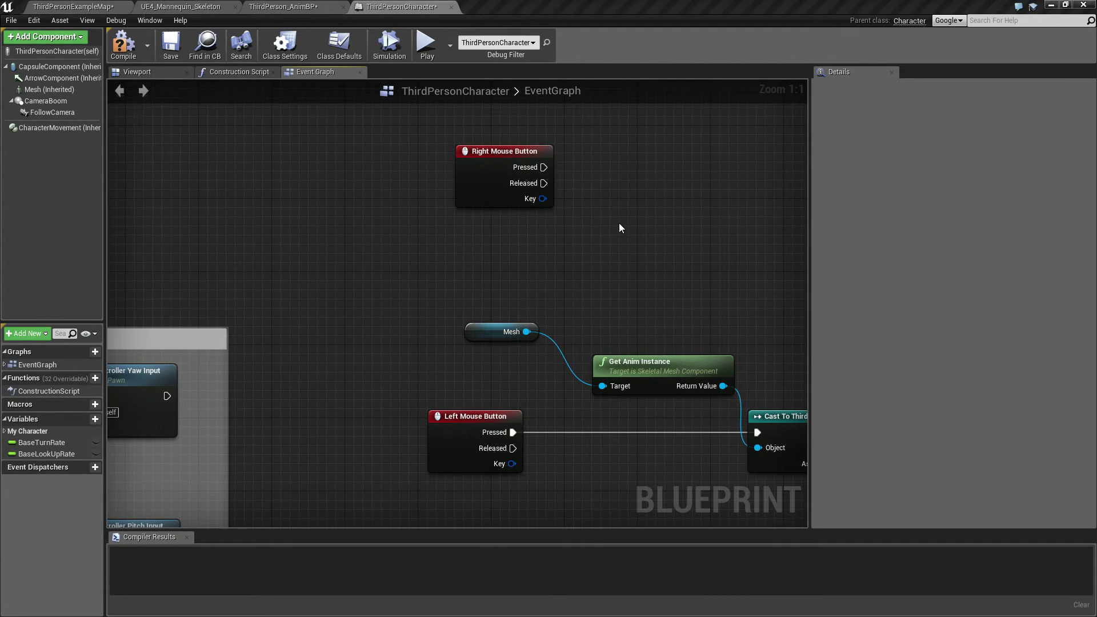
Duplicate the Mesh, Get Anim Instance and Cast To ThirdPerson_AnimBP nodes and connect Right Mouse Button's Pressed output to the copied cast
right_click_drag(619, 223, 579, 206)
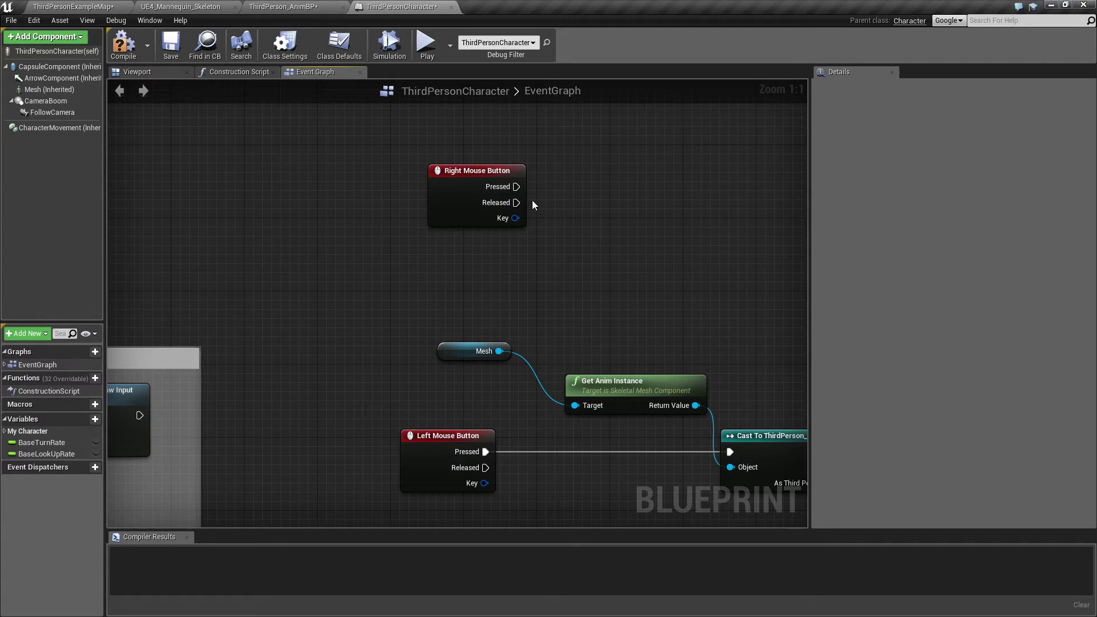
right_click_drag(530, 139, 460, 287)
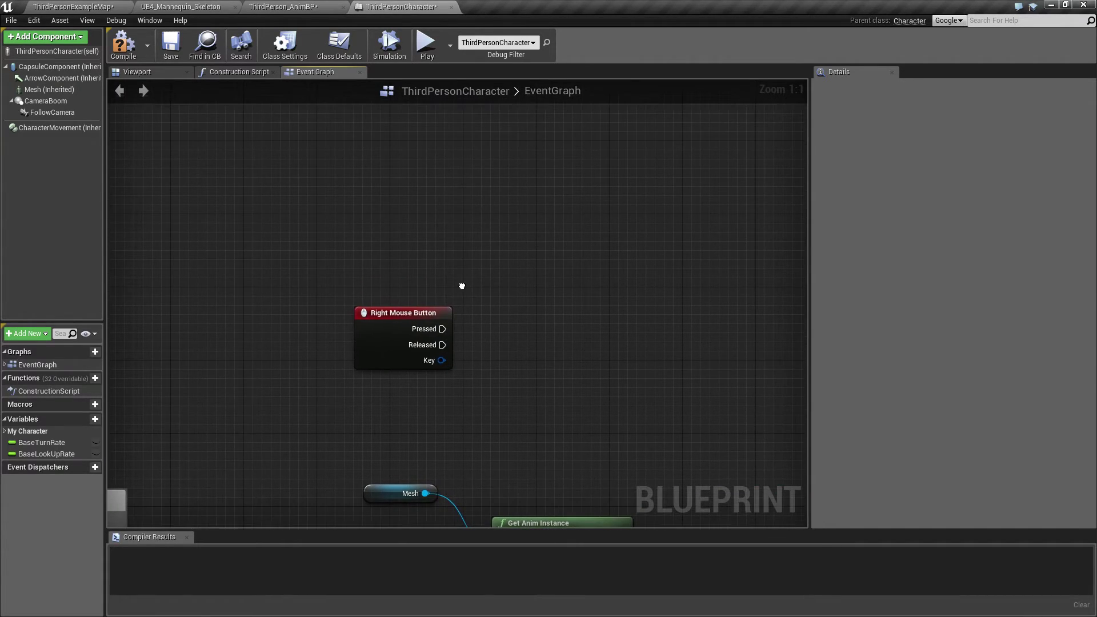
right_click(434, 256)
left_click(713, 309)
right_click_drag(593, 416, 505, 158)
left_click_drag(273, 214, 629, 308)
left_click(621, 314, "ctrl")
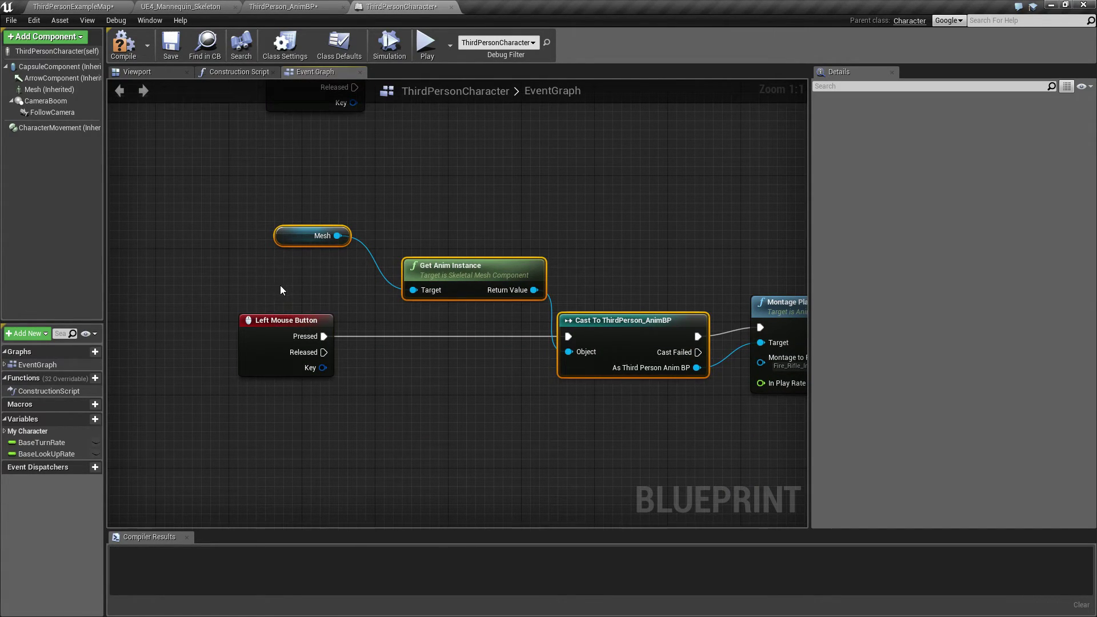
right_click_drag(319, 170, 383, 381)
key("ctrl+c")
key("ctrl+v")
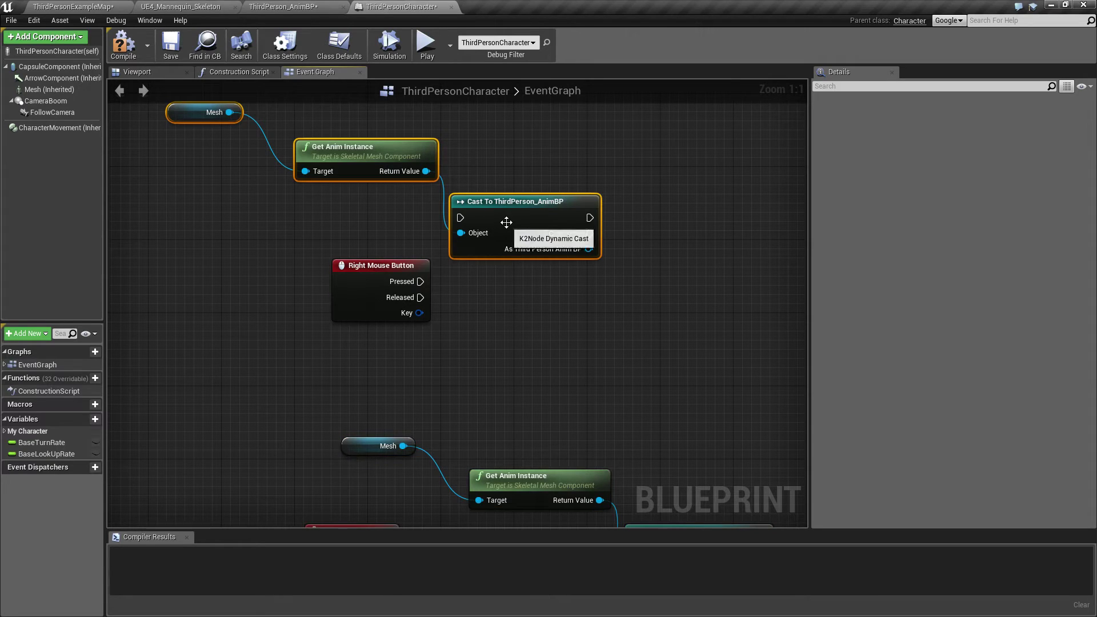
left_click_drag(421, 281, 431, 278)
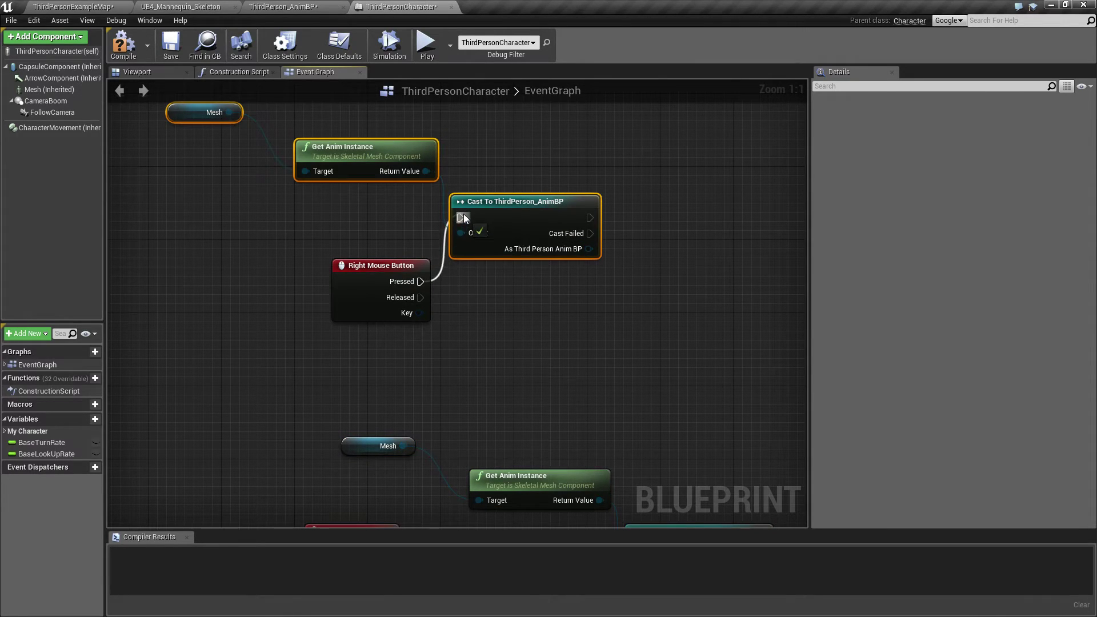
left_click_drag(464, 214, 464, 216)
Paste a second copy of the Mesh, Get Anim Instance and cast nodes, arrange them below, and connect Right Mouse Button's Released output to the cast
right_click(501, 324)
right_click_drag(352, 386, 449, 289)
left_click(409, 277)
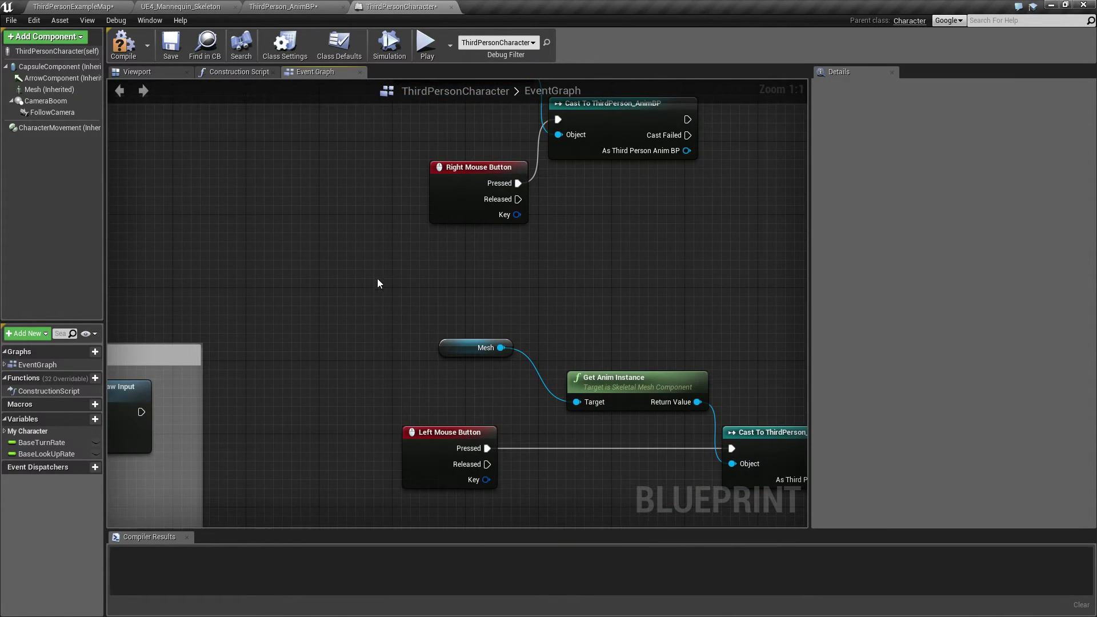
right_click_drag(412, 323, 431, 448)
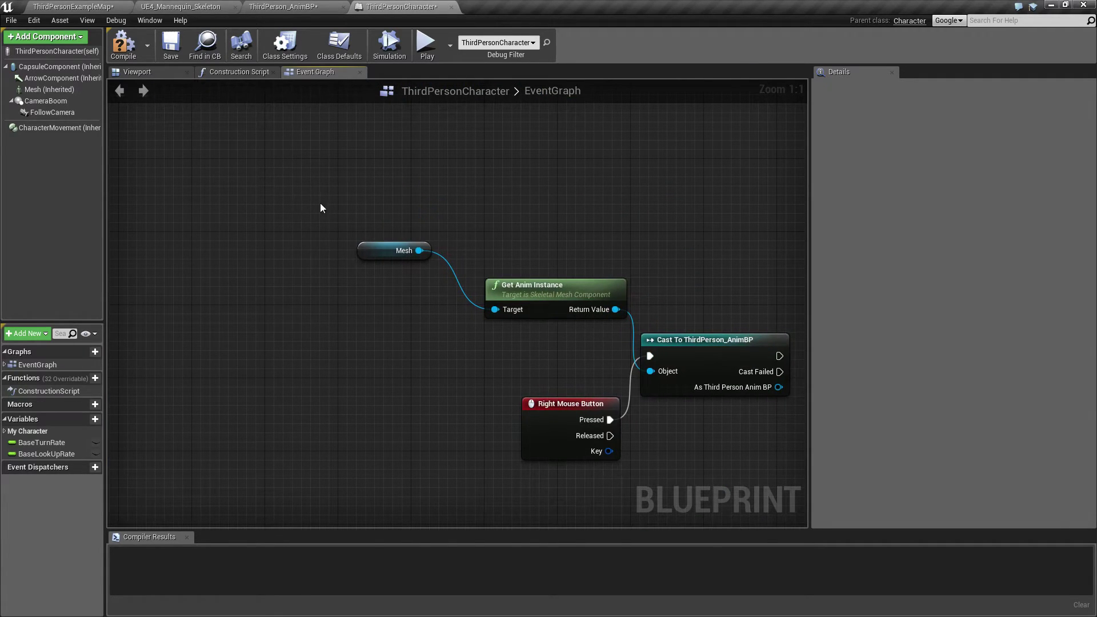
left_click_drag(320, 205, 702, 355)
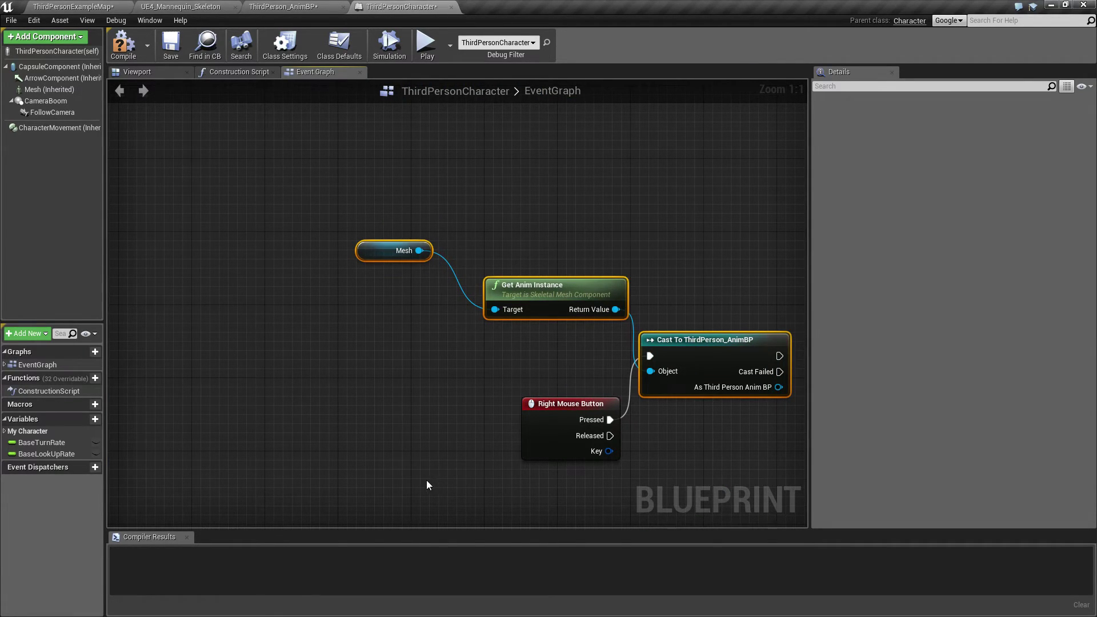
right_click_drag(426, 486, 409, 317)
key("ctrl+v")
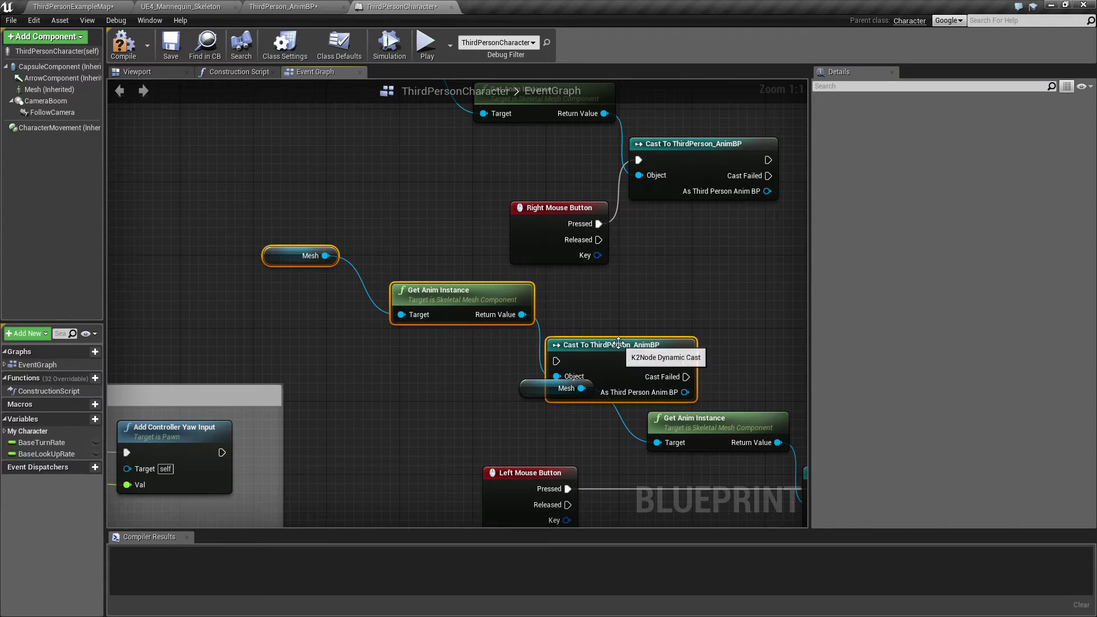
left_click_drag(619, 343, 712, 260)
left_click(451, 267)
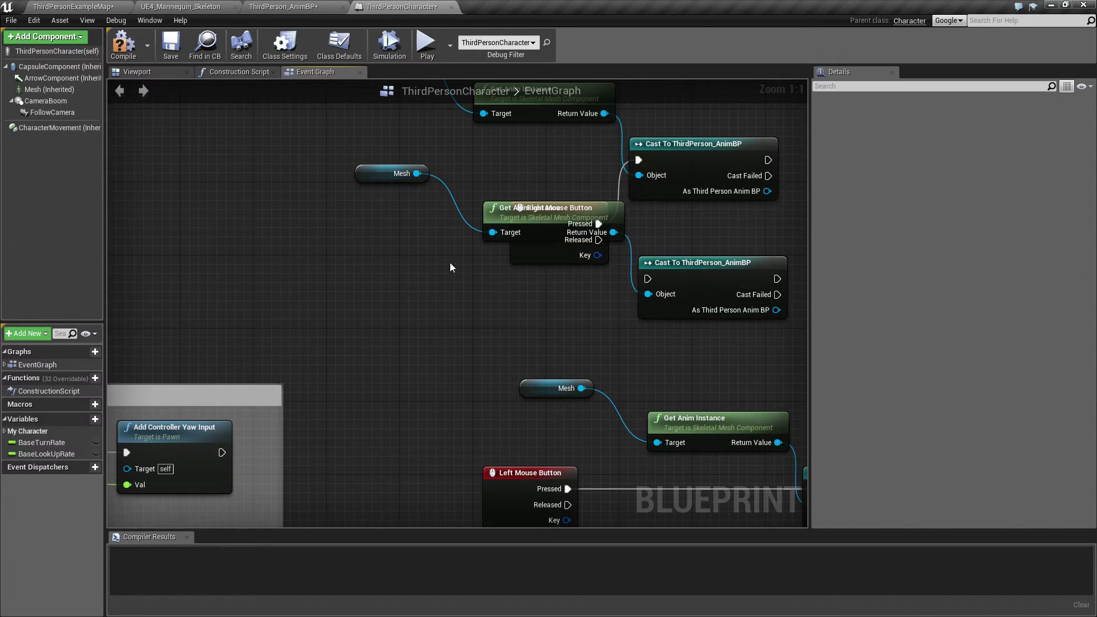
left_click_drag(310, 140, 497, 298)
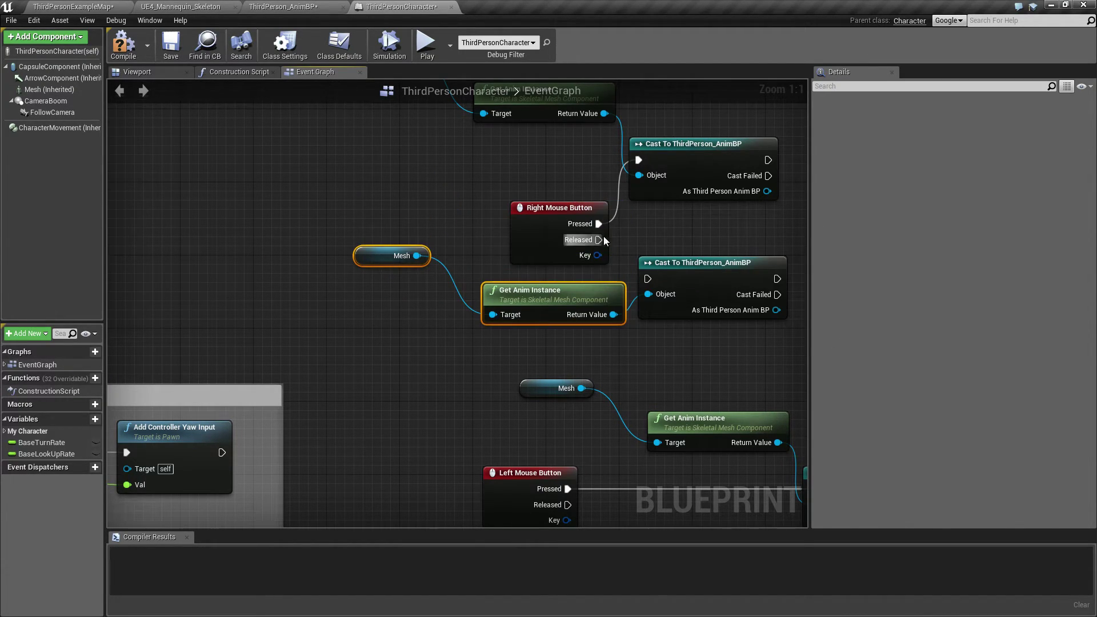
left_click_drag(599, 240, 600, 243)
left_click_drag(657, 281, 648, 278)
right_click_drag(523, 213, 272, 231)
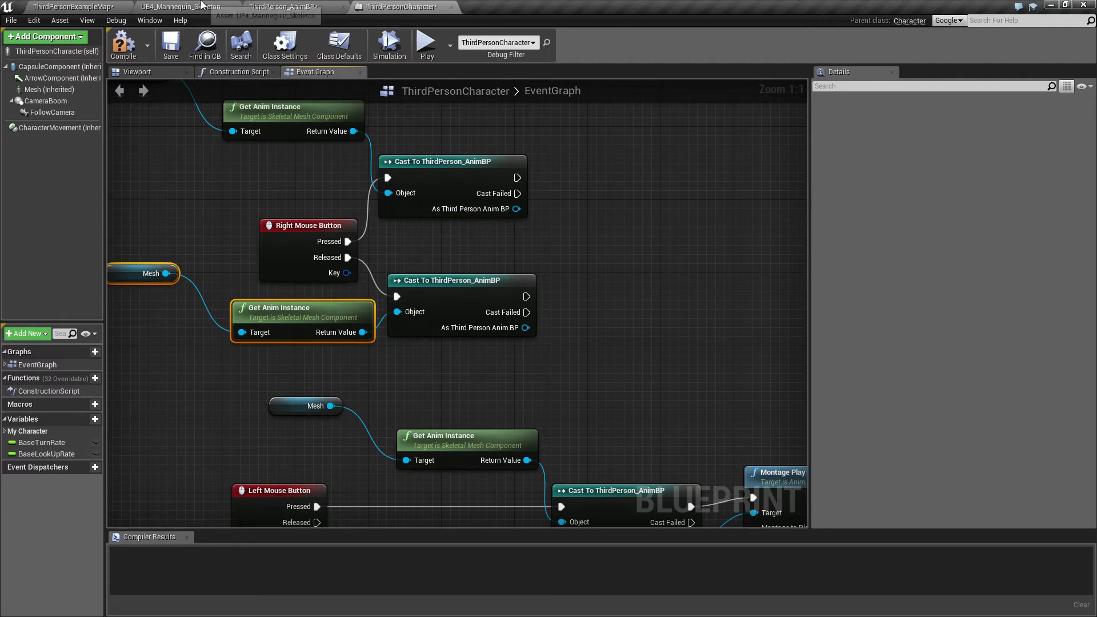
Create a Float variable named Animation Speed in ThirdPerson_AnimBP
left_click(308, 7)
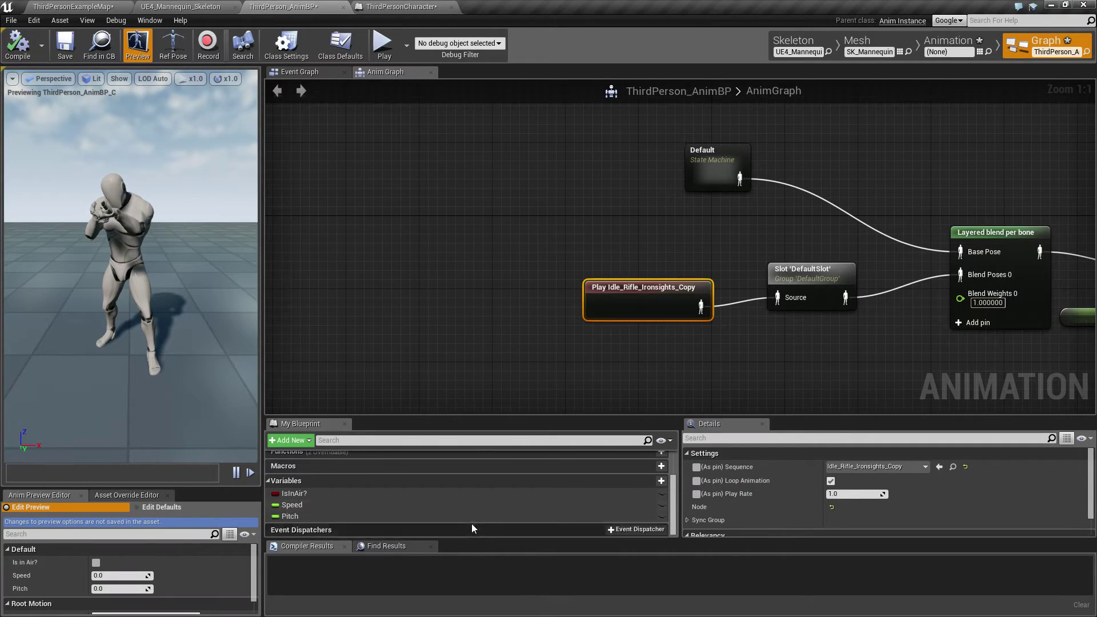
left_click(658, 482)
type("An")
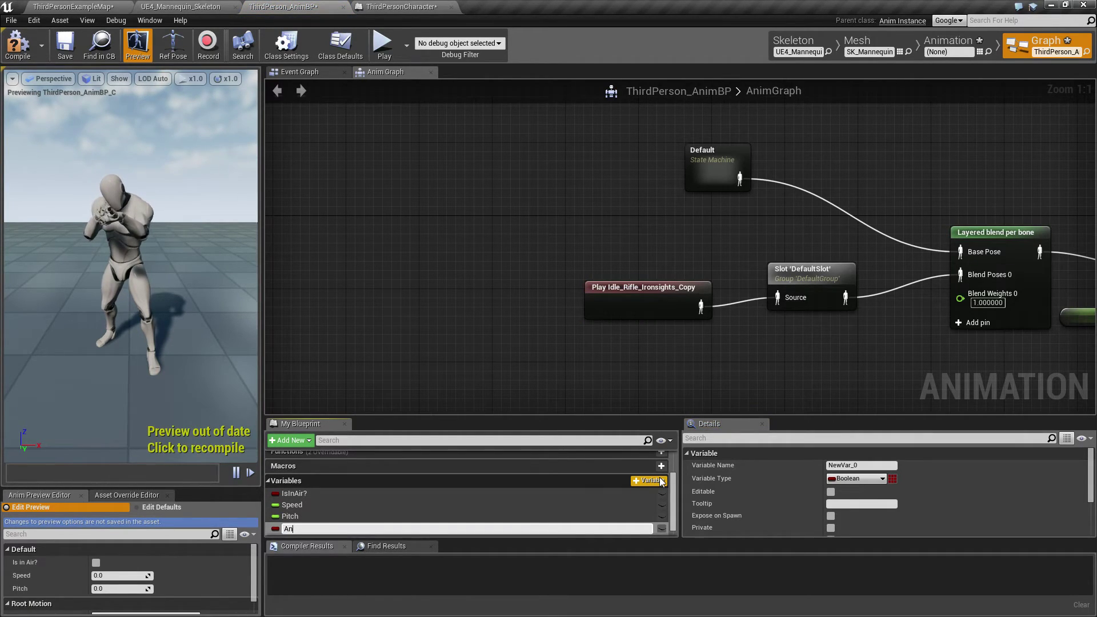
type("imation S")
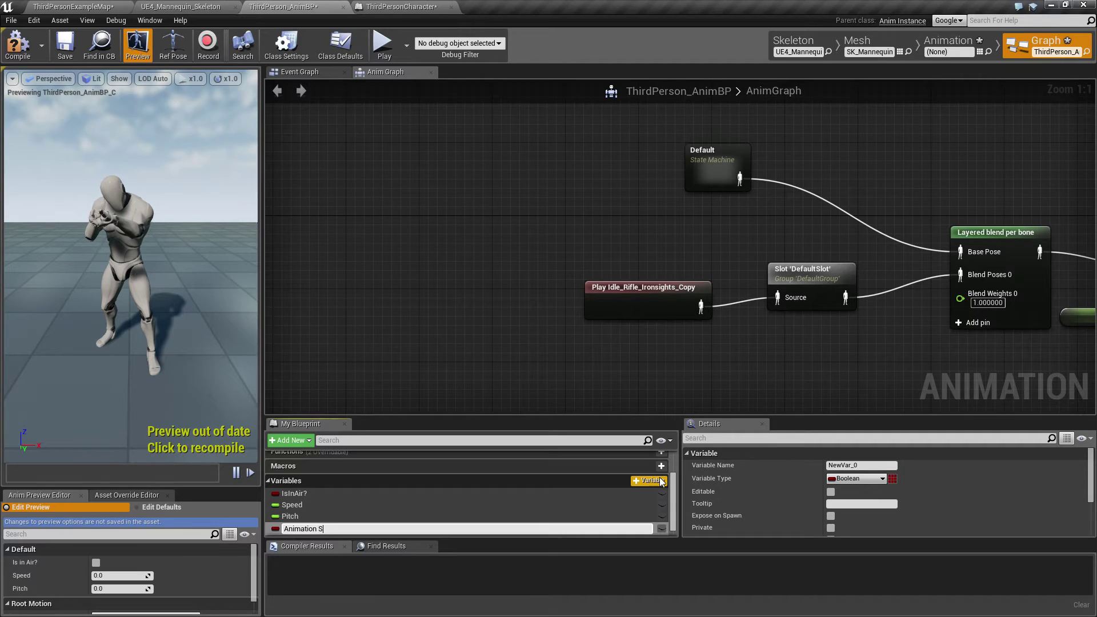
type("peed")
key("Return")
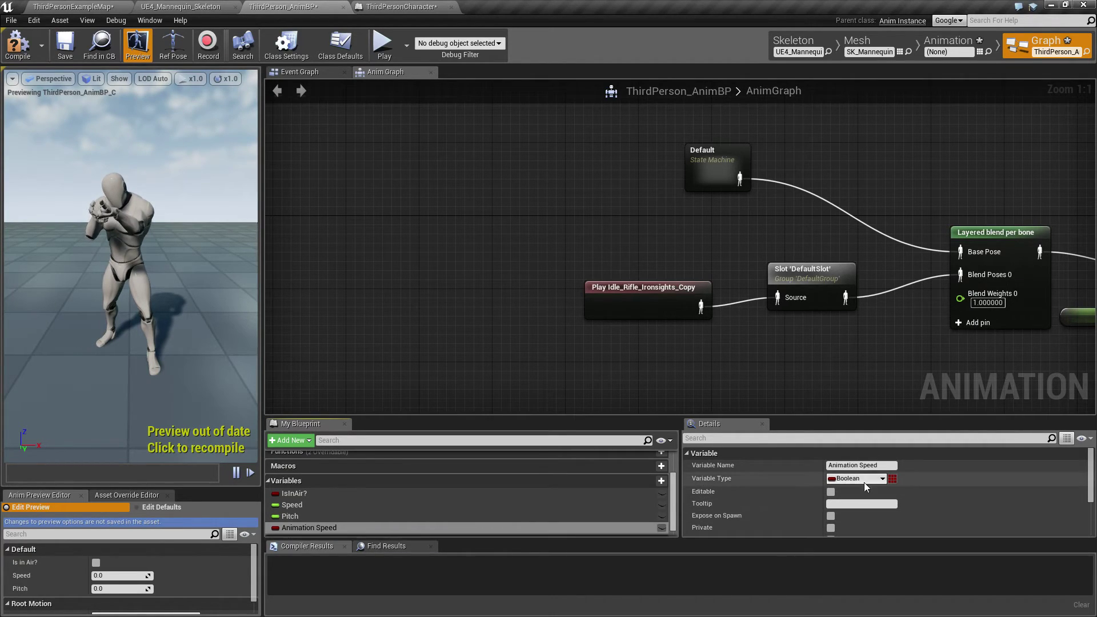
left_click(884, 479)
left_click(917, 435)
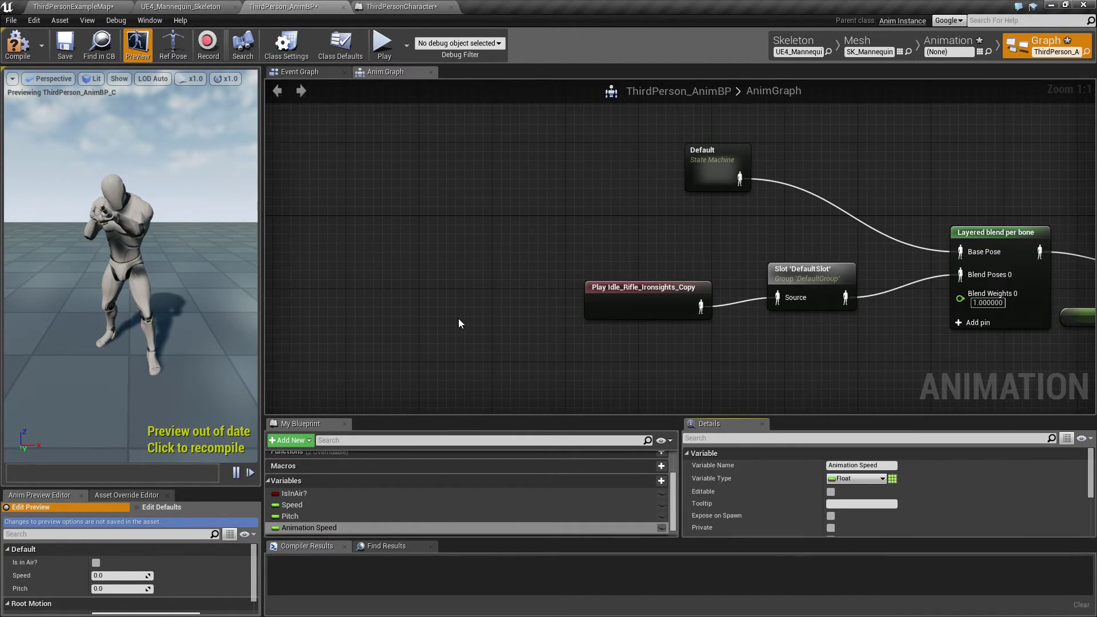
In ThirdPersonCharacter, add a Set Animation Speed node from the Pressed cast's As Third Person Anim BP output and place it beside the cast
left_click(402, 7)
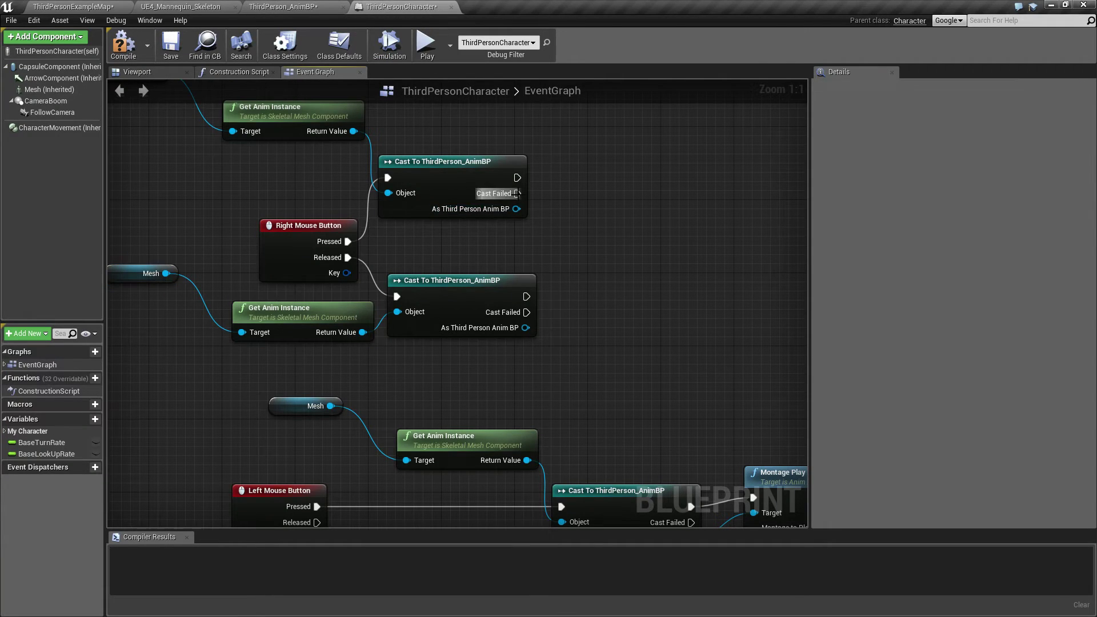
left_click_drag(516, 209, 581, 202)
type("se")
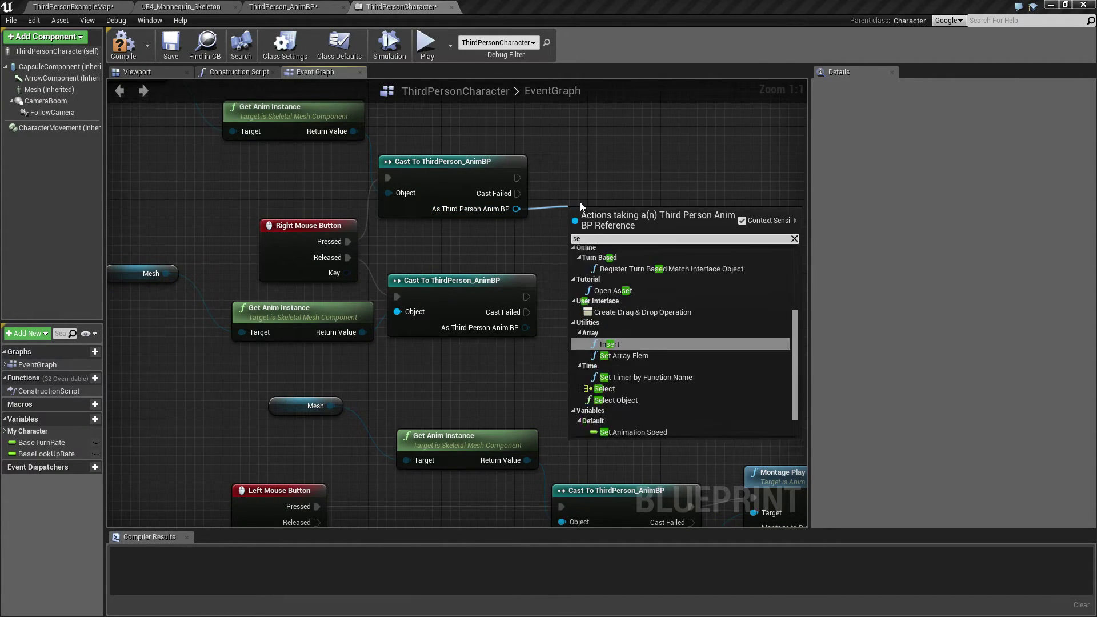
type("t anim")
key("Down")
key("Return")
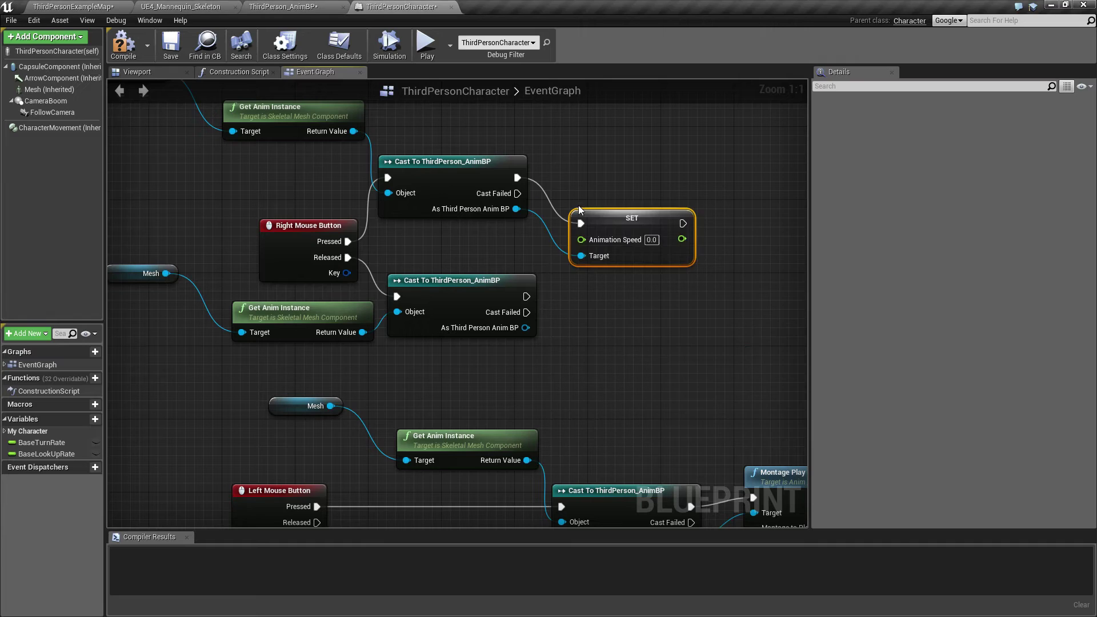
left_click_drag(598, 225, 607, 189)
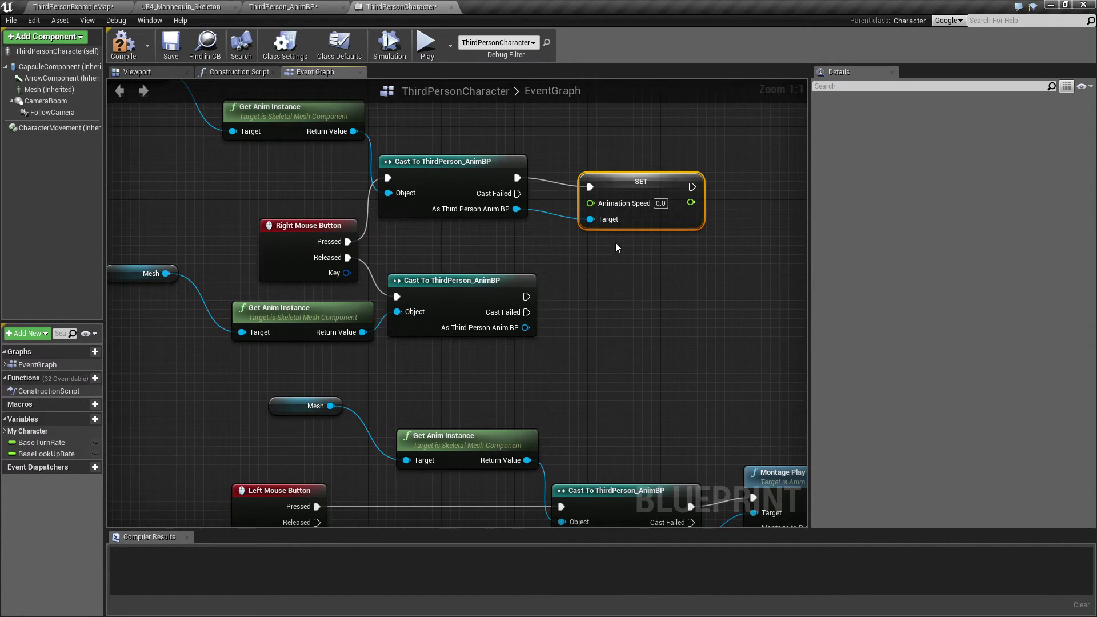
Paste a copy of the Set Animation Speed node beside the Released cast and connect the cast's execution output to it
key("ctrl+v")
left_click_drag(655, 264, 611, 295)
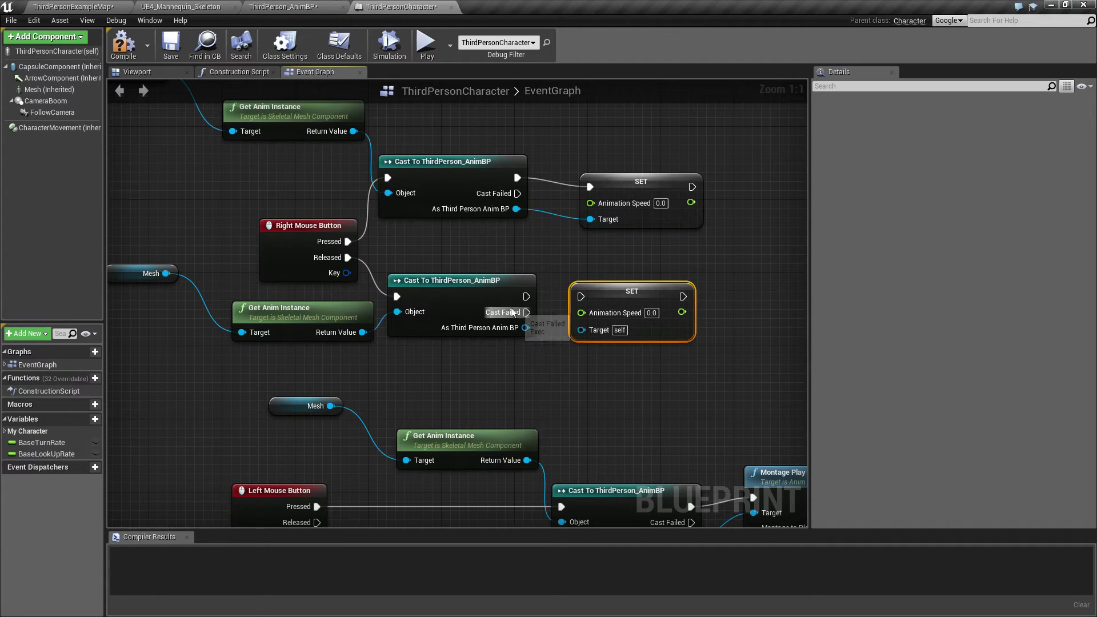
left_click_drag(526, 297, 580, 297)
Set the Animation Speed value on the Released branch's Set node to 1
left_click(558, 297)
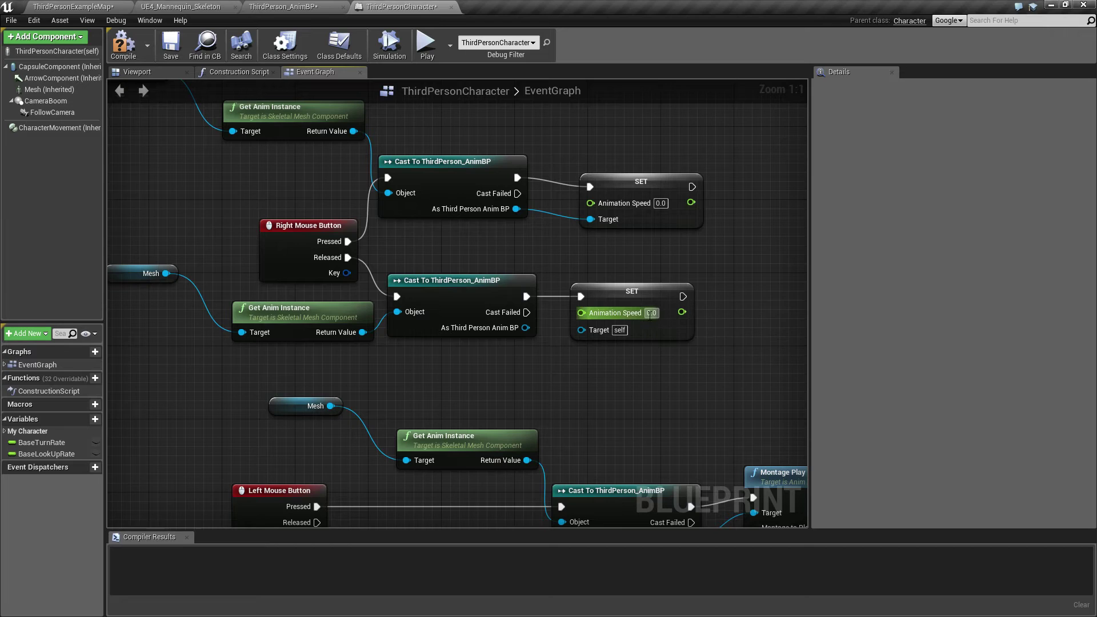
type("12")
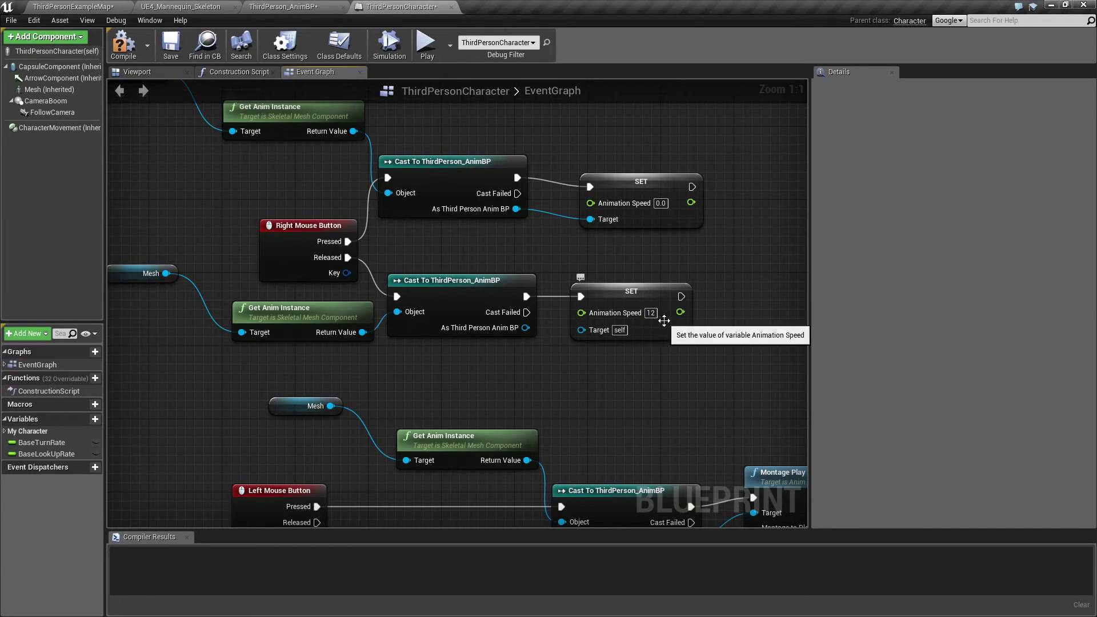
mouse_move(655, 315)
left_mouse_down()
mouse_move(645, 314)
mouse_move(656, 313)
left_mouse_up()
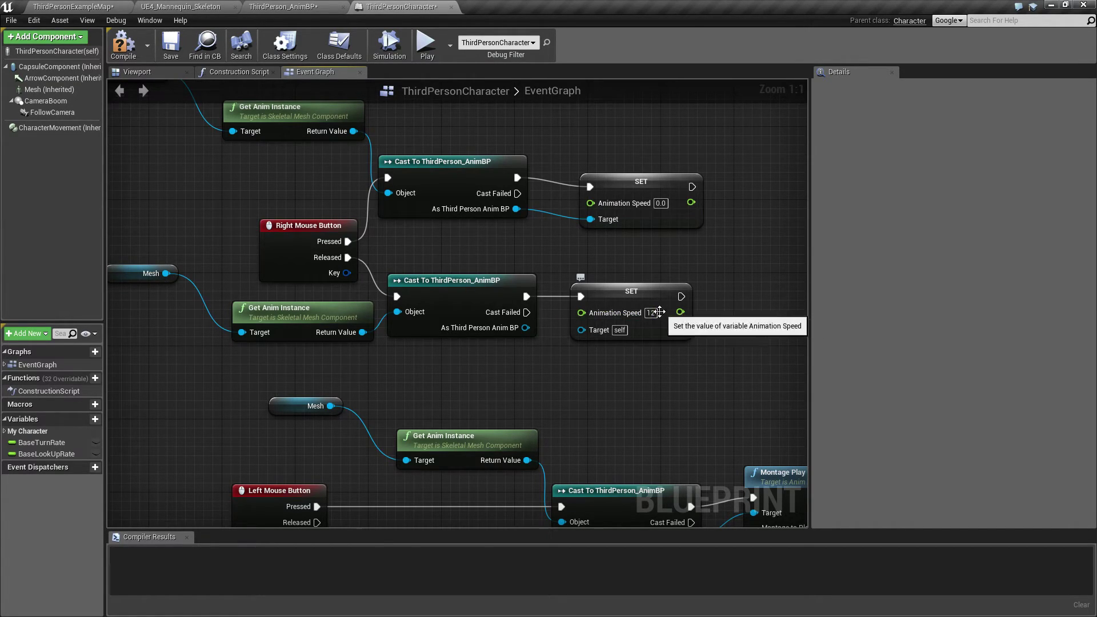
left_click(651, 313)
type("1")
key("Return")
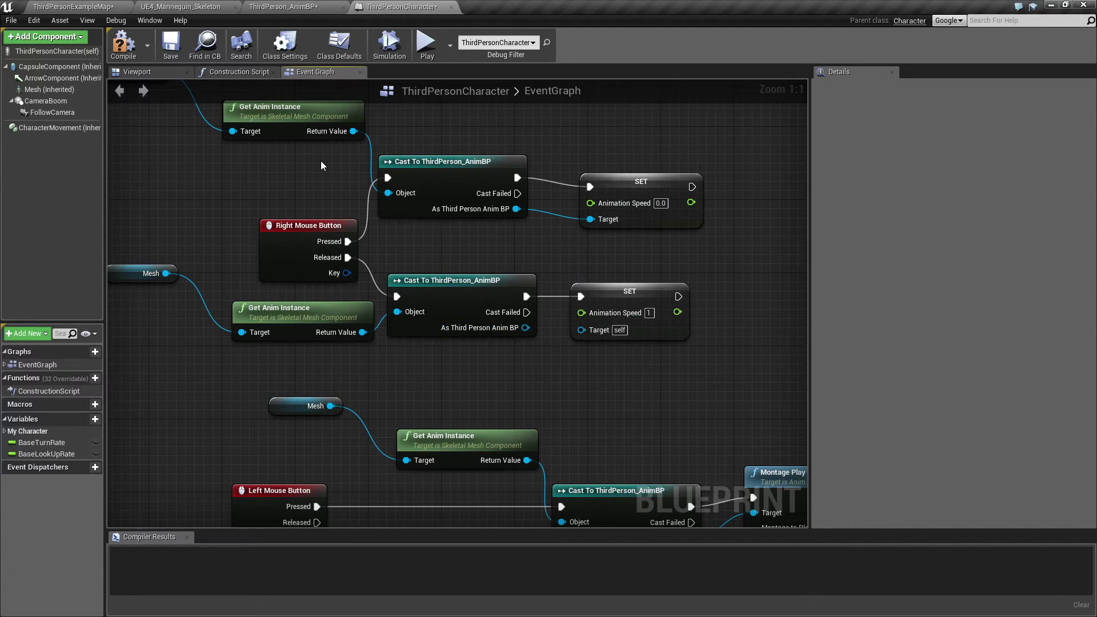
In ThirdPerson_AnimBP, compile the blueprint and set the Animation Speed variable's default value to 1
left_click(312, 7)
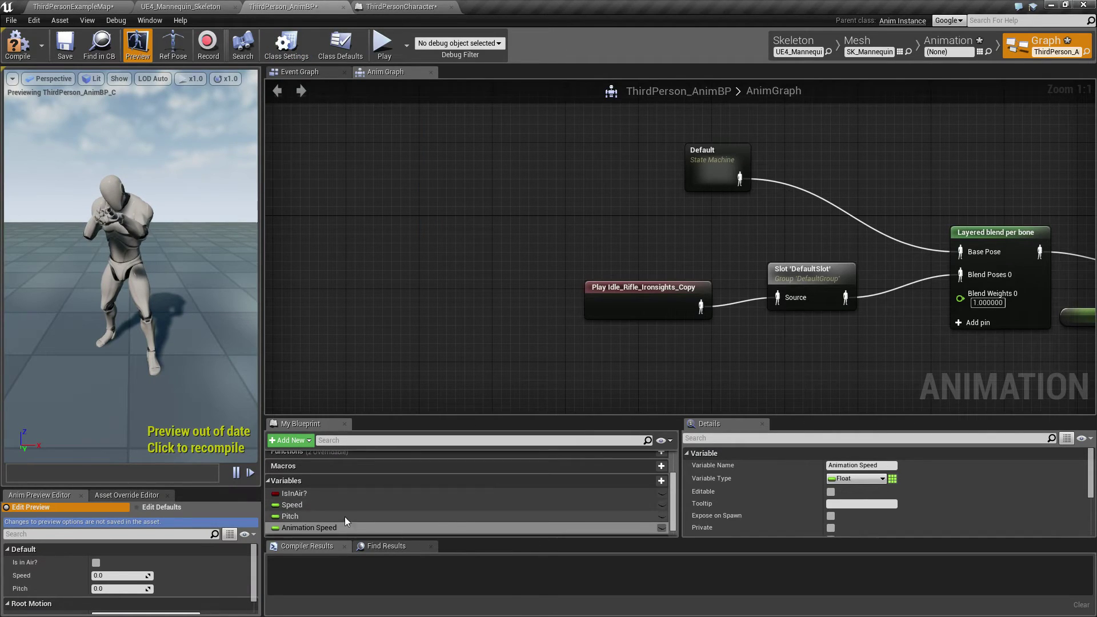
left_click(298, 527)
scroll(503, 345, "down", 4)
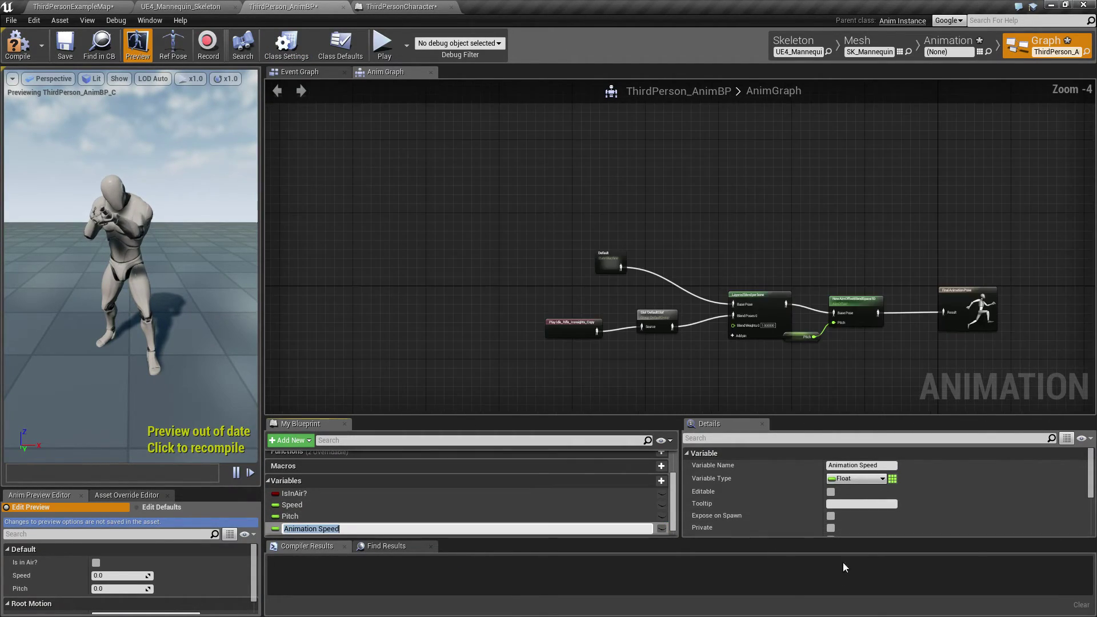
scroll(803, 505, "down", 1)
left_click(18, 45)
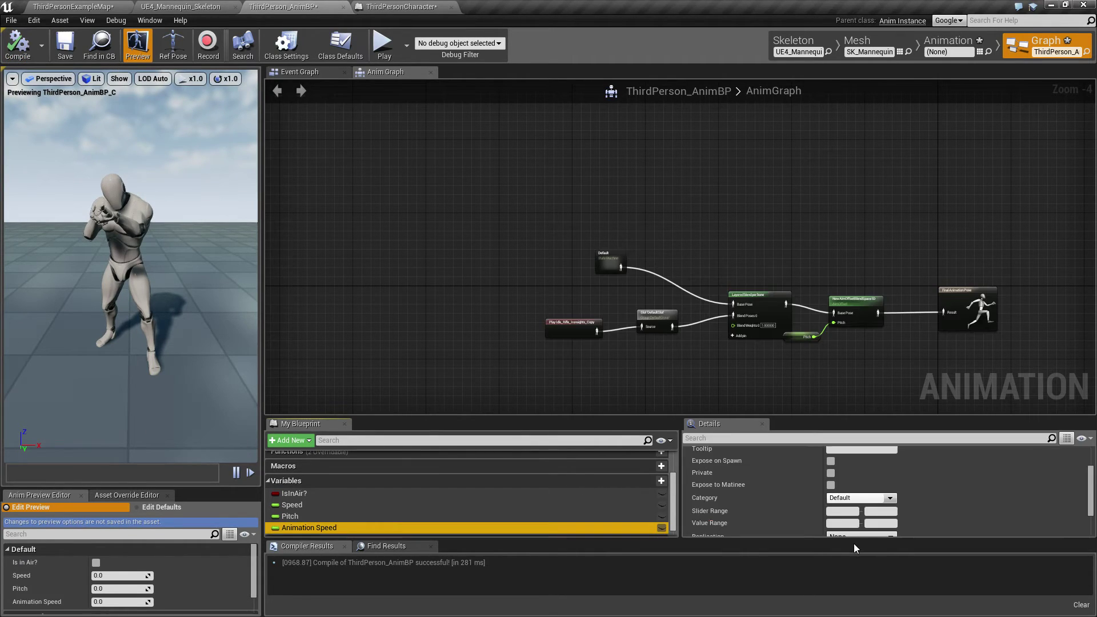
scroll(783, 495, "down", 2)
left_click(845, 528)
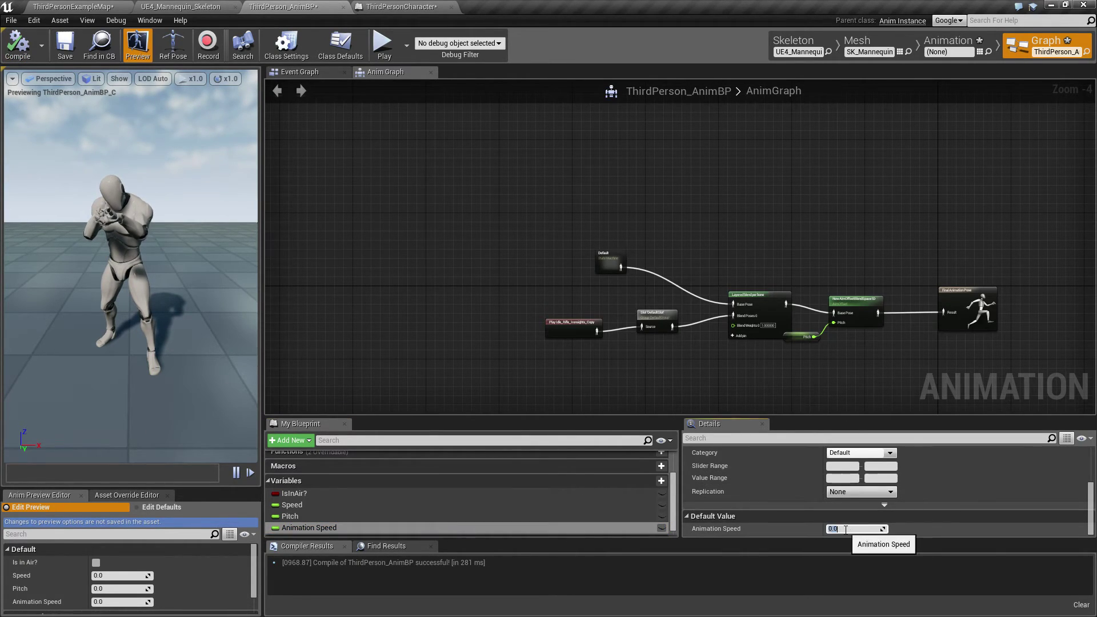
type("1")
key("Return")
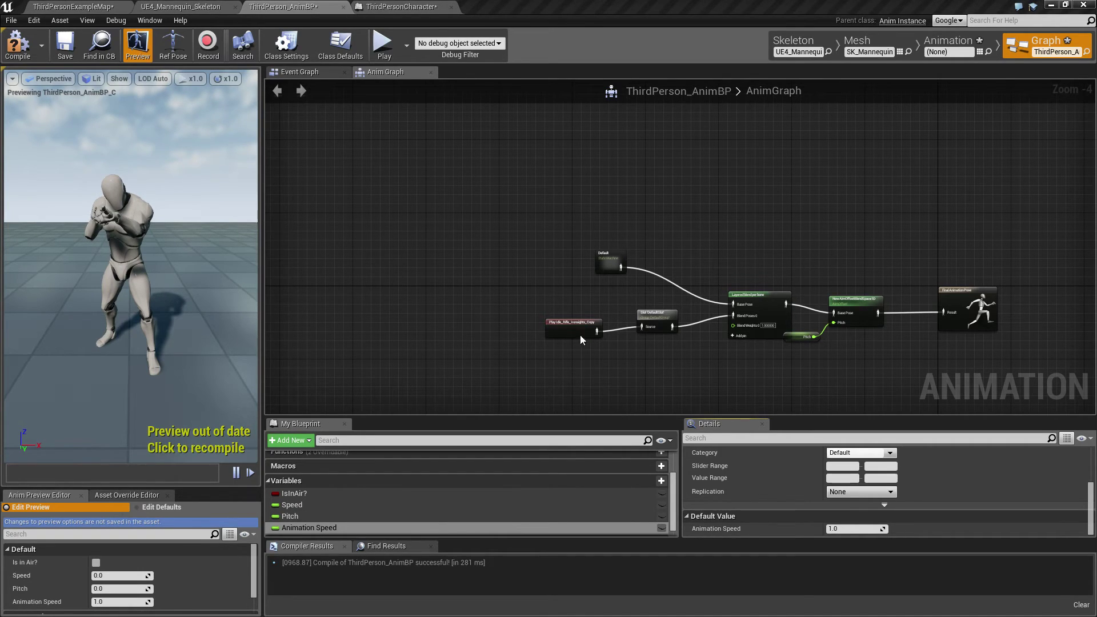
Expose the Play Rate pin on the Play Idle_Rifle_Ironsights_Copy node and connect an Animation Speed getter to it
scroll(769, 363, "up", 5)
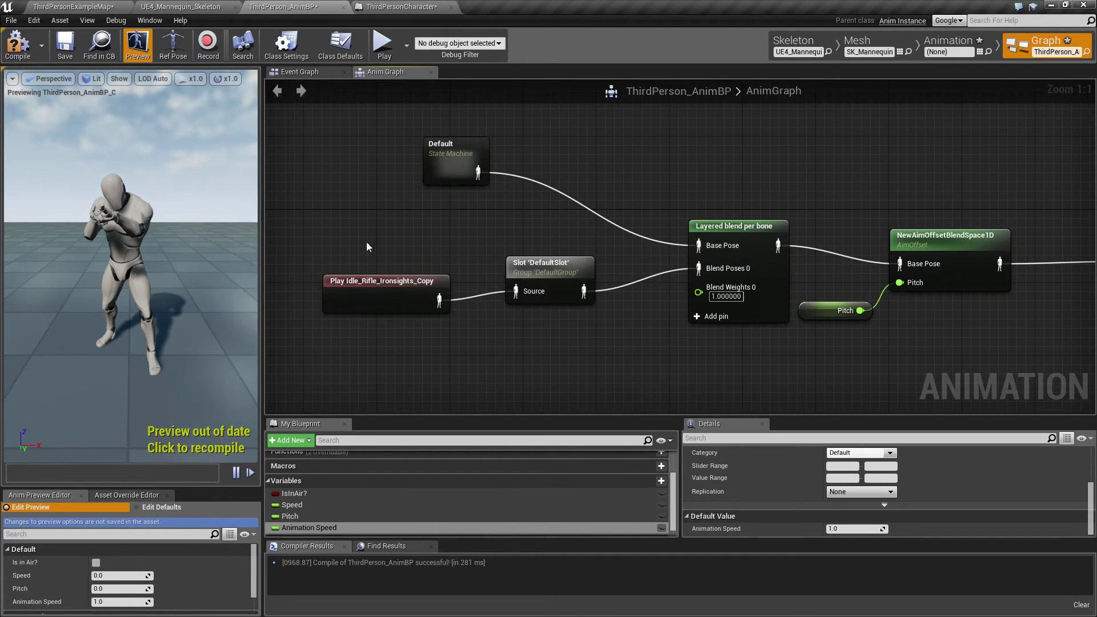
right_click_drag(365, 242, 623, 227)
left_click(625, 267)
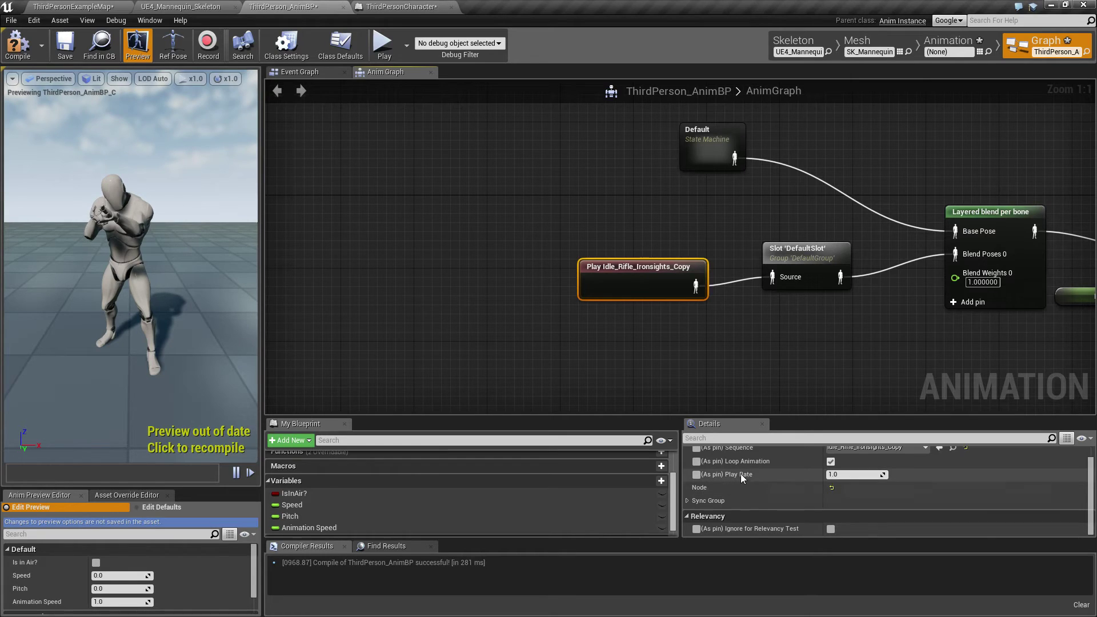
left_click(696, 475)
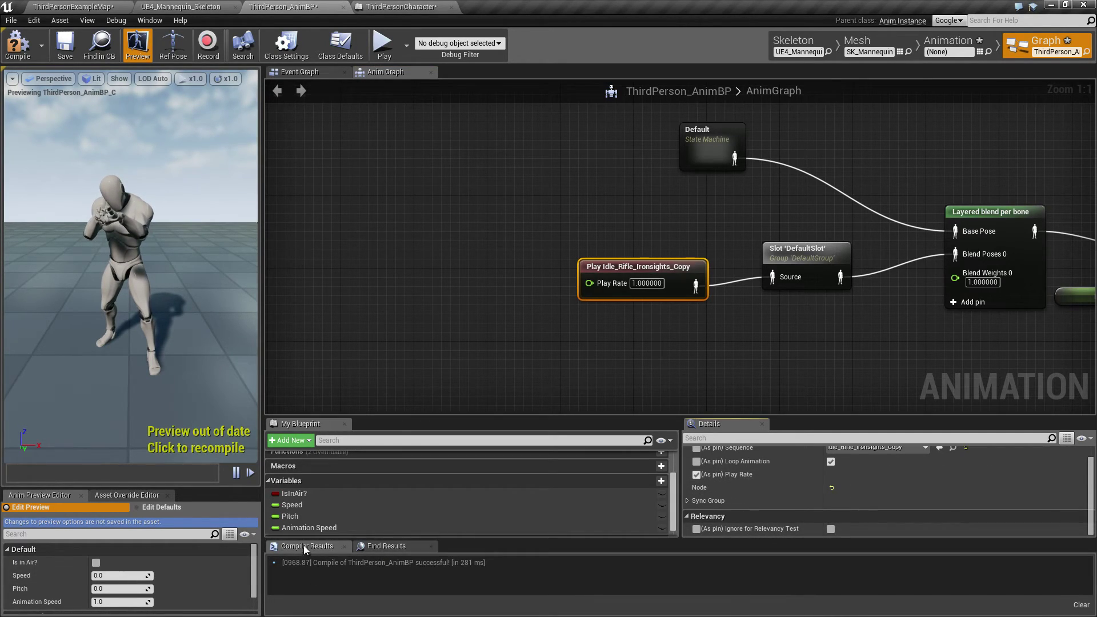
left_click_drag(299, 527, 588, 283)
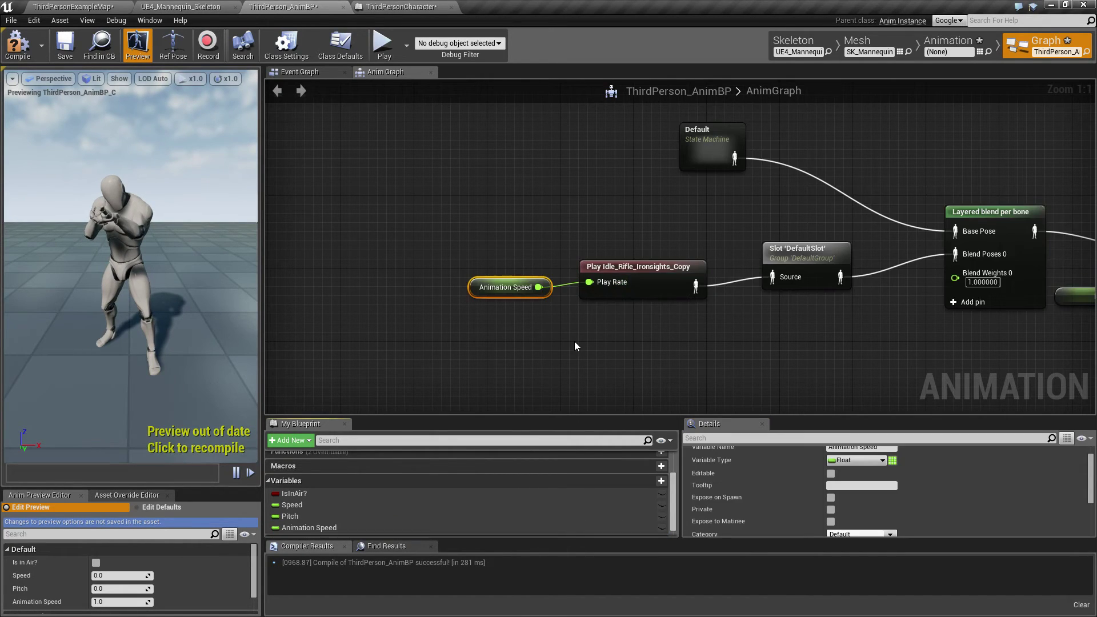
In ThirdPersonCharacter, connect the Released cast's As Third Person Anim BP output to its Set node's Target and play-test the level
left_click(383, 44)
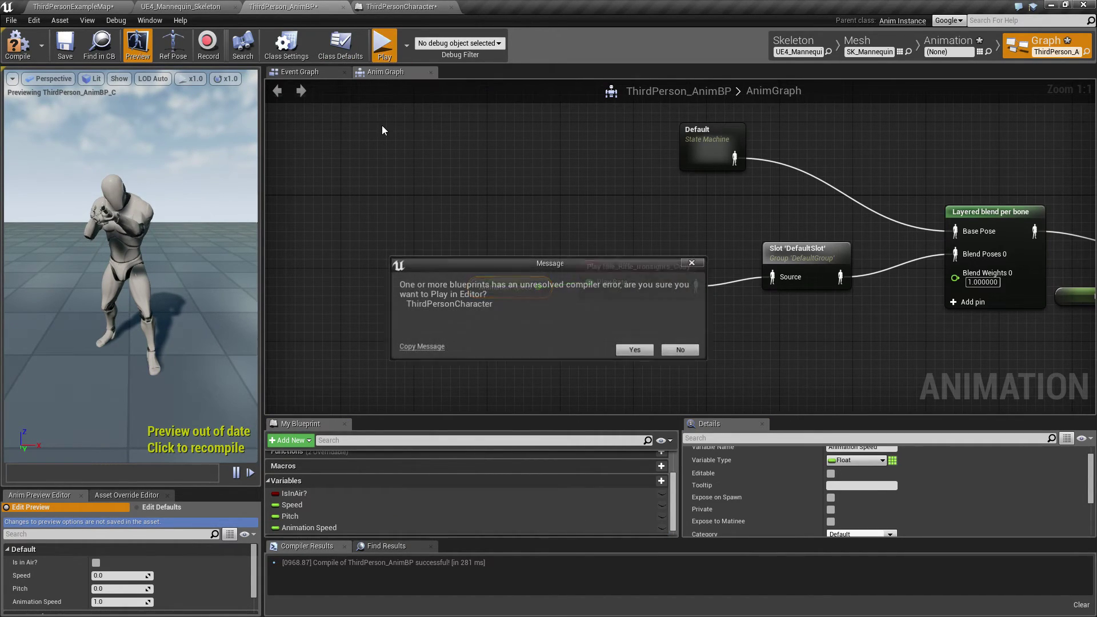
left_click(680, 351)
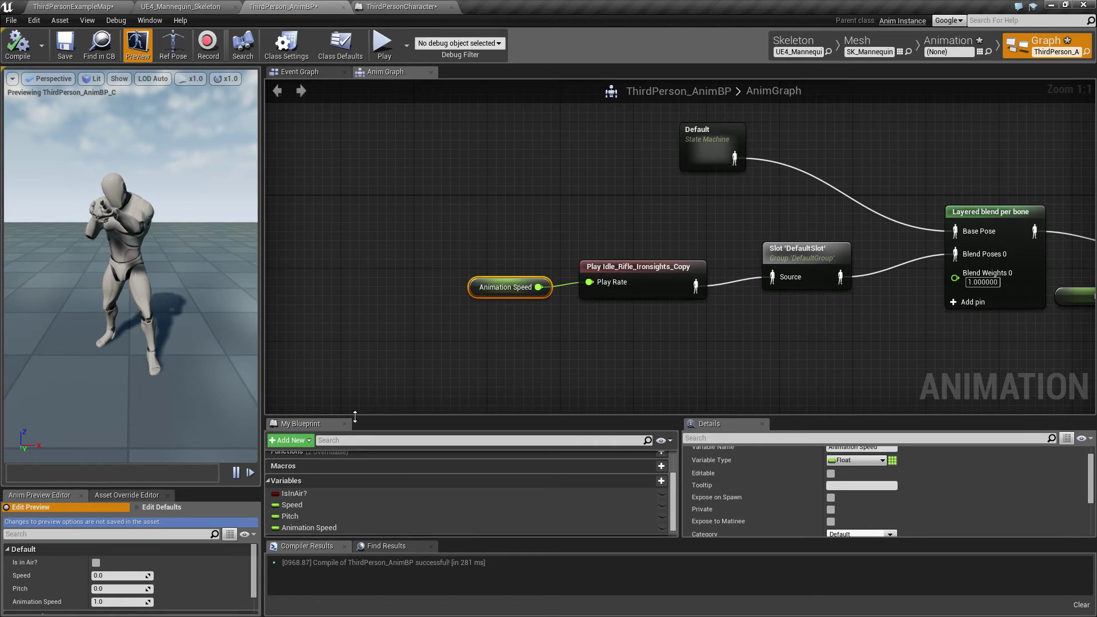
left_click(402, 6)
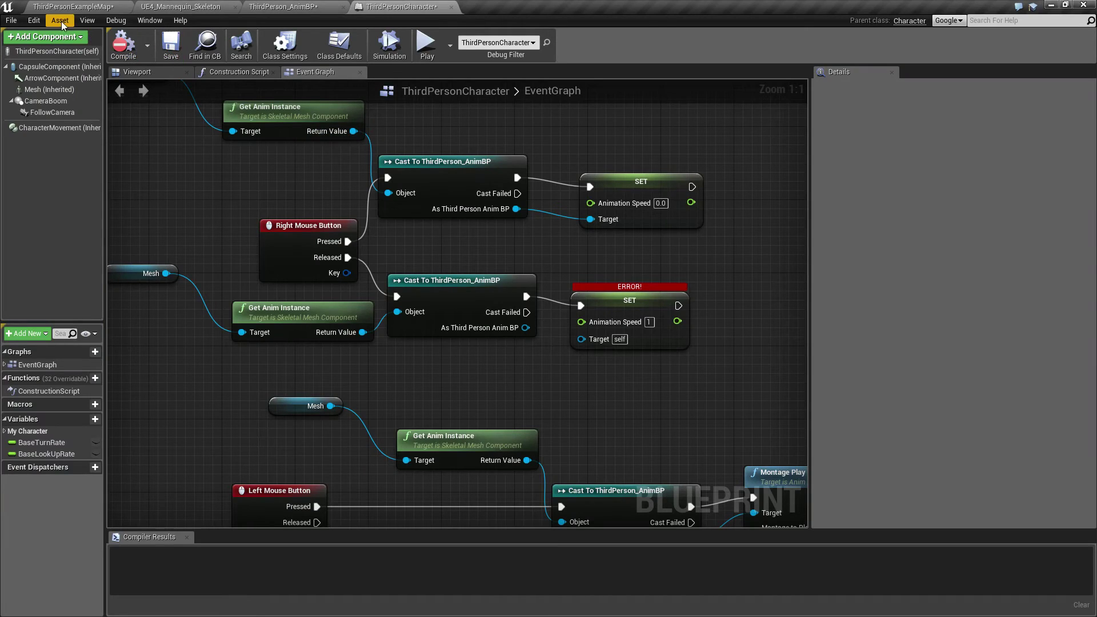
left_click(123, 45)
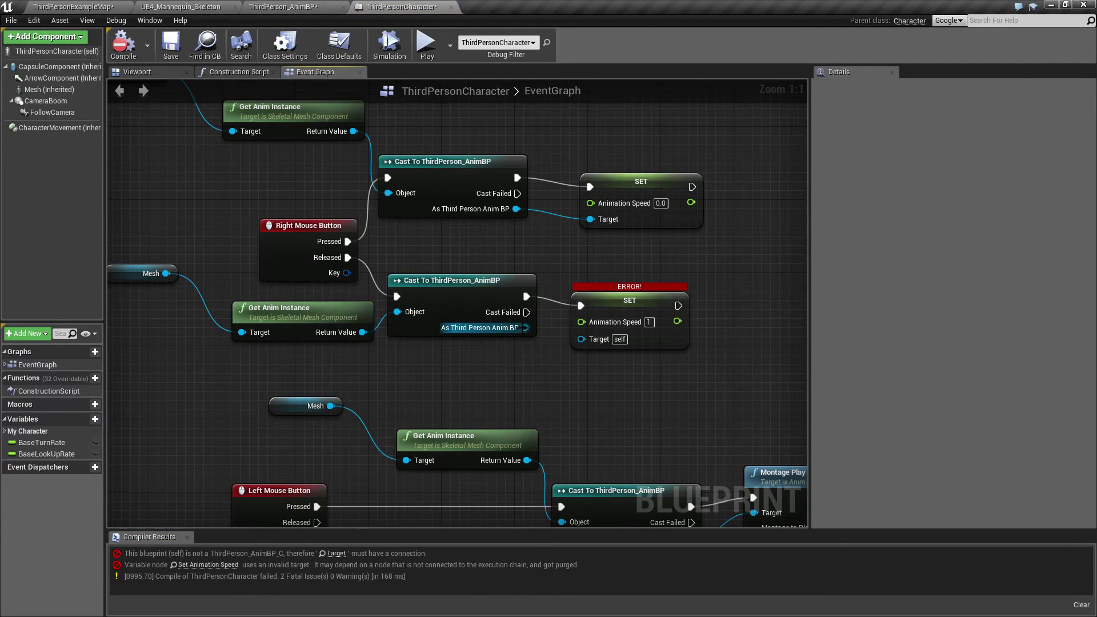
left_click_drag(525, 328, 584, 338)
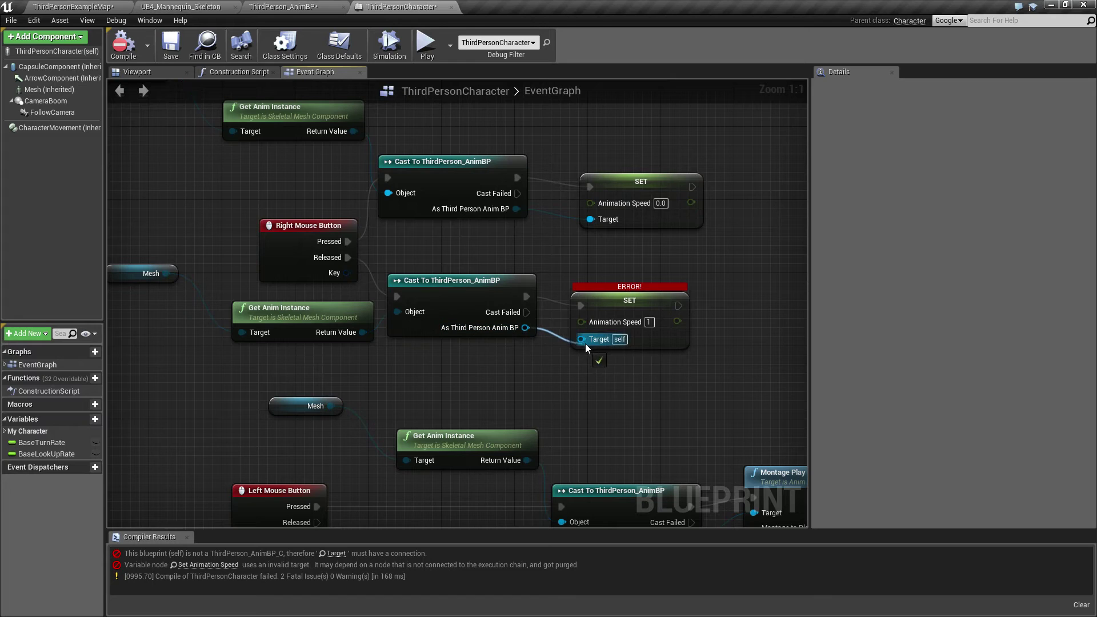
left_click(426, 45)
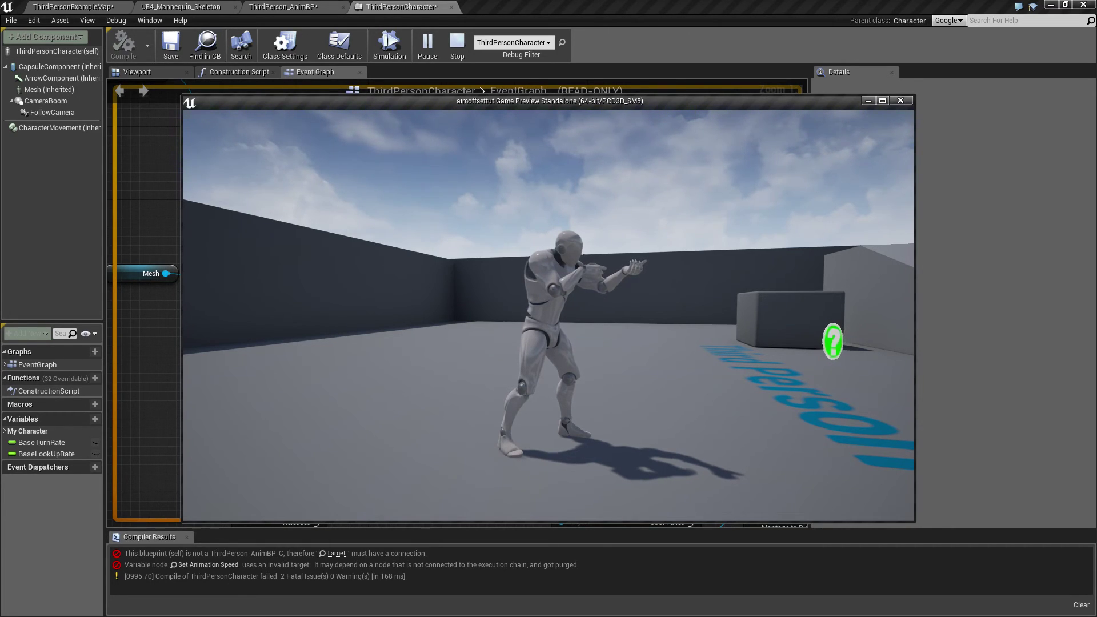
key("Escape")
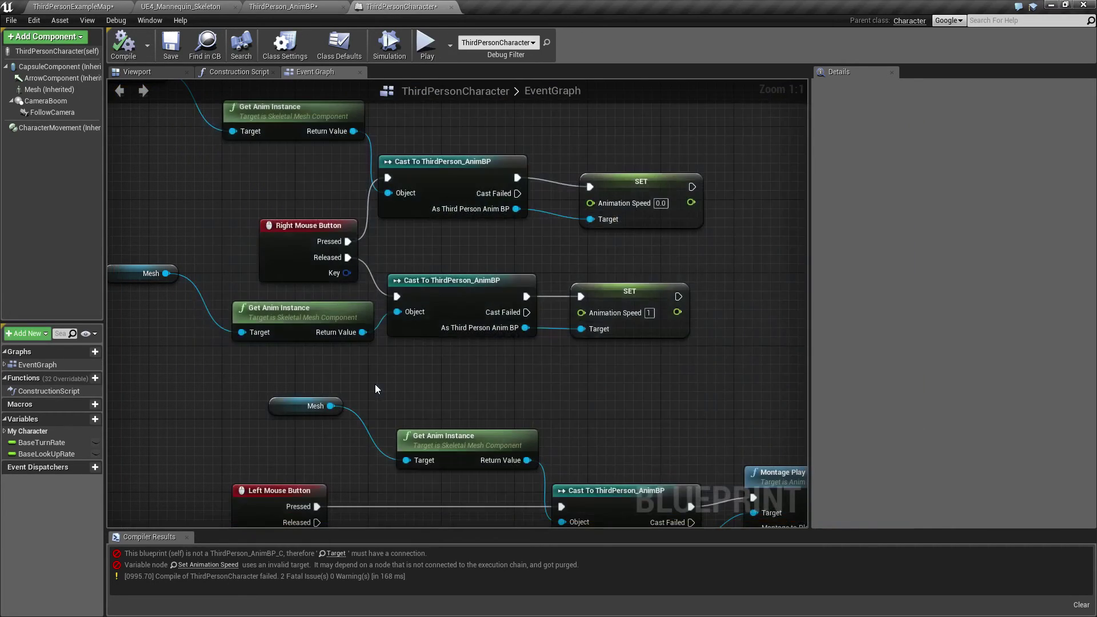
In ThirdPerson_AnimBP's Default state machine, open the Idle/Run state and expose the Play Rate pin on the ThirdPerson_IdleRun_2D node
left_click(276, 8)
right_click_drag(662, 236, 459, 258)
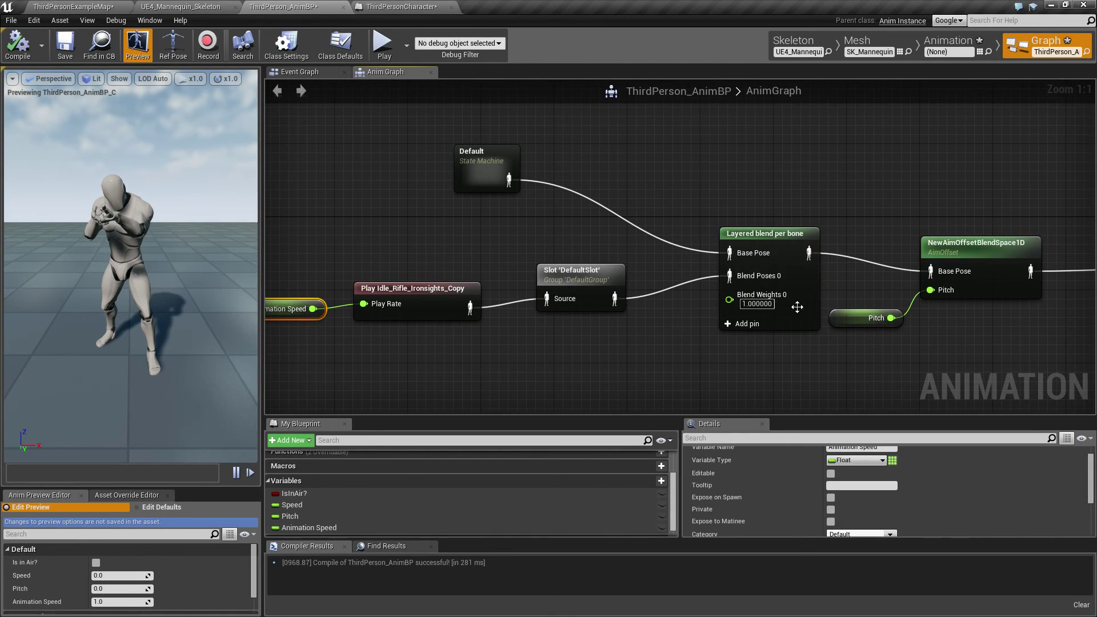
double_click(475, 161)
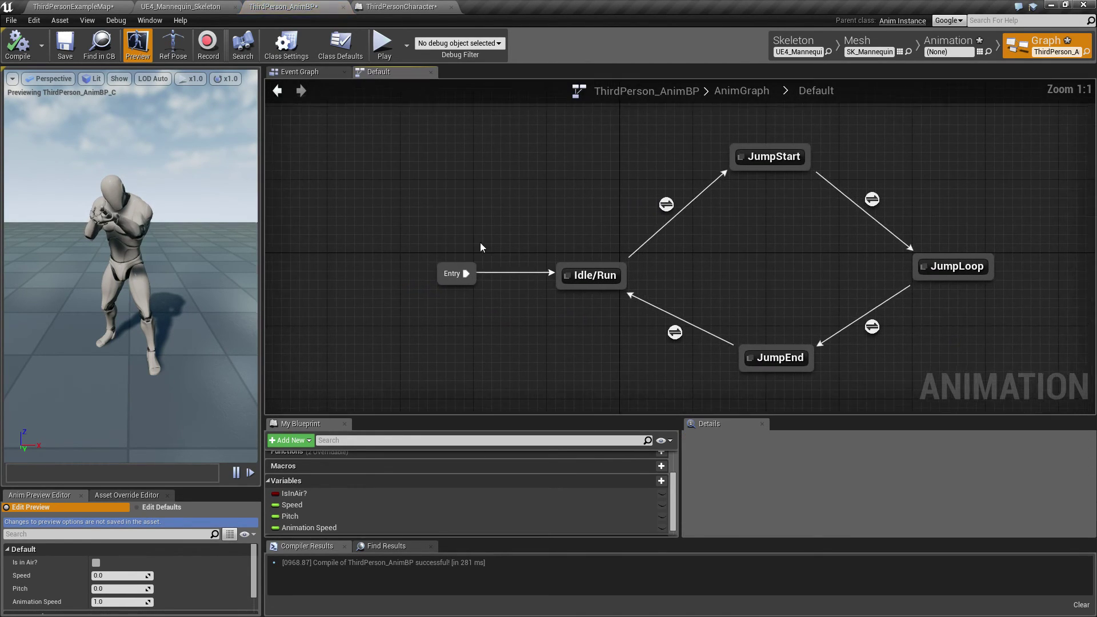
double_click(595, 277)
left_click(649, 272)
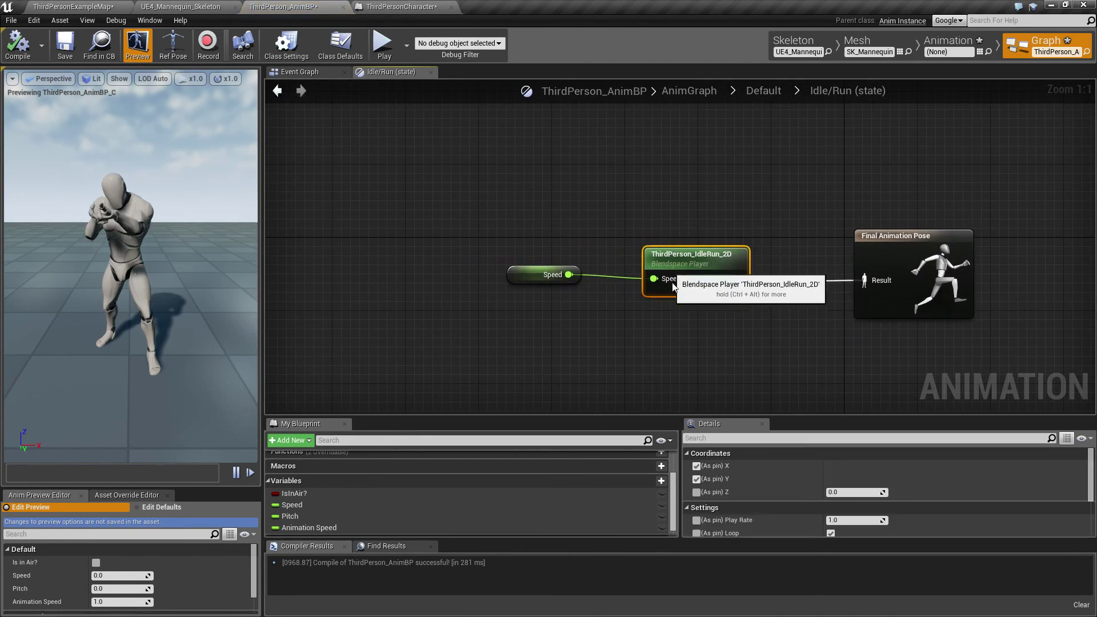
scroll(734, 513, "down", 3)
scroll(715, 467, "up", 1)
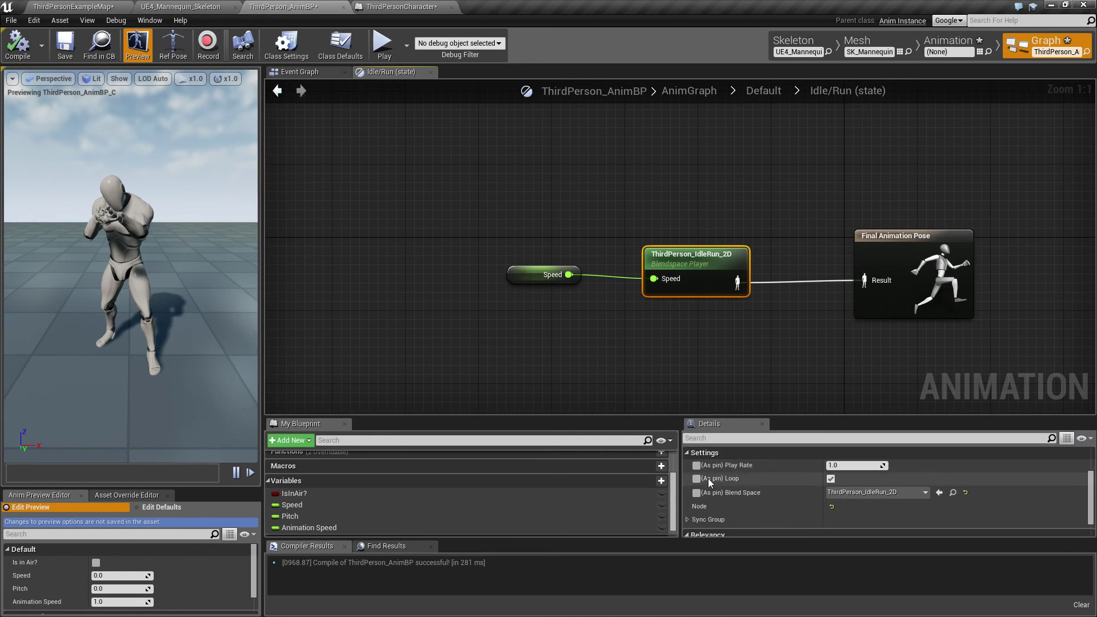
left_click(697, 465)
Connect an Animation Speed getter to the ThirdPerson_IdleRun_2D node's Play Rate and place it below the Speed node
left_click_drag(306, 527, 653, 295)
left_click(528, 362)
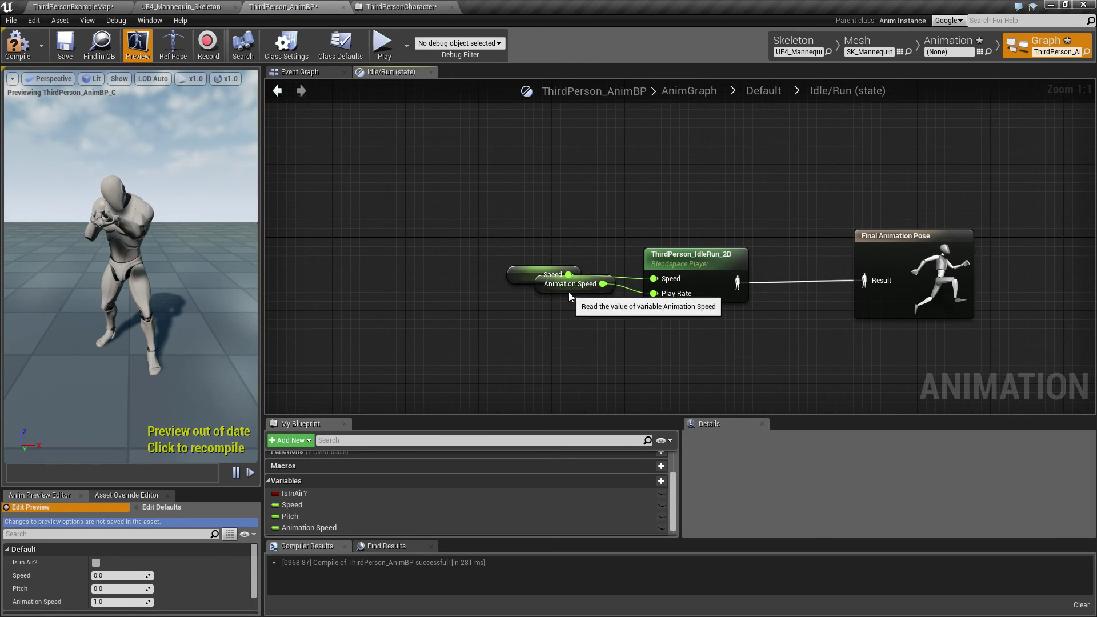
left_click_drag(568, 292, 551, 327)
Play-test the level by running the character around in several directions to check the locomotion playback, and stop the preview
left_click(383, 43)
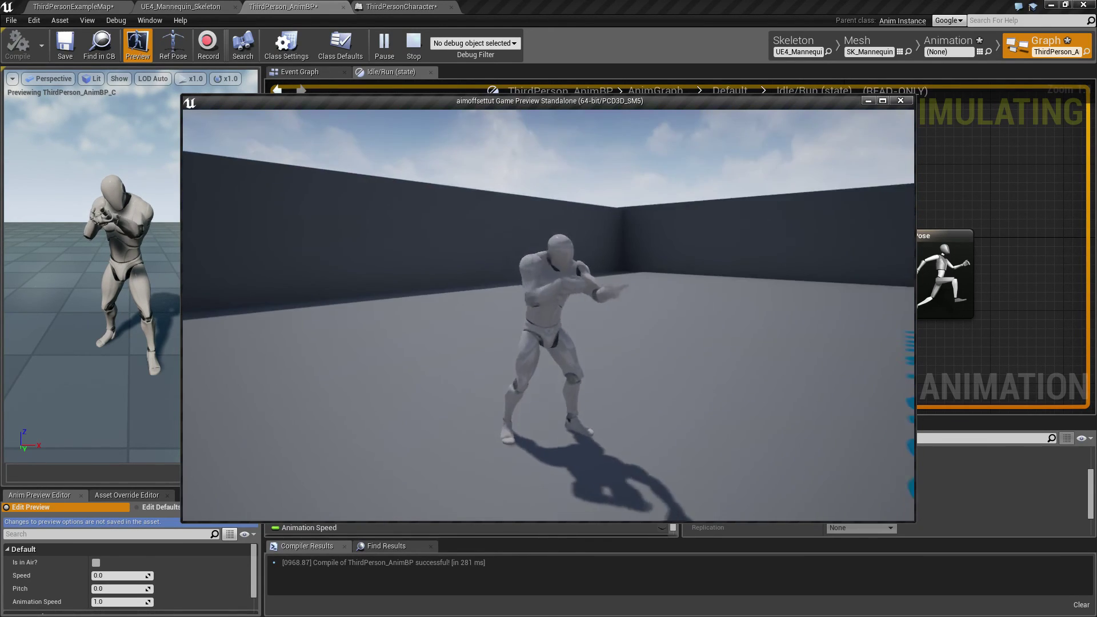
key("w")
key("d")
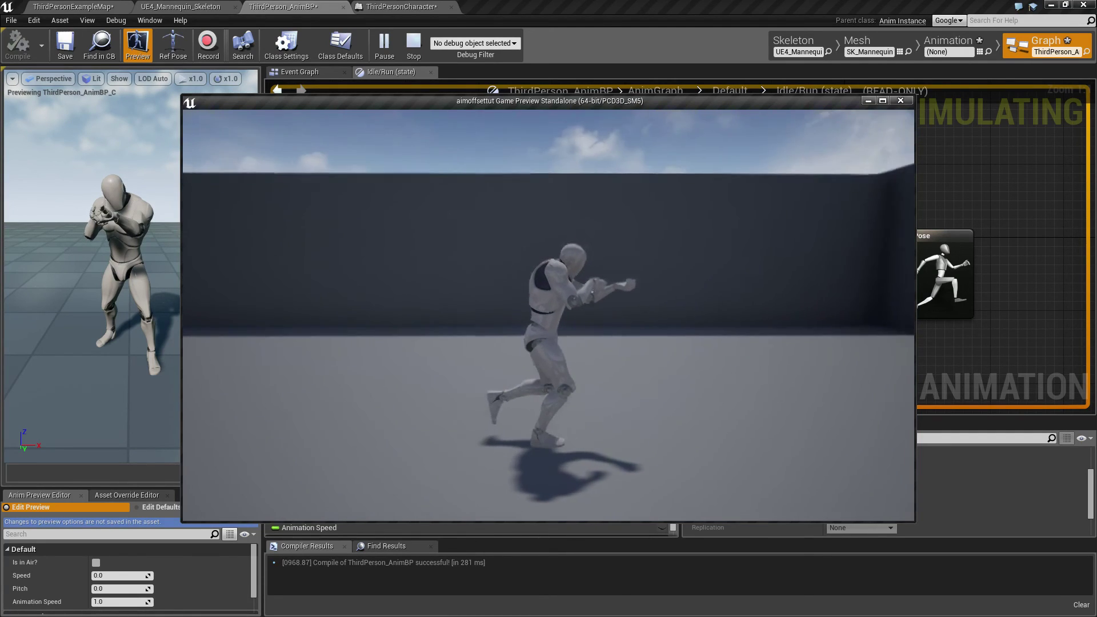
key("s")
key("a")
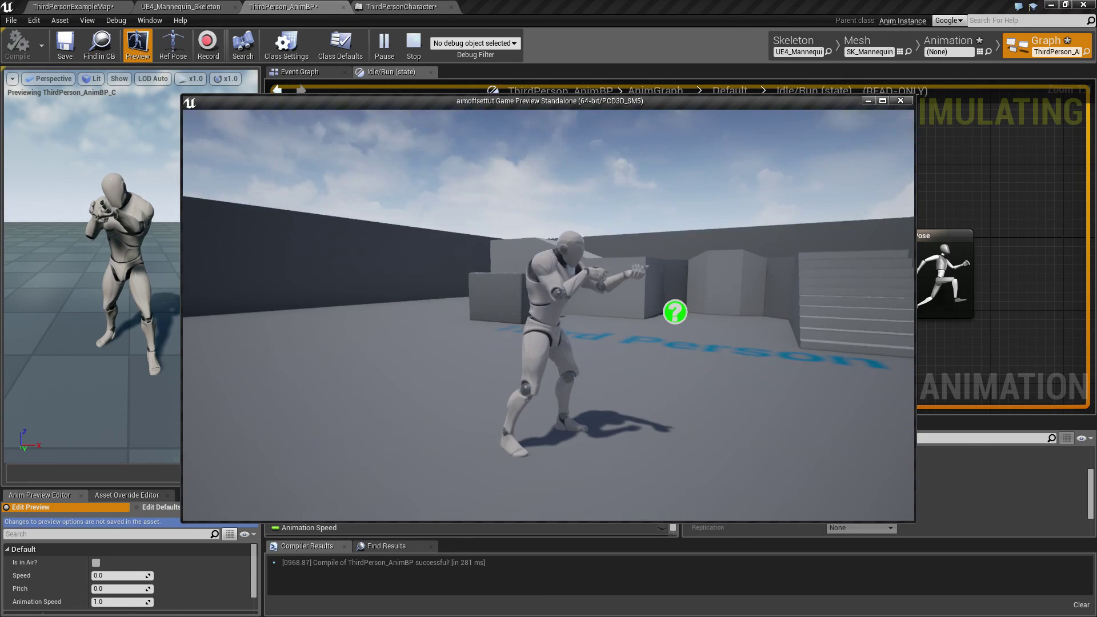
key("Escape")
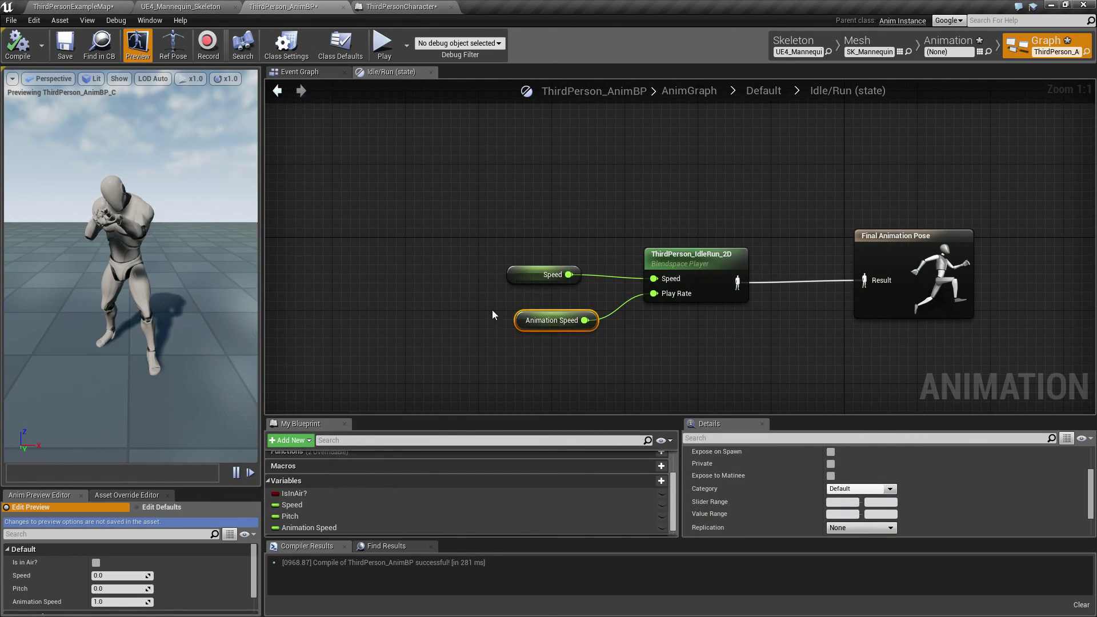
Delete the Animation Speed getter in the Idle/Run state and set the ThirdPerson_IdleRun_2D node's Play Rate to 1.0
key("Delete")
left_click(701, 295)
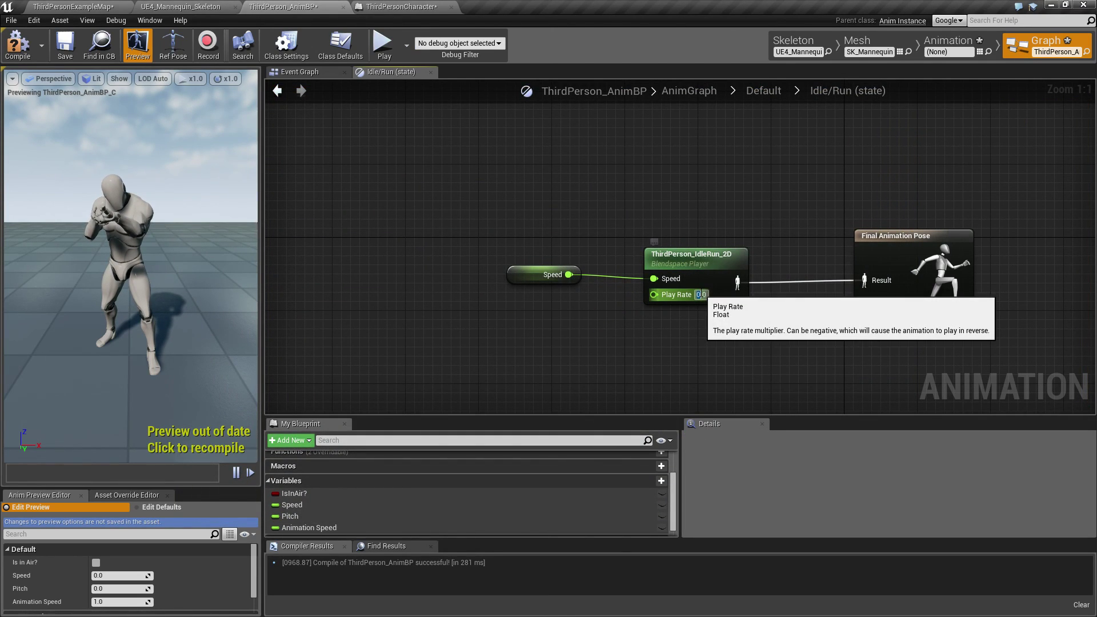
type("1.0")
key("Return")
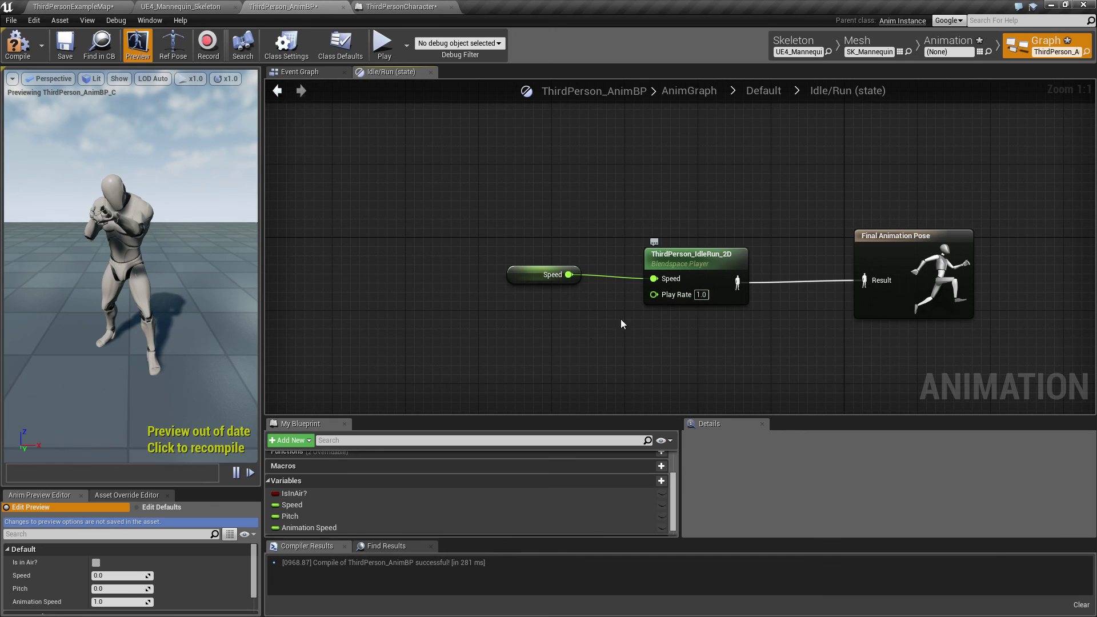
Play the level again, move the character forward and backward to check the animation, and stop the preview
left_click(381, 46)
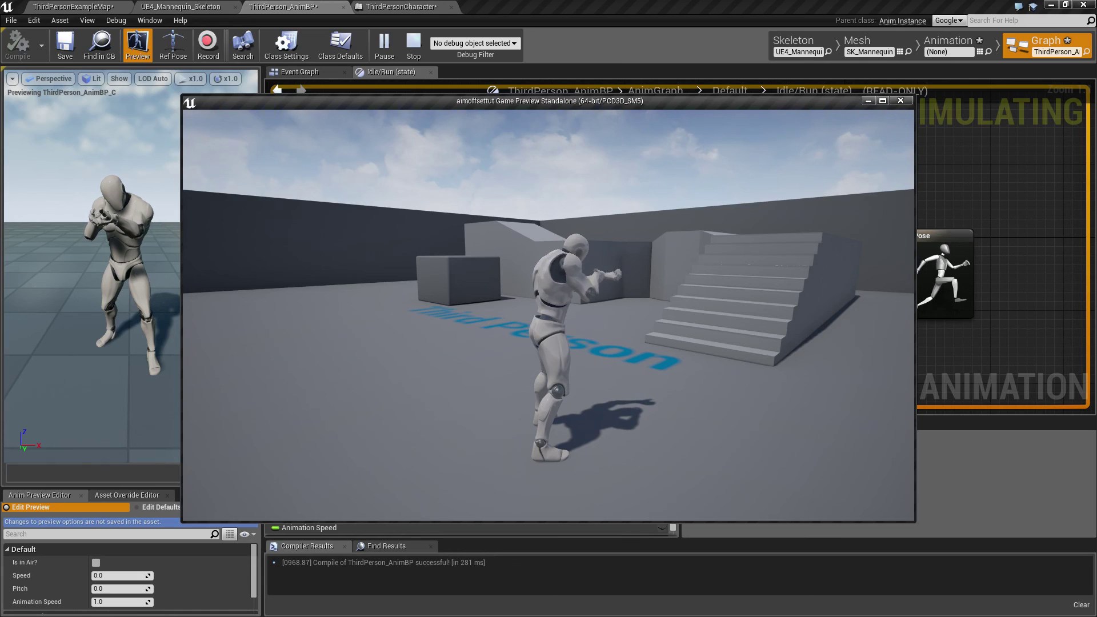
key("s")
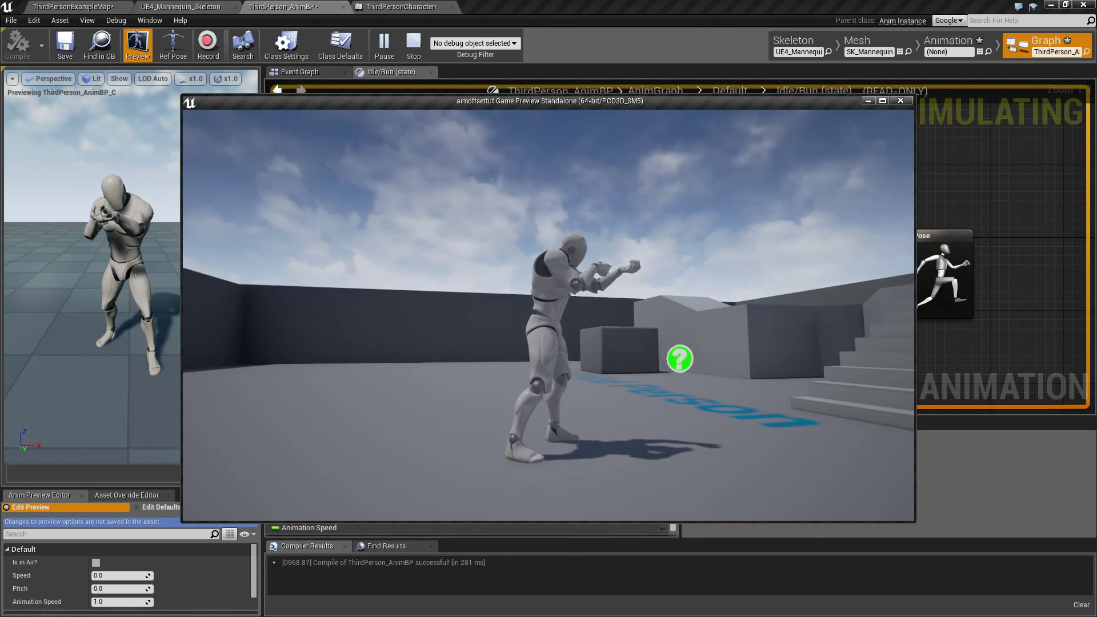
key("w")
key("w")
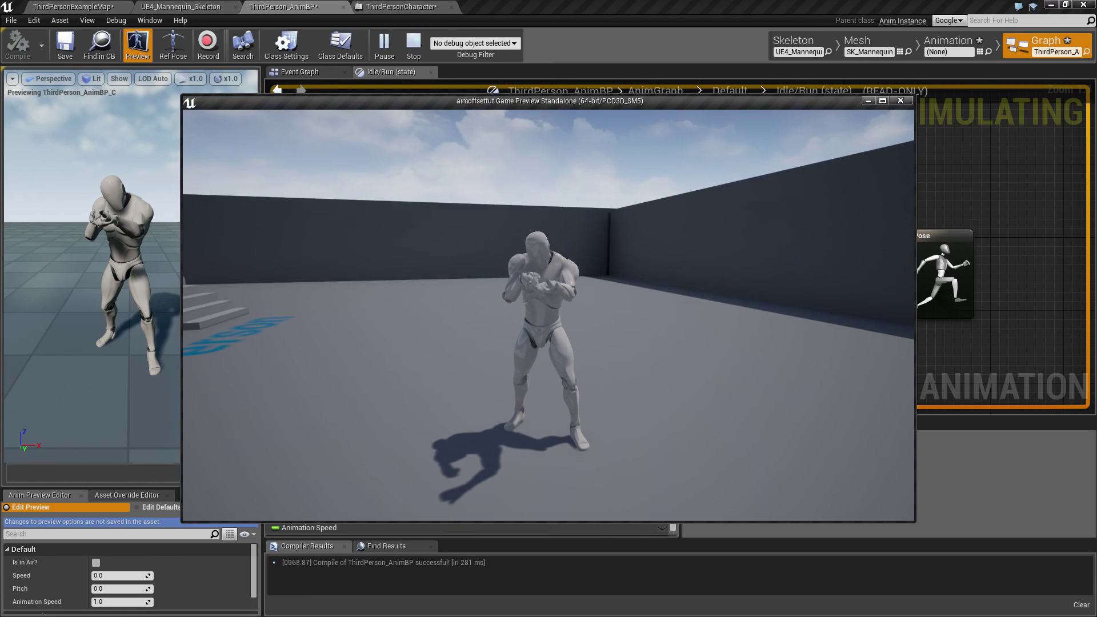
key("Escape")
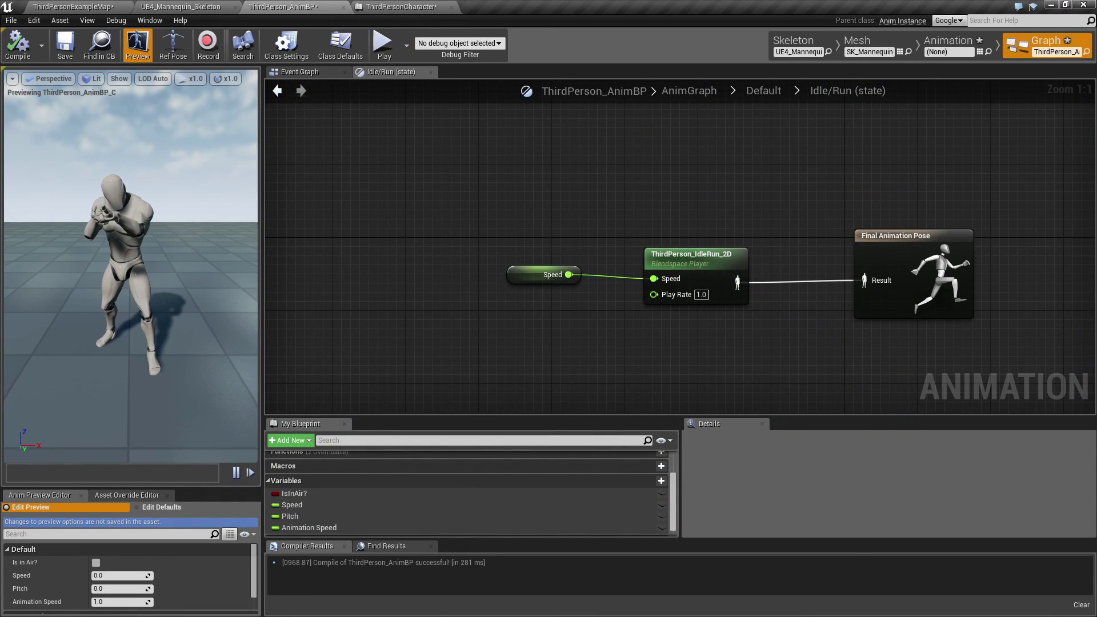